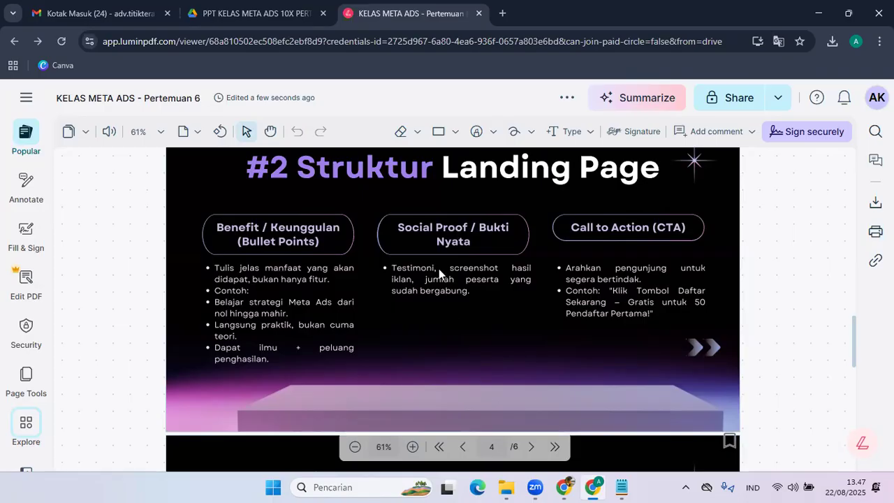
left_click_drag(397, 269, 471, 283)
left_click(495, 280)
left_click_drag(572, 228, 690, 227)
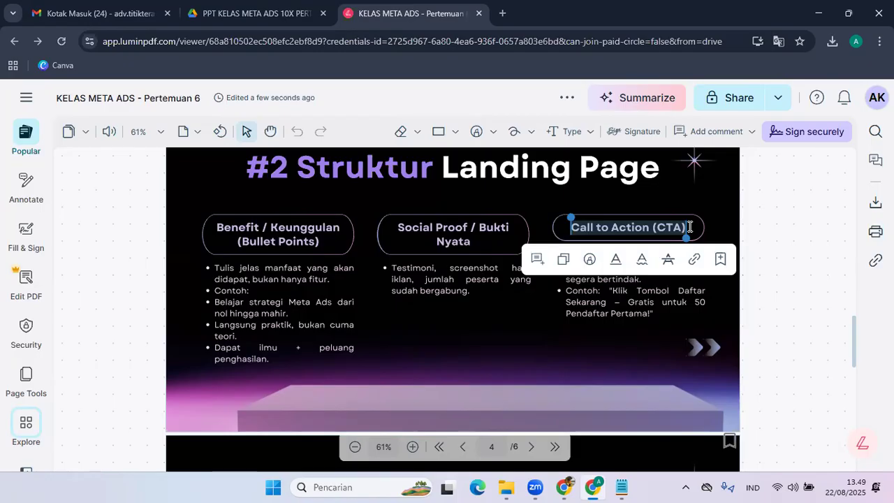
left_click(690, 219)
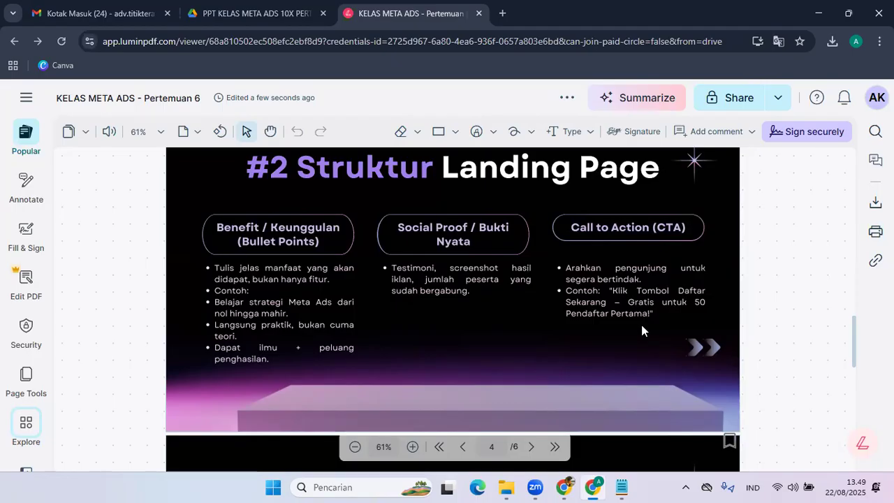
Step: Scroll past page 5 to the closing 'SESI PRAKTIK DAN TANYA JAWAB' slide on page 6
scroll(642, 327, "down", 2)
scroll(641, 325, "down", 6)
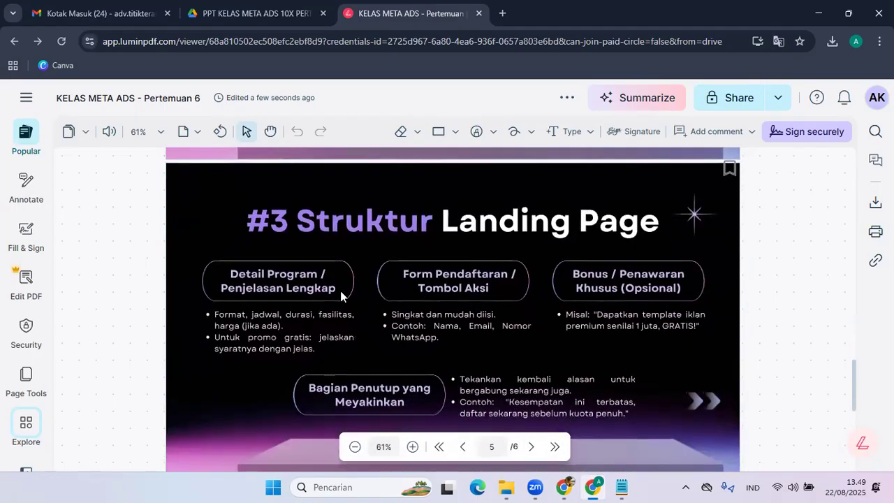
scroll(293, 238, "down", 2)
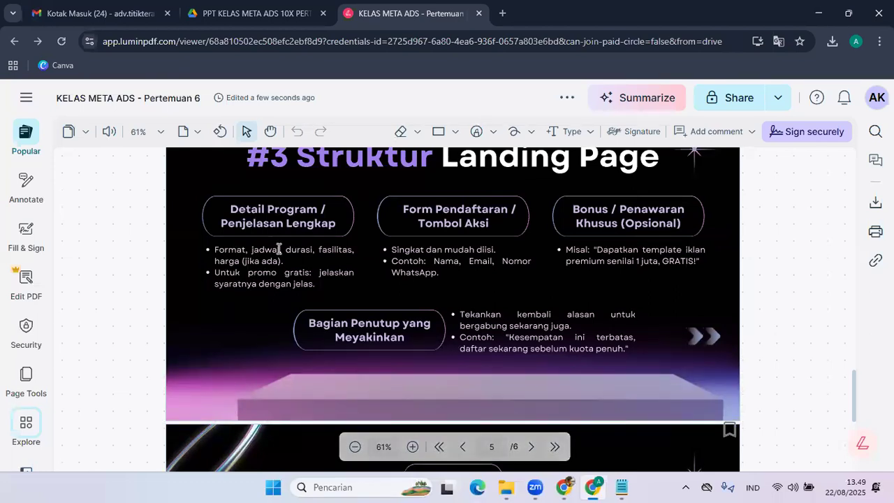
scroll(283, 257, "down", 1)
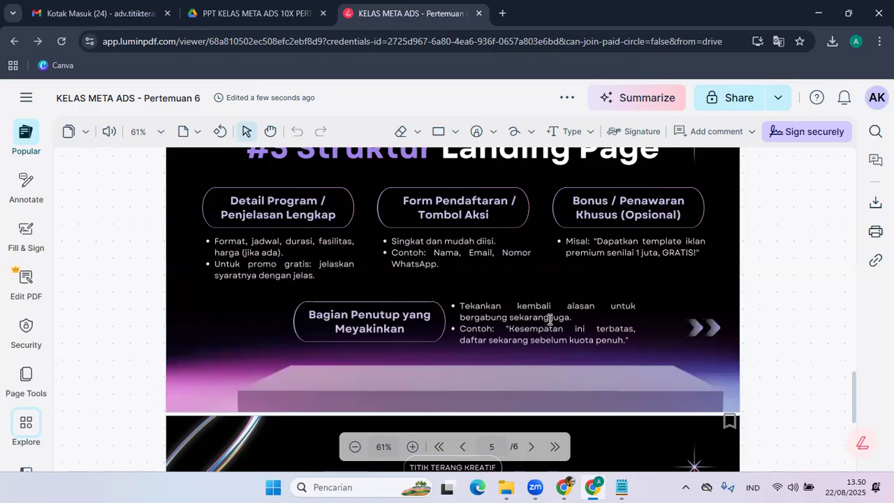
scroll(552, 315, "down", 1)
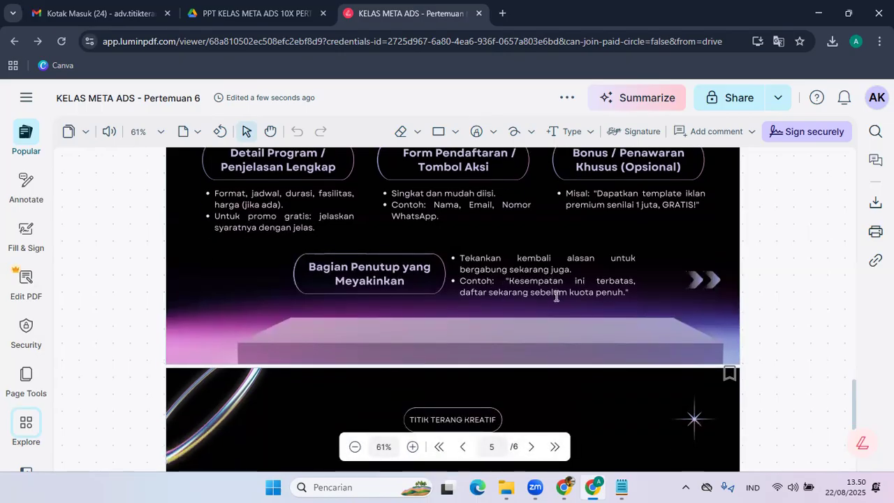
scroll(556, 295, "down", 5)
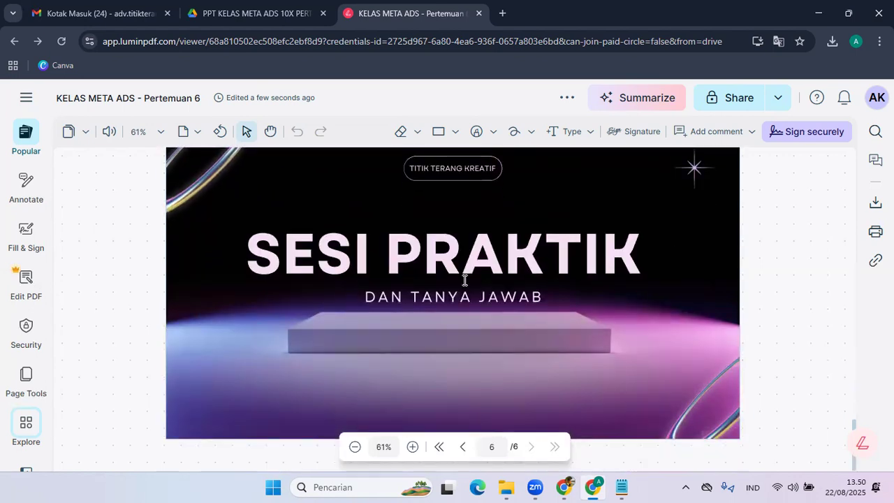
scroll(465, 280, "up", 1)
scroll(465, 280, "down", 1)
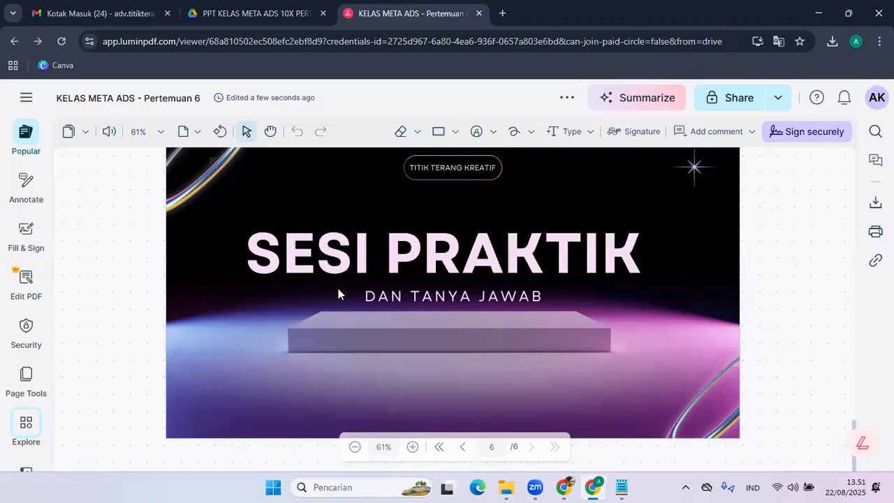
scroll(406, 233, "up", 20)
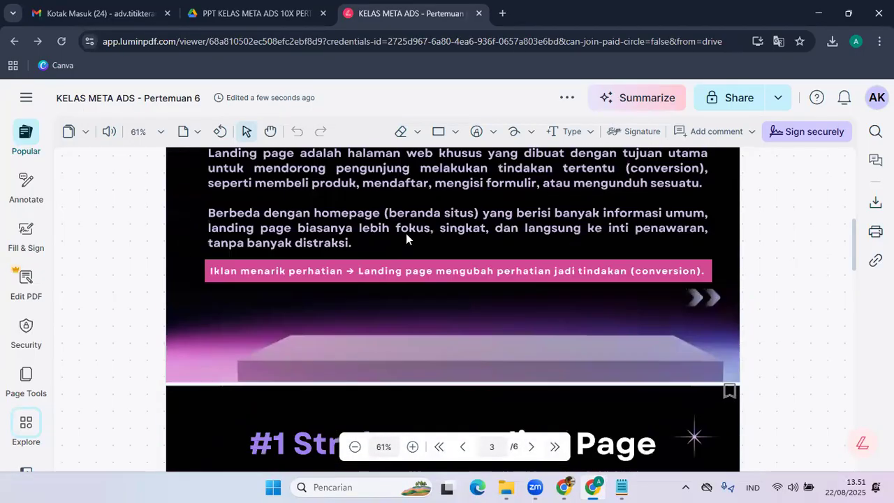
scroll(406, 233, "up", 2)
scroll(406, 234, "down", 7)
scroll(406, 234, "up", 7)
scroll(421, 338, "down", 5)
scroll(421, 339, "up", 4)
scroll(421, 339, "down", 8)
scroll(421, 338, "down", 3)
scroll(421, 339, "up", 10)
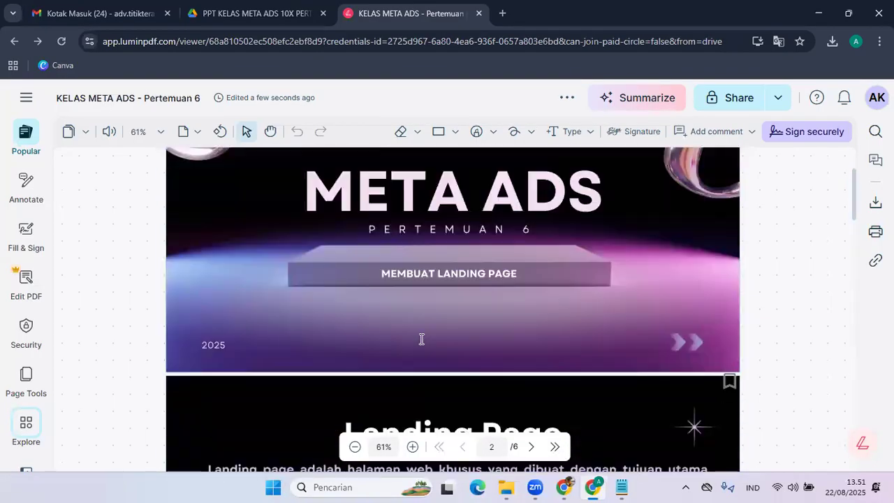
scroll(421, 338, "down", 20)
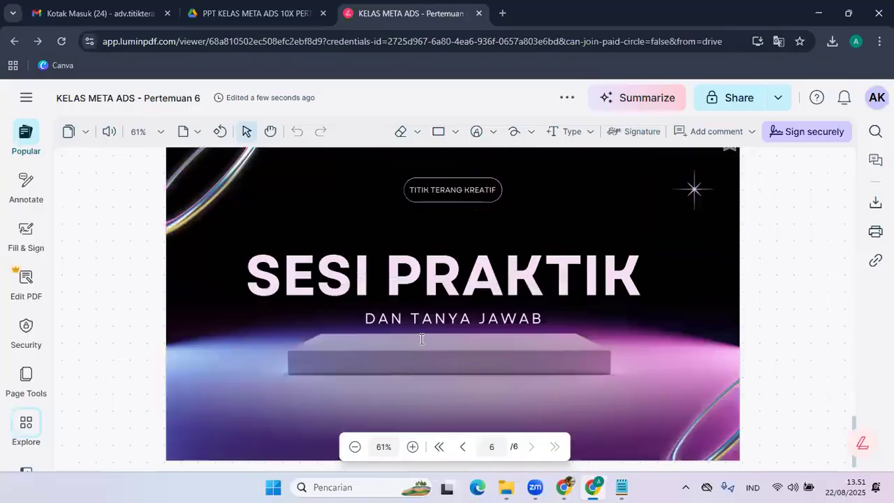
scroll(421, 339, "up", 3)
scroll(421, 339, "up", 4)
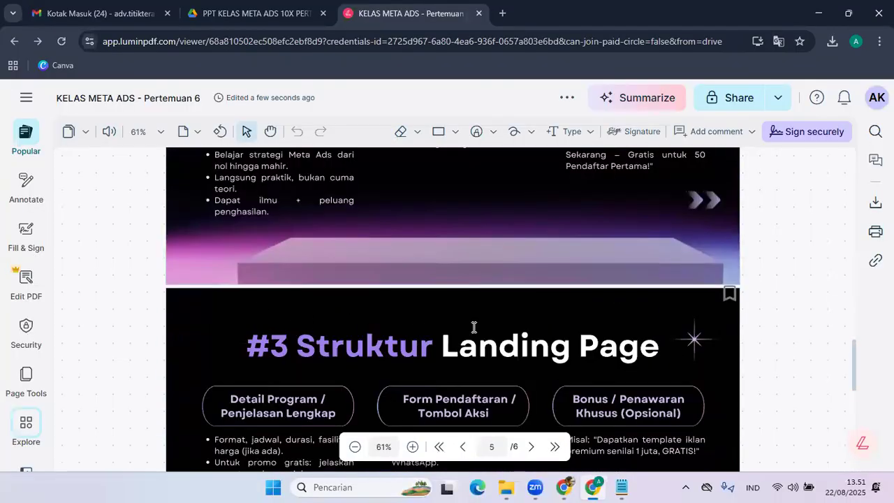
scroll(473, 325, "up", 5)
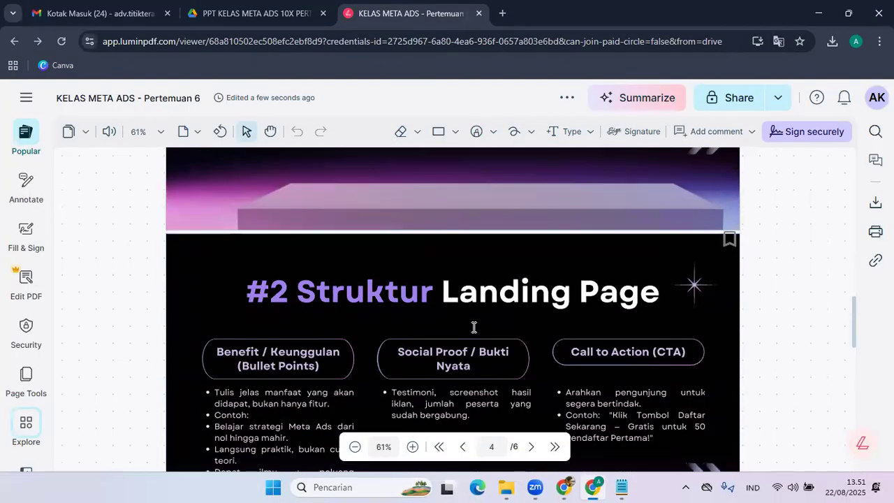
scroll(474, 327, "up", 8)
scroll(473, 326, "down", 8)
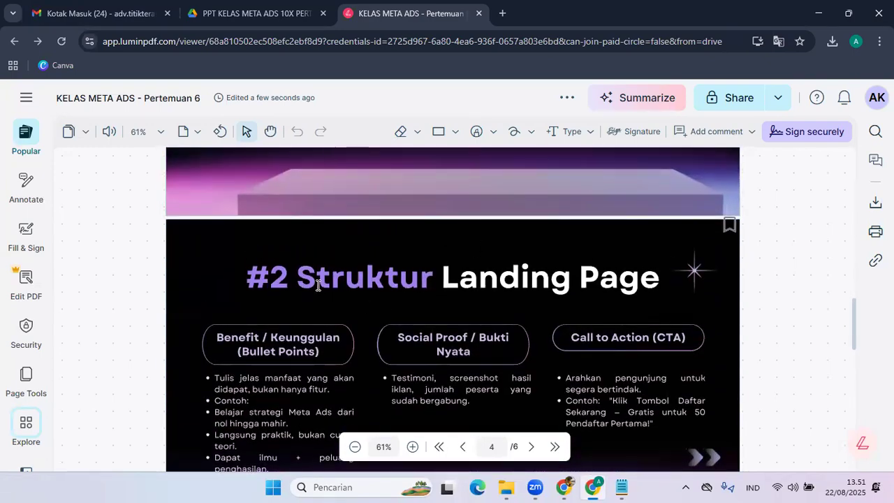
scroll(318, 285, "down", 6)
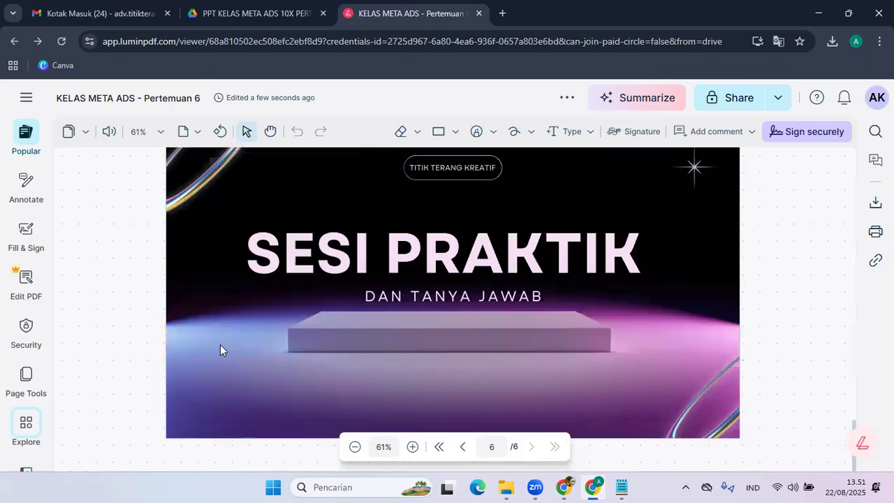
Step: Close the Meta Ads slides tab and the Meta Ads PDF tab
left_click(323, 13)
left_click(324, 13)
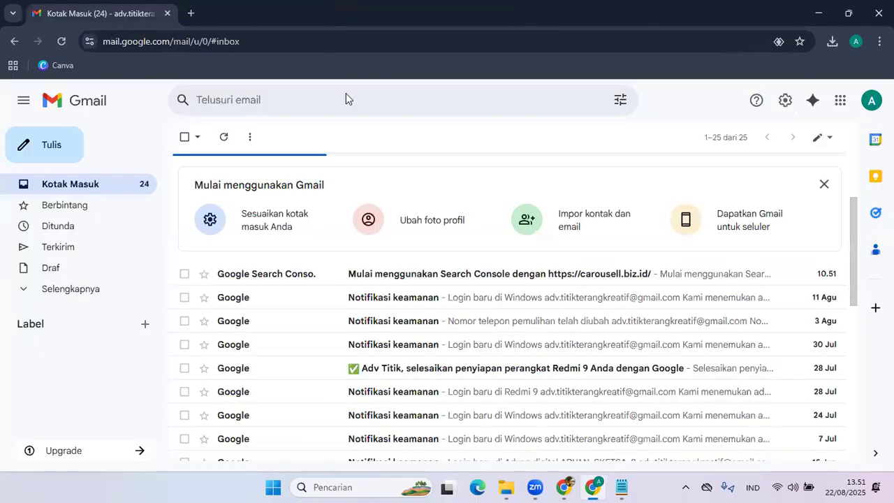
left_click(477, 488)
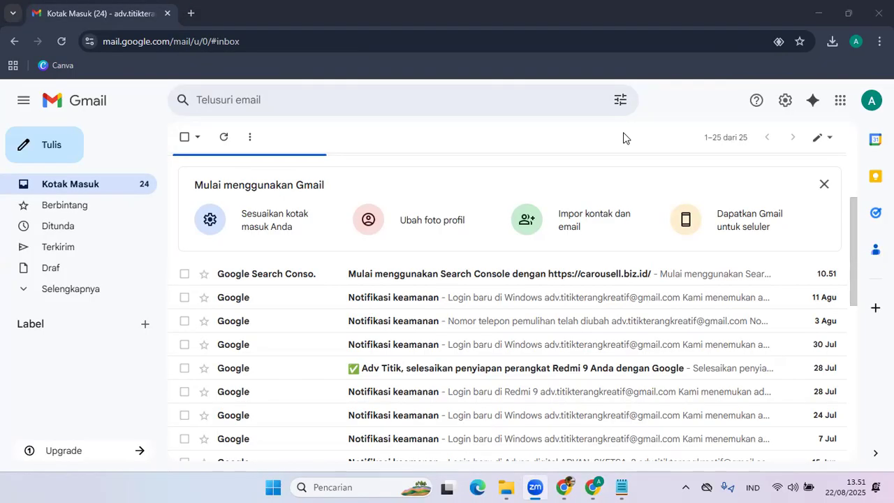
Step: In a new tab, search Google for 'scalev'
left_click(190, 13)
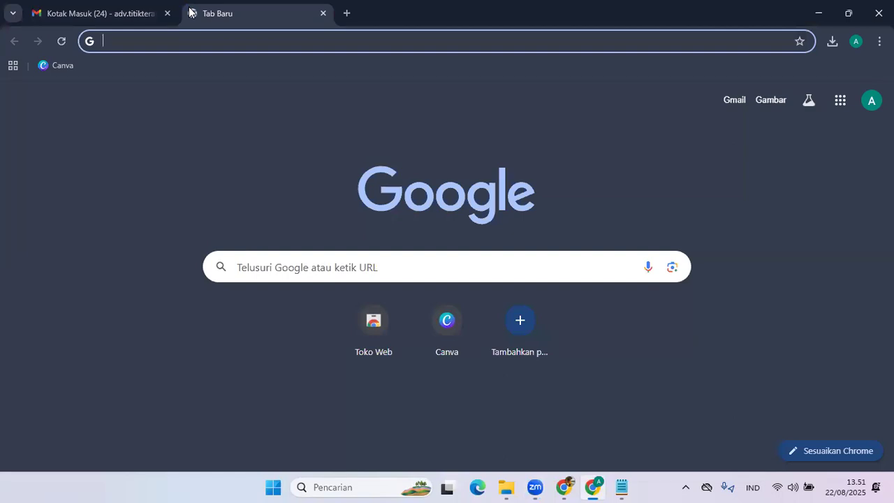
type("scalev")
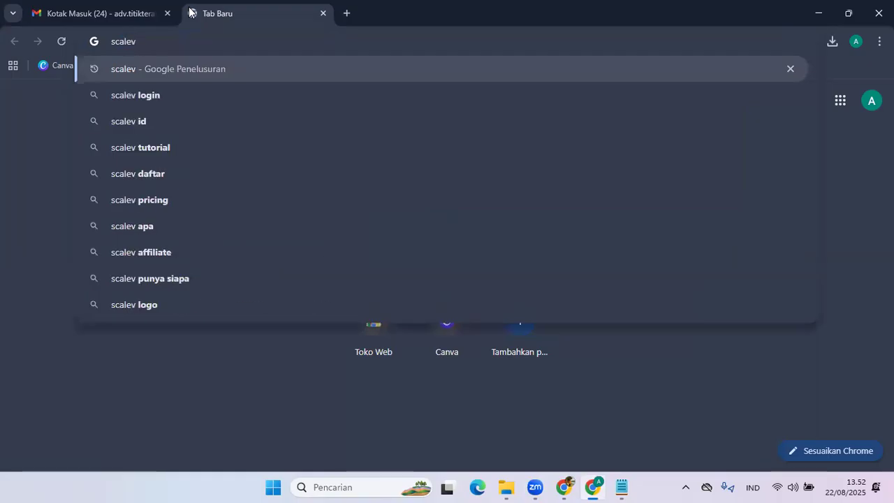
key("Return")
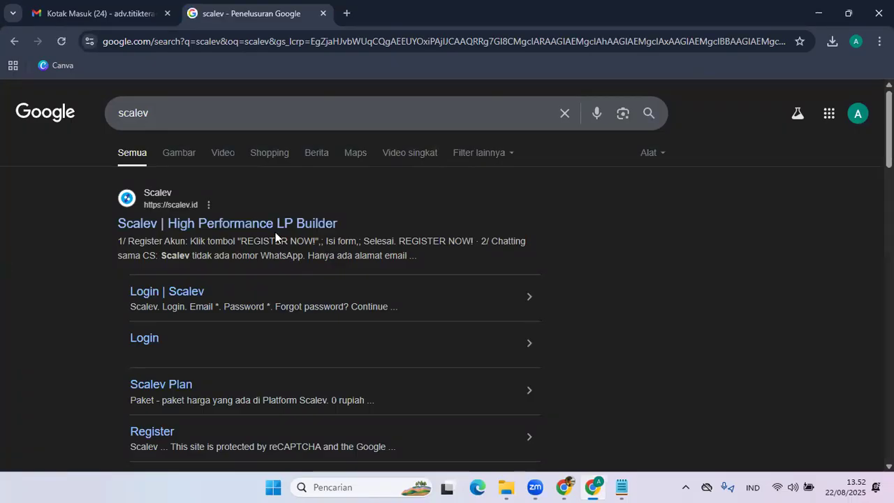
Step: Open the 'Scalev | High Performance LP Builder' result and scroll to '1/ Register Akun'
left_click(244, 223)
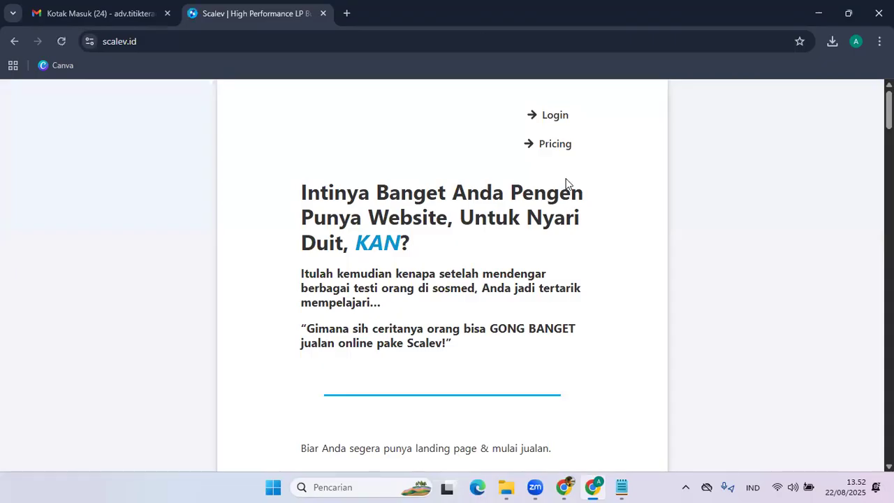
scroll(462, 225, "down", 3)
scroll(461, 225, "down", 8)
scroll(461, 228, "up", 4)
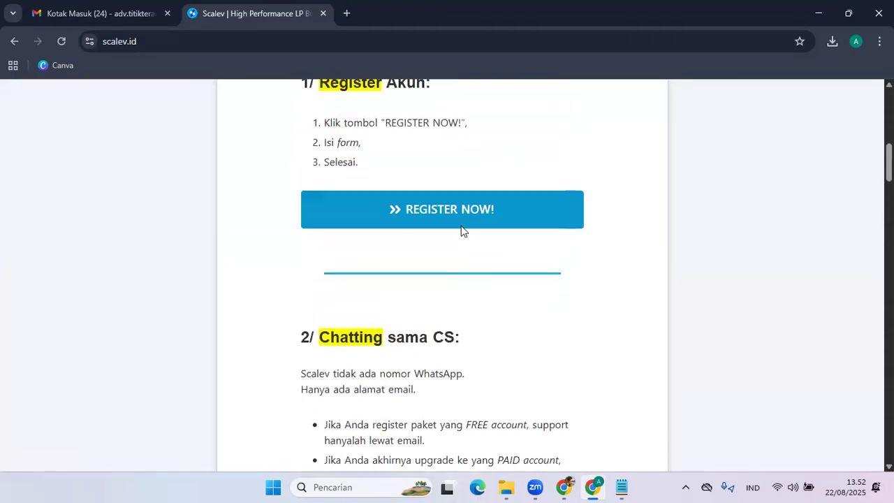
scroll(421, 194, "down", 10)
scroll(421, 194, "up", 15)
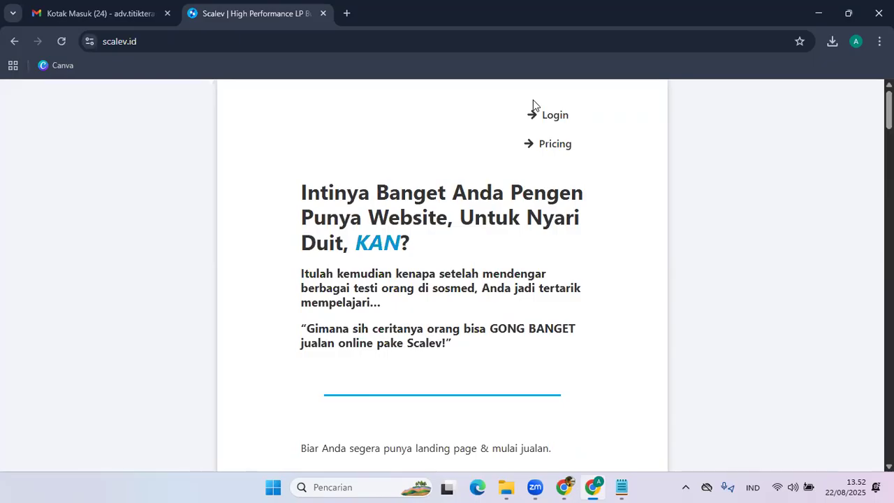
scroll(533, 171, "down", 3)
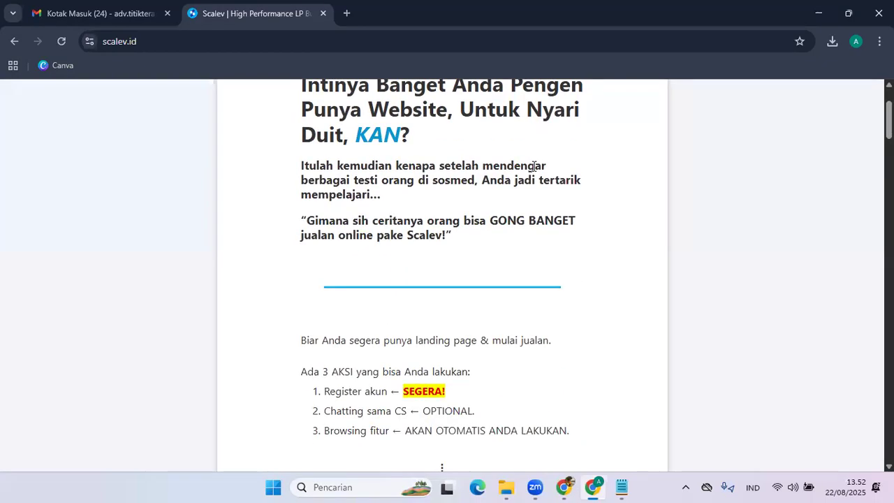
scroll(448, 280, "down", 2)
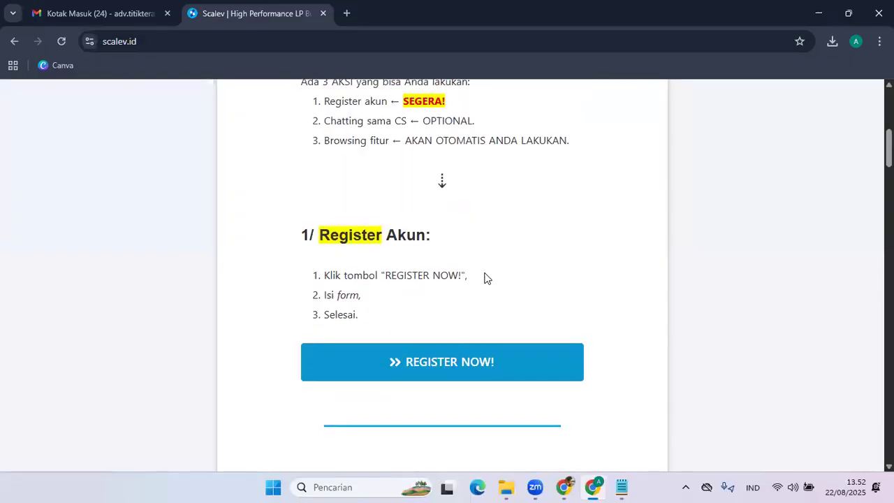
Step: Go to the registration page and enter the account's full name, correcting typos
left_click(440, 361)
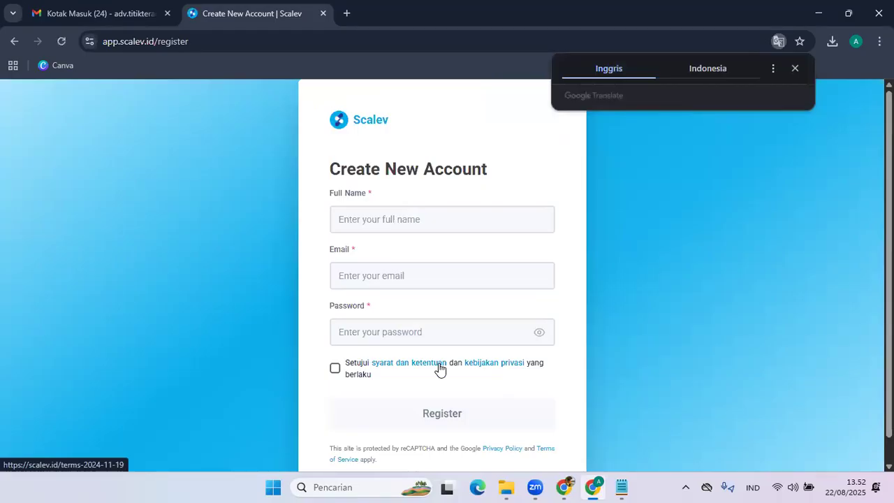
left_click(428, 226)
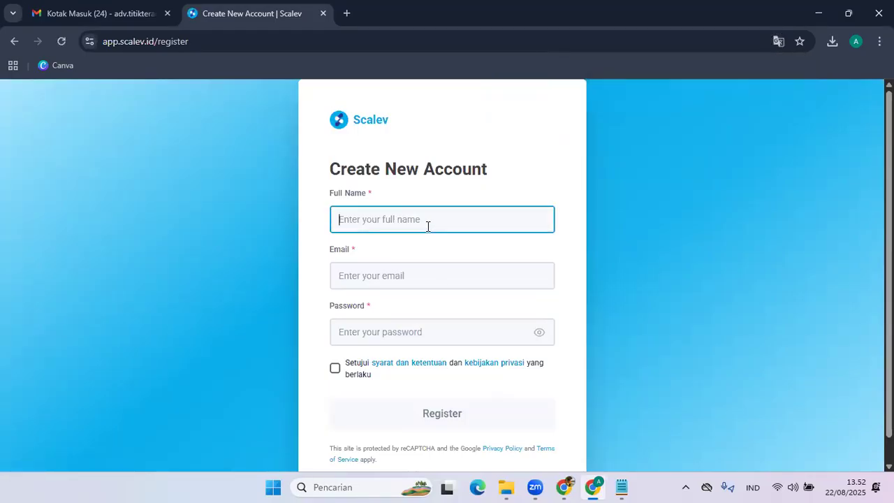
type("adv titik tersang kria")
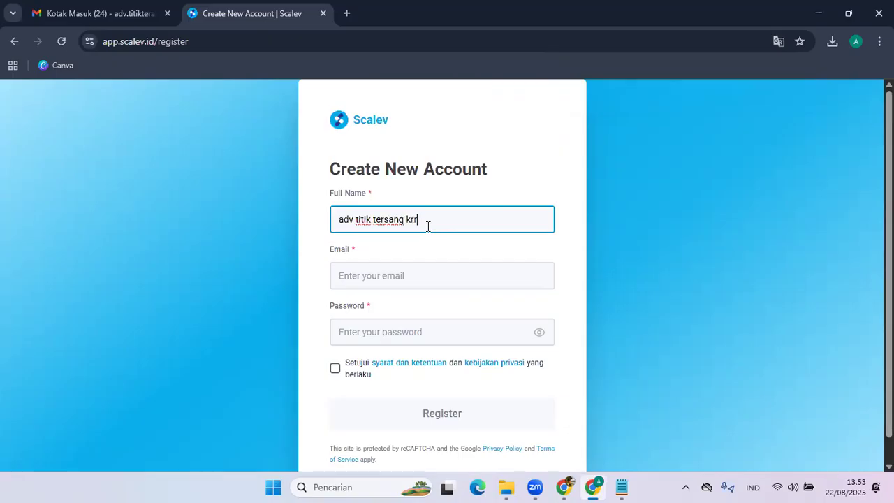
key("BackSpace")
key("BackSpace")
key("BackSpace")
type("rera")
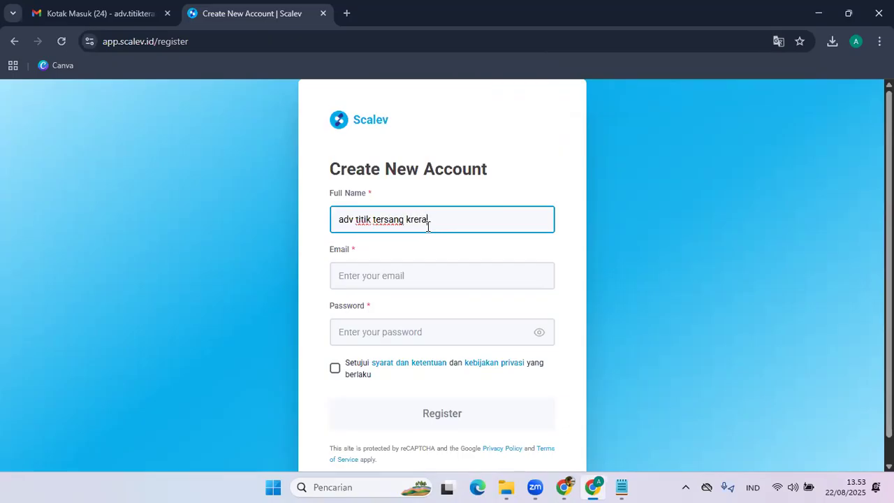
key("BackSpace")
key("BackSpace")
type("t")
key("BackSpace")
type("tif")
left_click(388, 221)
key("BackSpace")
left_click(412, 222)
type("a")
Step: Fill in the account e-mail address and type the account password
left_click(417, 275)
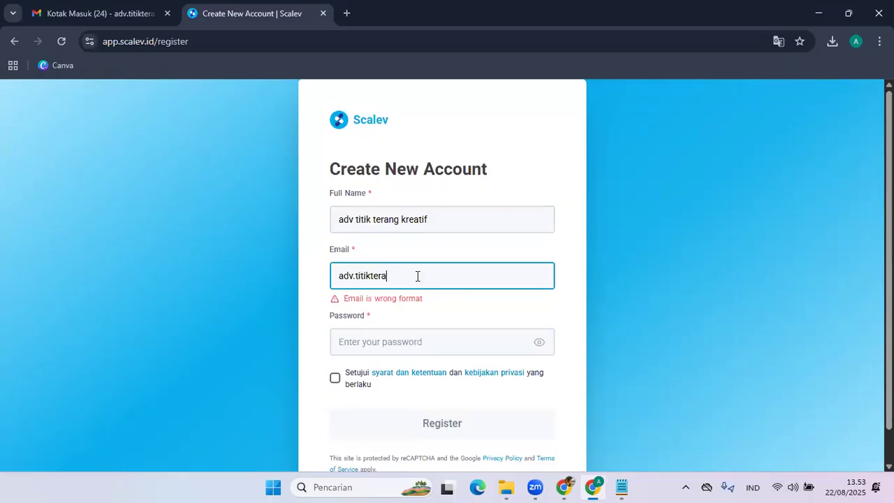
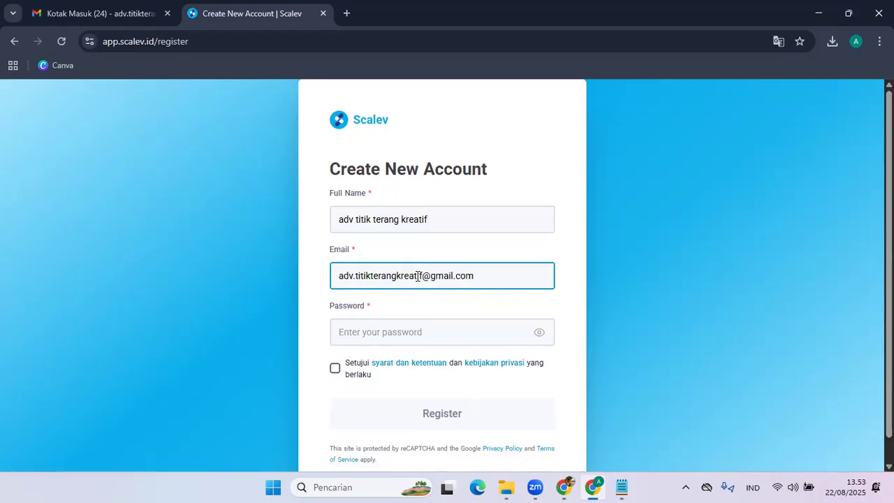
left_click(455, 342)
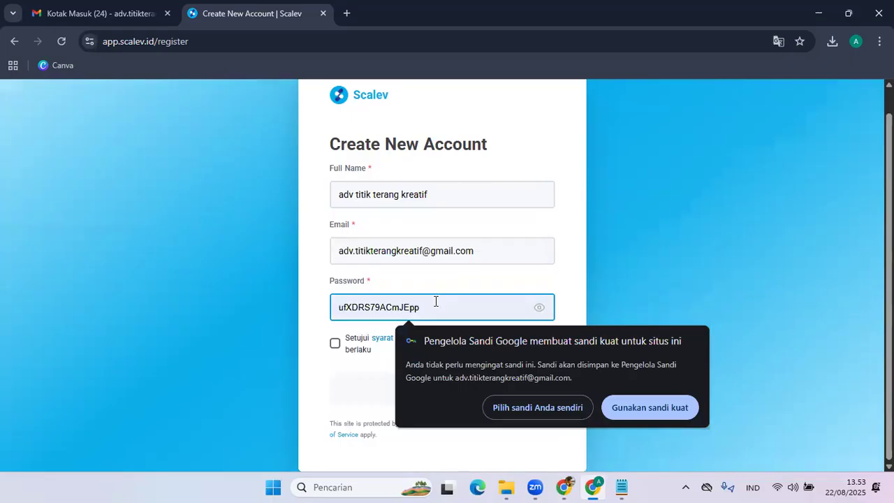
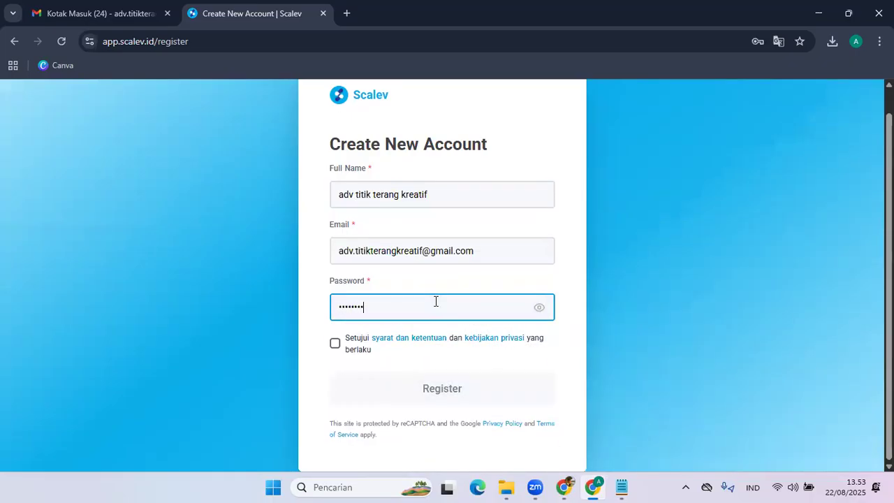
Step: Accept the terms, submit the registration, save the password in Chrome, and go to Gmail
left_click(336, 345)
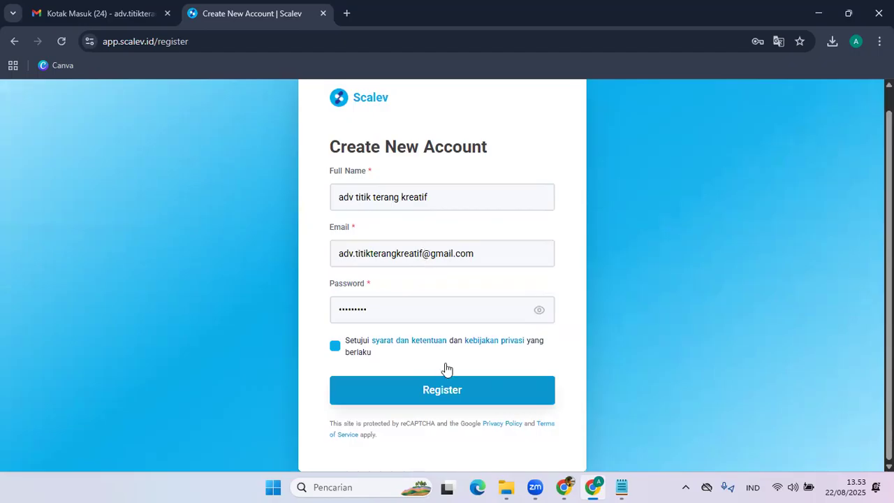
left_click(446, 389)
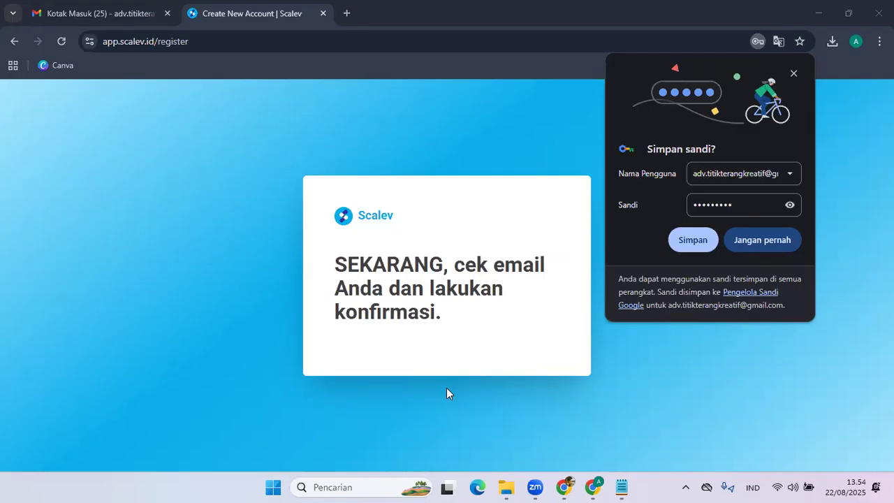
left_click(693, 239)
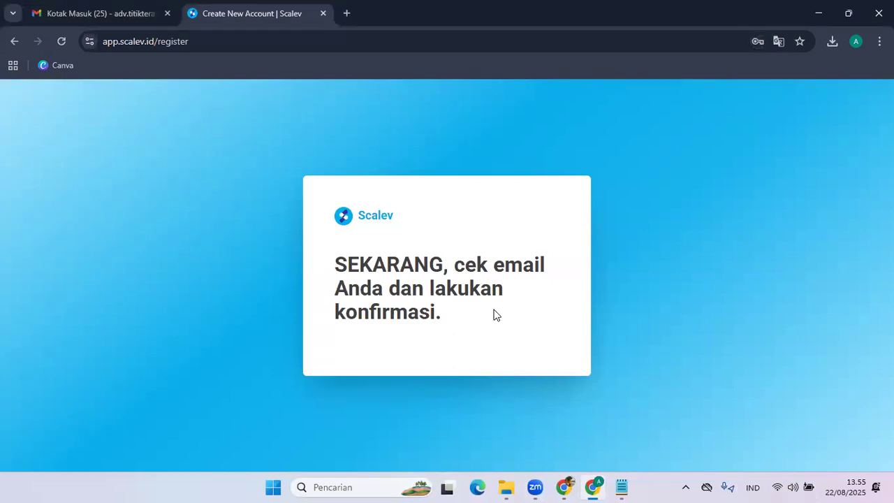
left_click(105, 8)
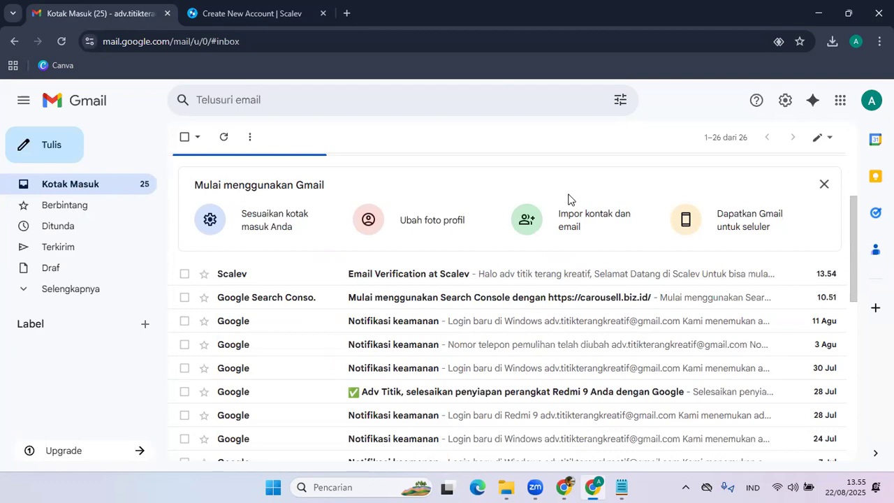
Step: Open 'Email Verification at Scalev', click Verifikasi Email, then continue to the Scalev dashboard
left_click(424, 277)
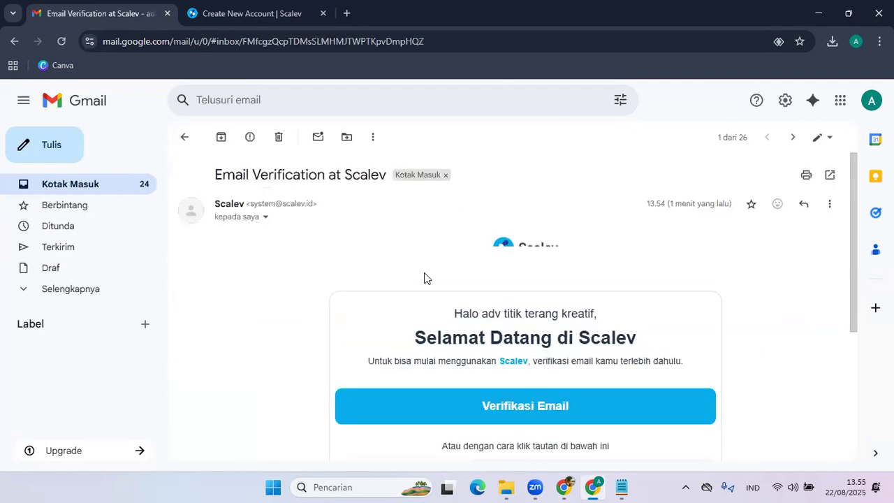
left_click(550, 327)
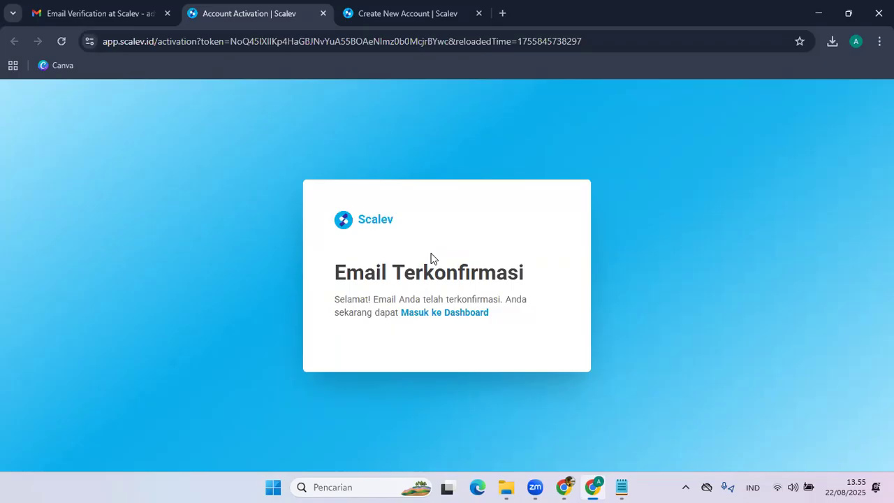
left_click(445, 314)
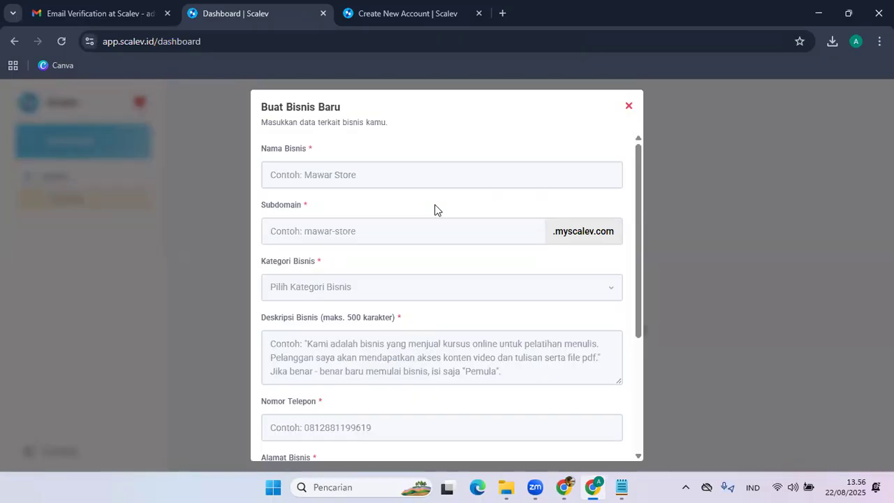
left_click(405, 14)
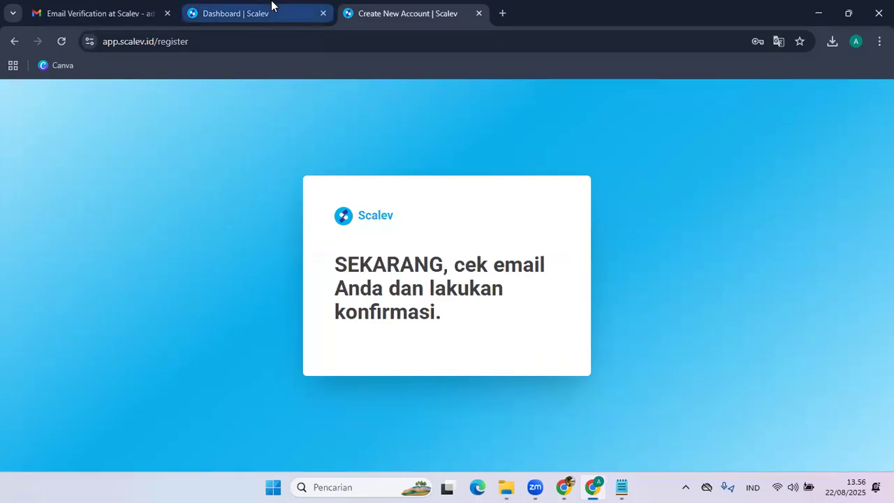
mouse_move(271, 5)
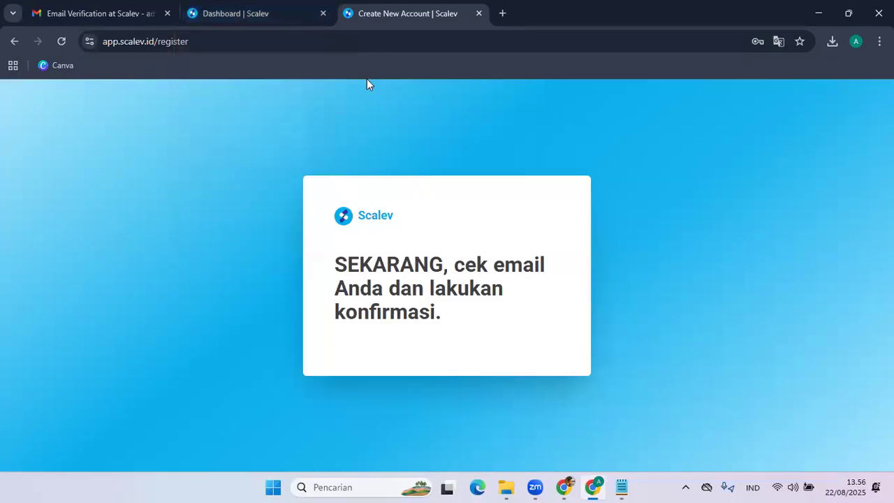
left_click(269, 6)
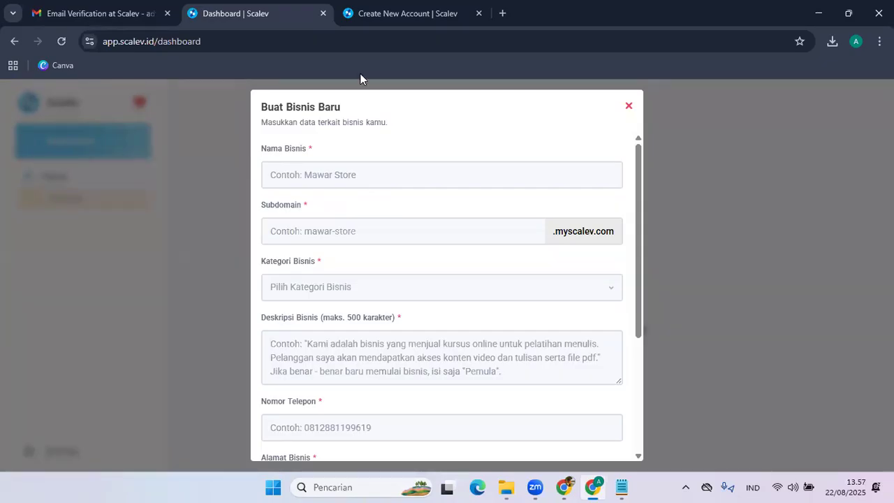
left_click(388, 12)
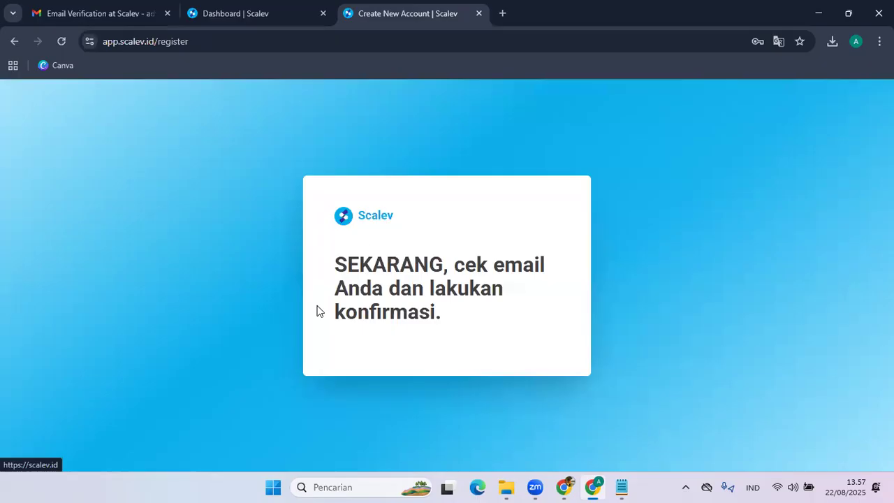
left_click(112, 7)
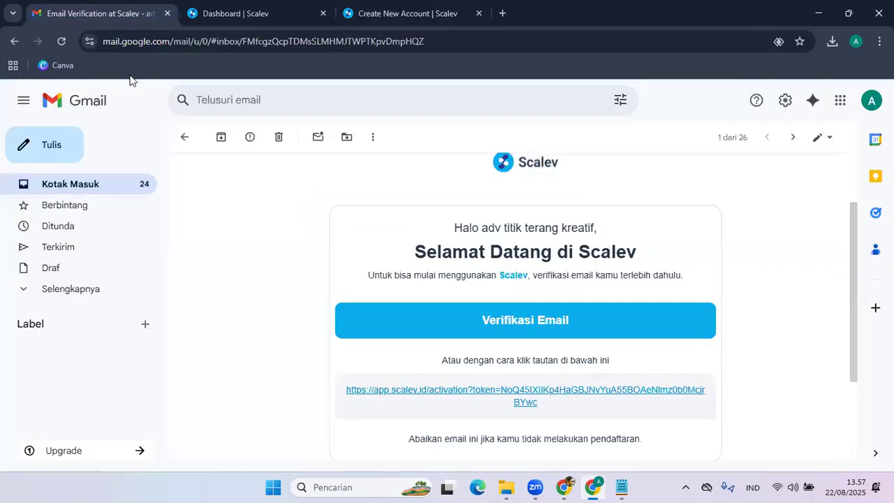
left_click(179, 147)
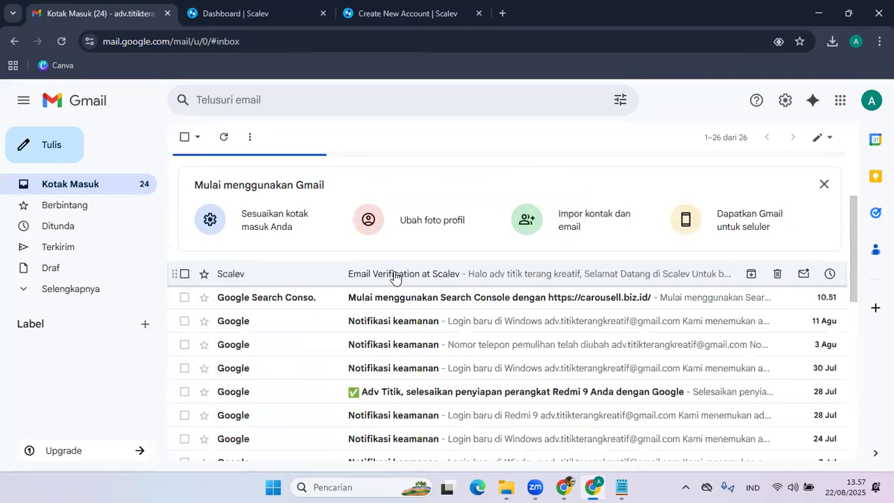
left_click(447, 283)
scroll(640, 347, "down", 1)
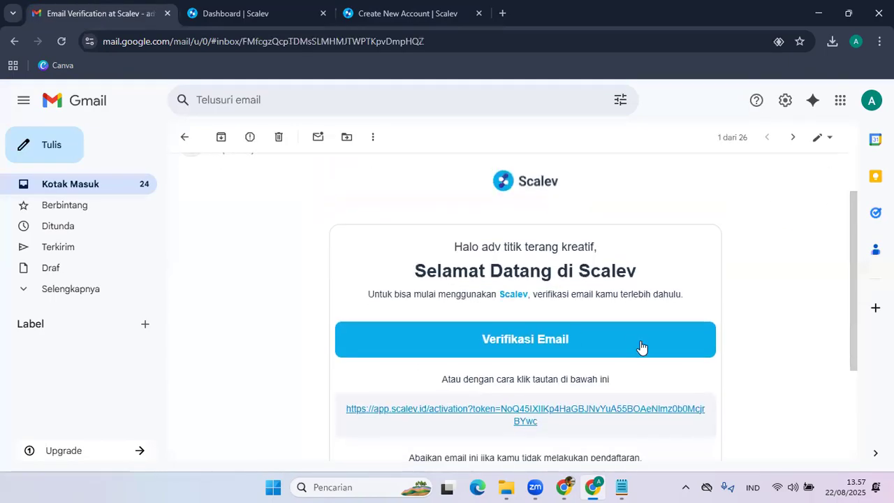
left_click(552, 345)
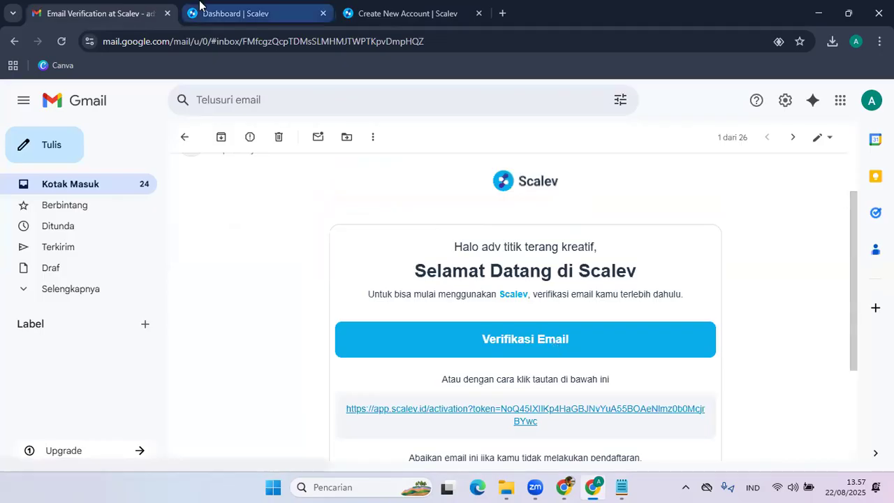
left_click(350, 173)
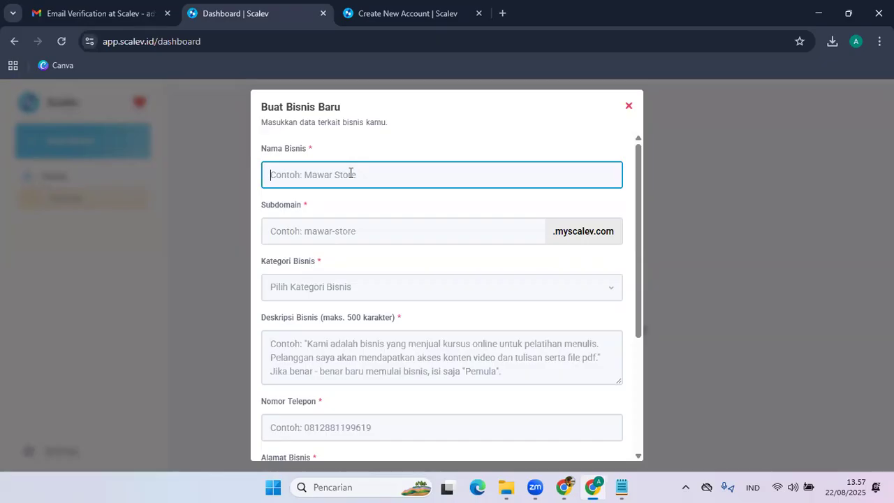
Step: Type the business name 'Adv Titik Terang Kreatif', fixing typos and word spacing
type("Ad")
type("v")
key("BackSpace")
type("v Titik")
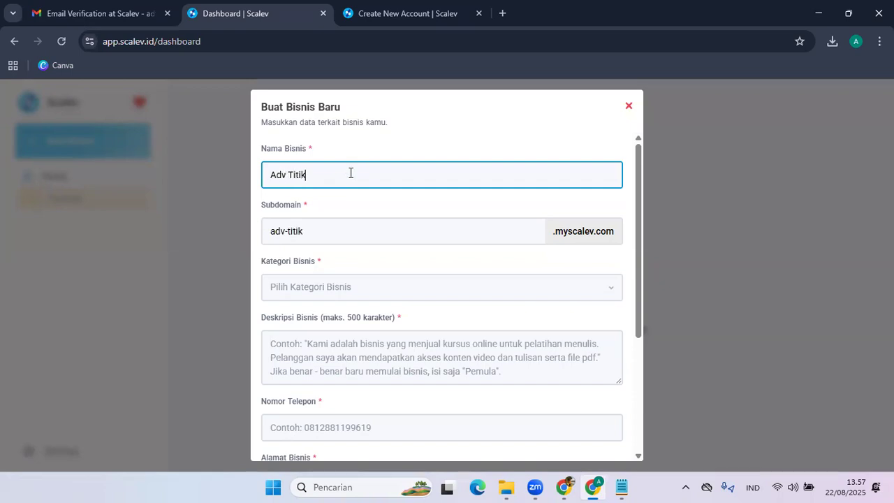
type(" teran")
key("BackSpace")
key("BackSpace")
key("BackSpace")
key("BackSpace")
key("BackSpace")
type("Terang Kreatif")
left_click(337, 174)
key("Delete")
type("k")
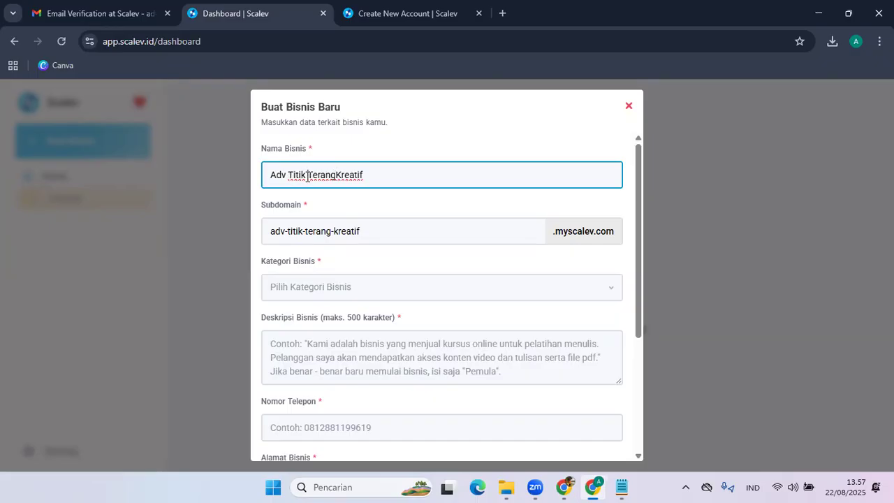
key("BackSpace")
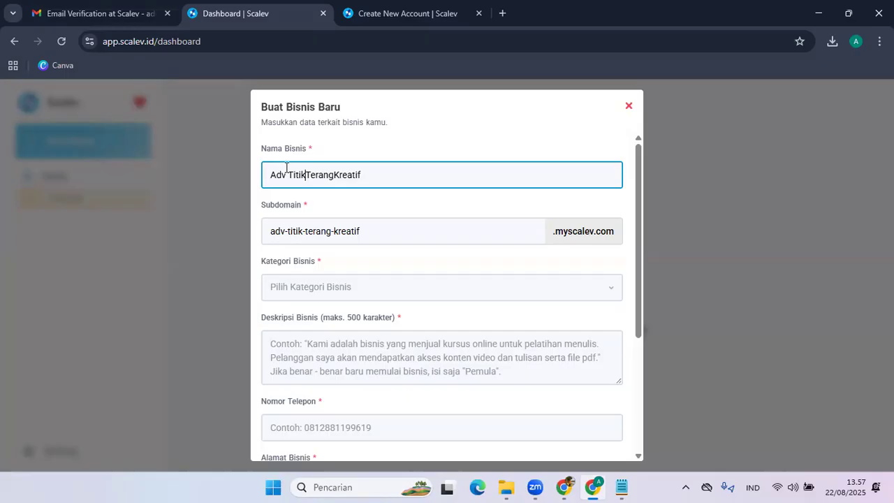
left_click(288, 175)
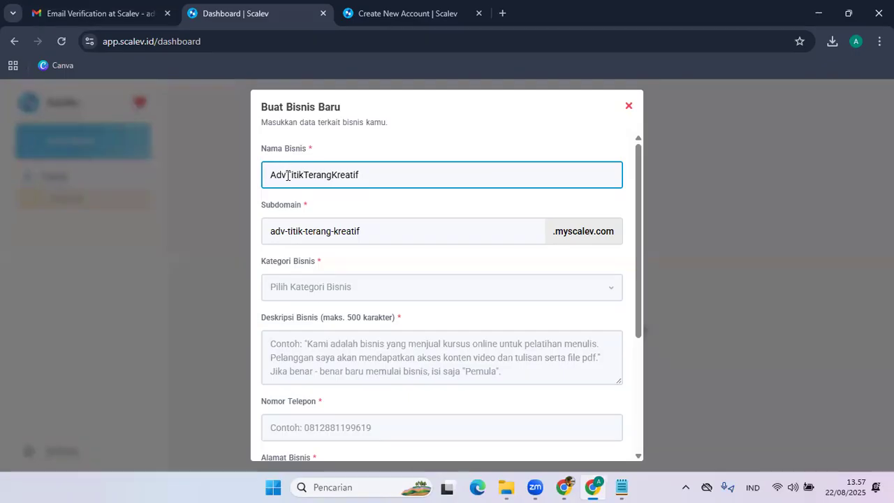
key("BackSpace")
Step: Check the subdomain 'adv-titik-terang-kreatif.myscalev.com' and finish spacing between the name's words
left_click(402, 226)
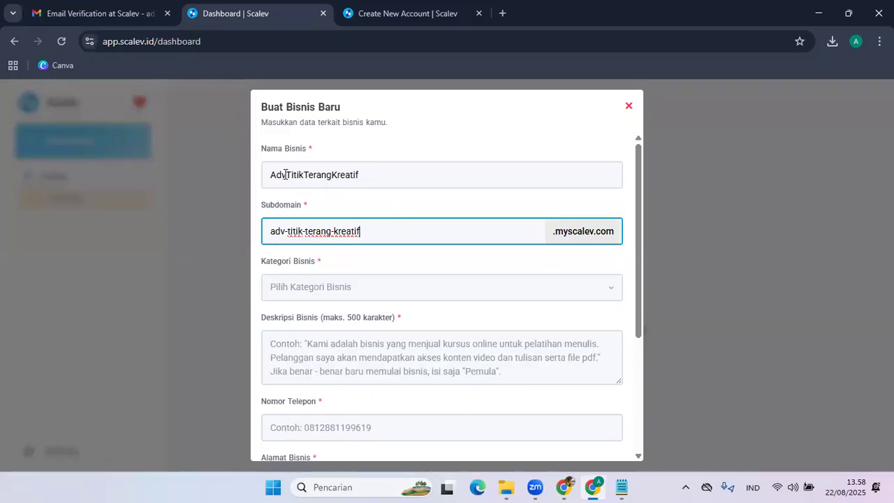
left_click(286, 175)
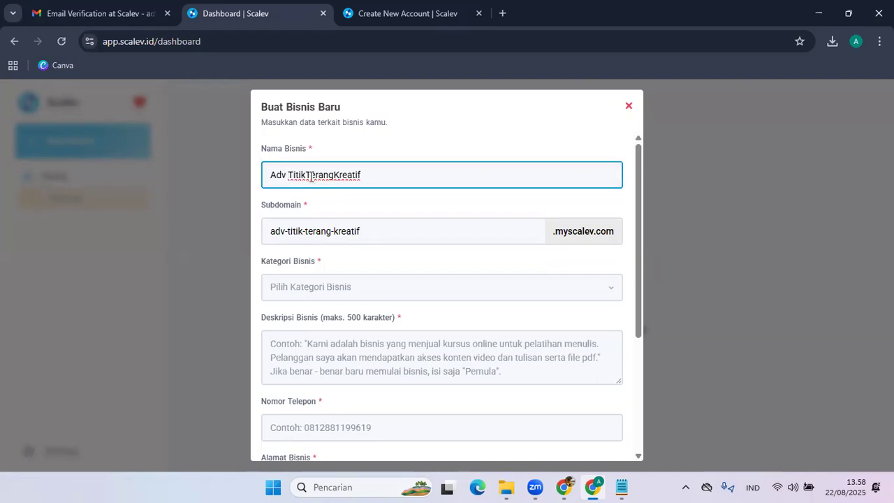
left_click(305, 171)
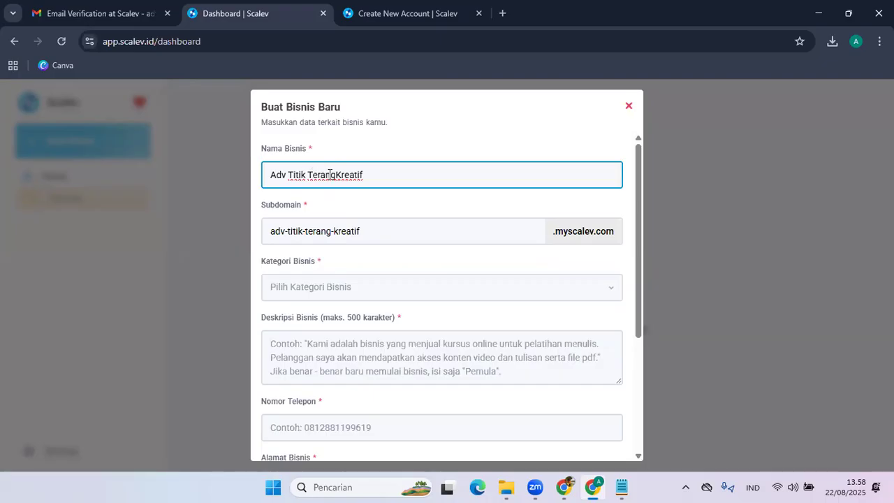
left_click(335, 174)
left_click(332, 201)
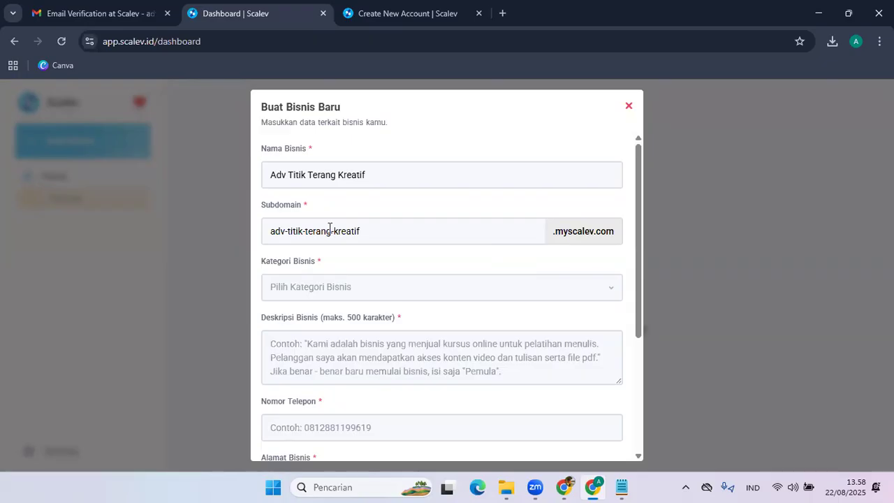
left_click(330, 299)
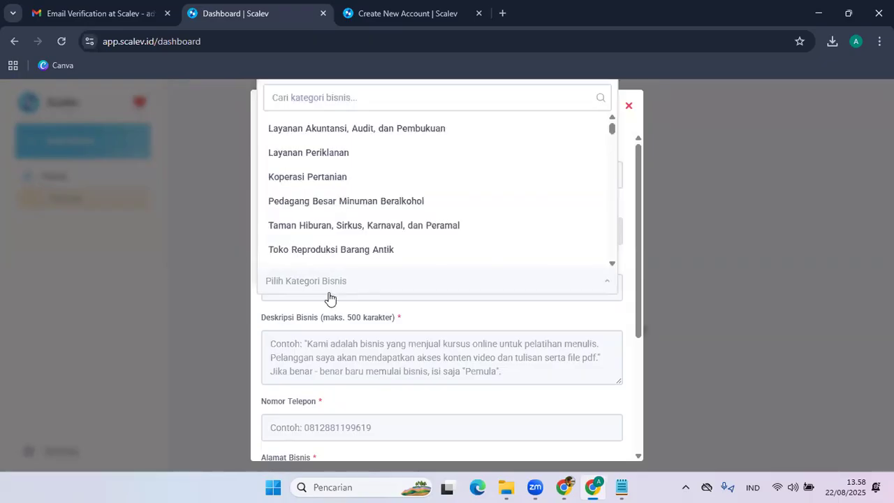
Step: Choose category 'Layanan Periklanan' and describe the business as 'Saya Menjual Berbagai Macam Produk Digital'
left_click(333, 155)
scroll(361, 238, "down", 2)
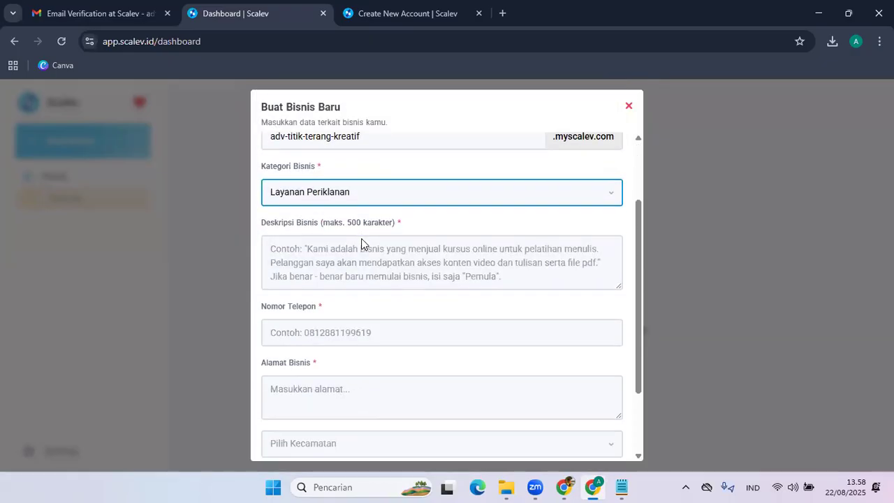
left_click(361, 239)
type("M")
key("BackSpace")
type("Sa")
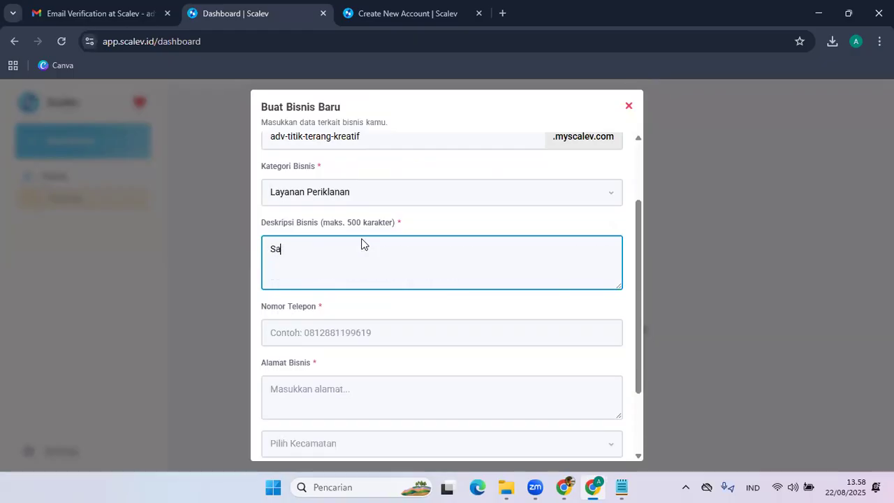
type("ya Menjual B")
type("erbnagai")
key("BackSpace")
key("BackSpace")
key("BackSpace")
key("BackSpace")
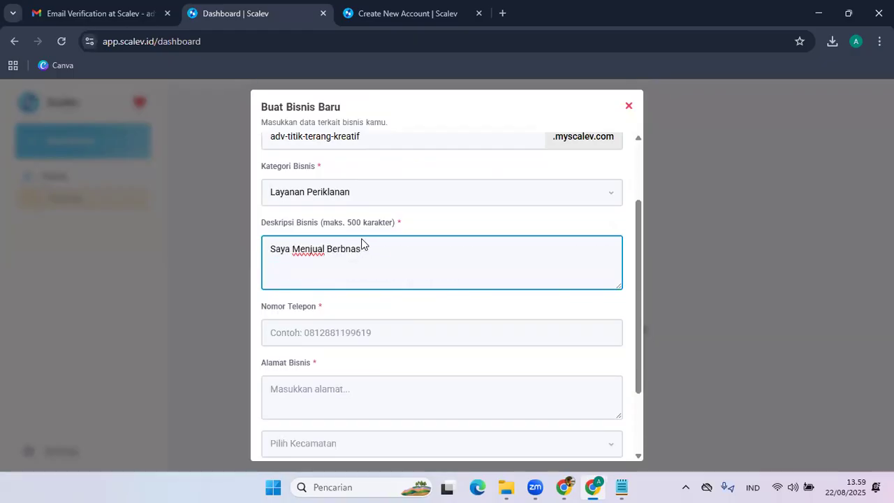
key("BackSpace")
type("agai Pro")
type("sd")
key("BackSpace")
type("=")
key("BackSpace")
key("BackSpace")
type("duk ")
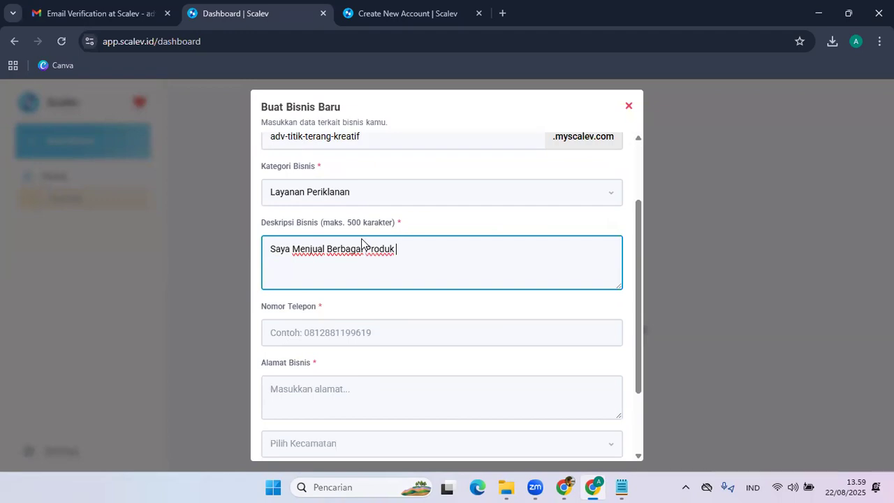
type("Digital")
left_click(366, 251)
type("Macam")
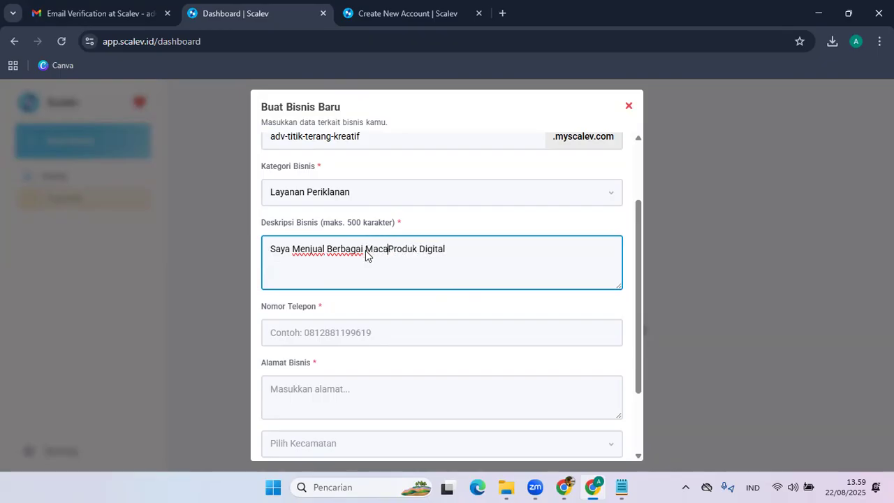
Step: Enter the business phone number and type a first entry into the address field
left_click(396, 327)
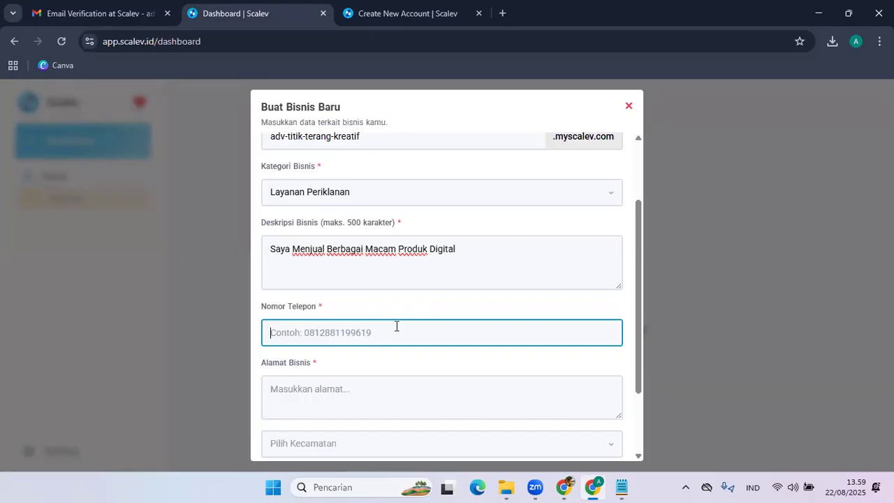
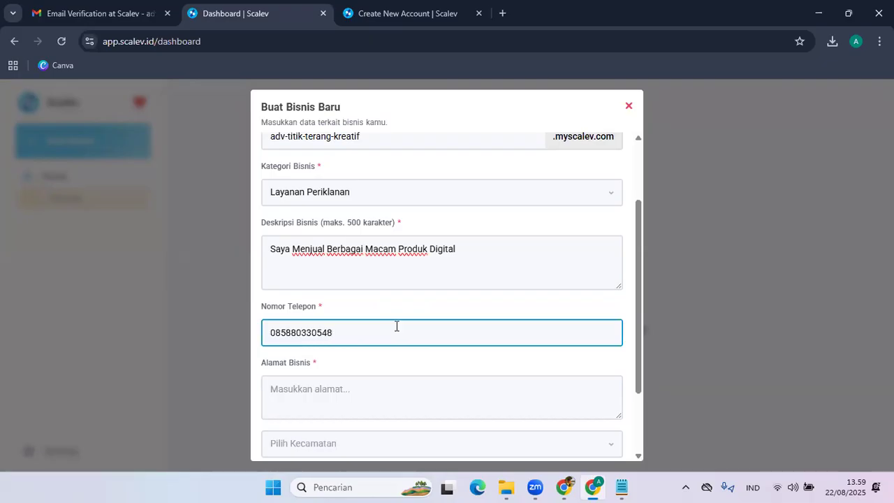
scroll(396, 327, "down", 3)
left_click(364, 304)
scroll(364, 305, "up", 2)
scroll(366, 305, "down", 2)
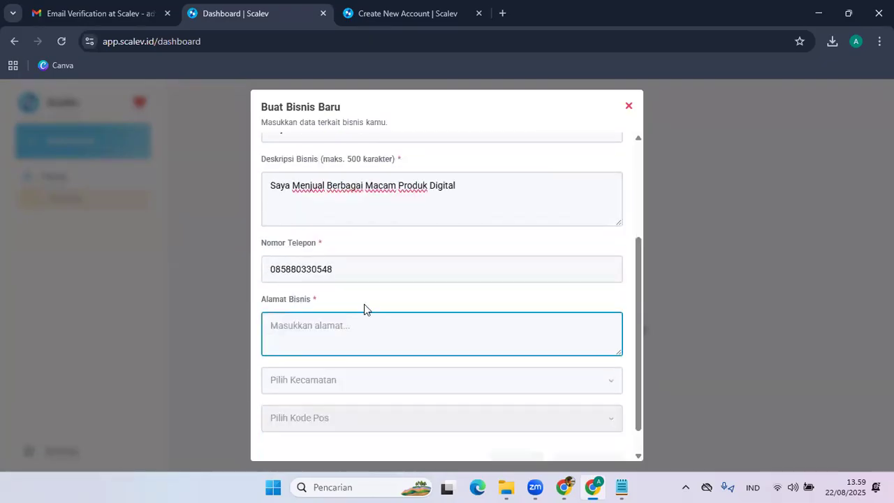
type("Kota Be")
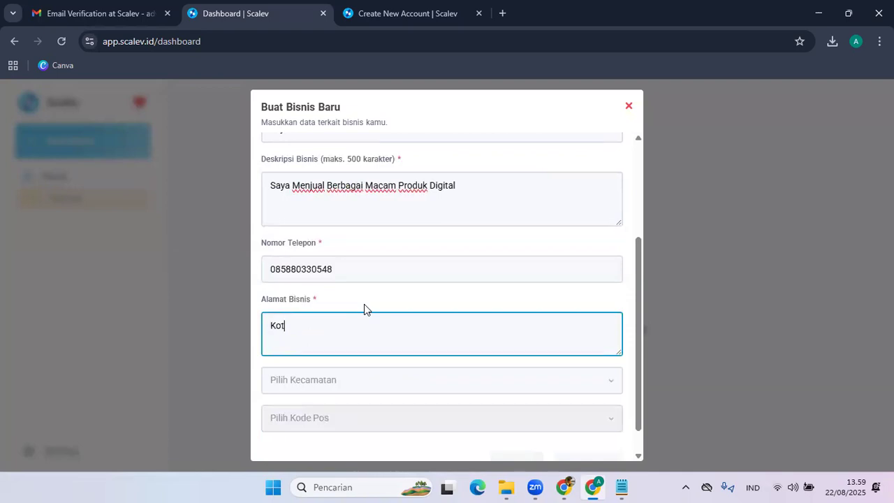
key("BackSpace")
key("BackSpace")
key("BackSpace")
key("BackSpace")
key("BackSpace")
key("BackSpace")
key("BackSpace")
type("Bekasi Utara")
Step: Replace the address with 'Kota Bekasi' and select district 'Bekasi Utara, Kota Bekasi, Jawa Barat'
scroll(364, 304, "down", 1)
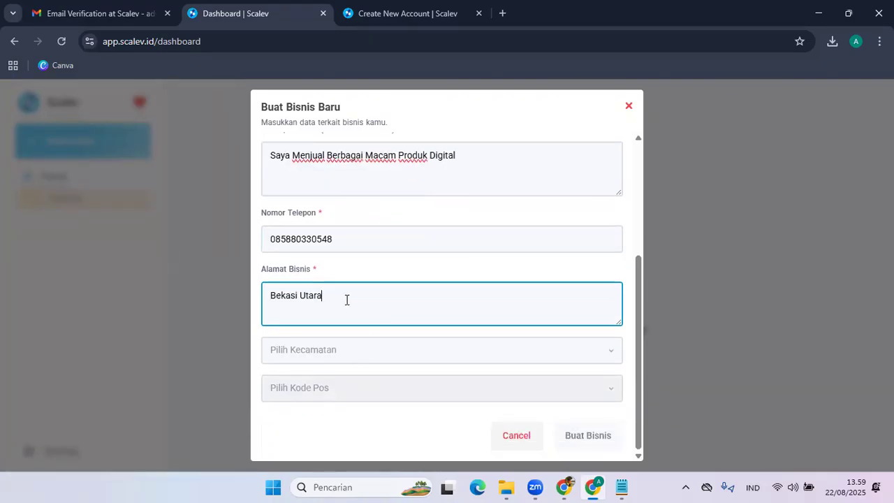
key("ctrl+a")
type("Kota Bekasi")
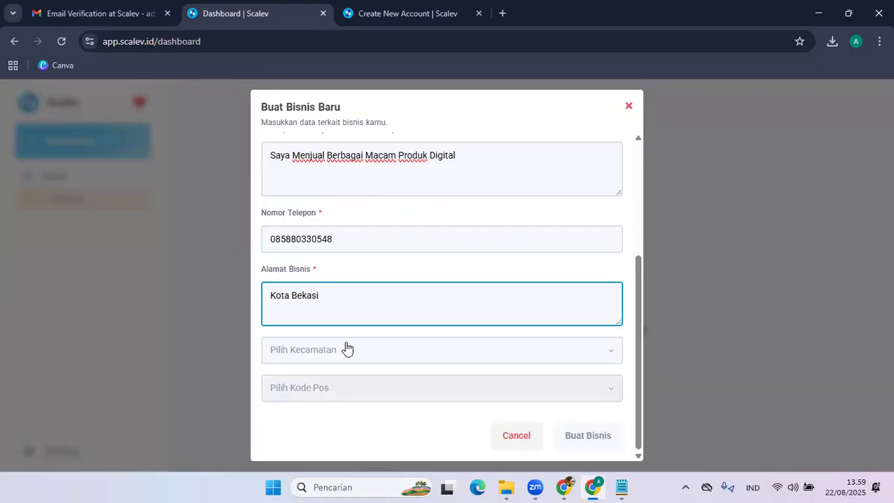
left_click(361, 354)
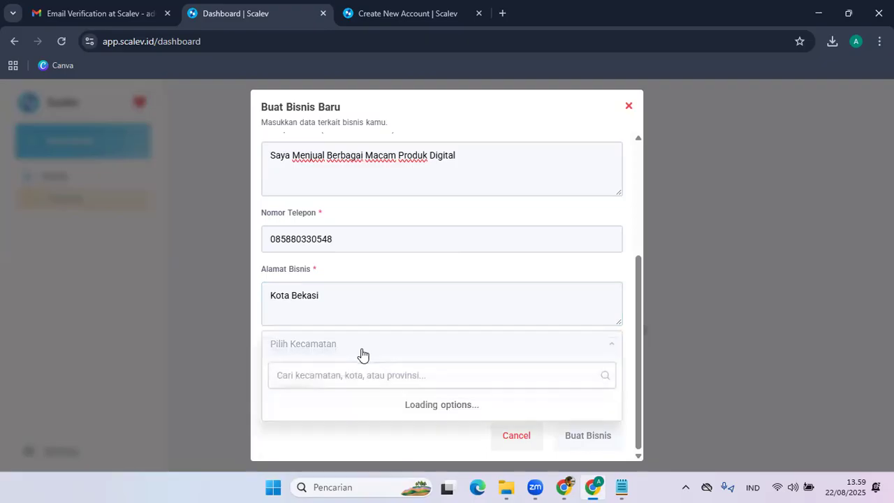
type("bekasi")
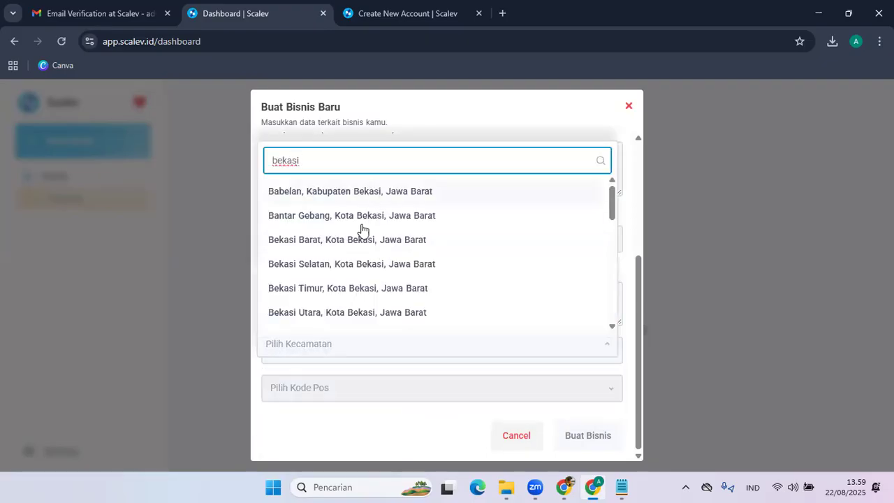
right_click(470, 344)
left_click(394, 313)
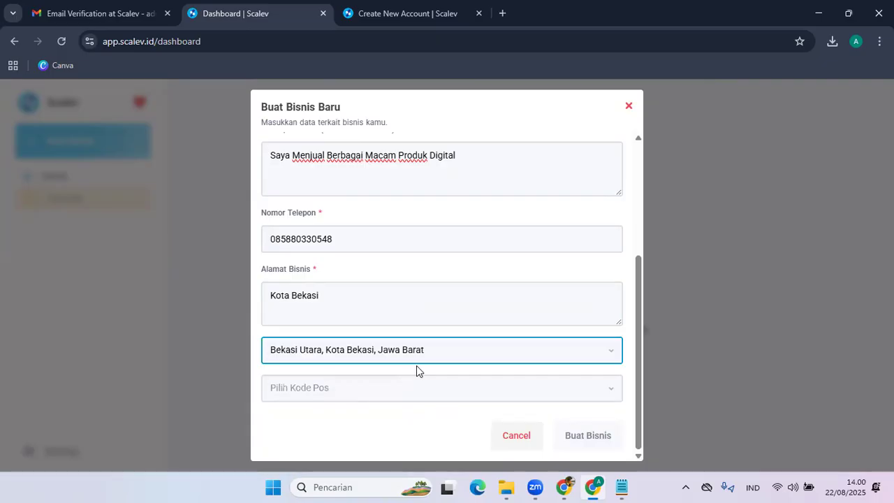
Step: Search for and select postal code 17142, then scroll through the completed form
left_click(339, 390)
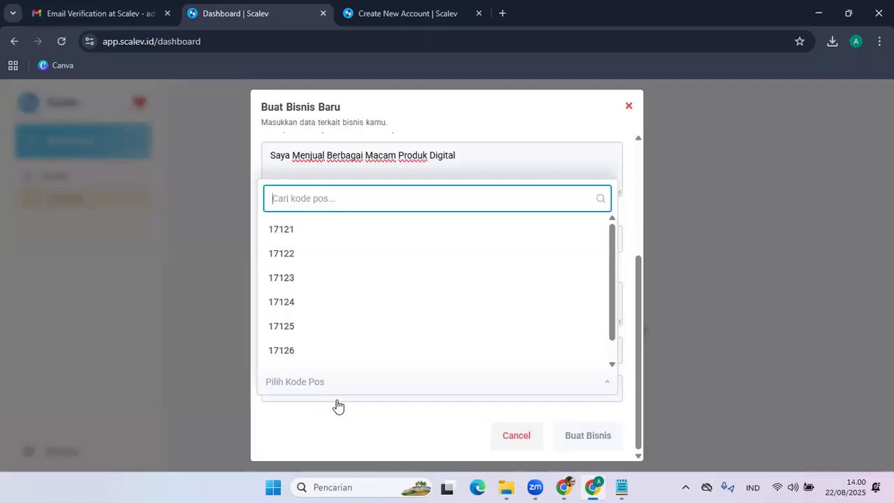
scroll(305, 278, "down", 1)
type("1")
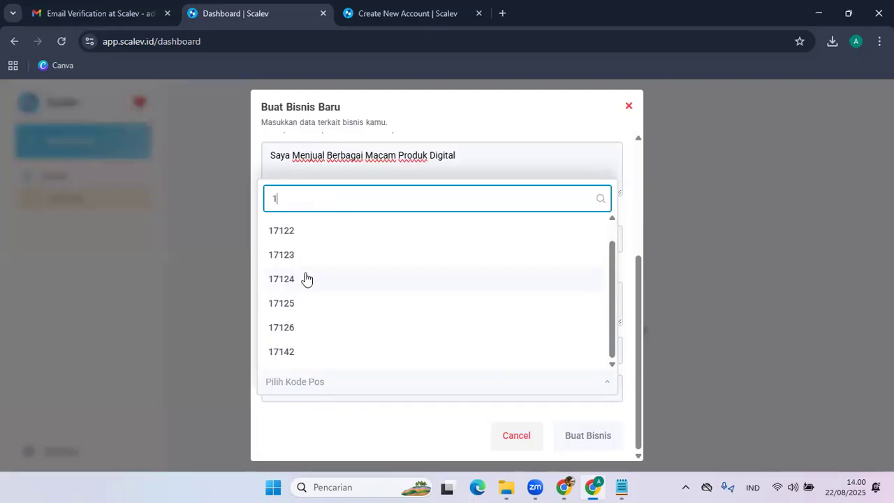
type("7142")
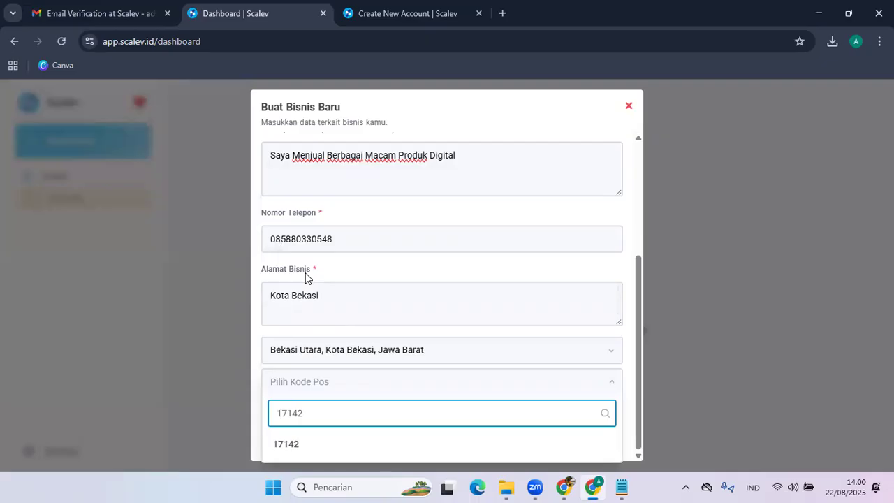
left_click(302, 445)
scroll(354, 313, "up", 3)
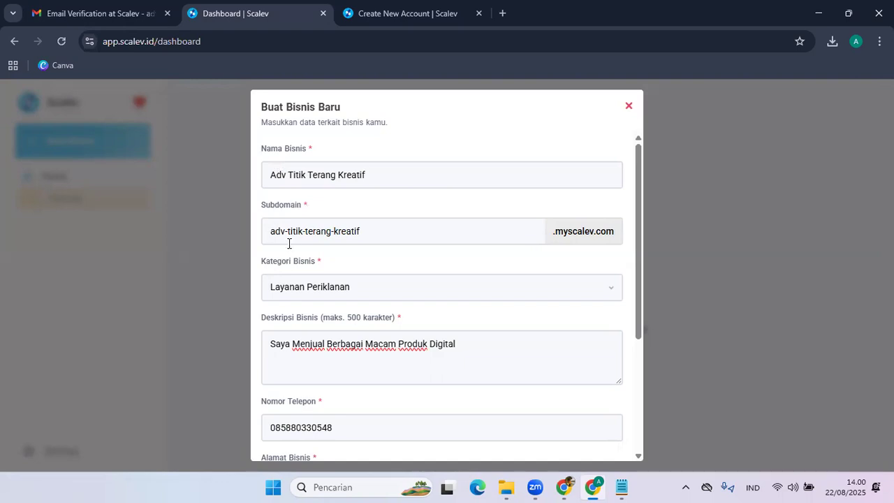
scroll(308, 236, "down", 2)
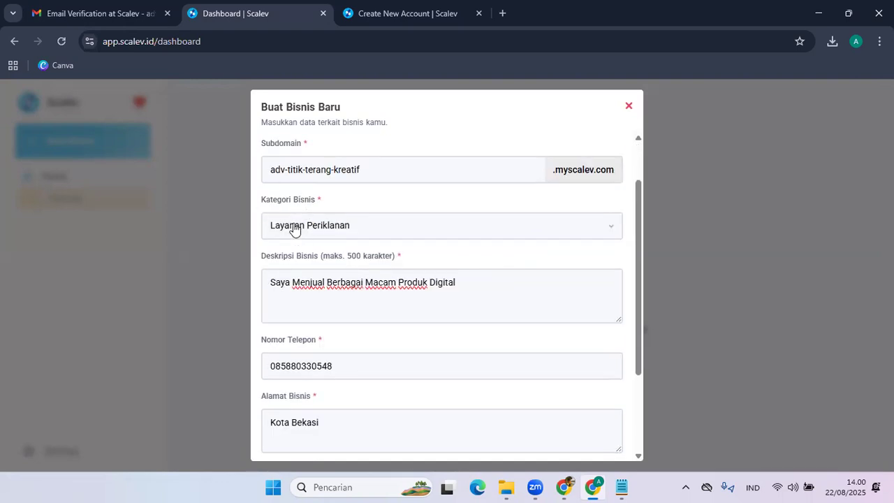
scroll(315, 259, "down", 1)
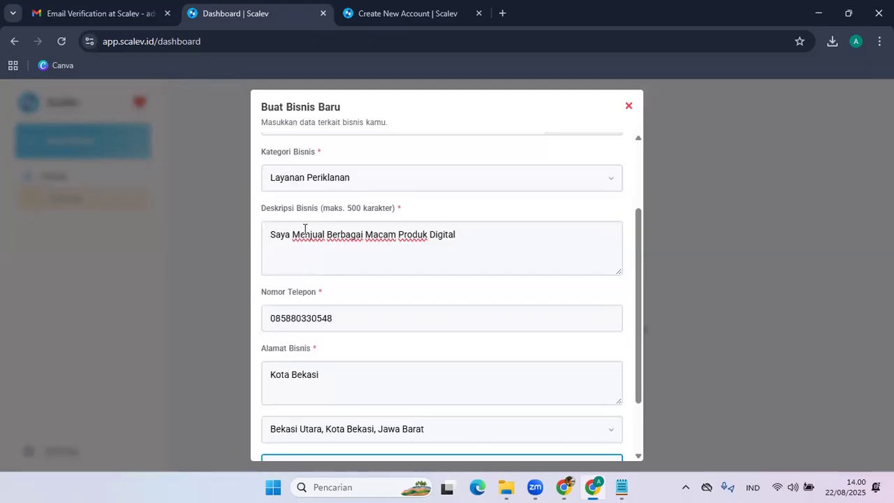
scroll(304, 228, "down", 2)
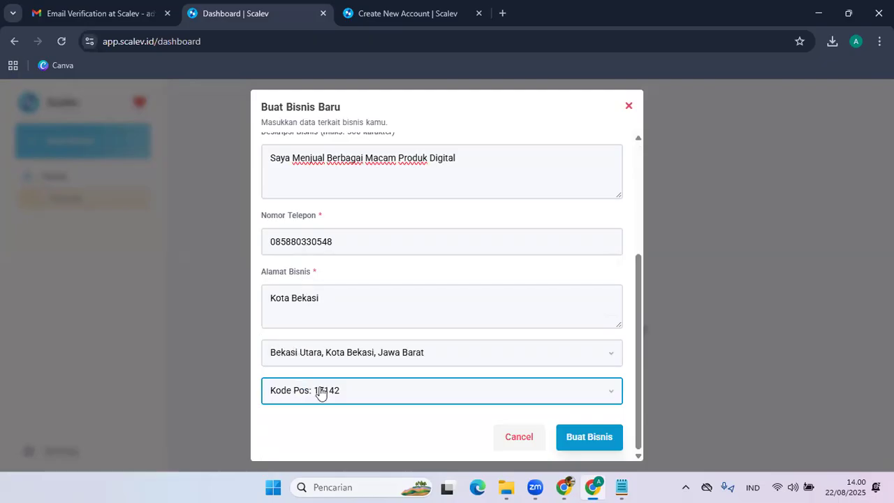
Step: Click Buat Bisnis, dismiss the translate popup, and open the 'Verify Your Profile' ePayment terms
left_click(582, 437)
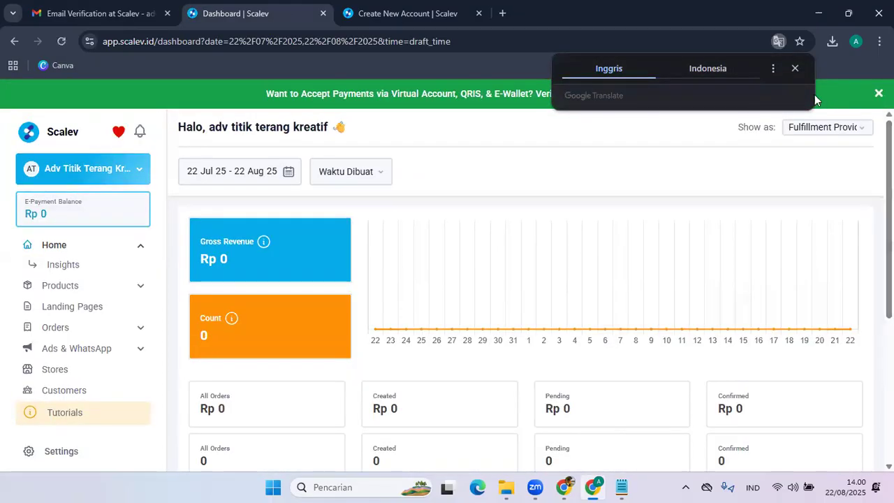
left_click(795, 68)
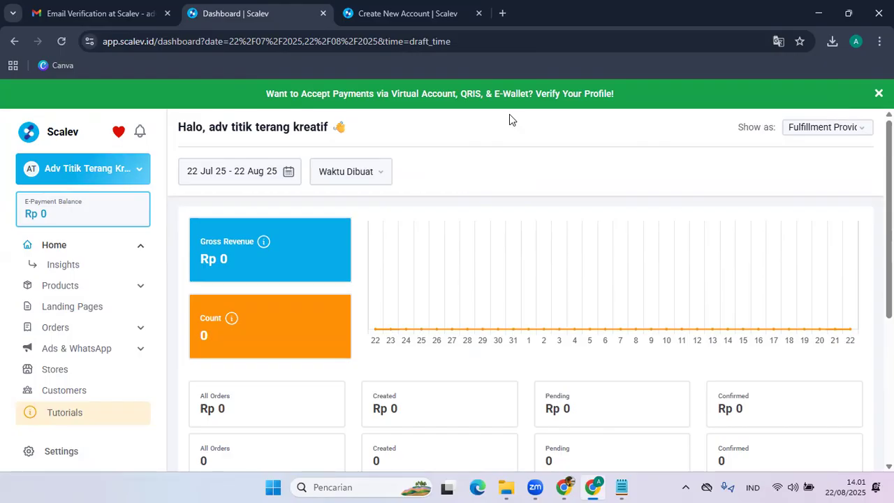
left_click(481, 95)
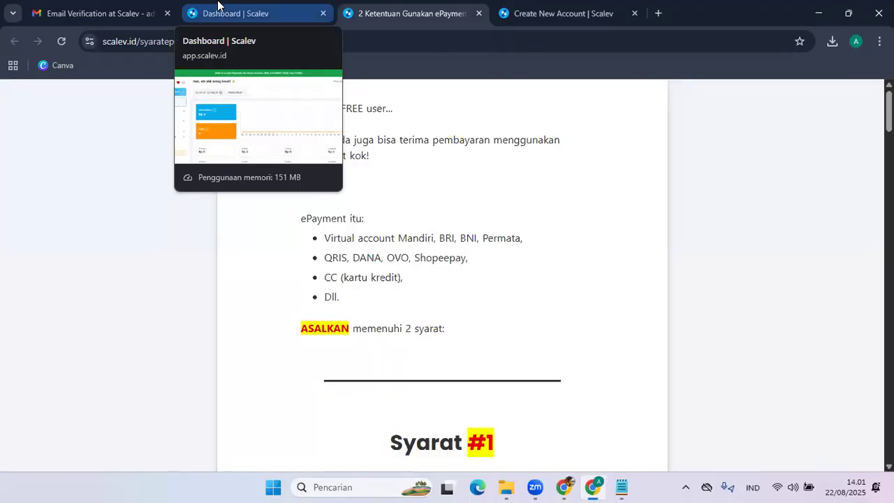
left_click(126, 6)
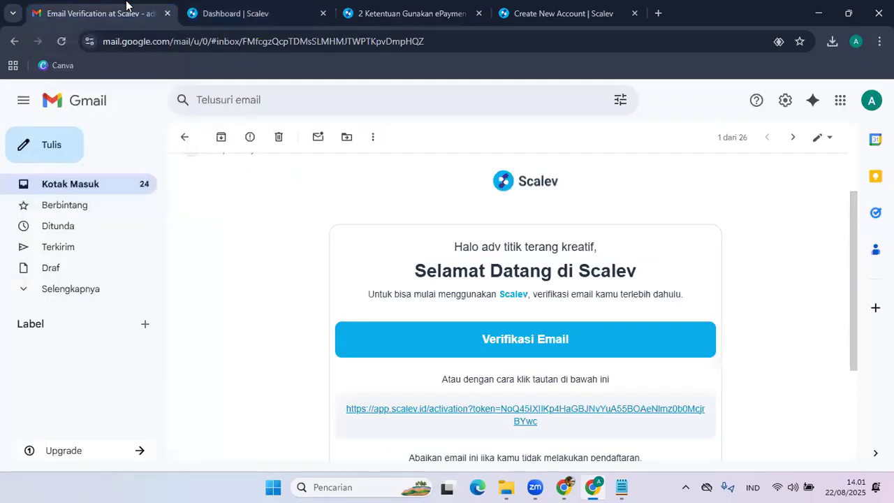
left_click(184, 138)
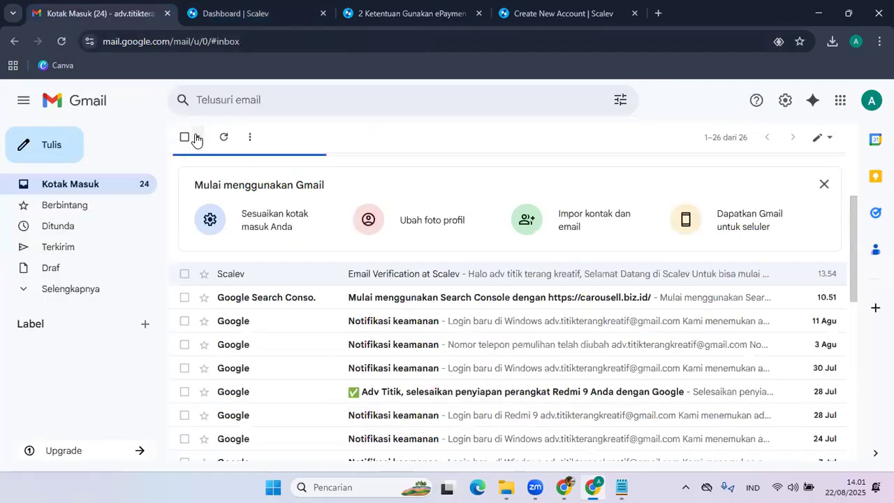
left_click(230, 143)
left_click(229, 141)
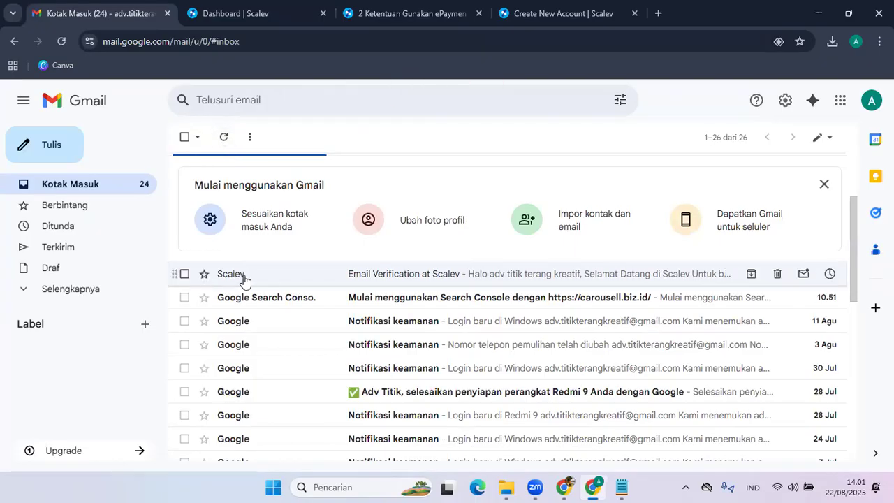
left_click(377, 10)
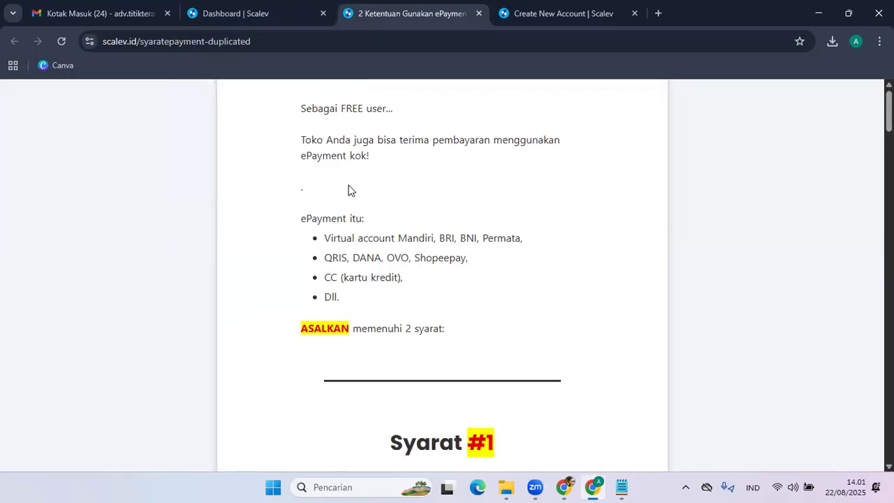
Step: Return to the Scalev dashboard and close the old ePayment requirements tab
scroll(340, 208, "down", 3)
scroll(341, 208, "up", 3)
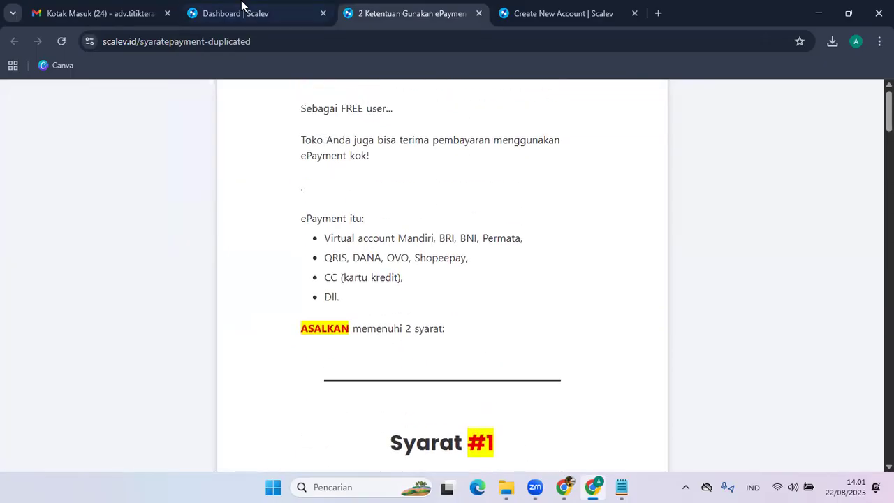
left_click(241, 7)
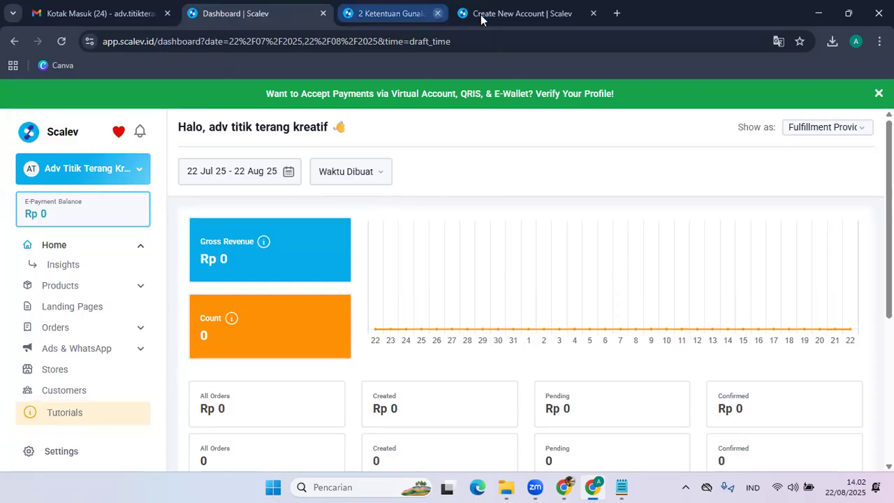
left_click(437, 13)
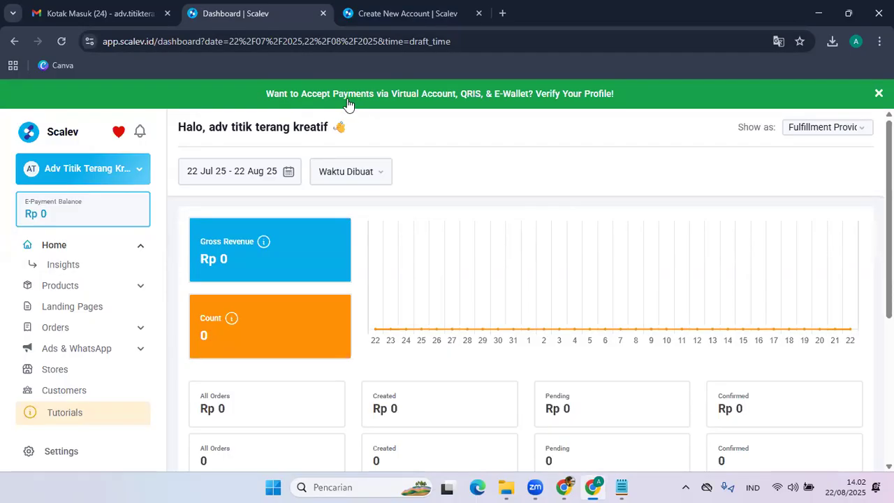
Step: Open the Verify Your Profile page and read to its identity verification condition at the bottom
left_click(384, 104)
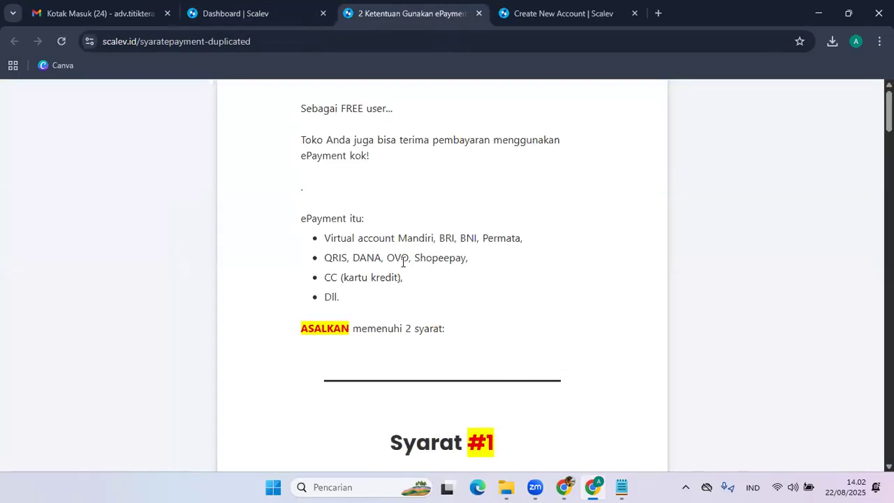
scroll(403, 262, "down", 2)
scroll(403, 262, "up", 2)
scroll(403, 262, "down", 5)
scroll(403, 262, "down", 6)
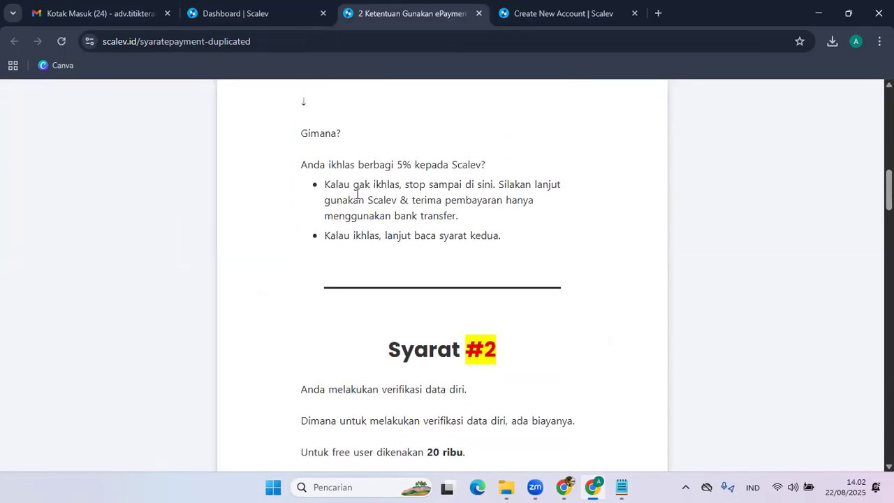
scroll(357, 199, "down", 10)
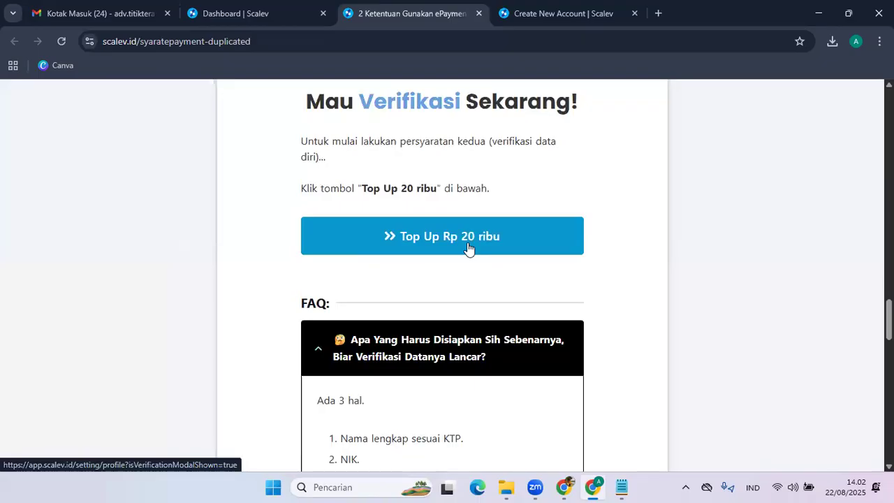
scroll(468, 248, "up", 1)
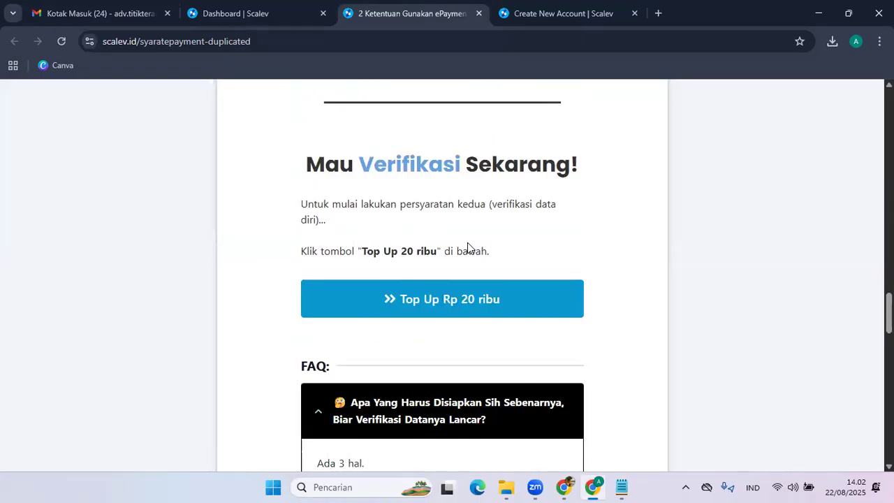
scroll(468, 248, "down", 15)
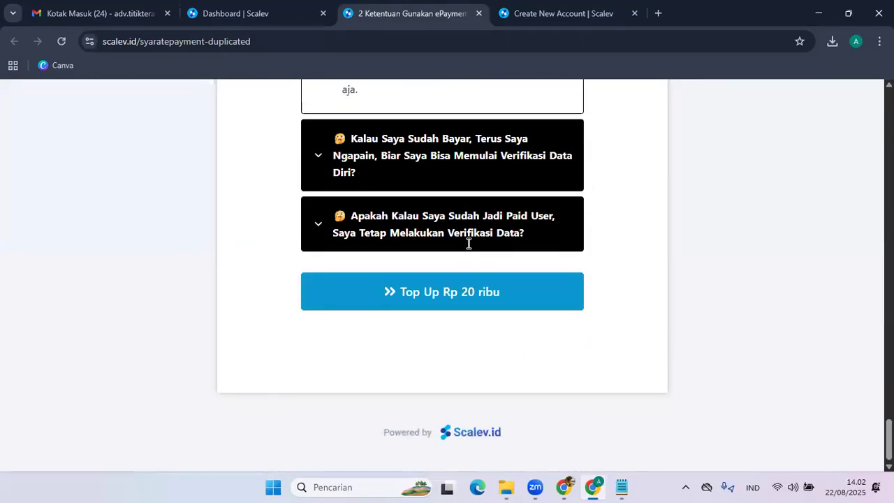
Step: Choose 'Top Up Rp 20 ribu' and scroll through the Langkah-Langkah Verifikasi steps
left_click(431, 290)
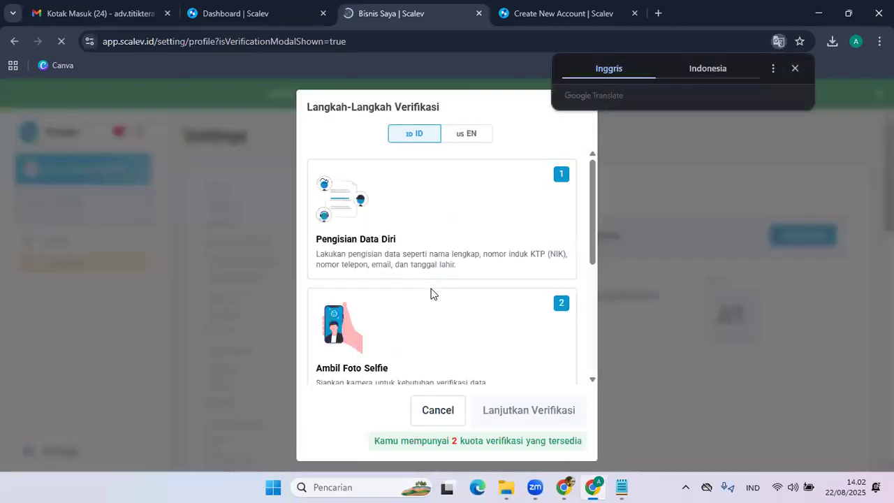
scroll(438, 236, "down", 2)
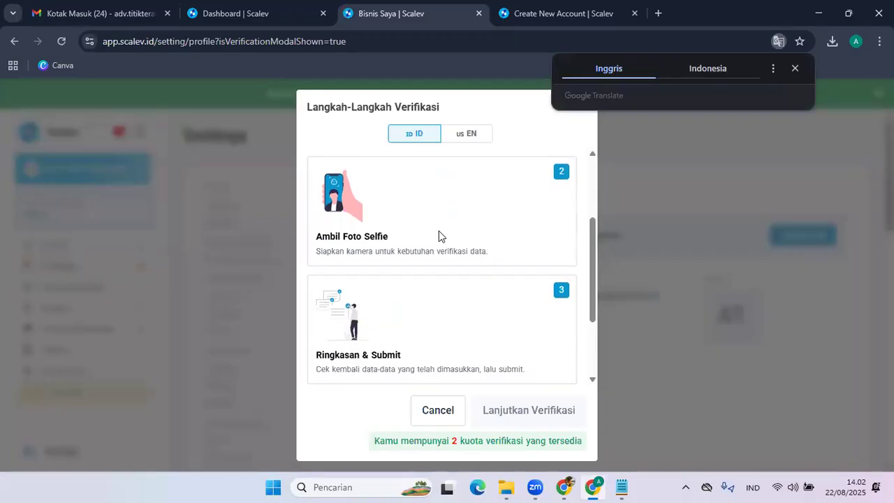
scroll(439, 237, "down", 2)
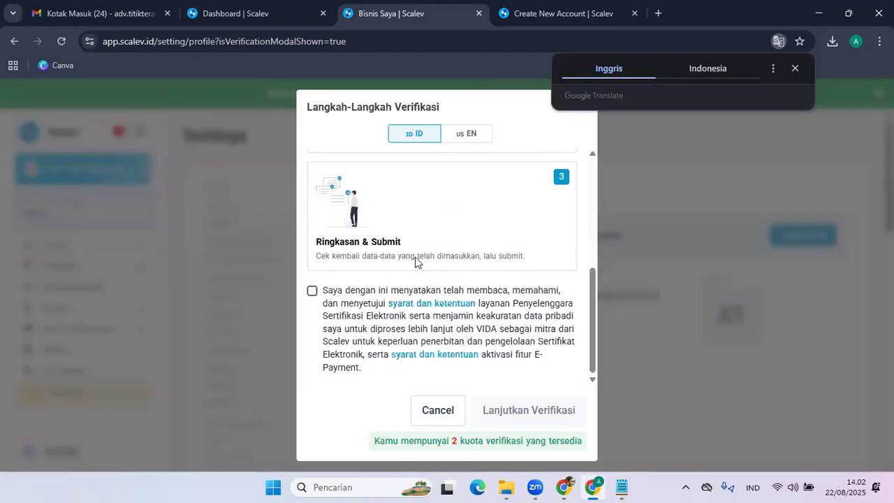
scroll(418, 274, "up", 5)
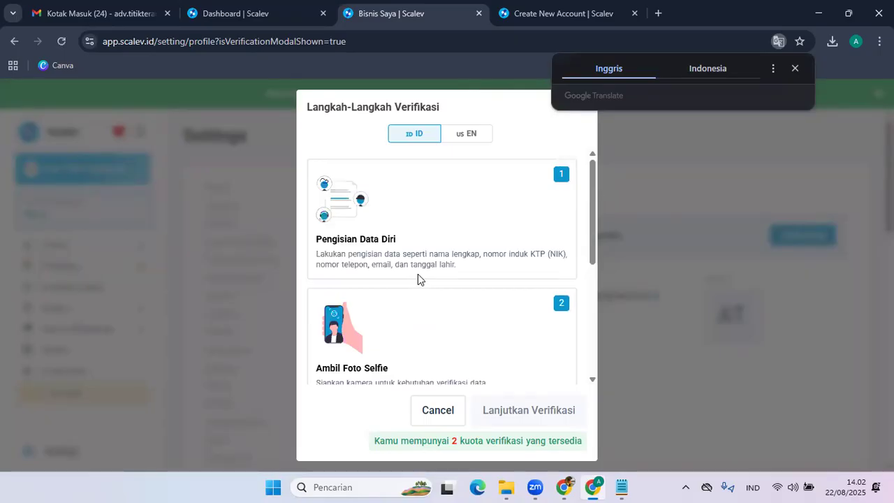
scroll(418, 273, "down", 2)
scroll(418, 274, "up", 2)
scroll(418, 274, "down", 4)
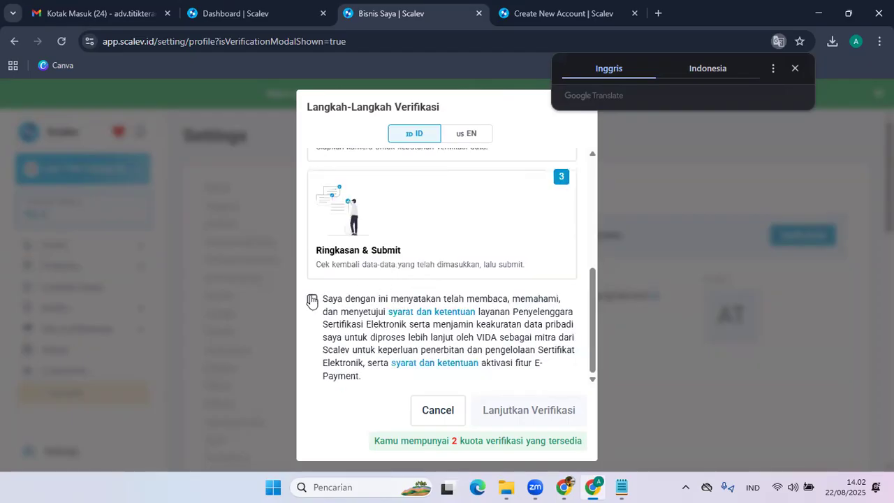
Step: Tick the consent to the electronic certificate and ePayment activation terms, then review the dialog
left_click(311, 299)
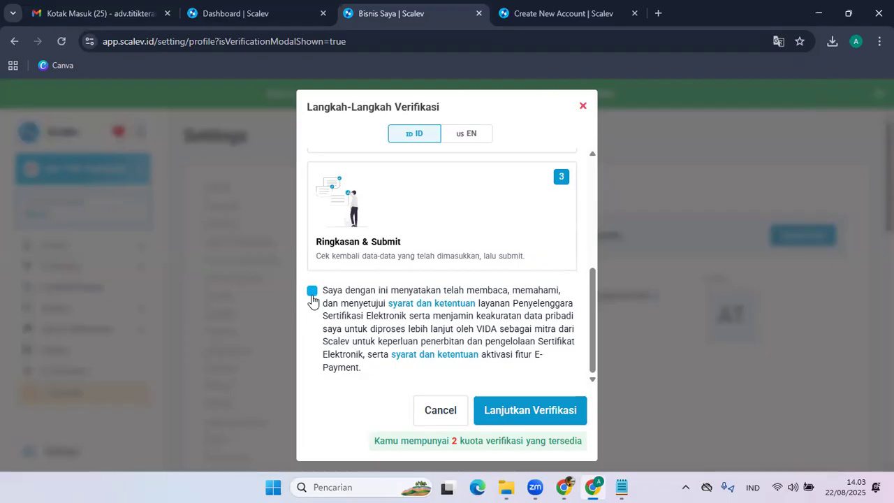
scroll(465, 194, "up", 4)
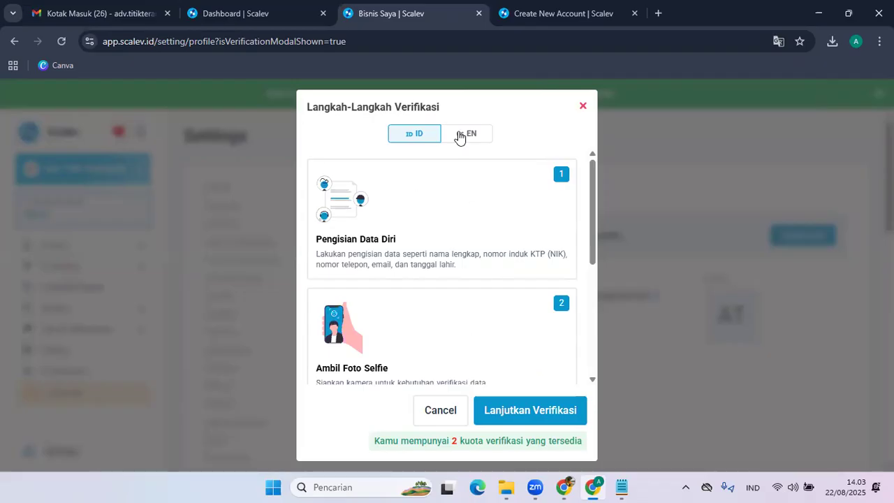
scroll(419, 262, "down", 1)
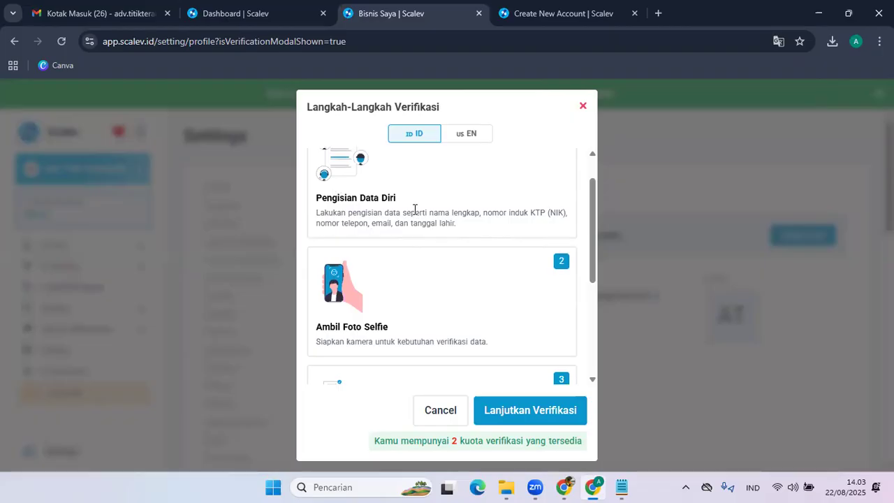
scroll(401, 264, "down", 3)
scroll(401, 264, "up", 4)
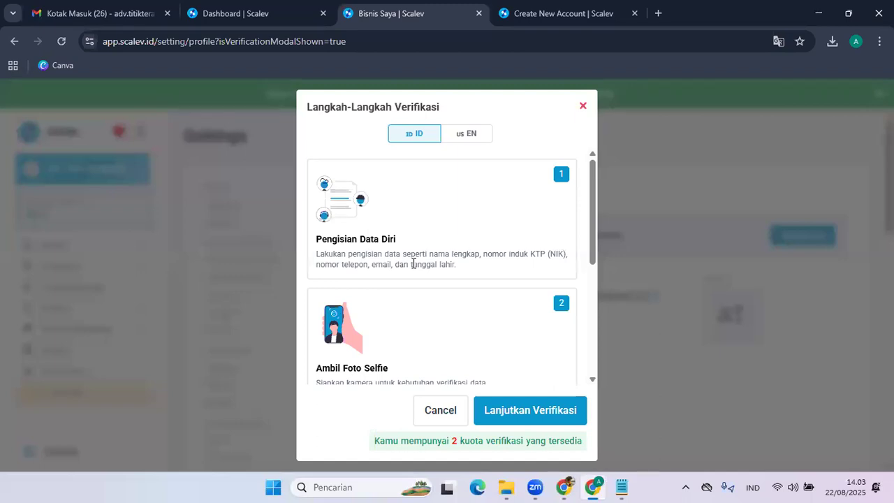
scroll(413, 263, "down", 4)
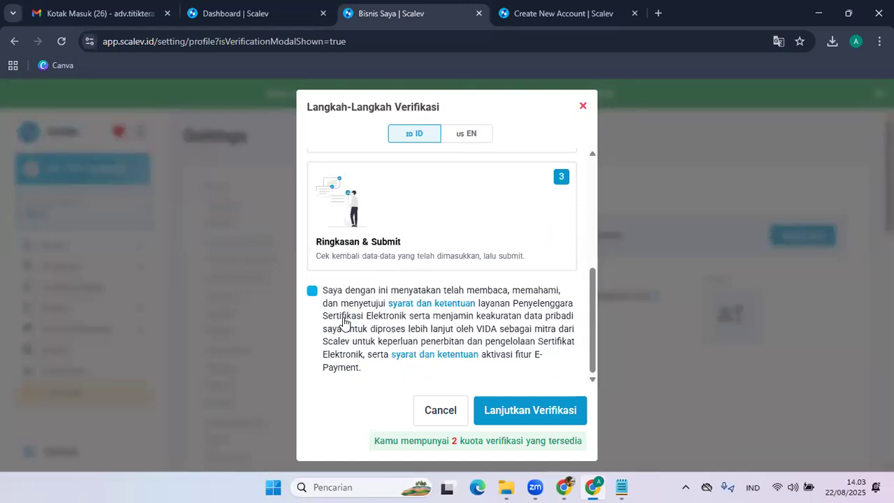
left_click(550, 412)
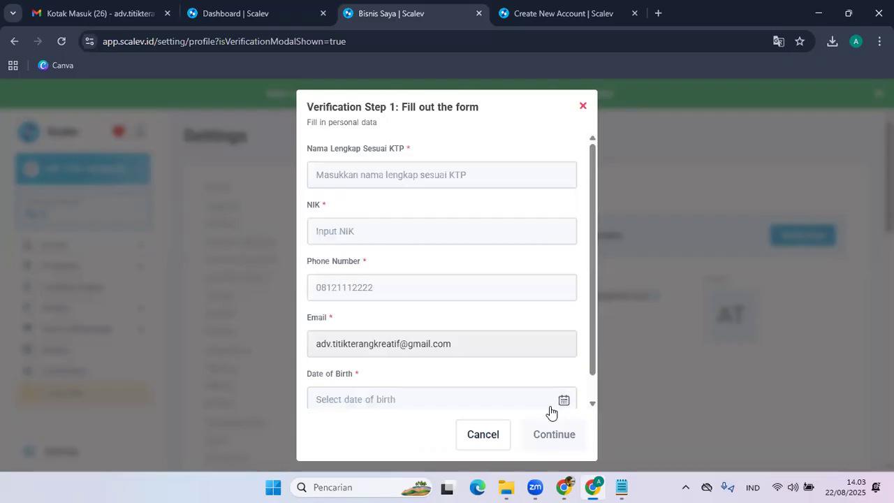
left_click(370, 185)
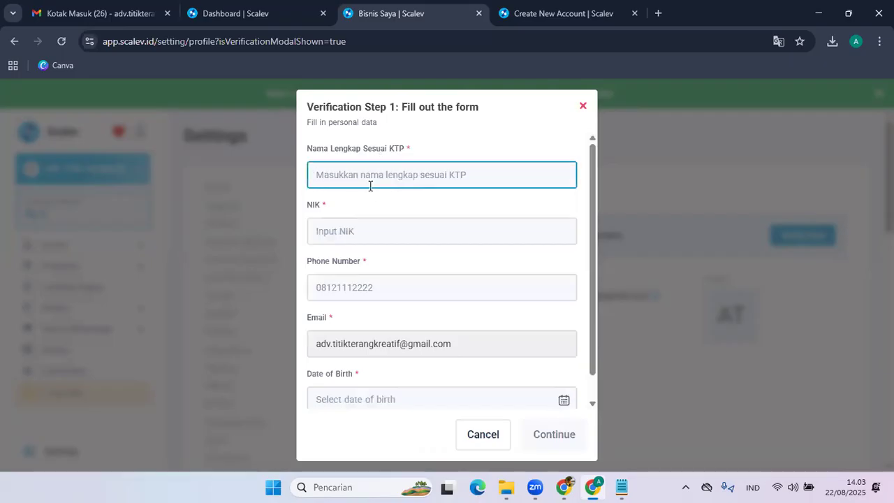
left_click(373, 222)
scroll(373, 224, "down", 1)
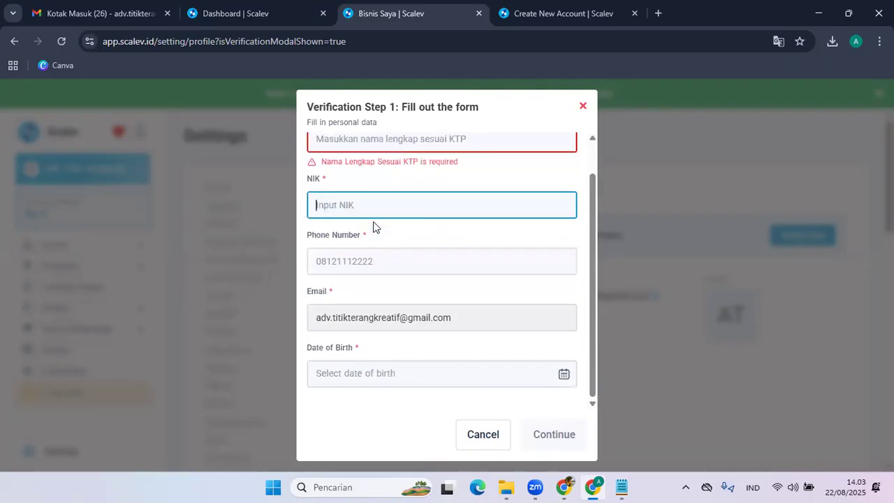
left_click(373, 260)
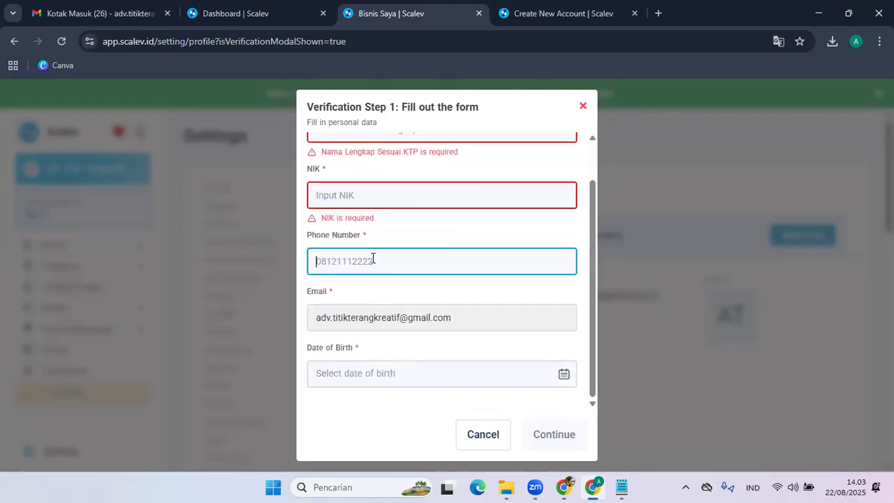
left_click(380, 377)
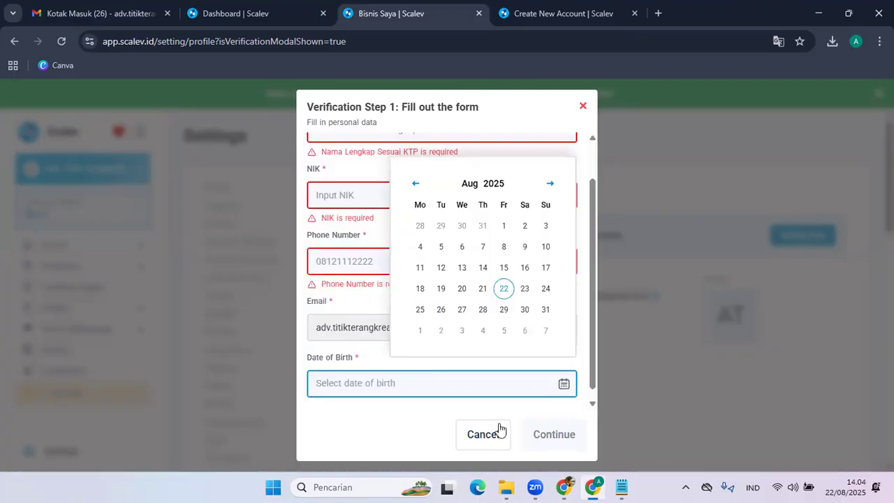
left_click(439, 418)
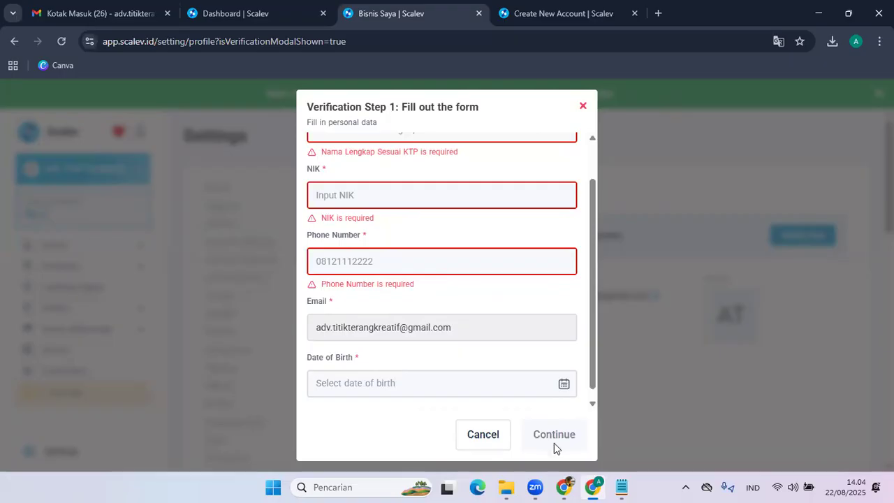
left_click(570, 488)
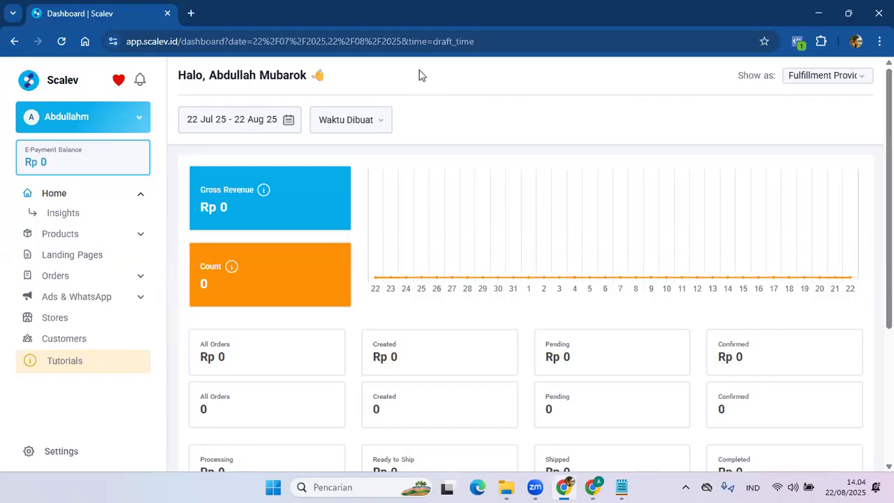
left_click(592, 487)
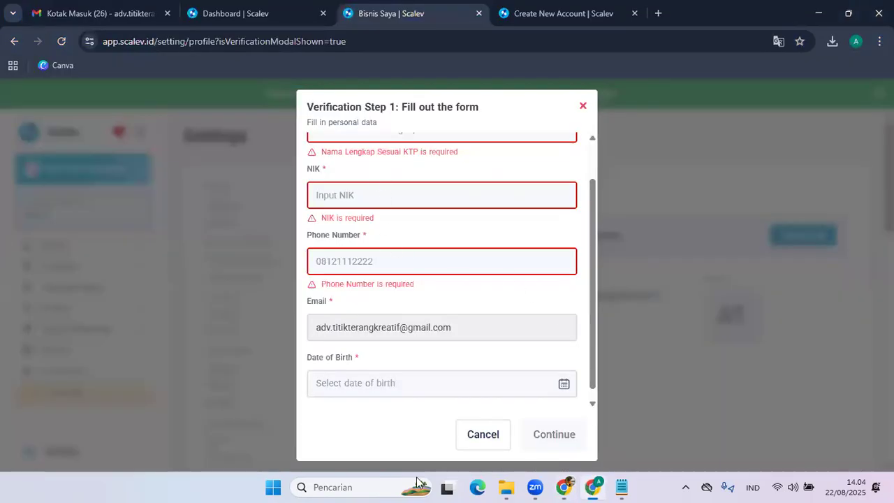
left_click(563, 487)
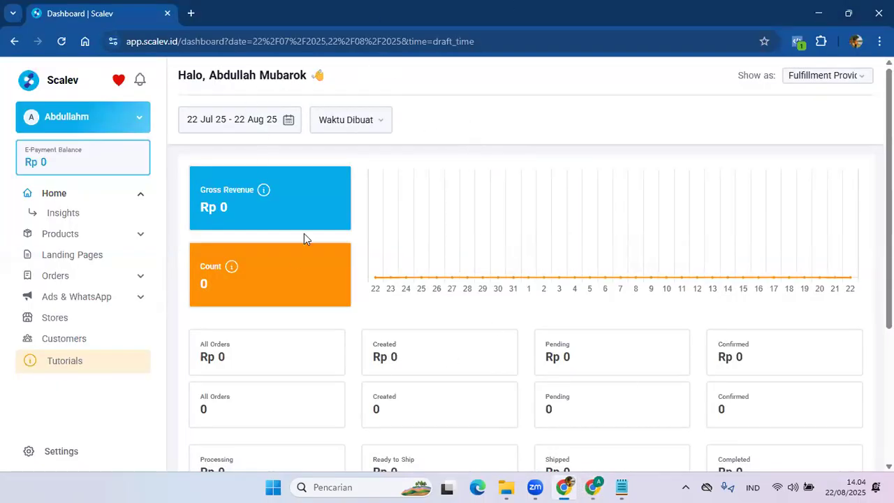
left_click(593, 487)
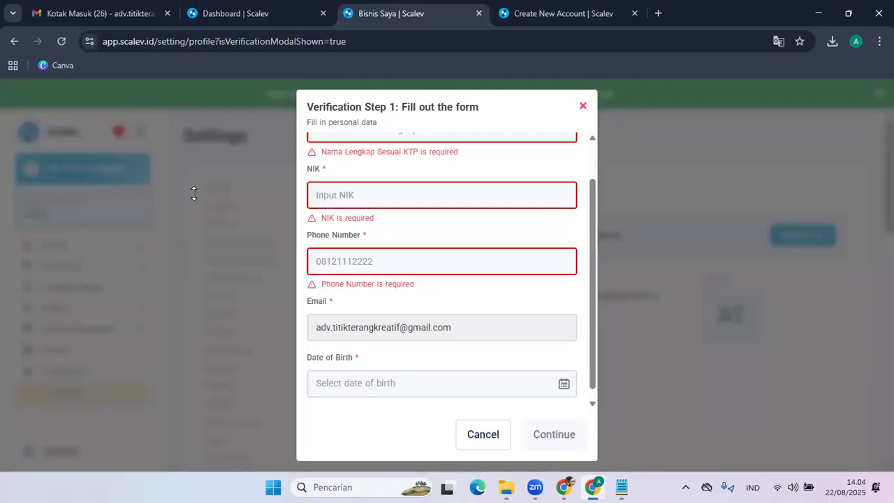
key("alt+Tab")
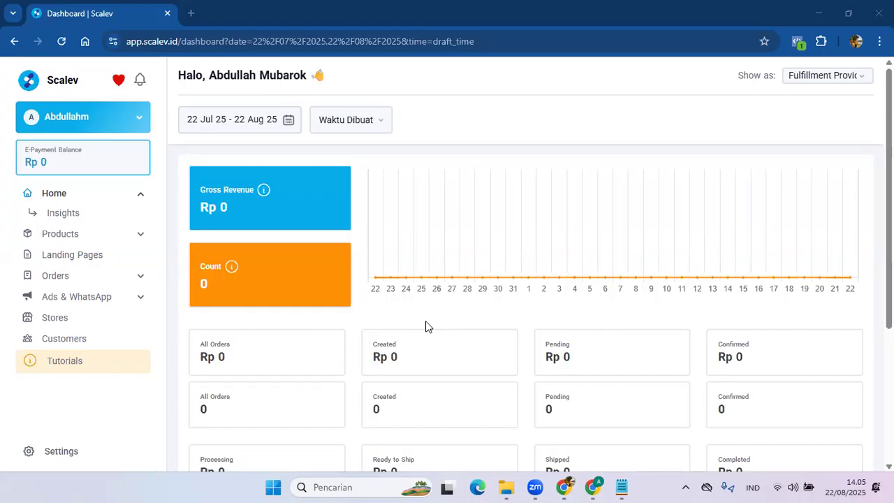
left_click(596, 487)
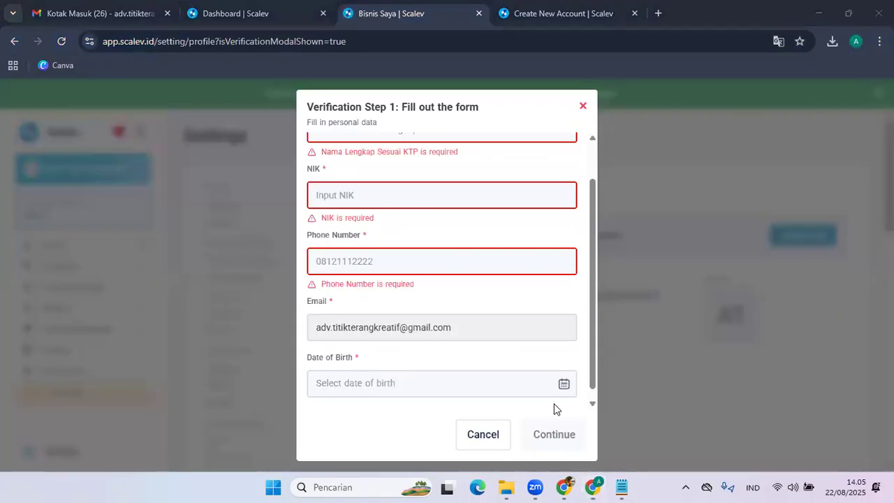
scroll(419, 200, "up", 1)
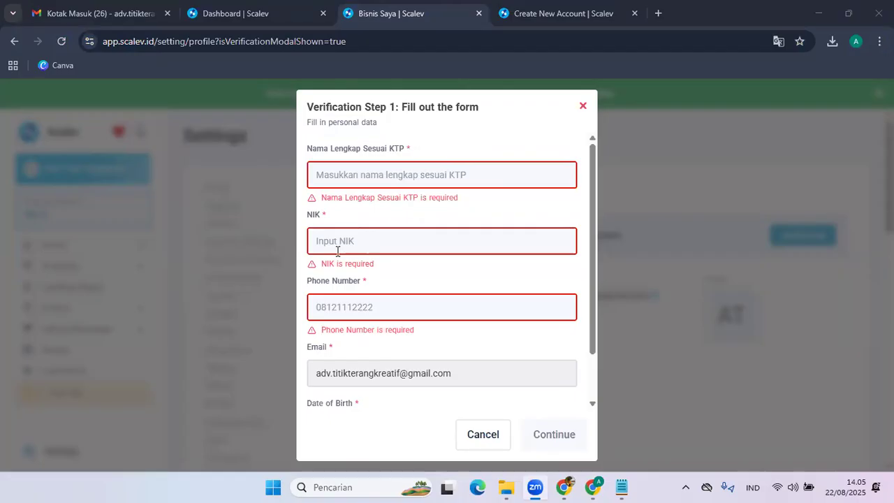
scroll(559, 402, "down", 1)
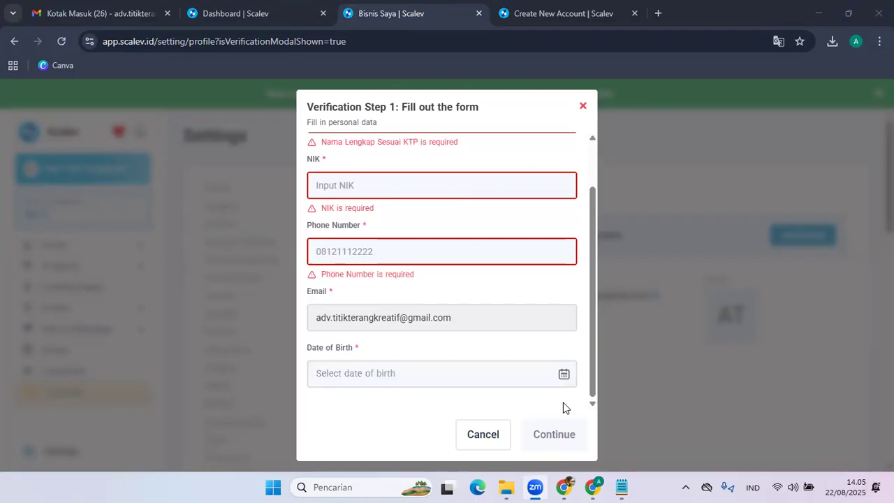
left_click(565, 487)
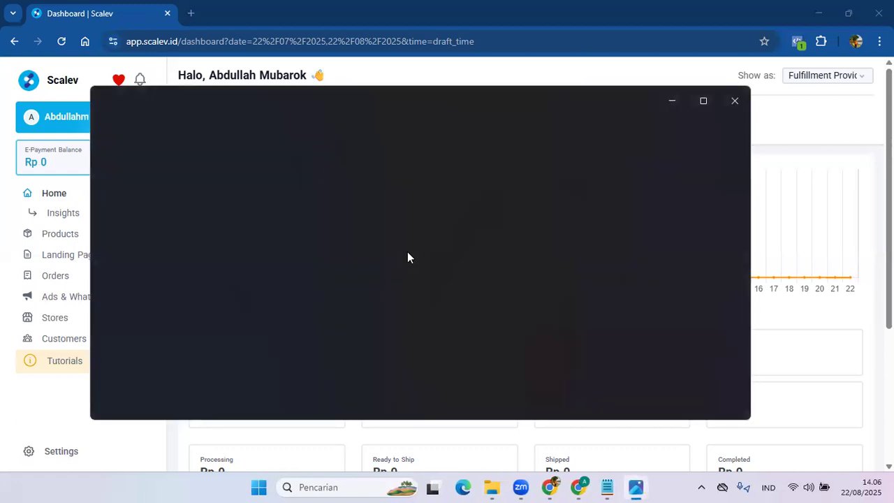
Step: Close the image viewers showing the Create New Account photo to return to the dashboard
left_click(735, 102)
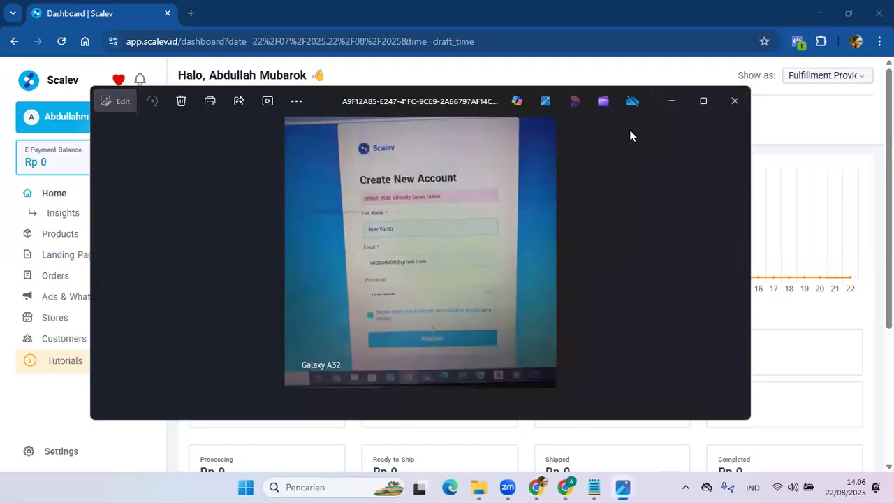
left_click(744, 101)
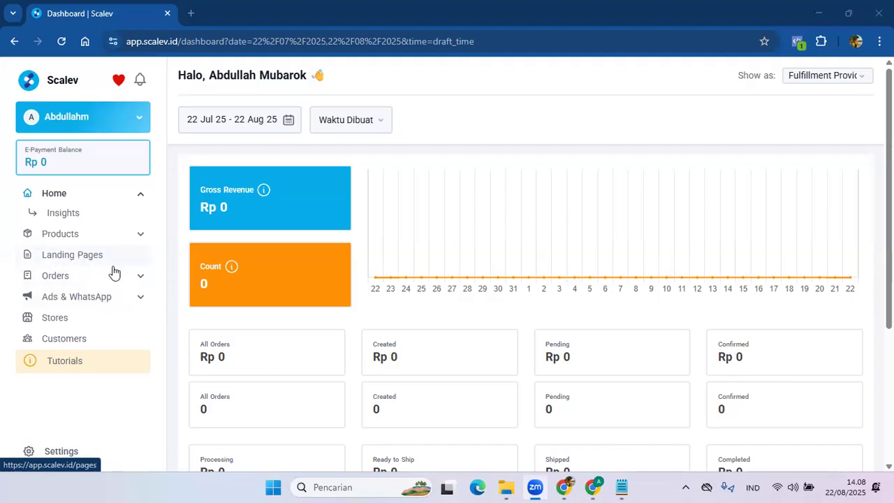
Step: Show the Landing Pages list with the 'Kelas Online SEO & Meta Ads' page
left_click(71, 256)
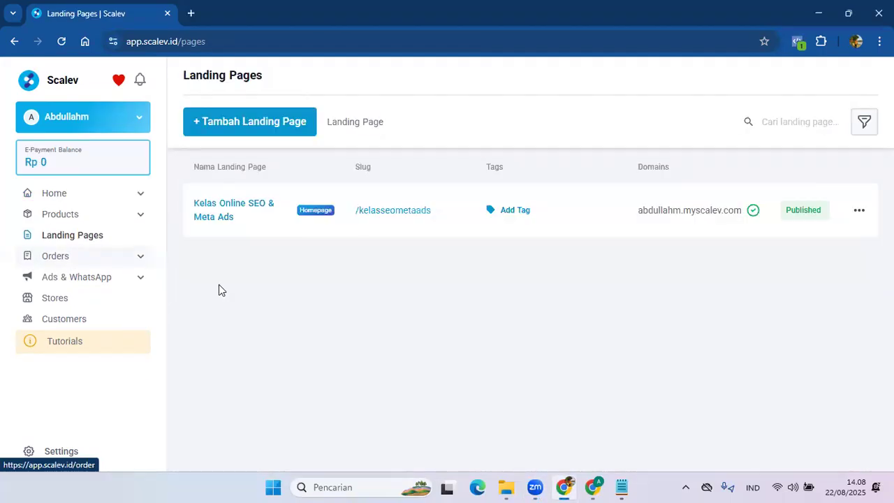
Step: Add a new landing page using the Blank Page option under + Tambah Landing Page
left_click(271, 125)
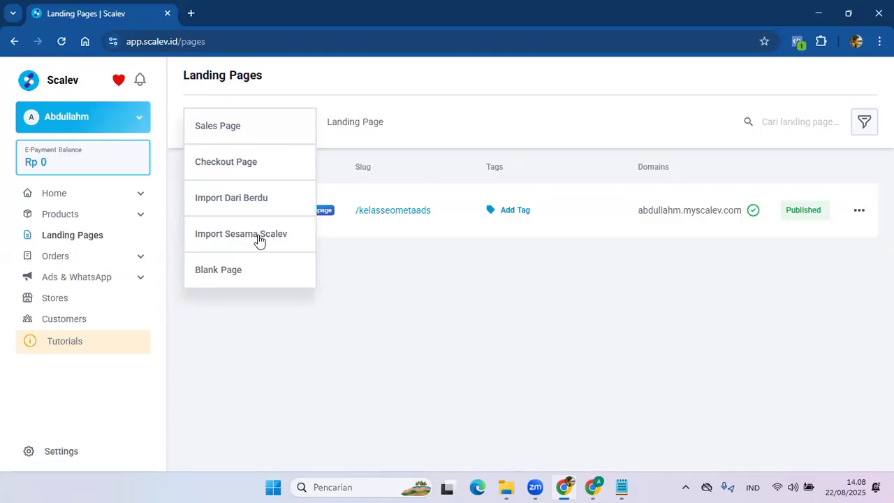
left_click(236, 278)
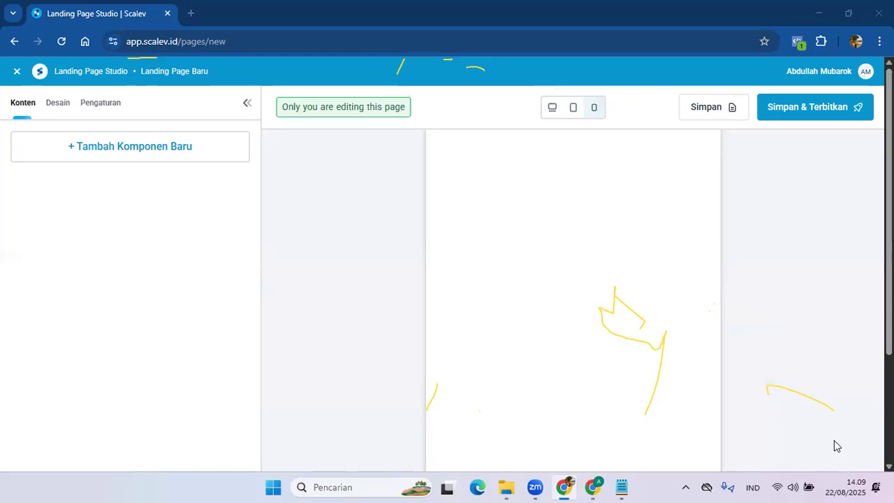
Step: Open the Pilih Komponen dialog via + Tambah Komponen Baru in Landing Page Studio
left_click(317, 229)
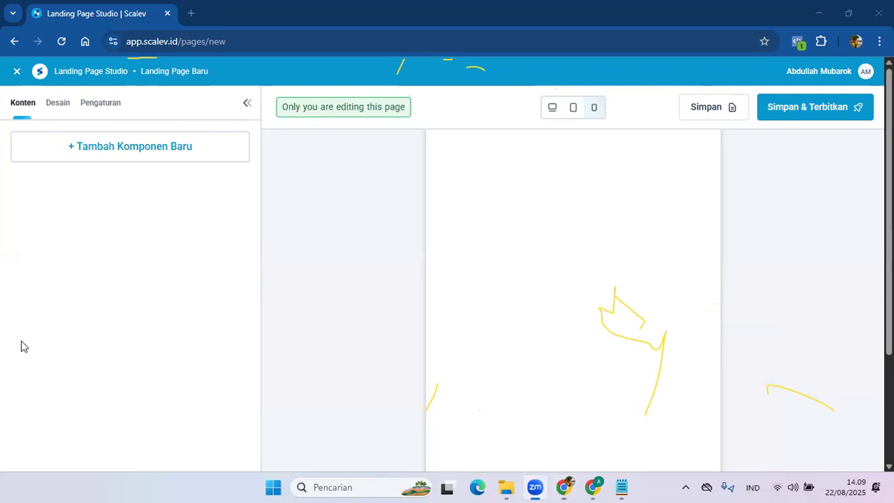
left_click(603, 312)
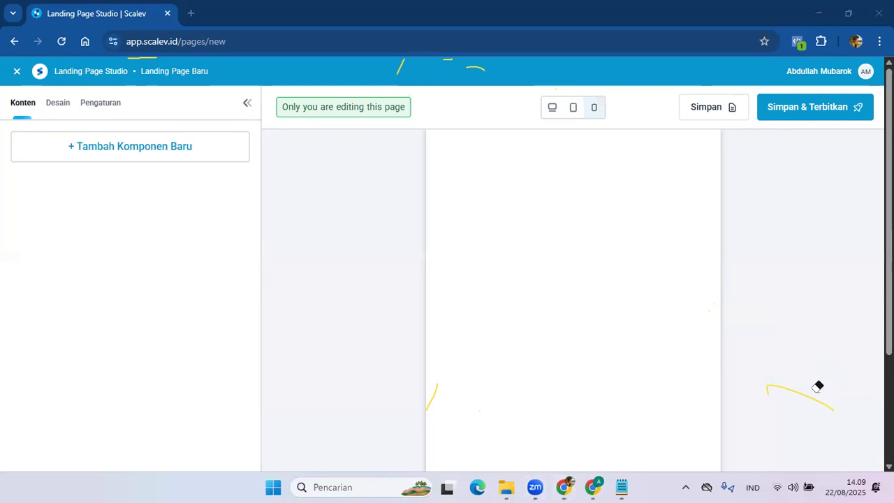
left_click(785, 377)
left_click(433, 388)
left_click(406, 56)
left_click(455, 60)
left_click(483, 76)
left_click(142, 56)
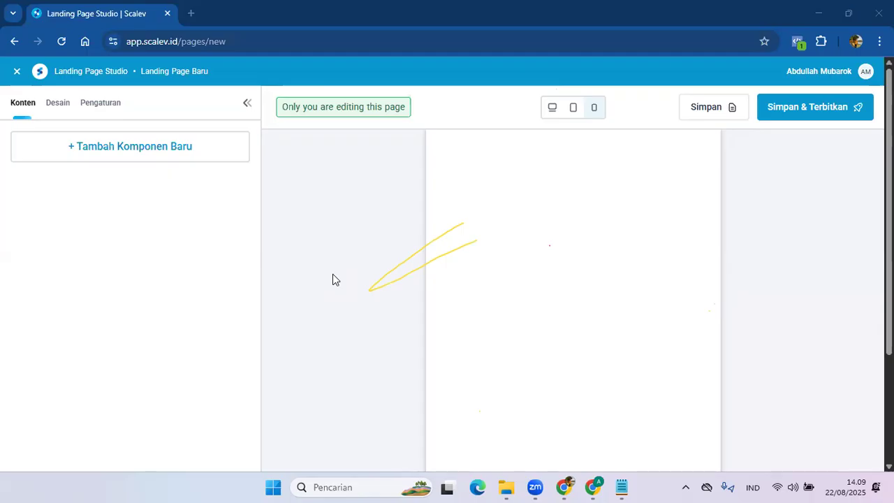
left_click(113, 156)
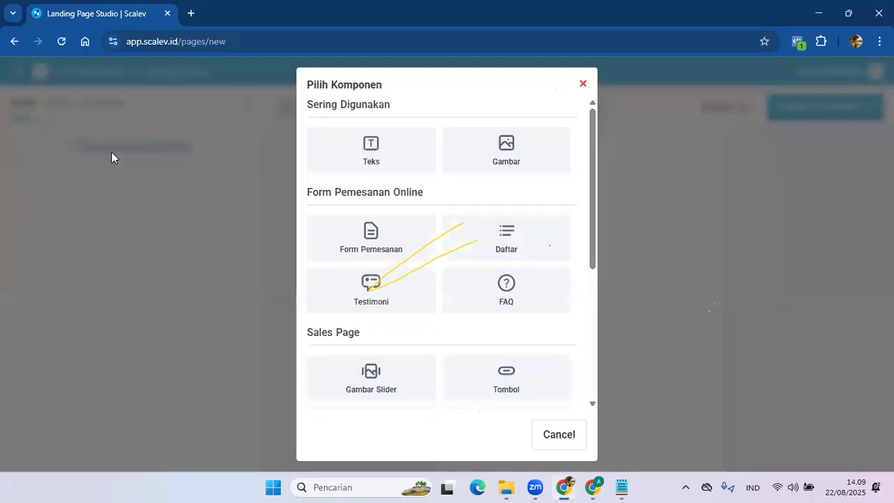
scroll(517, 179, "down", 5)
scroll(516, 179, "up", 3)
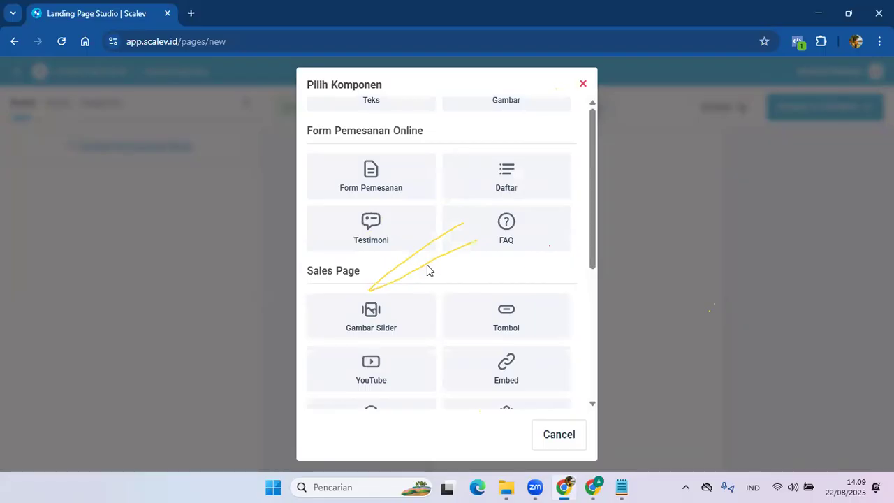
scroll(428, 266, "up", 1)
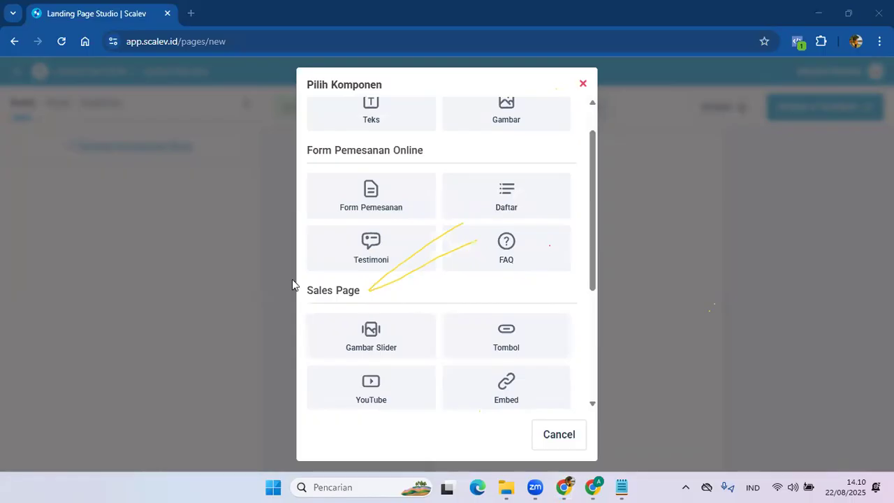
left_click(419, 270)
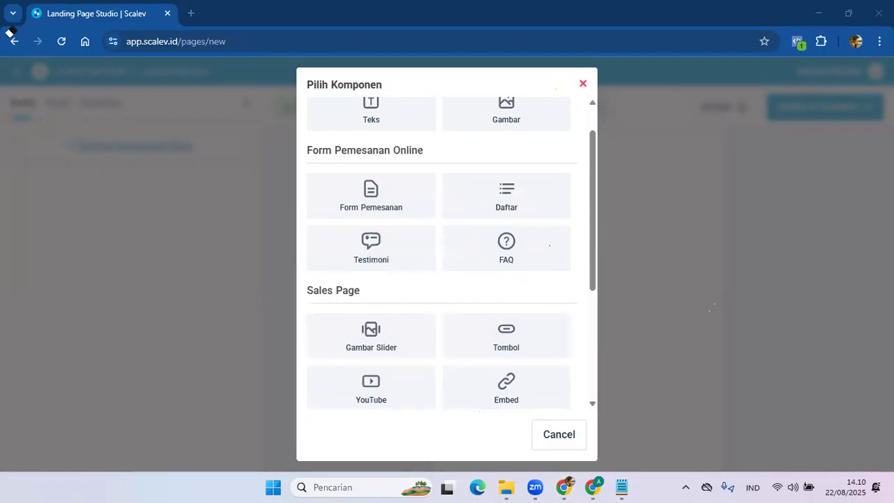
left_click(583, 83)
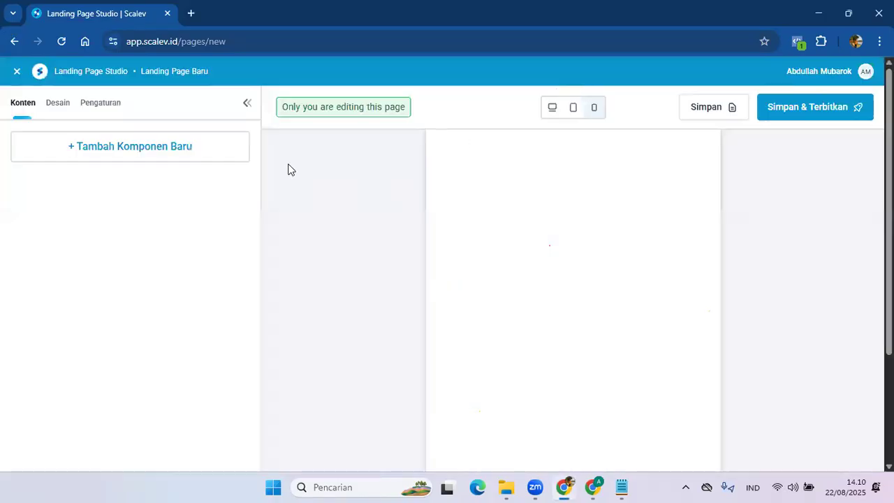
Step: Maximize the photo viewer showing 'Adv titik terang kreatif.jpg' from Unduhan
left_click(20, 476)
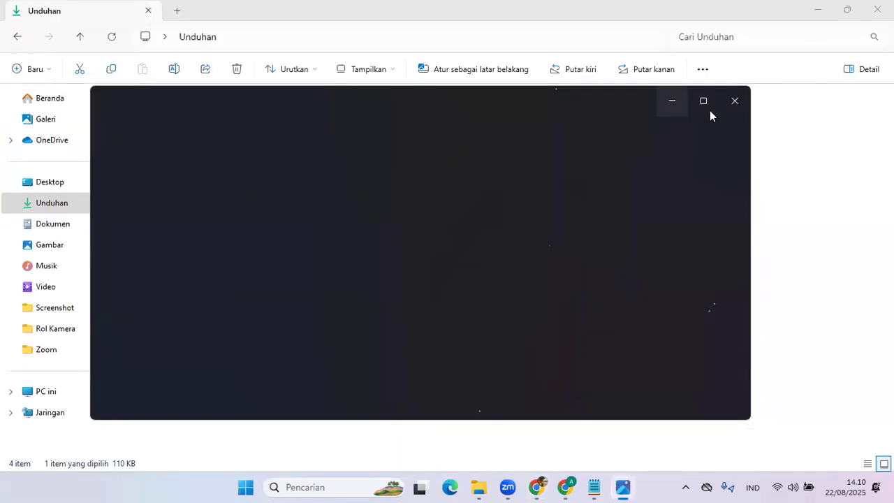
left_click(704, 102)
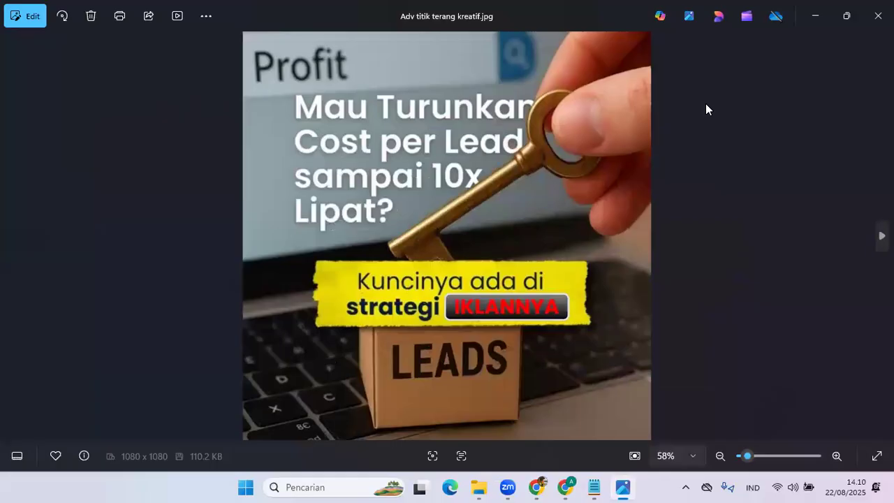
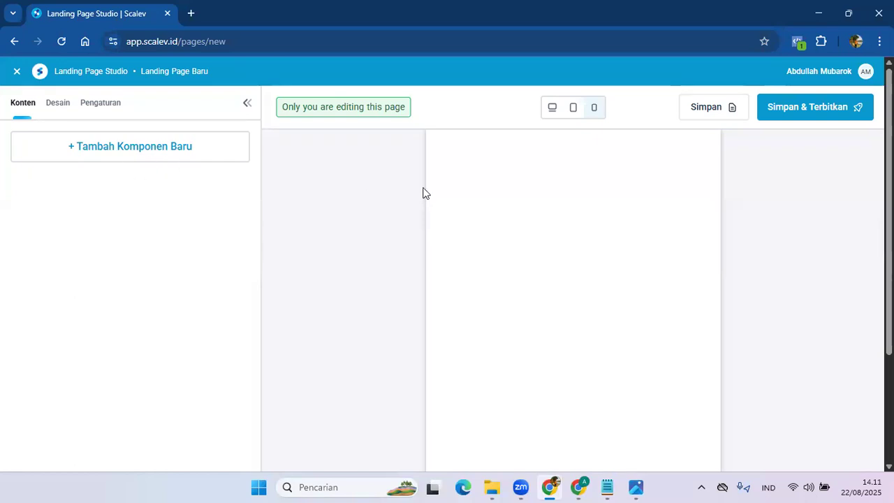
Step: Bring up the Pilih Komponen picker on the blank page, then start a new browser tab
scroll(511, 212, "down", 2)
scroll(511, 212, "up", 2)
scroll(510, 212, "down", 2)
scroll(511, 213, "up", 2)
scroll(510, 213, "down", 2)
scroll(511, 212, "up", 2)
scroll(493, 179, "down", 2)
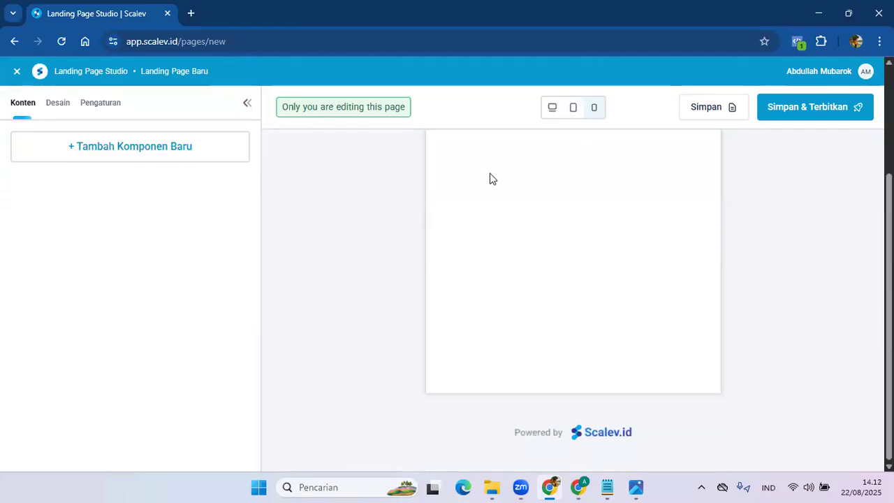
scroll(492, 179, "up", 2)
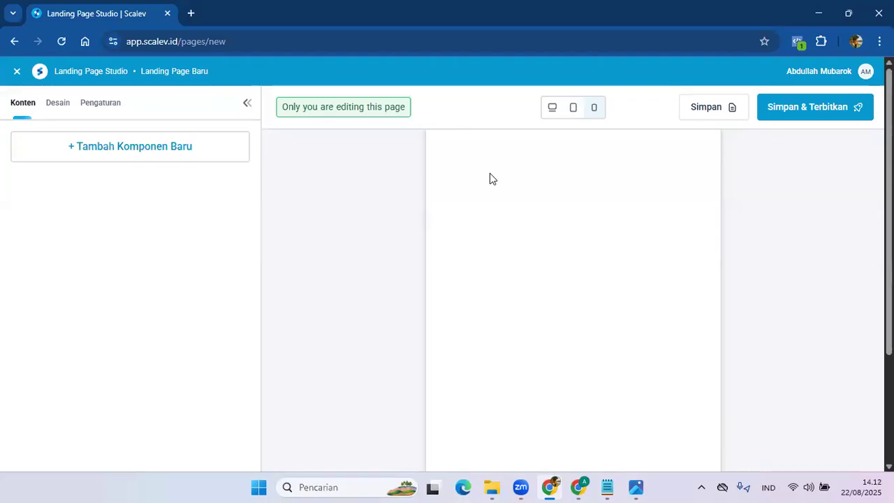
scroll(492, 179, "down", 2)
scroll(492, 179, "up", 2)
scroll(493, 179, "down", 2)
scroll(493, 179, "up", 2)
scroll(493, 179, "down", 2)
scroll(493, 178, "up", 2)
scroll(492, 179, "down", 2)
scroll(493, 179, "up", 2)
scroll(493, 178, "down", 2)
scroll(492, 179, "up", 2)
scroll(493, 179, "down", 2)
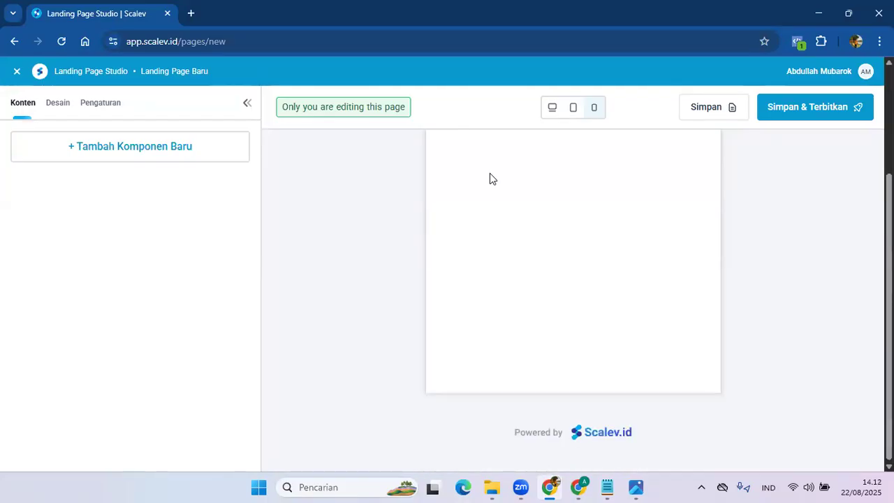
scroll(491, 179, "up", 2)
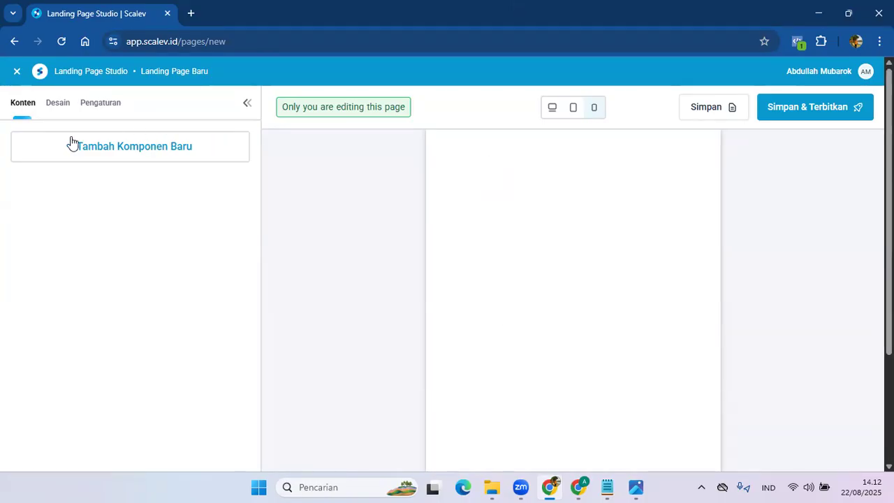
left_click(167, 146)
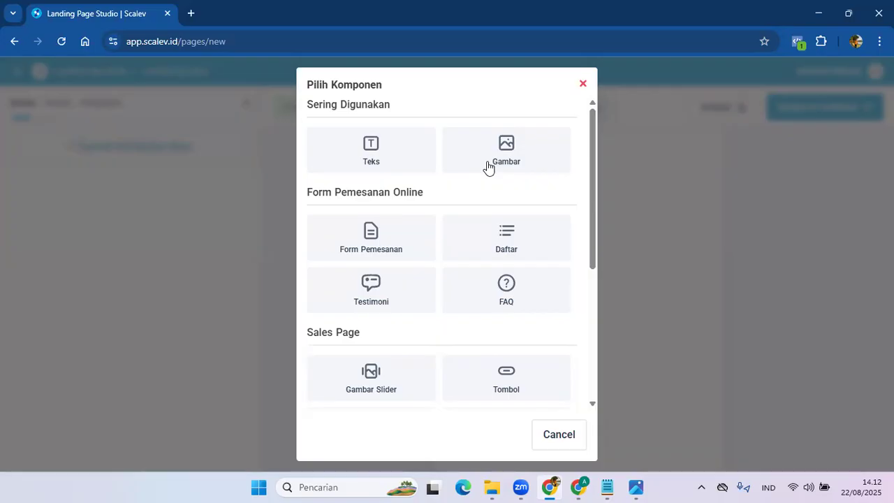
left_click(190, 14)
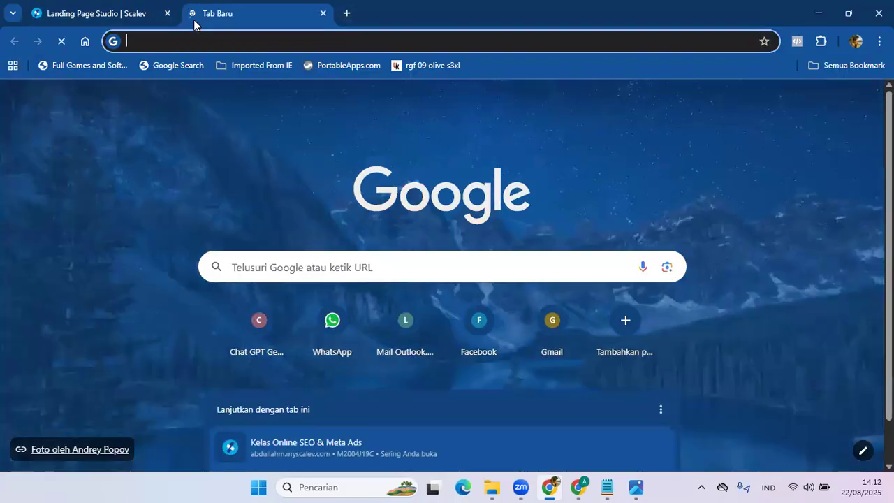
Step: Search the web for 'chat gpt' and go to the ChatGPT site
type("chat gpt")
key("Return")
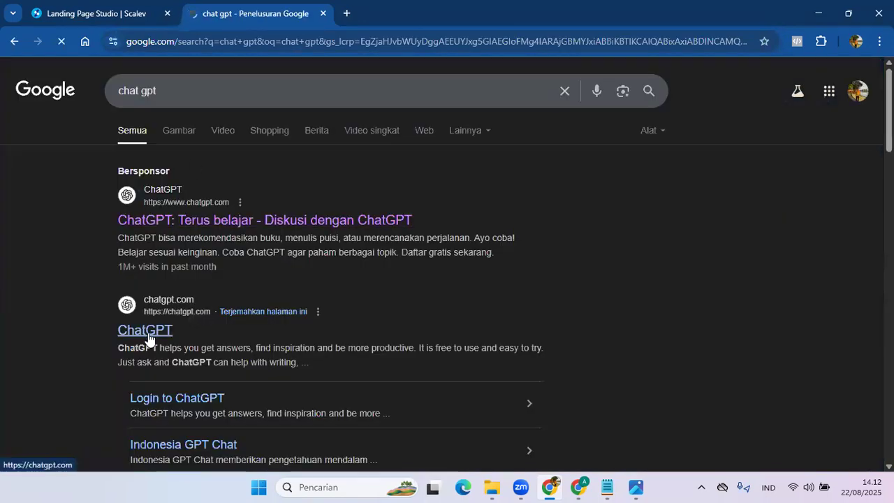
left_click(148, 334)
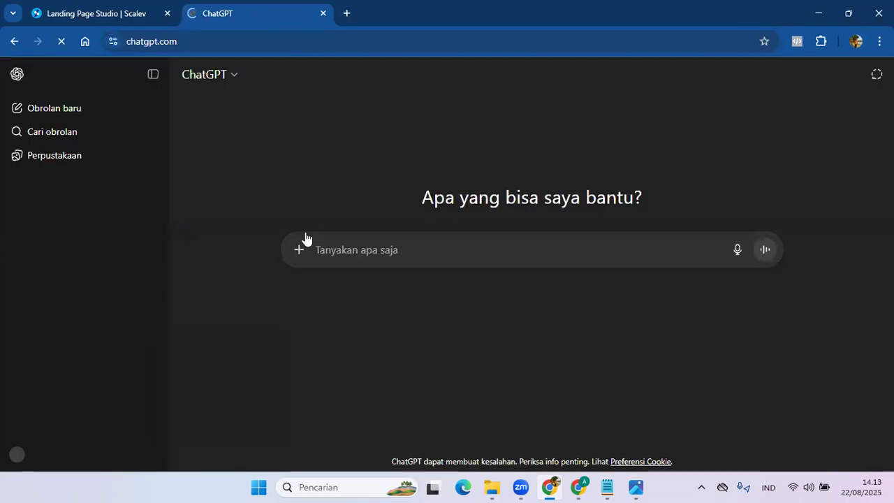
Step: Send ChatGPT 'buatkan saya copywriting yang strong hook untuk produk saya "Kelas Meta Ads"'
left_click(393, 251)
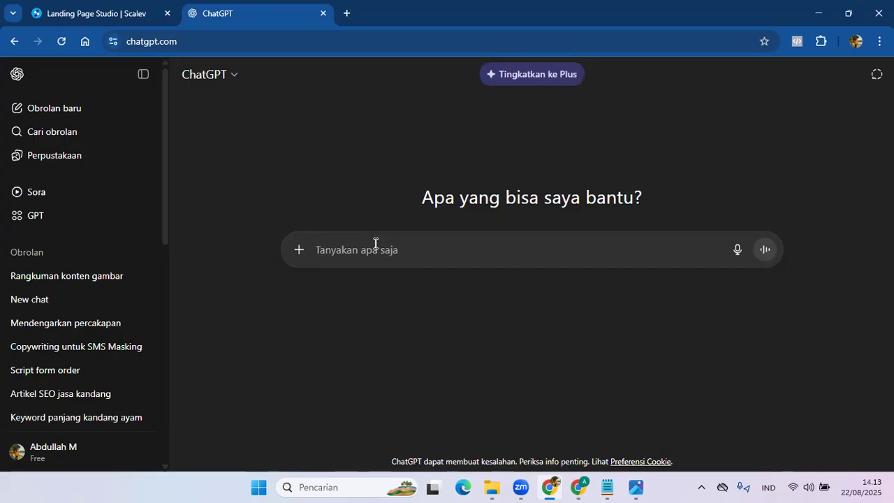
type("buatkan saya")
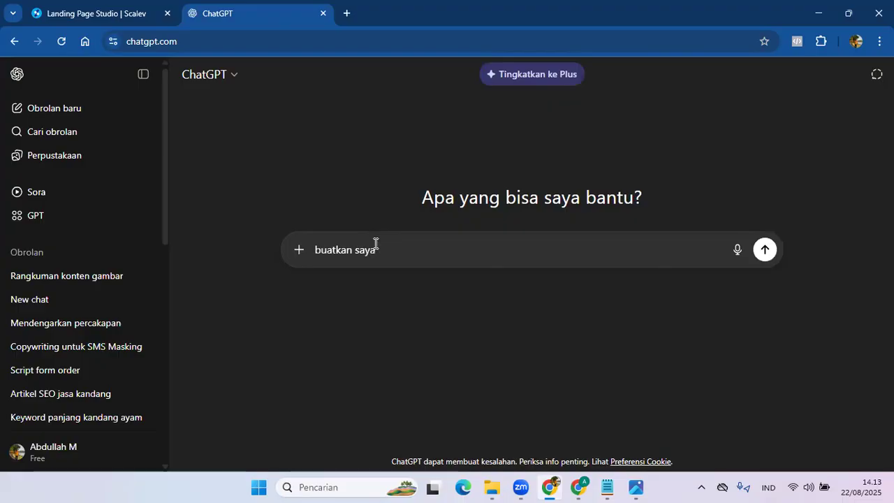
type(" copywriting yang strong hook")
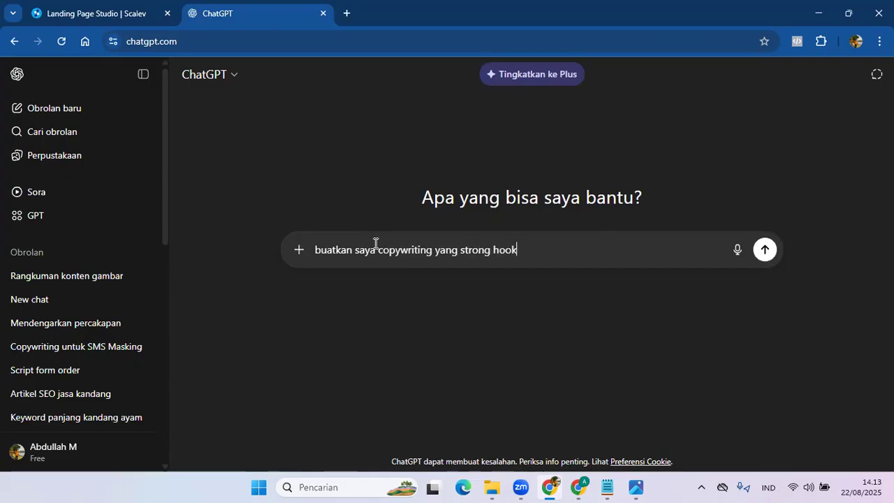
type(" untuk ")
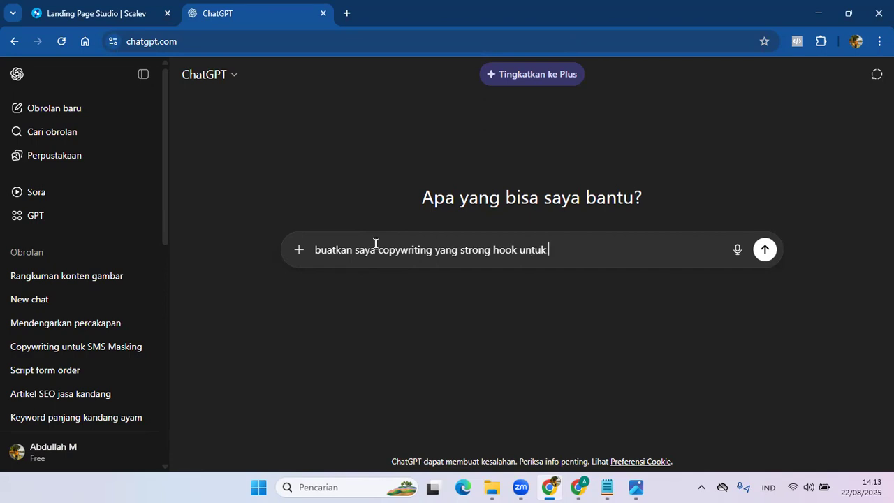
type("produk saya \"Kelas Meta Ads\"")
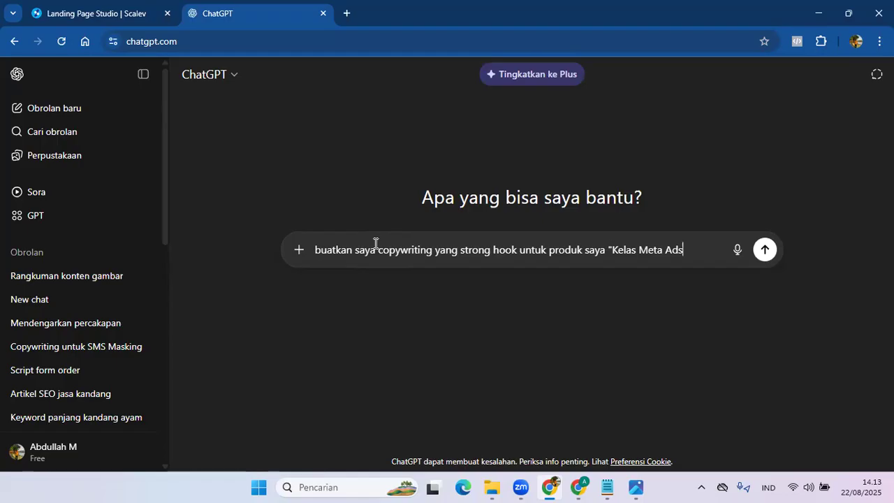
key("BackSpace")
type("\"")
key("Return")
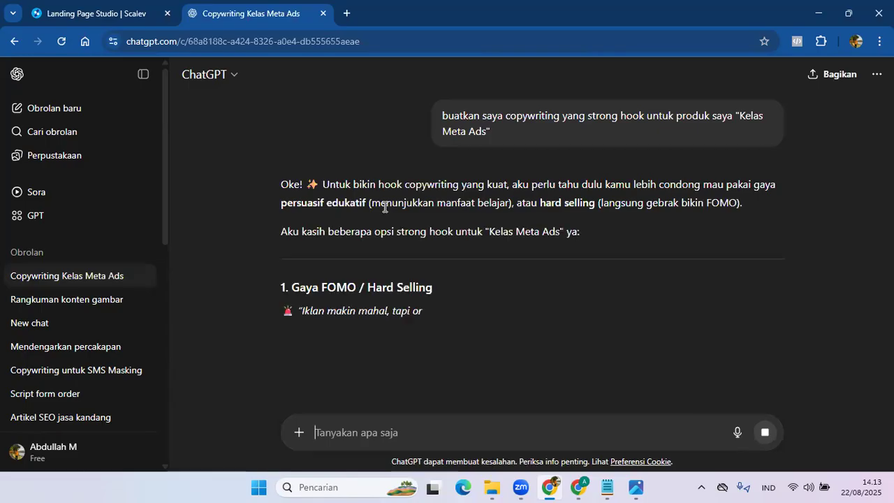
Step: Scroll through ChatGPT's four hook styles, from FOMO/Hard Selling to Pain Point & Solusi
scroll(384, 210, "down", 3)
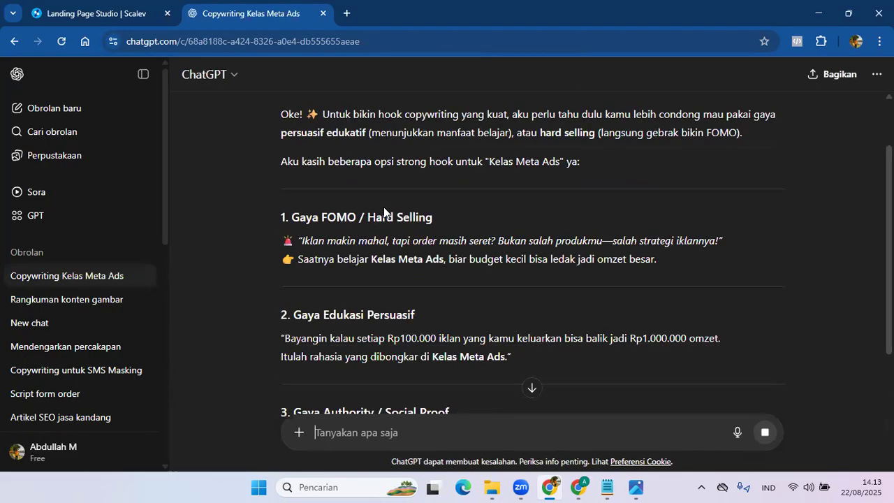
scroll(384, 212, "up", 2)
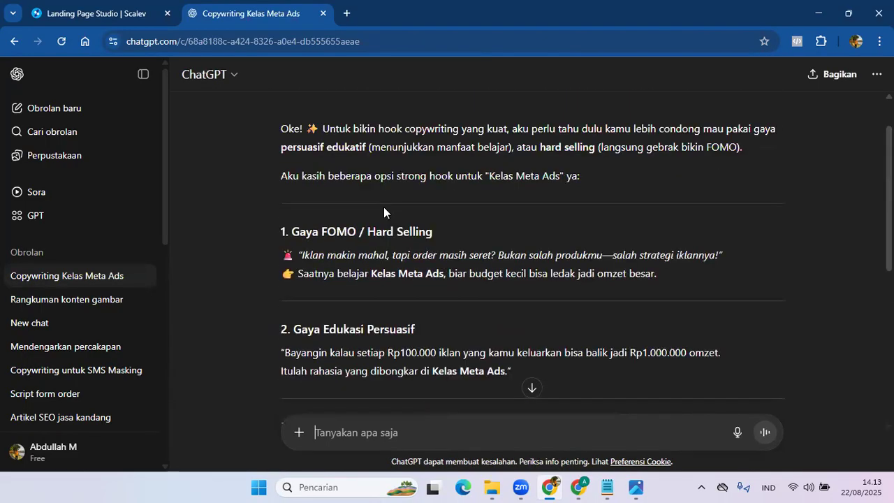
scroll(383, 207, "up", 1)
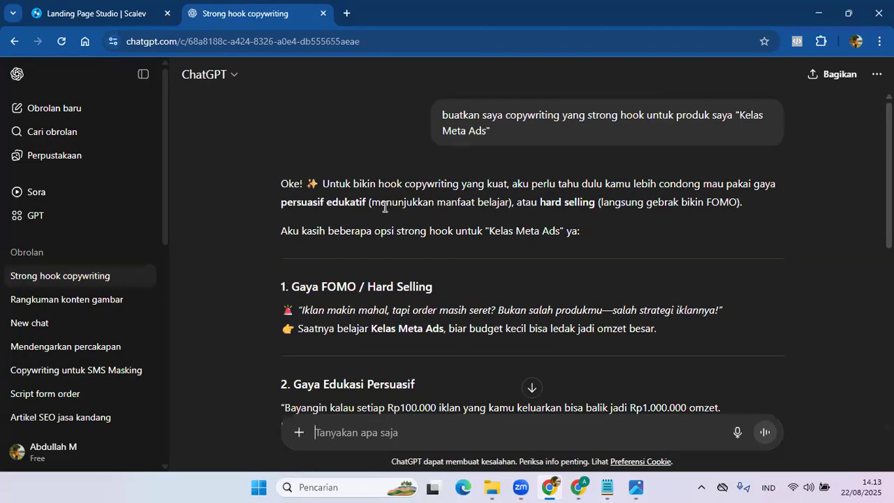
scroll(385, 207, "down", 5)
scroll(384, 207, "up", 5)
scroll(384, 207, "down", 1)
scroll(384, 208, "up", 1)
scroll(317, 283, "down", 2)
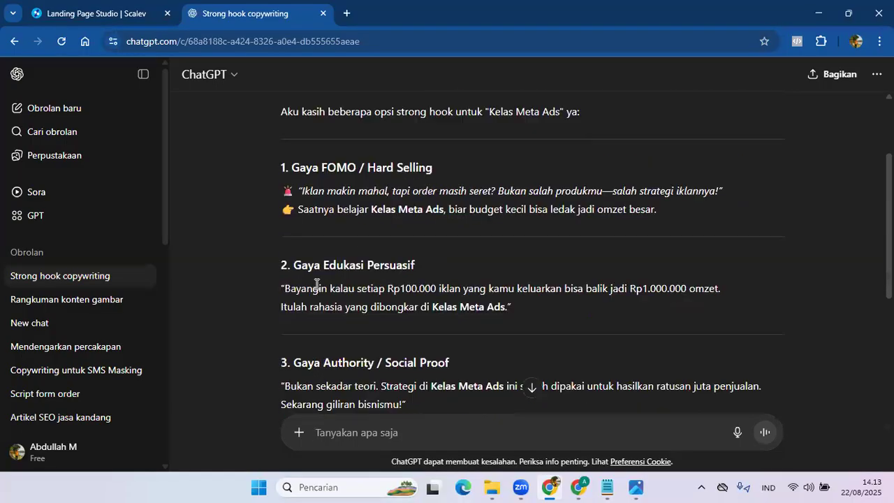
scroll(352, 302, "down", 3)
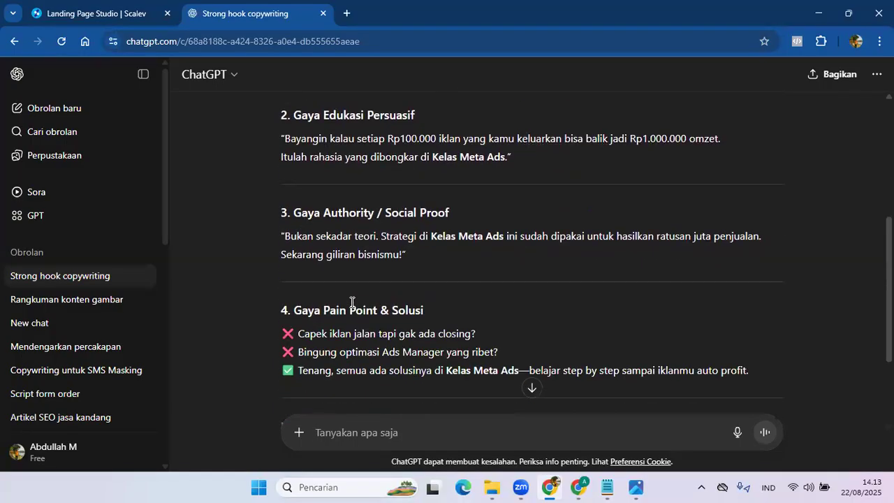
scroll(352, 302, "down", 2)
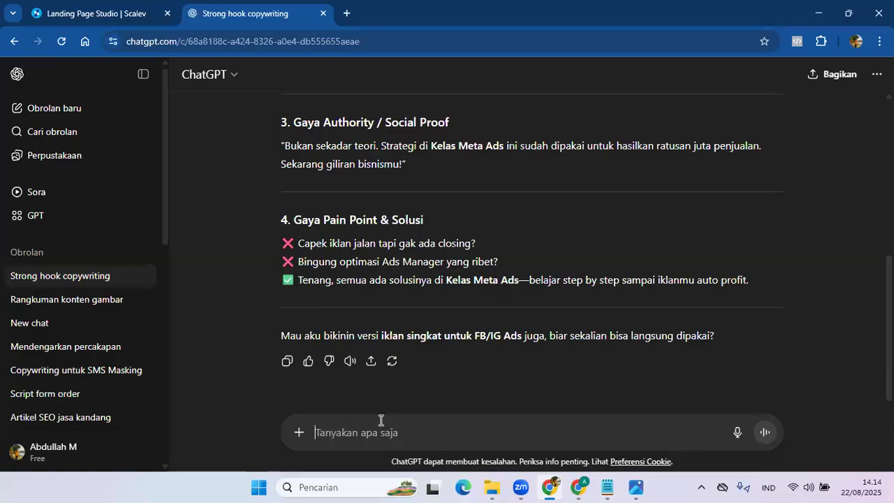
type("saya mau nomor")
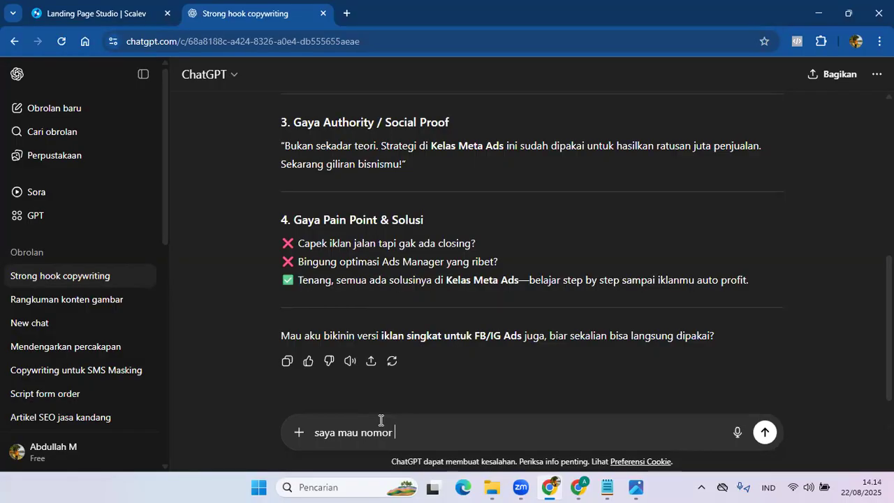
right_click(452, 442)
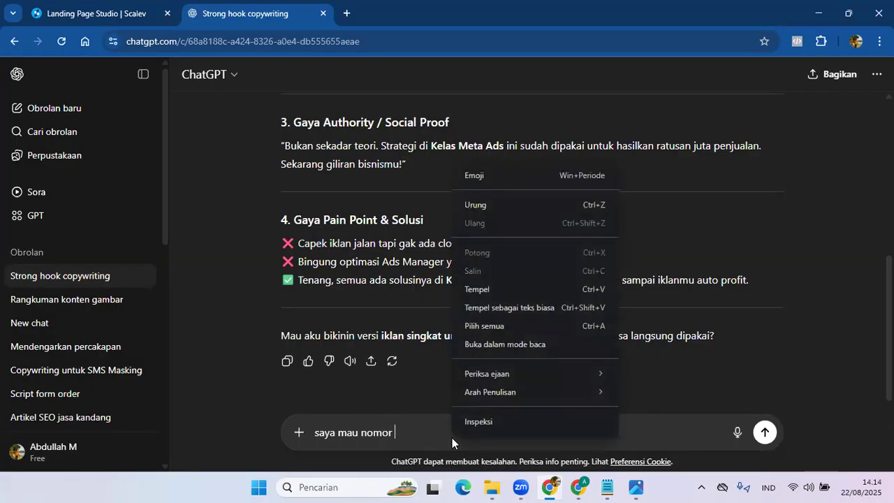
left_click(412, 429)
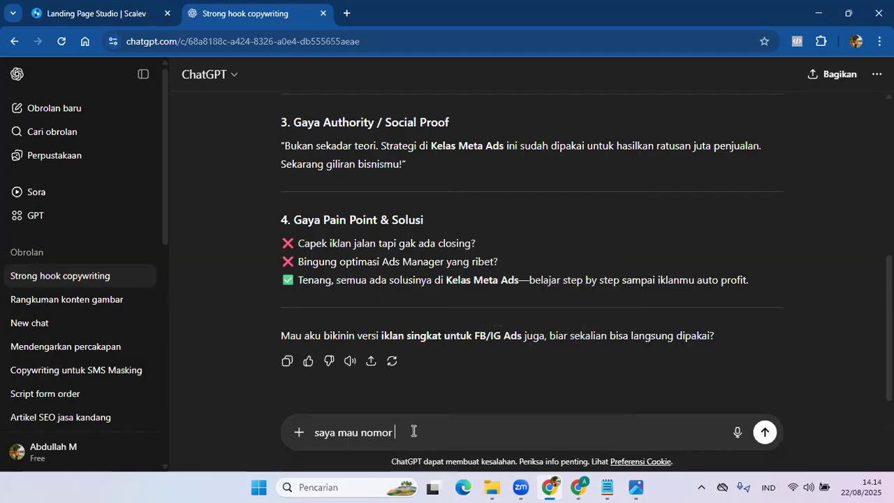
type("4")
key("Return")
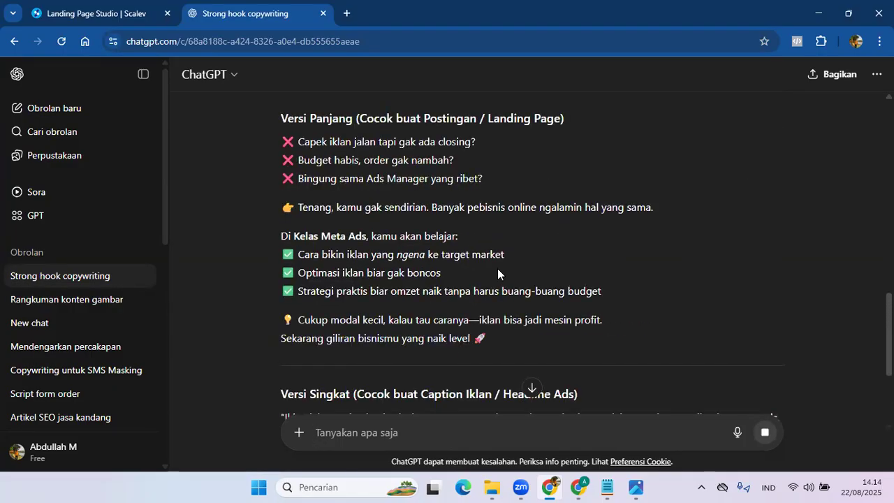
scroll(497, 269, "up", 5)
scroll(429, 232, "up", 2)
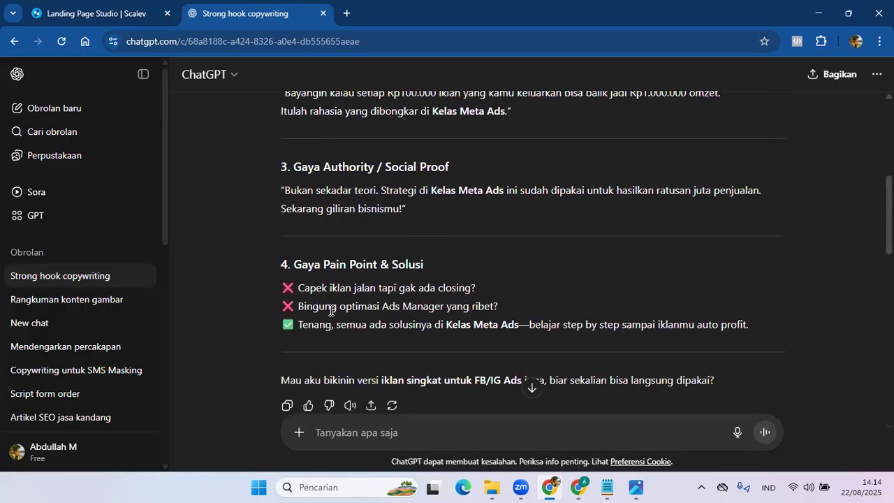
scroll(343, 301, "up", 1)
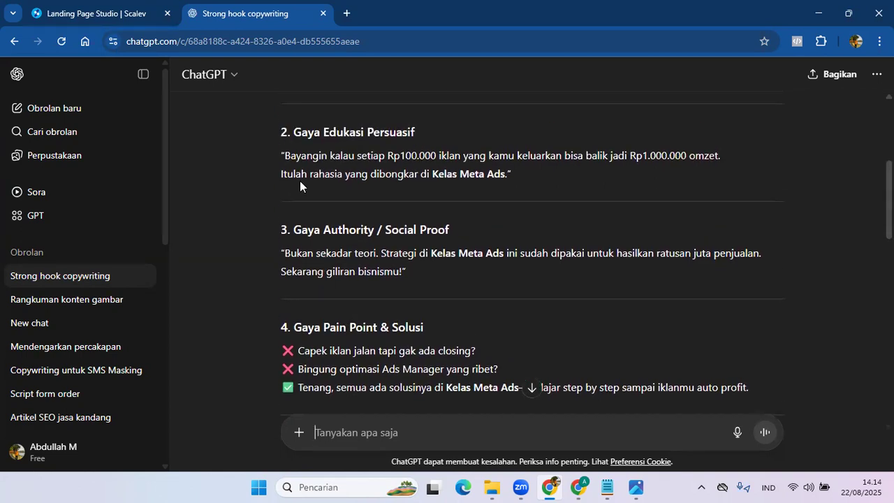
scroll(298, 174, "up", 2)
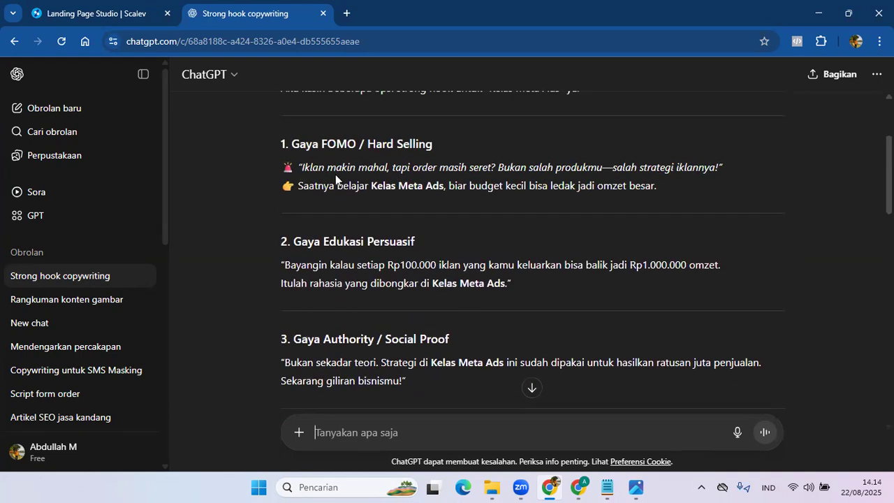
scroll(363, 182, "up", 2)
scroll(312, 266, "down", 7)
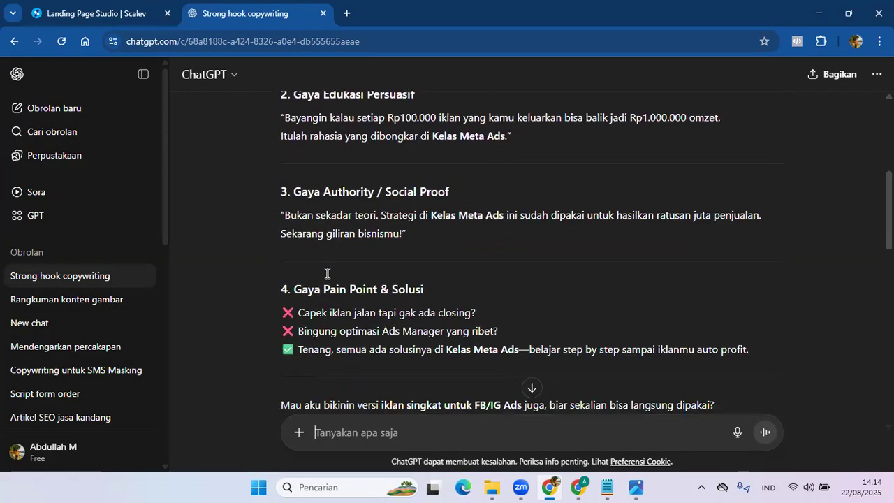
scroll(315, 219, "up", 1)
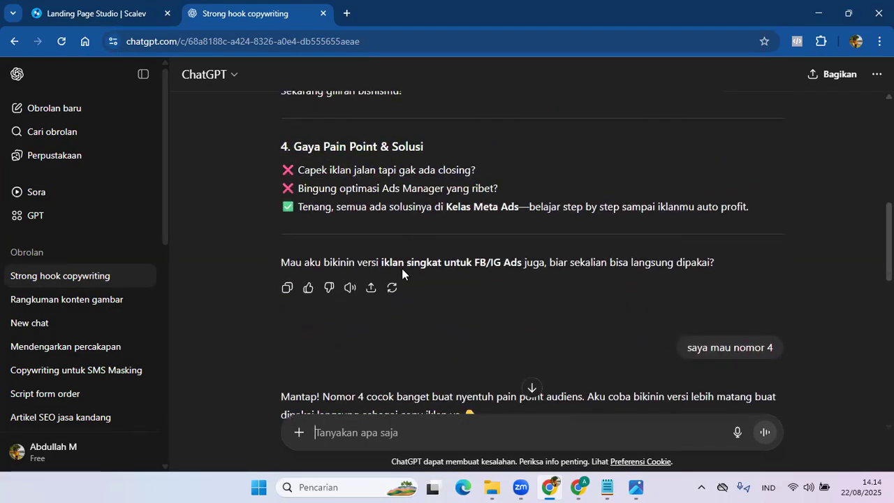
scroll(350, 327, "down", 5)
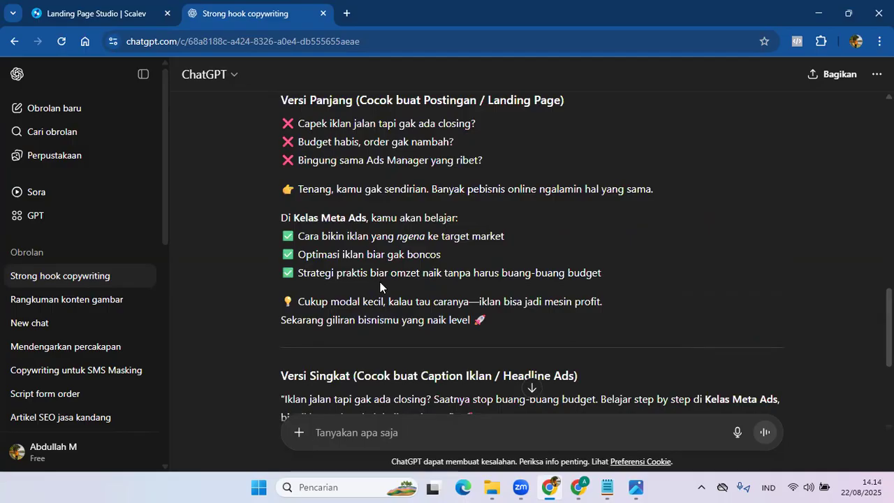
scroll(395, 241, "up", 1)
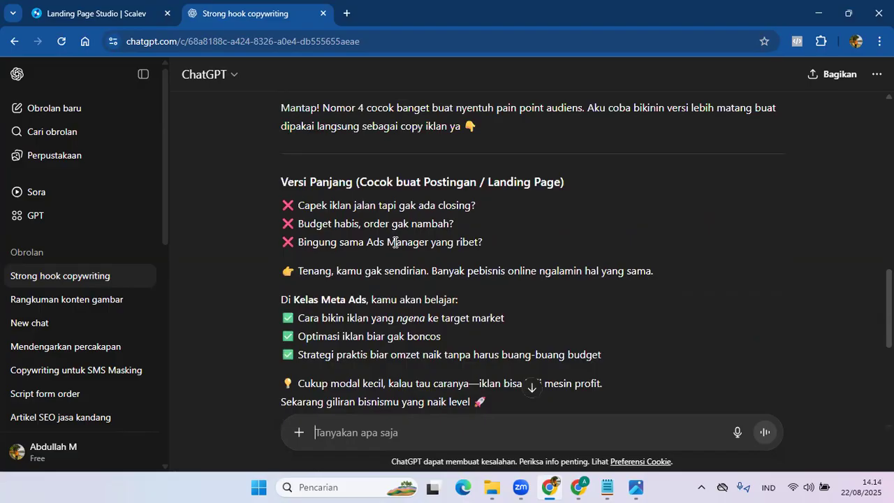
scroll(352, 260, "down", 4)
scroll(351, 258, "up", 3)
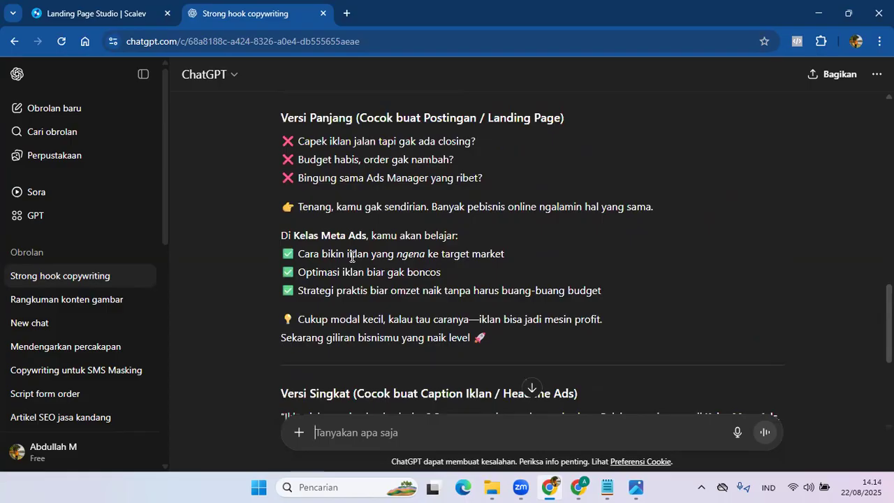
scroll(352, 256, "up", 1)
scroll(393, 205, "down", 1)
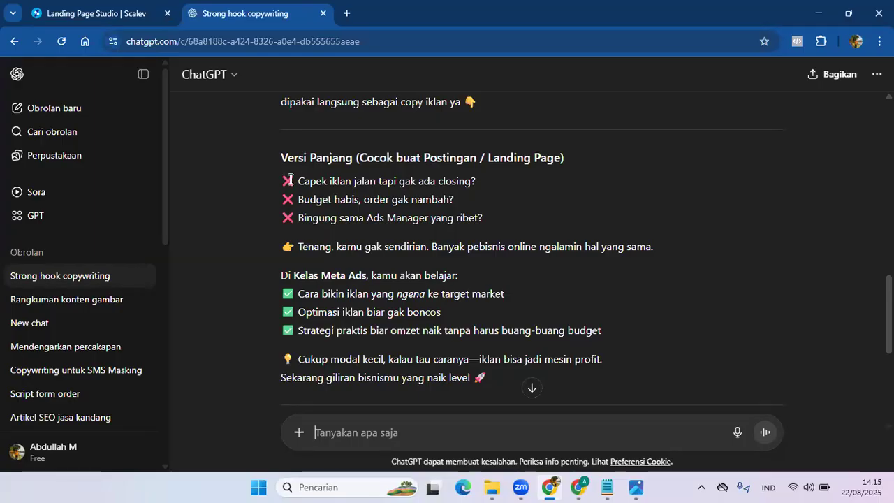
Step: Grab the three ❌ pain-point lines from ChatGPT and add a Teks component in Scalev
left_click_drag(284, 180, 494, 218)
key("ctrl+c")
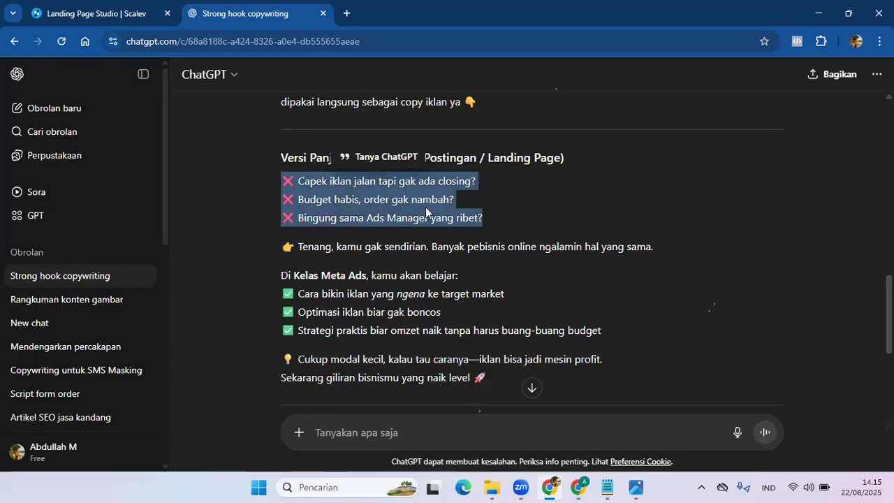
left_click(129, 6)
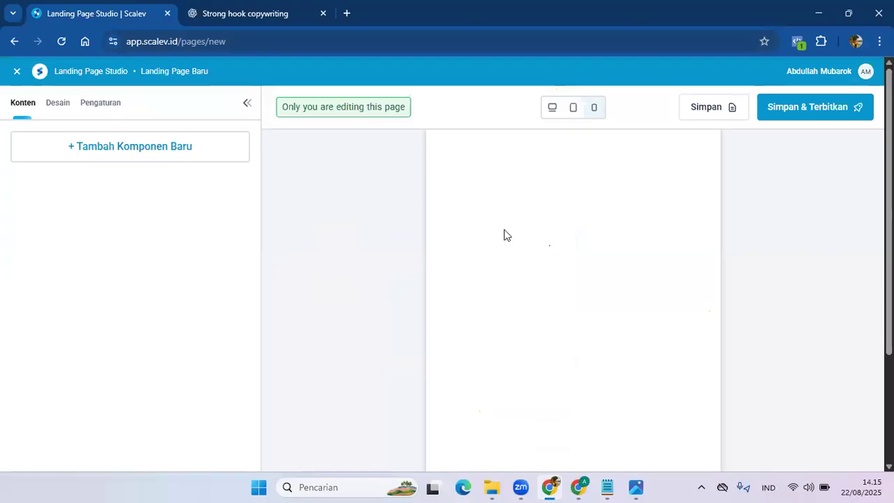
left_click(119, 153)
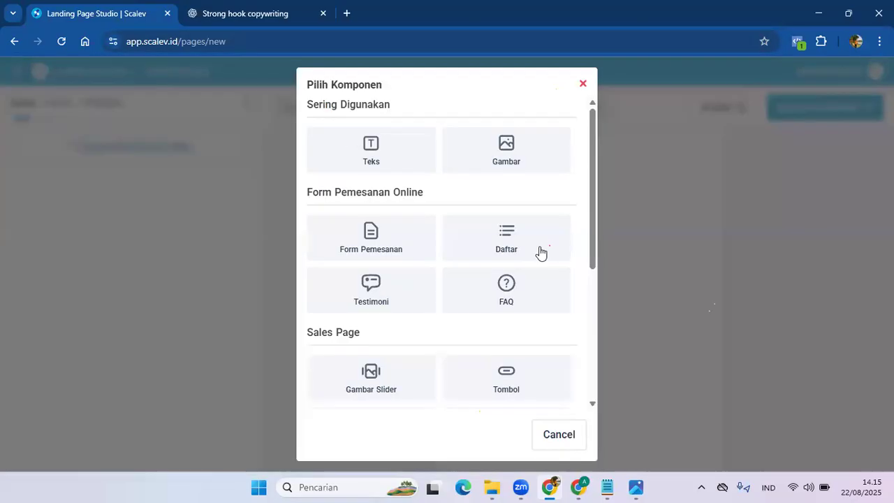
scroll(371, 273, "down", 1)
scroll(383, 313, "down", 3)
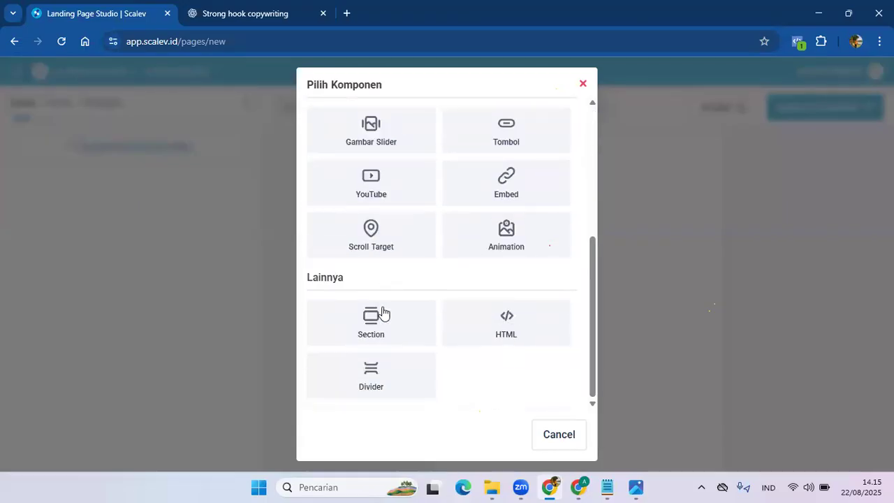
scroll(382, 313, "up", 4)
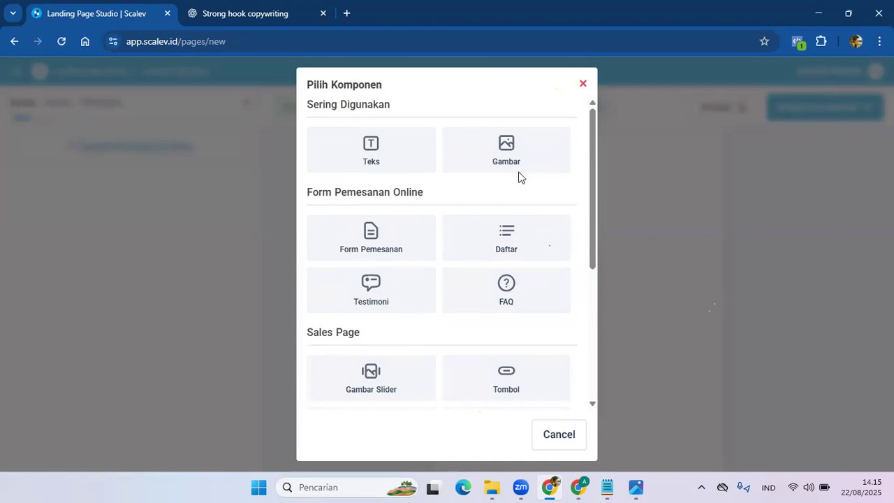
left_click(377, 140)
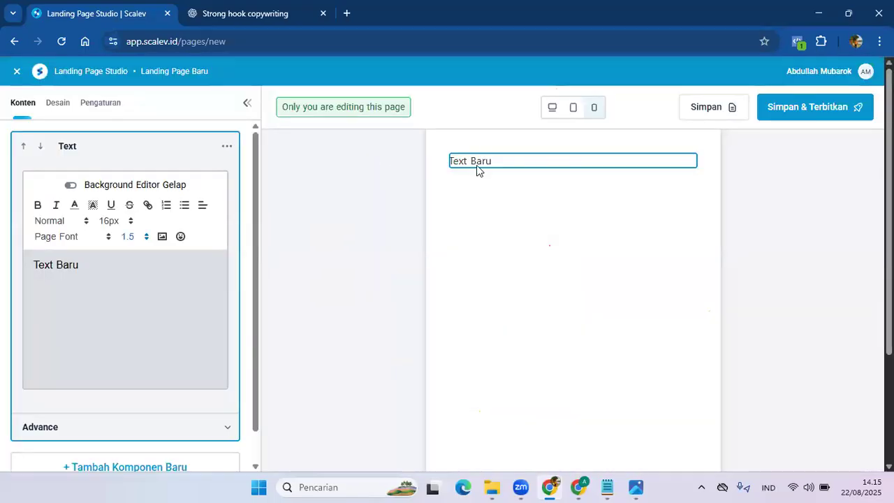
Step: Replace the Text Baru placeholder with the three pain-point lines and make them bold
triple_click(79, 264)
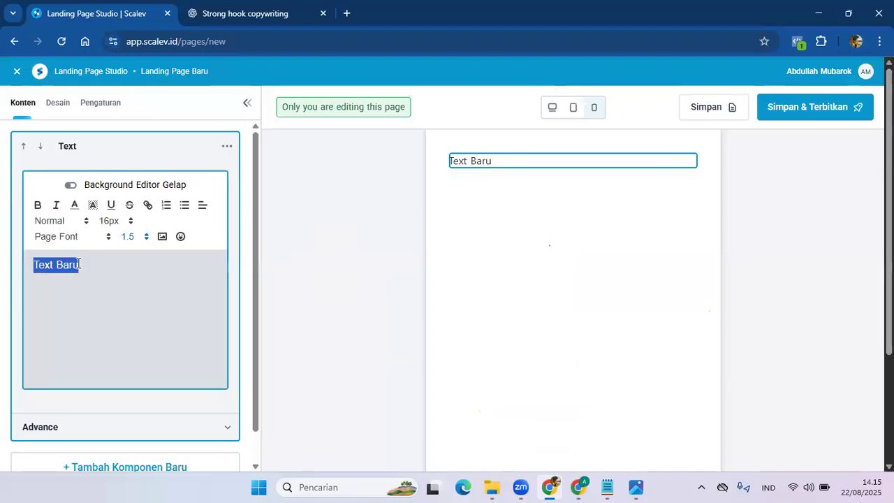
key("ctrl+v")
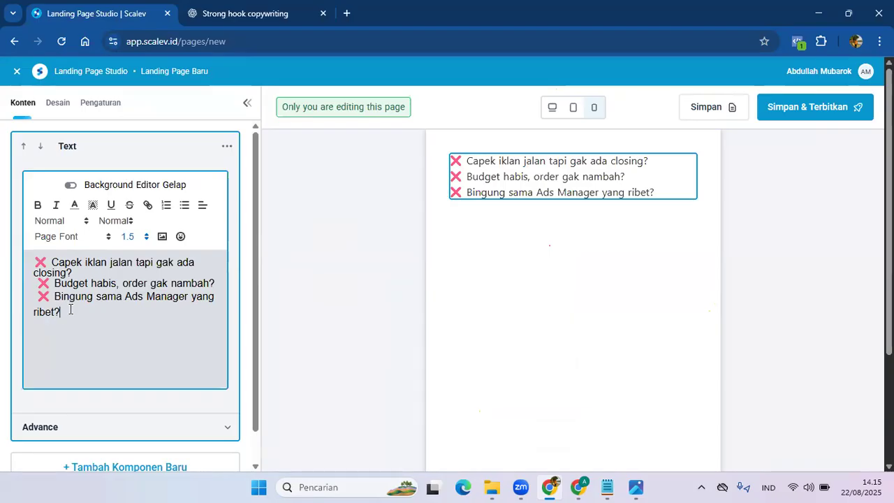
left_click_drag(70, 310, 22, 261)
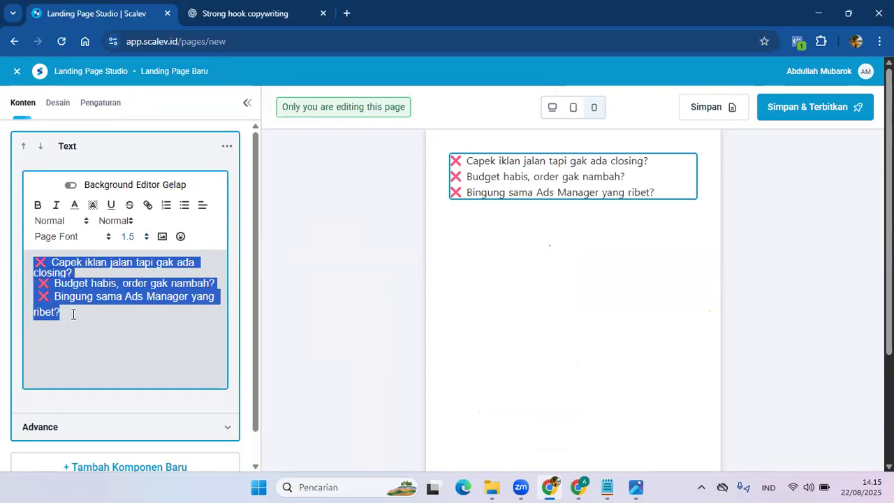
left_click(38, 205)
Step: Set the pain-point text to Poppins at 24px
left_click(53, 237)
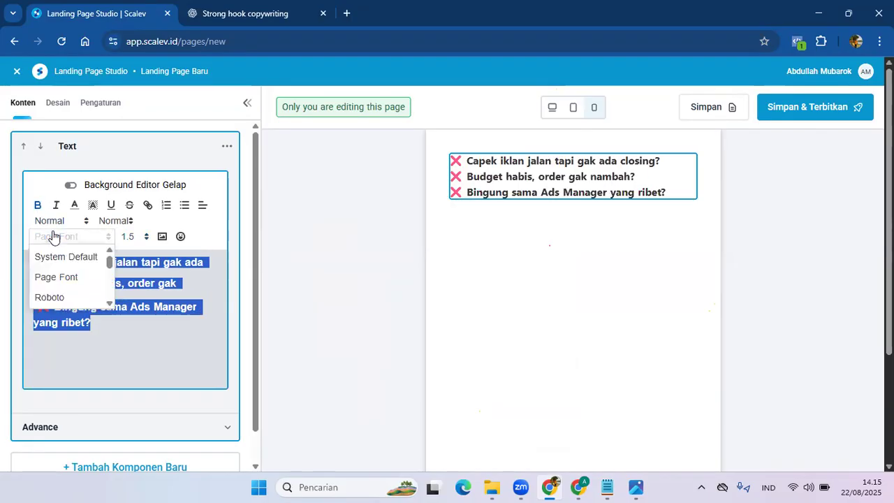
scroll(56, 274, "down", 3)
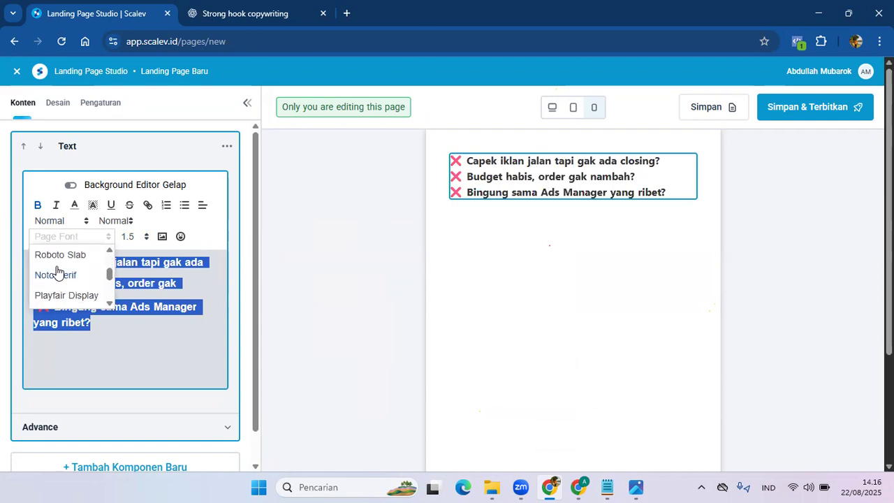
scroll(57, 272, "down", 1)
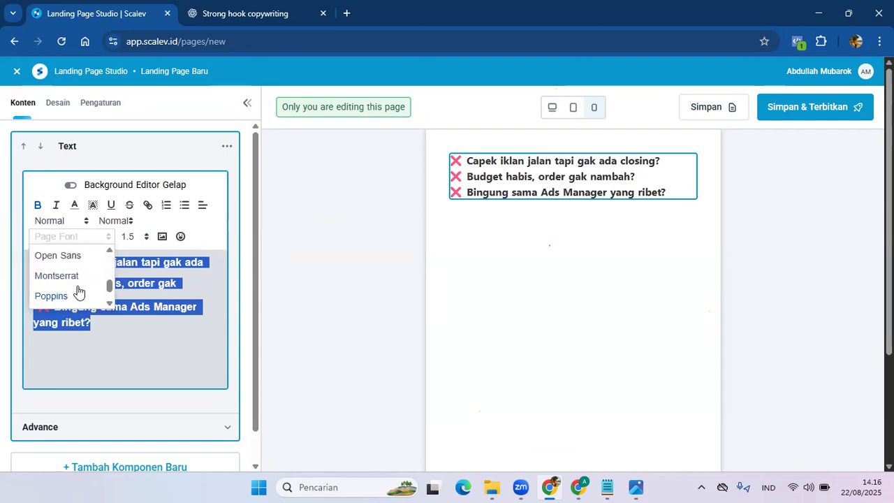
left_click(44, 296)
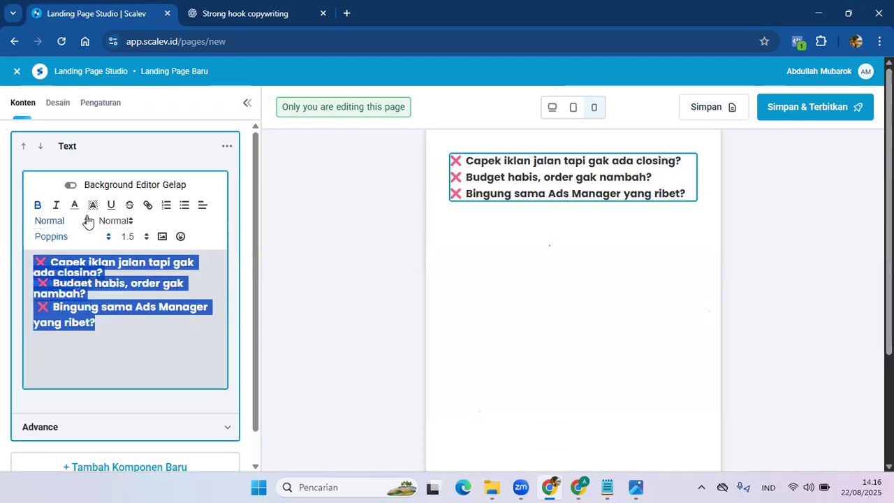
left_click(122, 224)
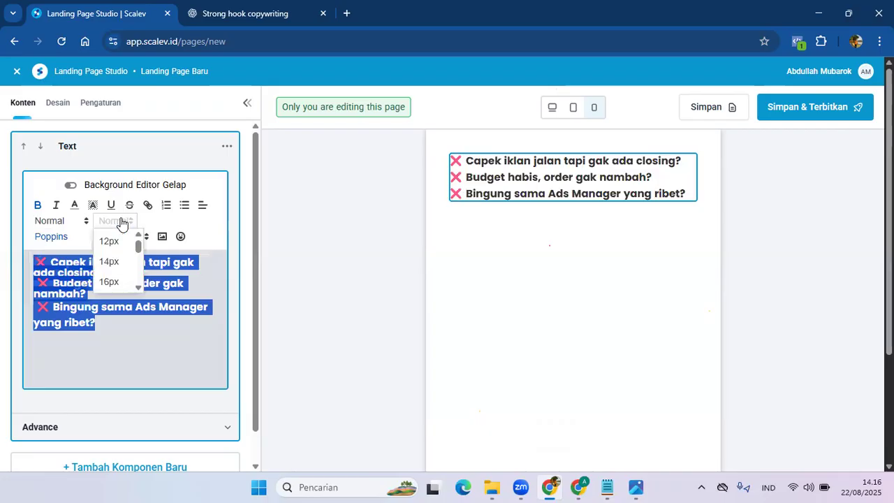
scroll(112, 255, "down", 1)
left_click(111, 255)
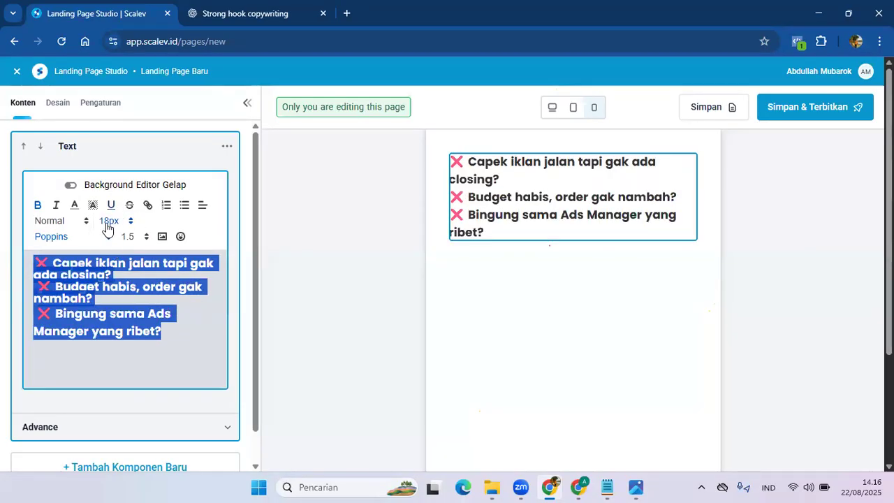
left_click(108, 222)
scroll(106, 228, "down", 1)
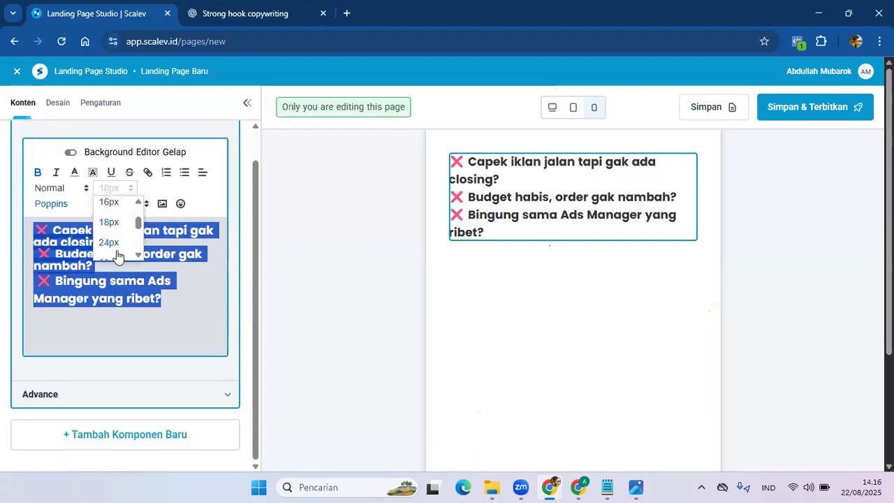
left_click(116, 243)
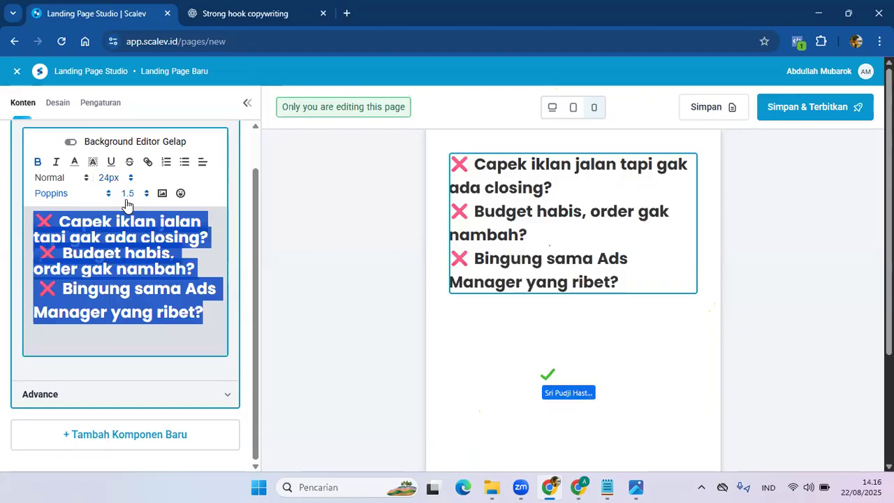
Step: Reselect all of the pain-point text in the block
left_click(189, 237)
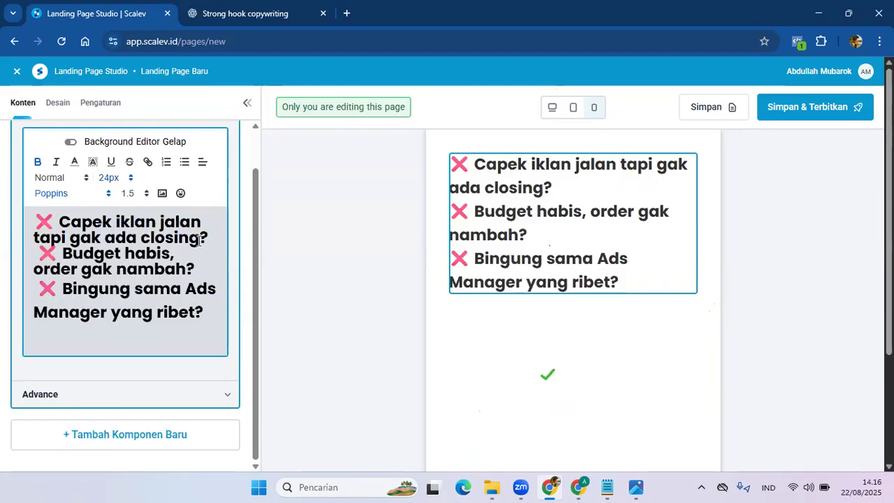
scroll(105, 266, "up", 1)
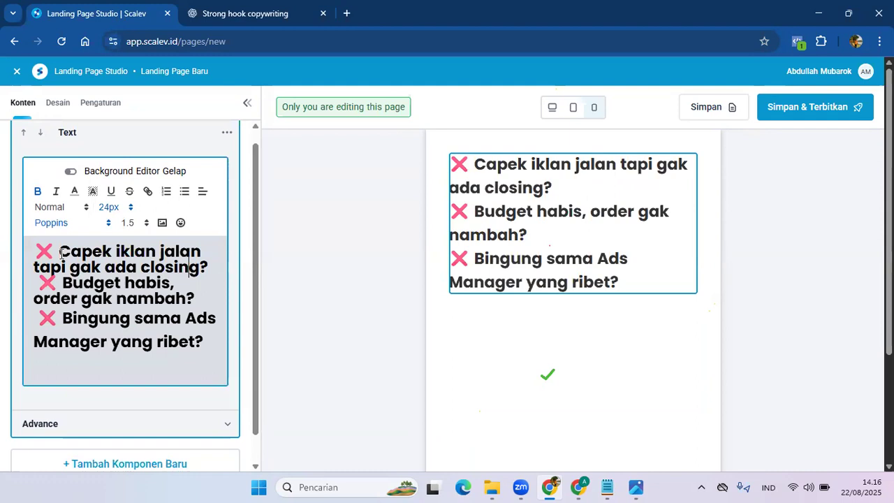
double_click(62, 254)
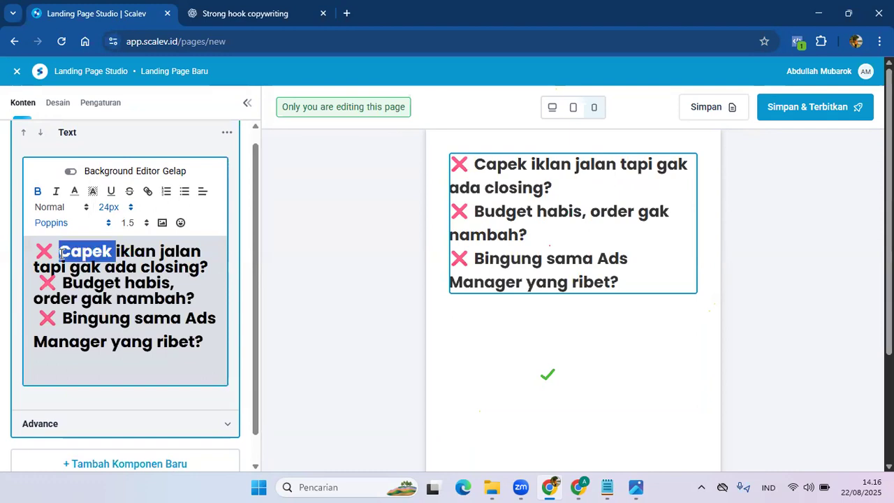
left_click(179, 336, "shift")
left_click(180, 336)
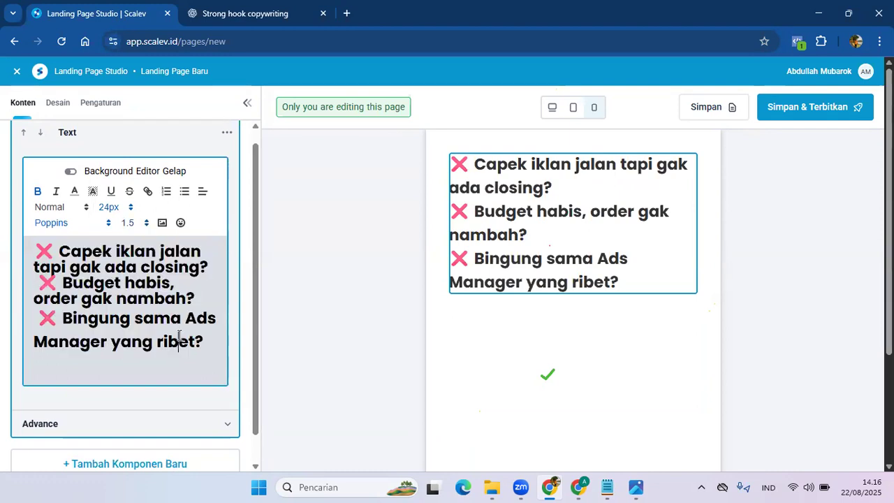
key("ctrl+a")
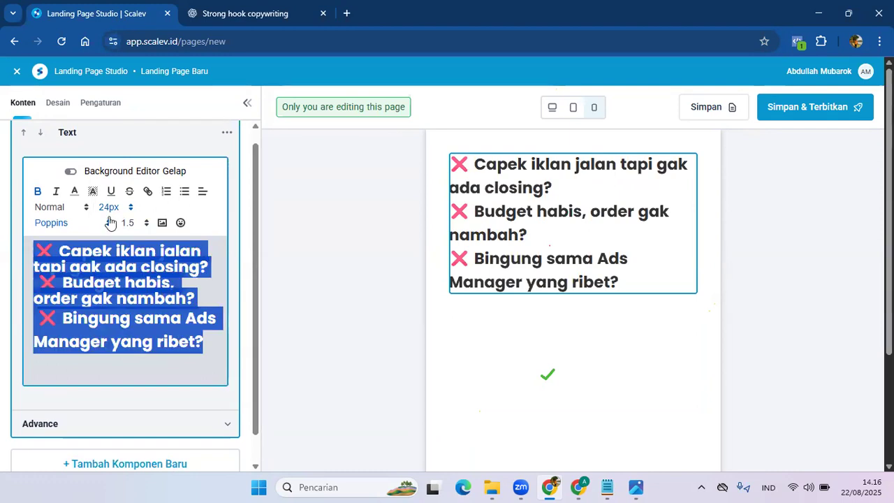
Step: Remove the background highlight from the pain-point text and colour it blue
left_click(76, 193)
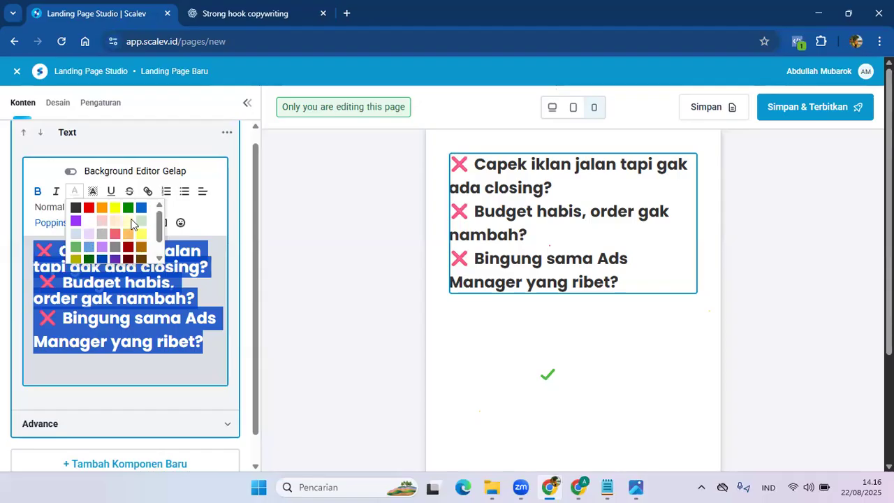
left_click(89, 212)
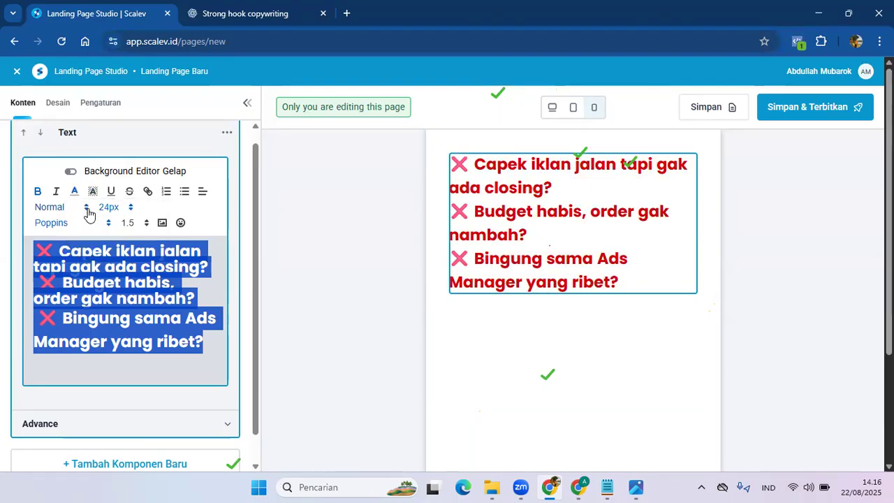
left_click(92, 191)
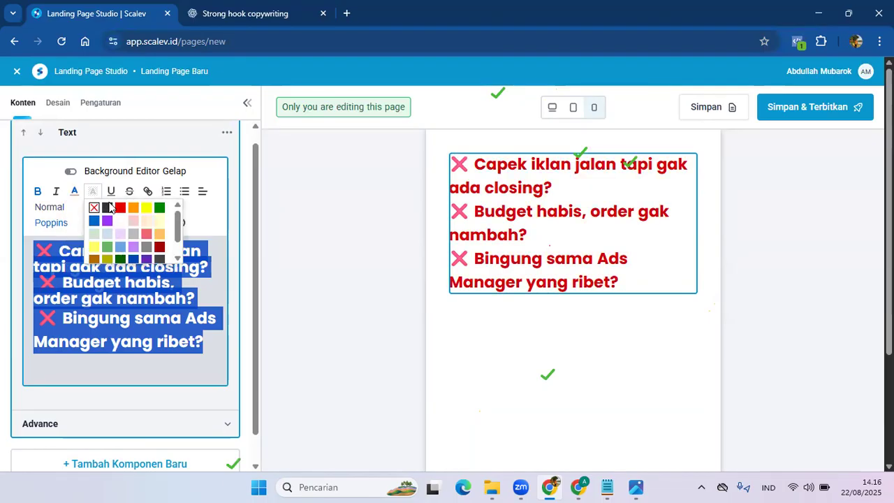
left_click(108, 207)
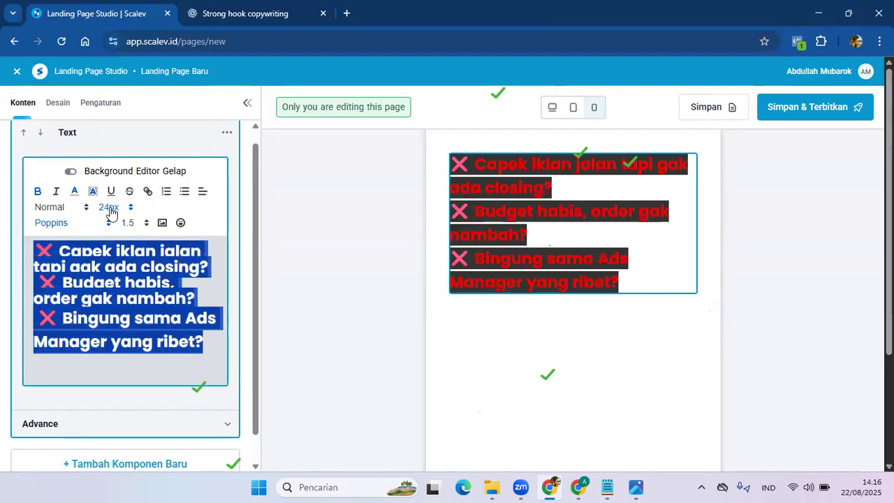
left_click(92, 190)
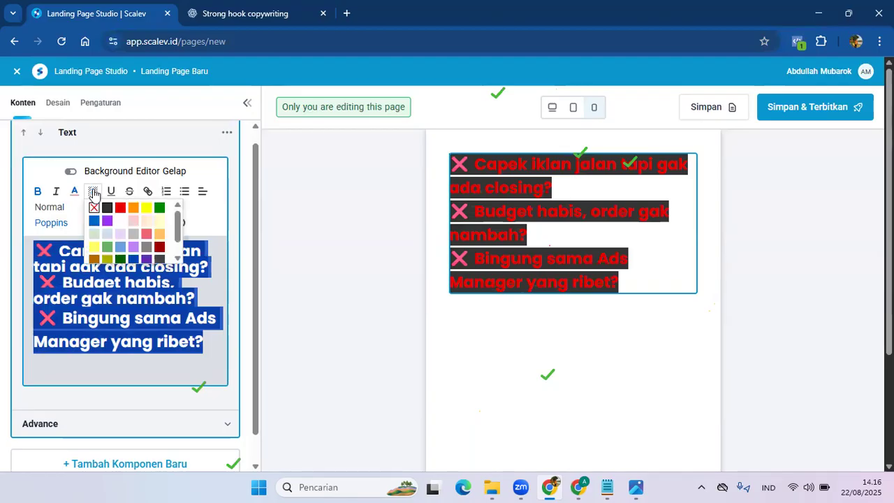
left_click(93, 208)
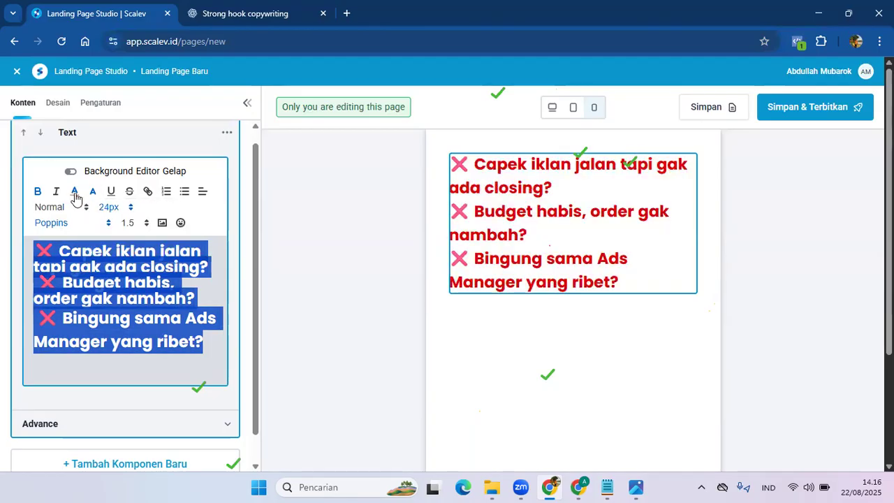
left_click(75, 195)
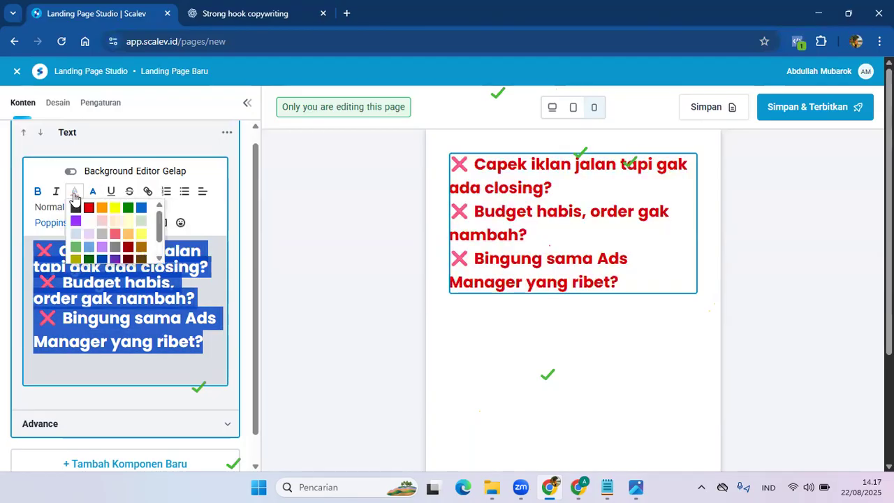
left_click(141, 208)
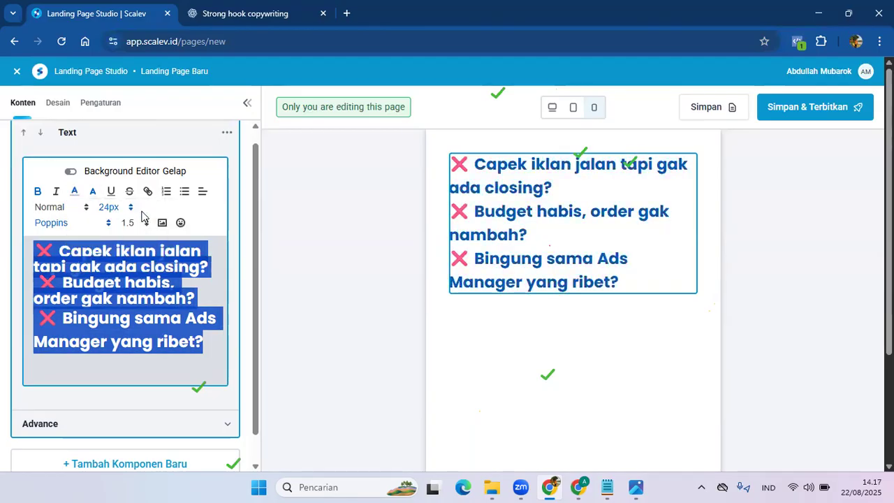
left_click(343, 282)
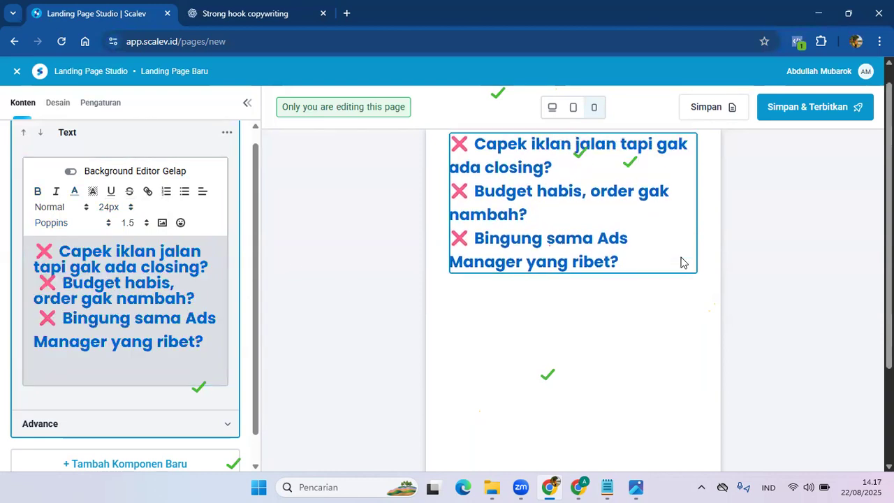
Step: Select the 'Tenang, kamu gak sendirian…' sentence in ChatGPT and return to Scalev
left_click(249, 9)
scroll(350, 238, "down", 1)
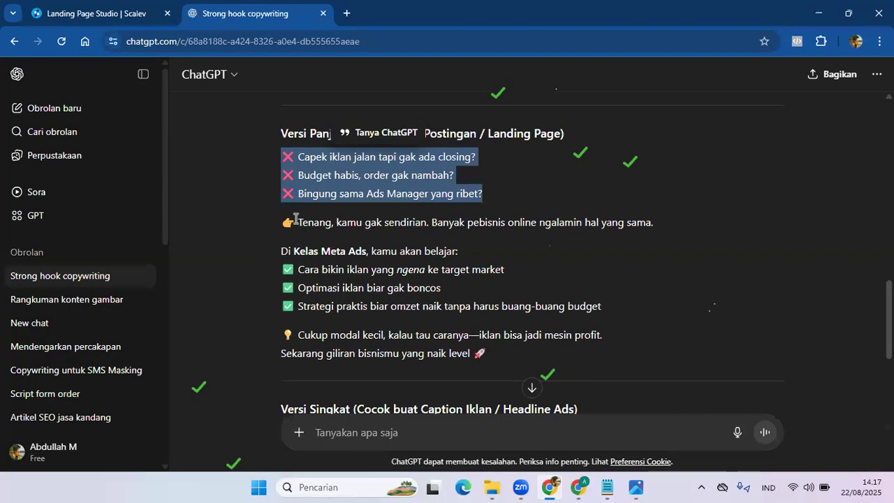
double_click(301, 222)
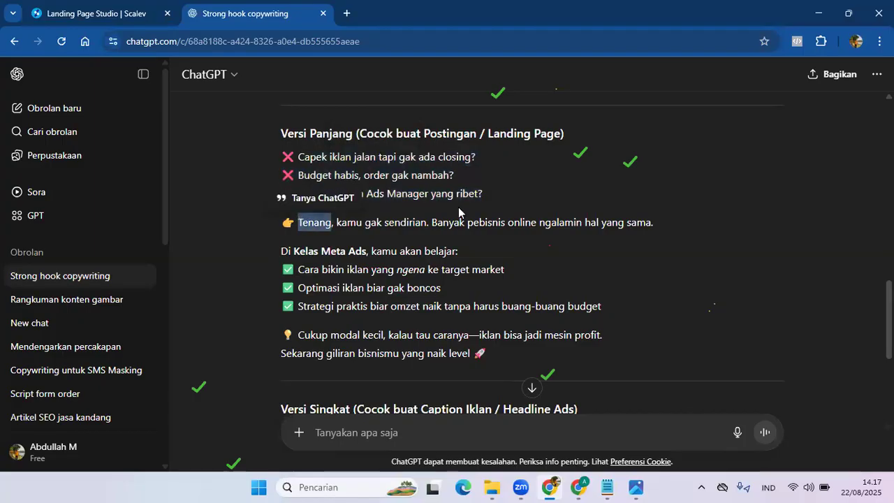
left_click(664, 224, "shift")
key("ctrl+c")
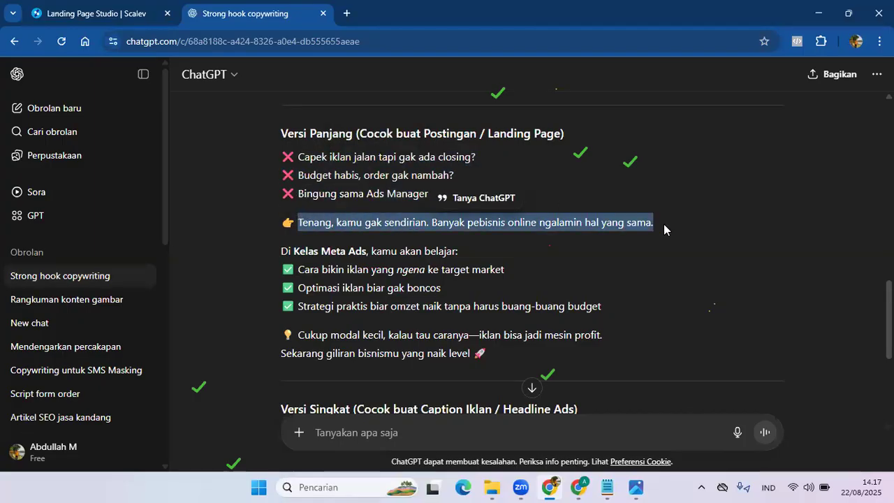
left_click(140, 10)
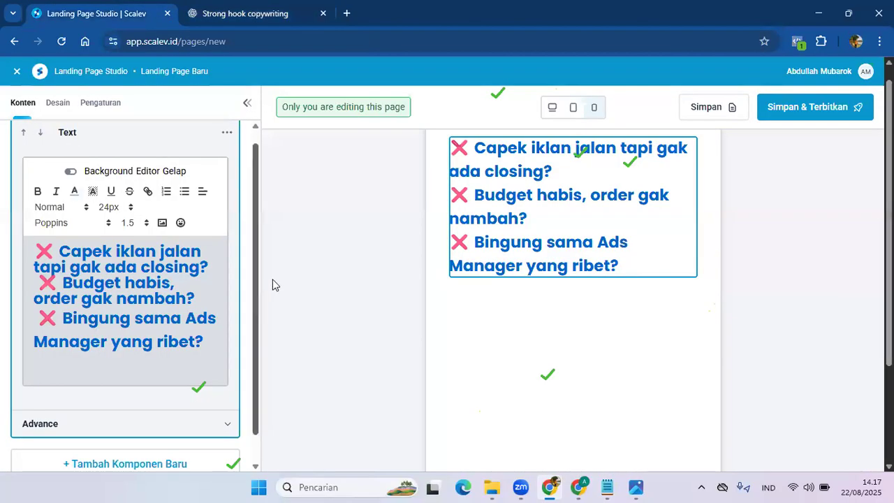
Step: Add a second Teks component below the pain-point block and start editing it
scroll(497, 256, "up", 1)
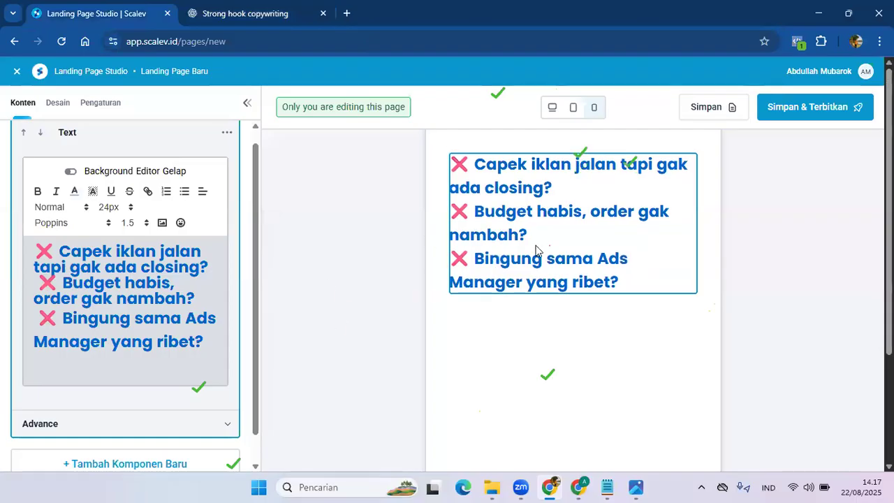
scroll(137, 231, "up", 1)
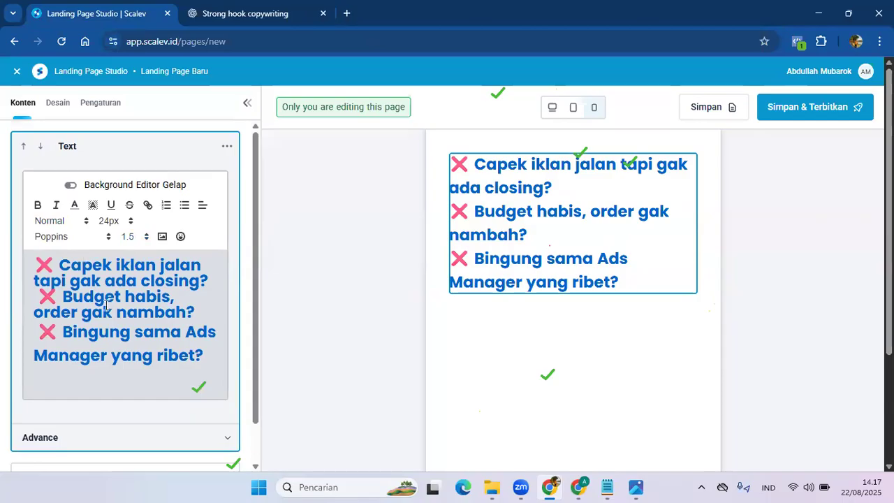
scroll(106, 304, "down", 2)
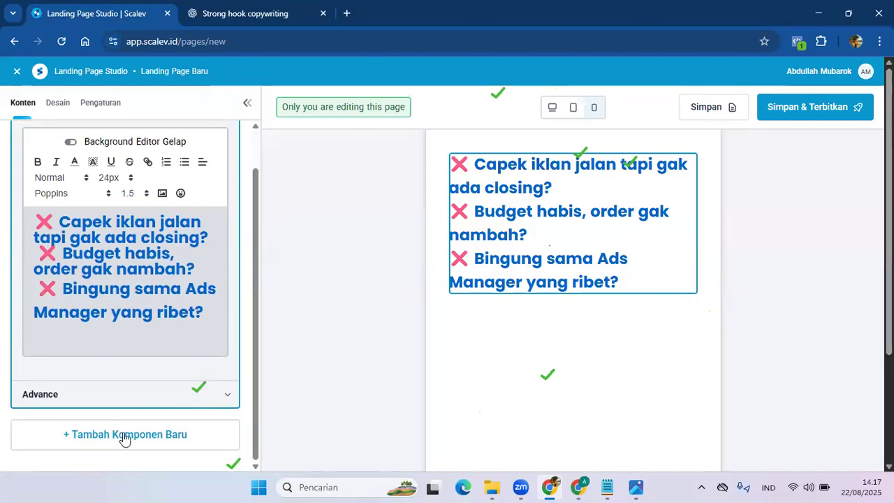
left_click(77, 435)
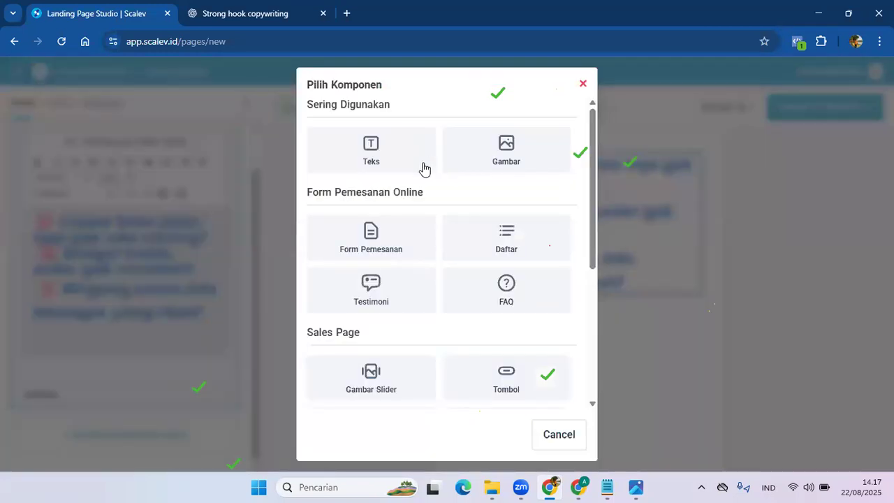
left_click(385, 162)
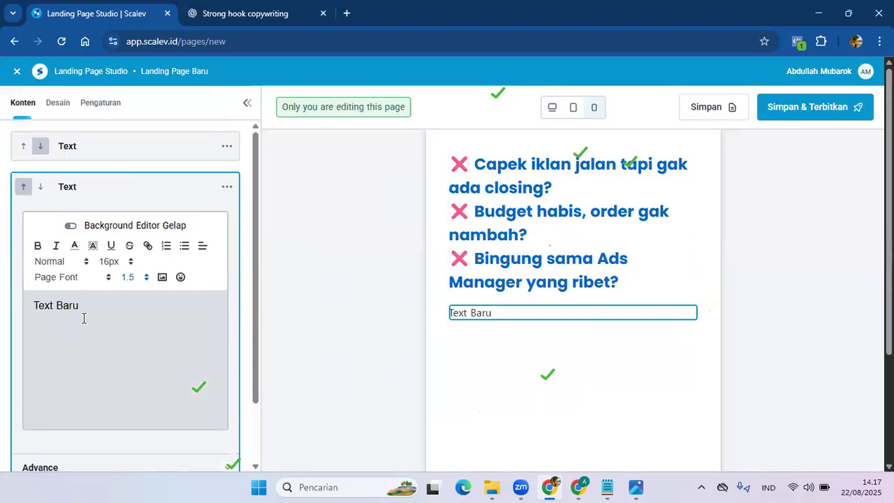
left_click(83, 318)
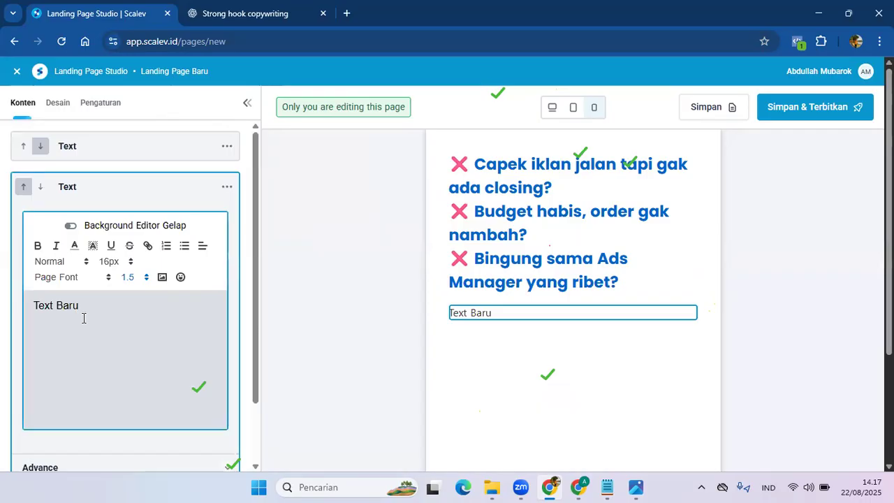
Step: Replace Text Baru with the reassurance sentence 'Tenang, kamu gak sendirian…'
triple_click(59, 312)
key("ctrl+v")
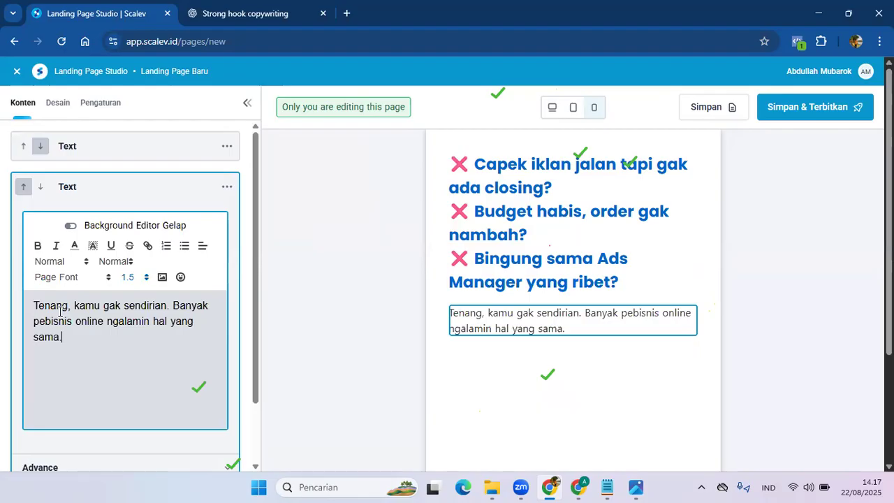
key("ctrl+a")
key("ctrl+c")
key("BackSpace")
key("ctrl+v")
triple_click(61, 320)
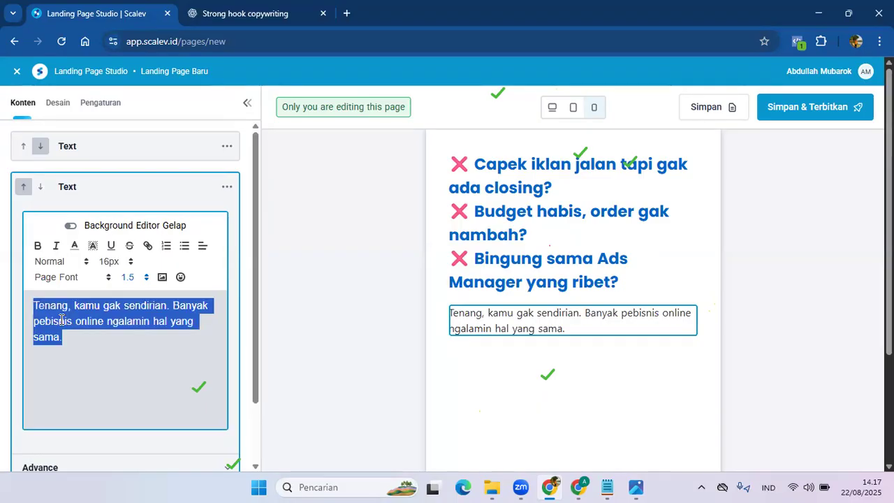
Step: Format the reassurance paragraph as bold, centred Poppins at 24px
left_click(44, 280)
scroll(58, 319, "down", 5)
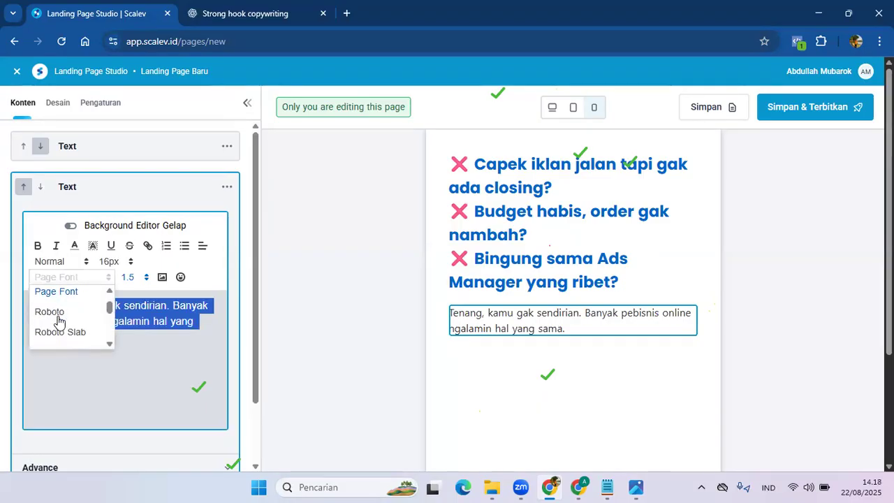
scroll(56, 325, "down", 2)
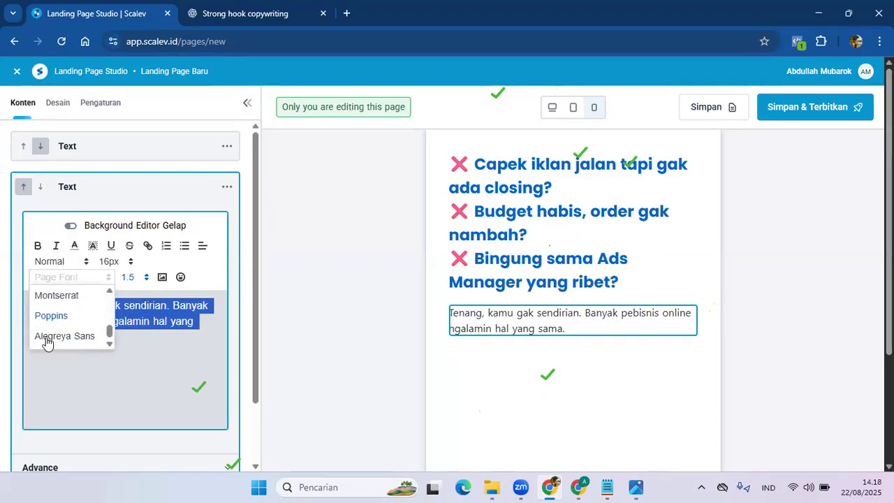
left_click(47, 315)
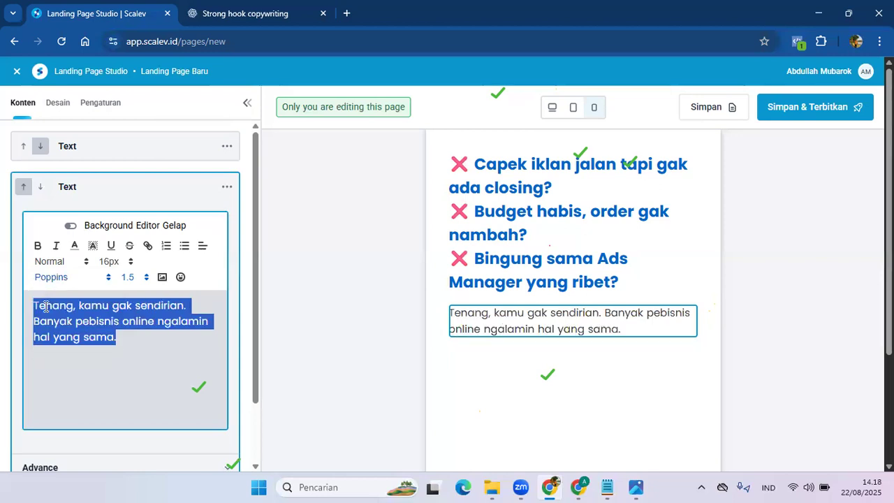
left_click(34, 249)
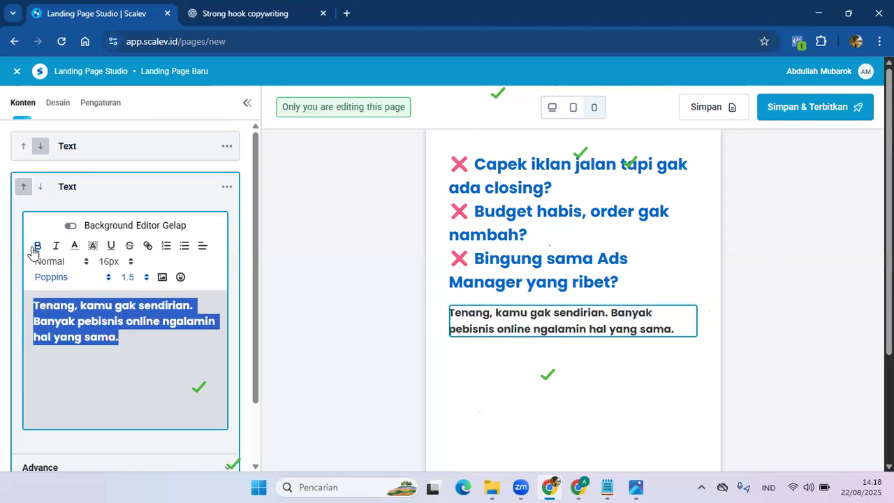
left_click(199, 250)
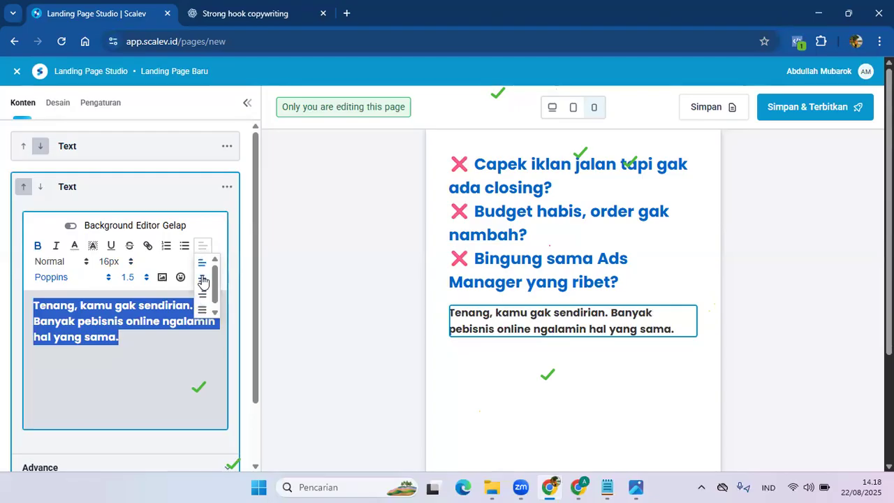
left_click(203, 279)
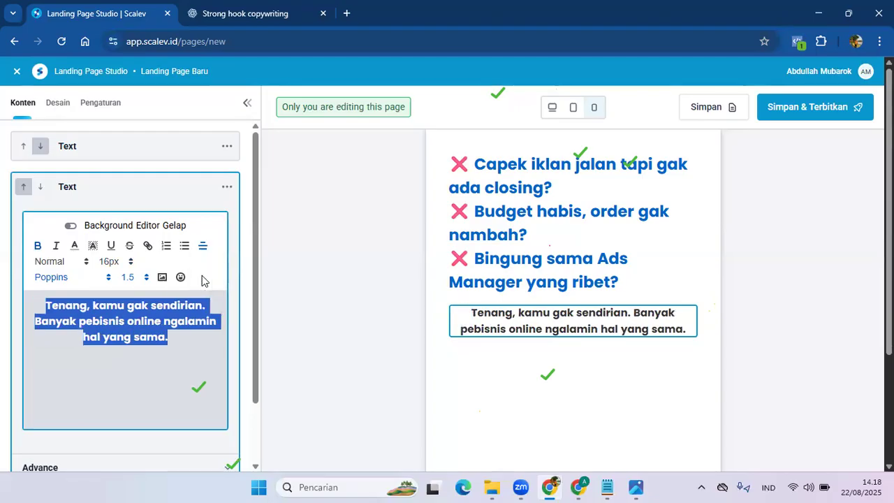
left_click(107, 261)
scroll(110, 318, "down", 1)
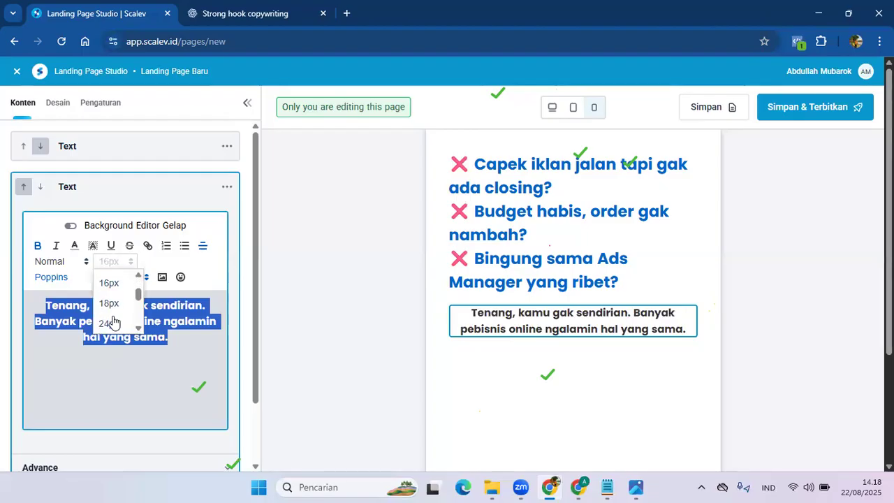
left_click(109, 304)
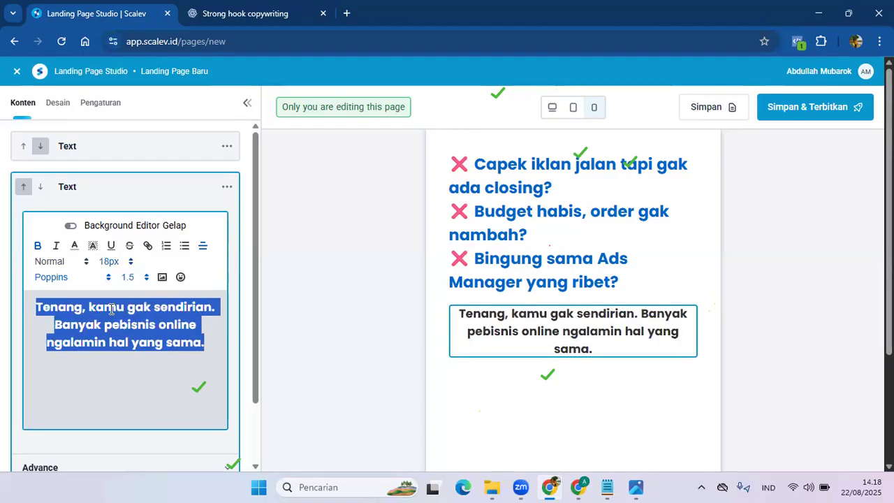
left_click(104, 261)
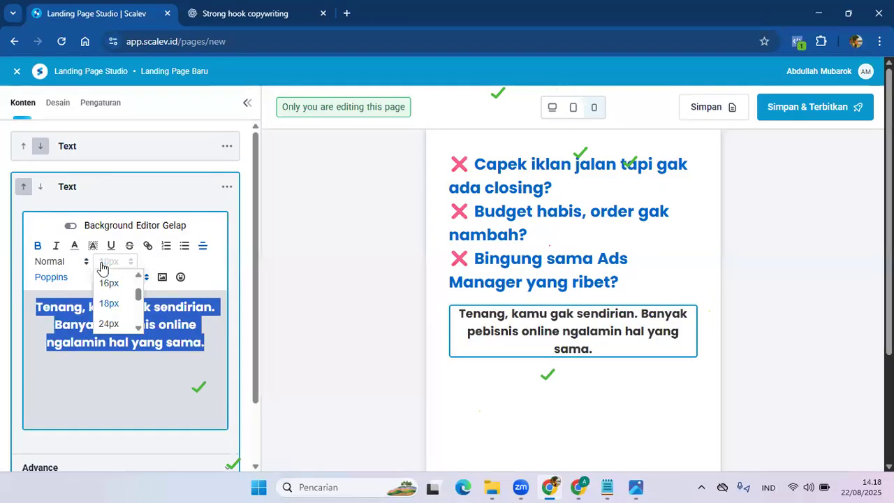
left_click(109, 323)
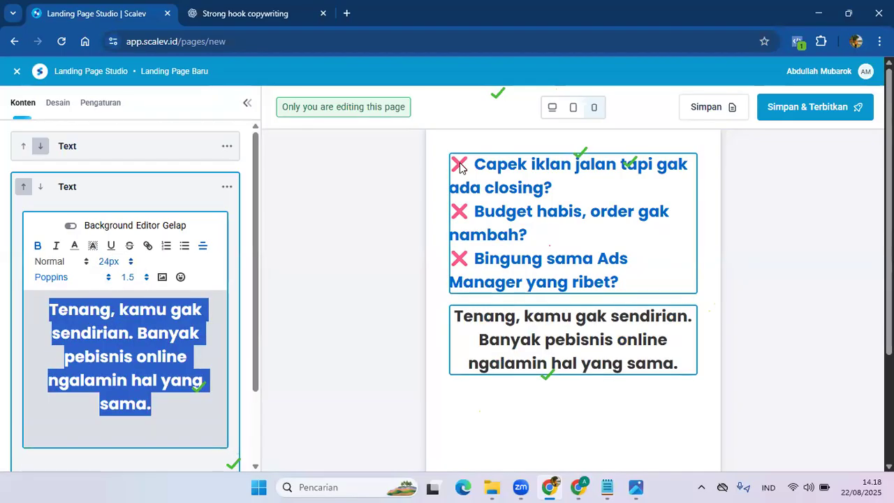
Step: Enlarge the three blue pain-point lines starting 'Capek iklan jalan' to 32px
left_click(531, 210)
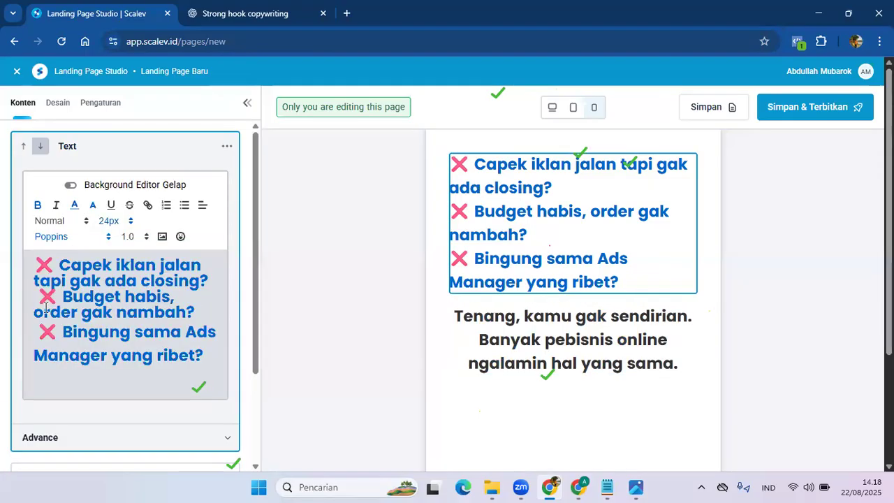
triple_click(82, 305)
key("ctrl+a")
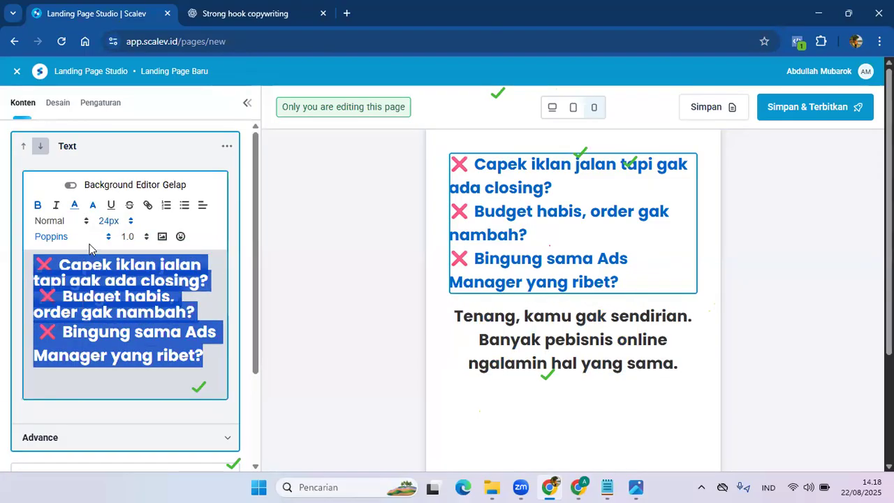
left_click(110, 221)
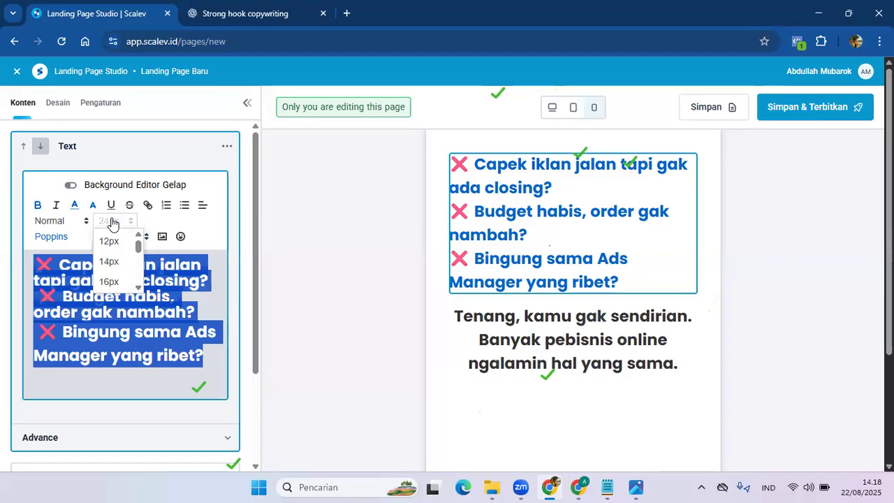
scroll(110, 260, "down", 3)
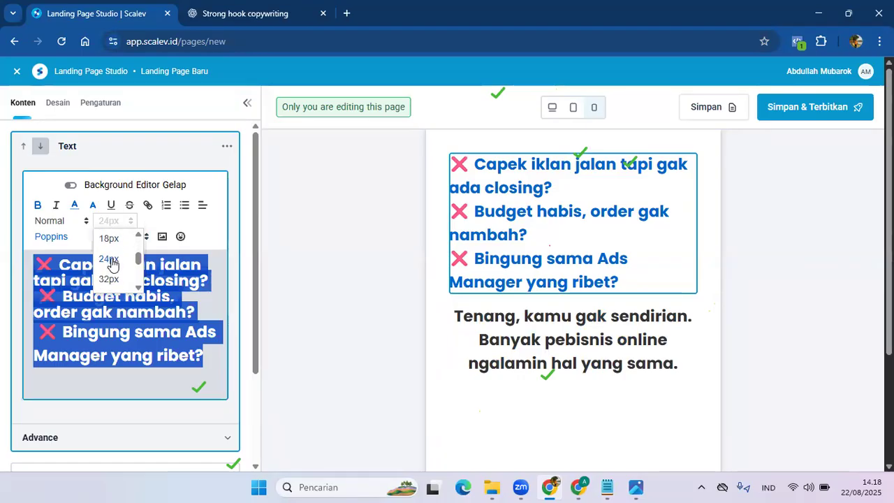
left_click(108, 279)
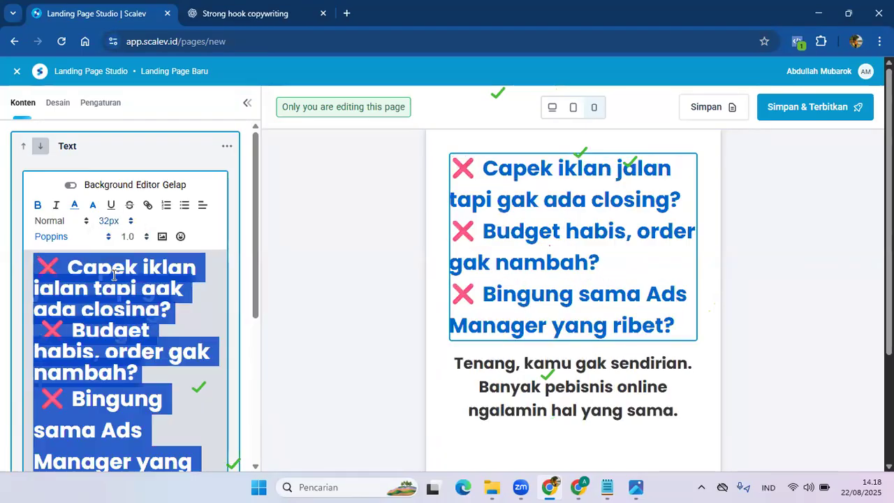
left_click(401, 341)
scroll(527, 362, "up", 1)
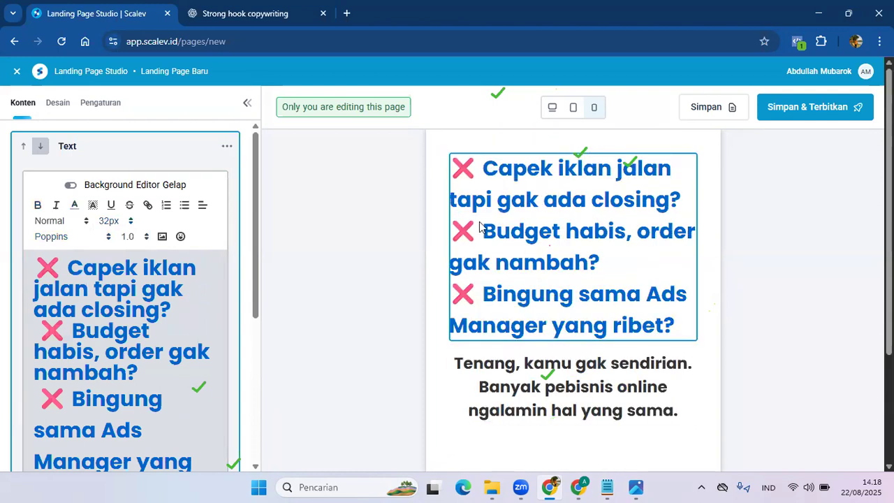
scroll(471, 285, "down", 2)
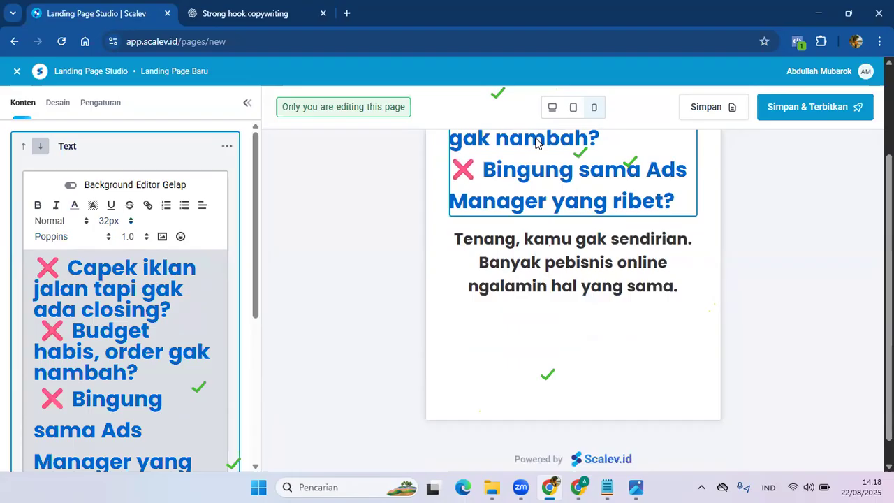
Step: Recolour the 'Tenang, kamu gak sendirian…' paragraph blue after briefly trying yellow
left_click(618, 261)
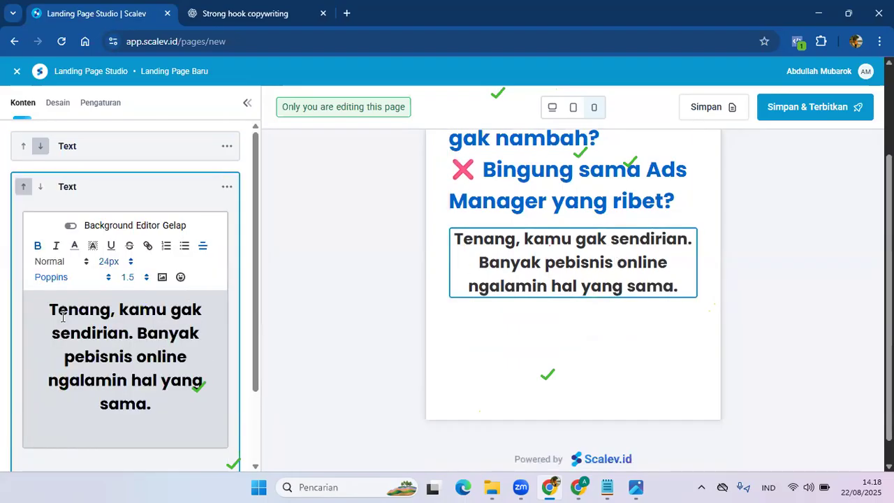
triple_click(132, 339)
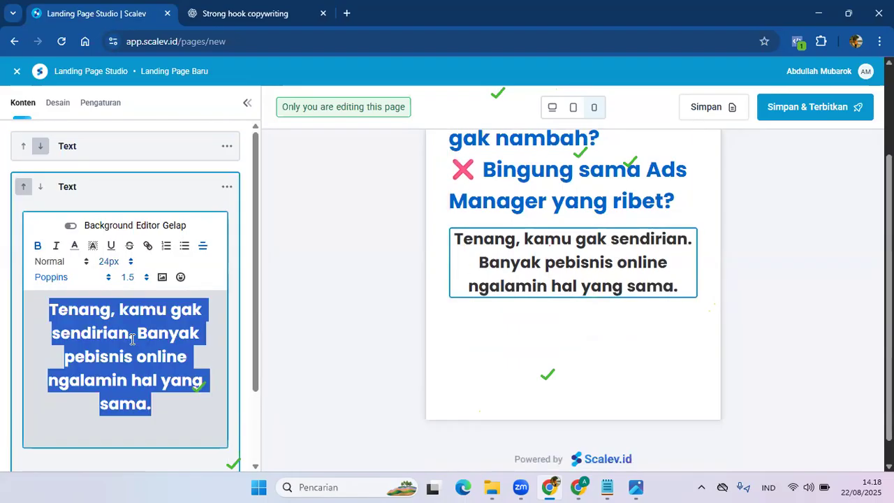
left_click(75, 247)
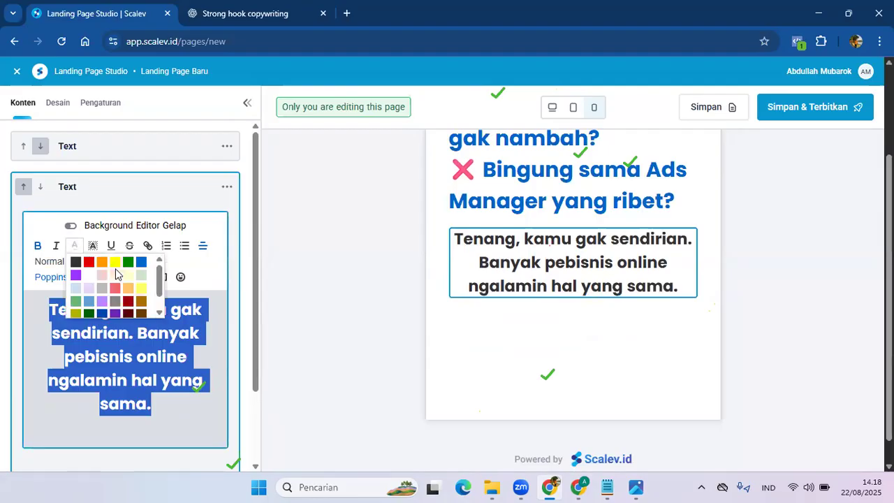
left_click(115, 262)
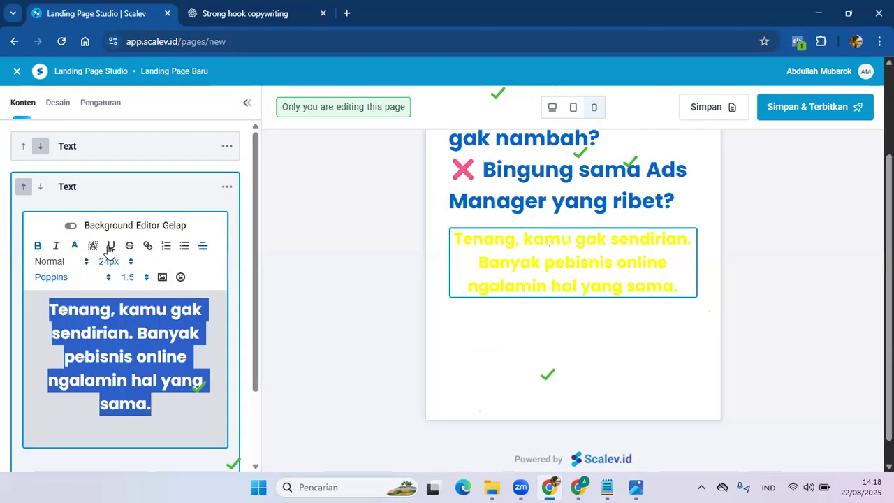
left_click(75, 245)
scroll(109, 298, "down", 2)
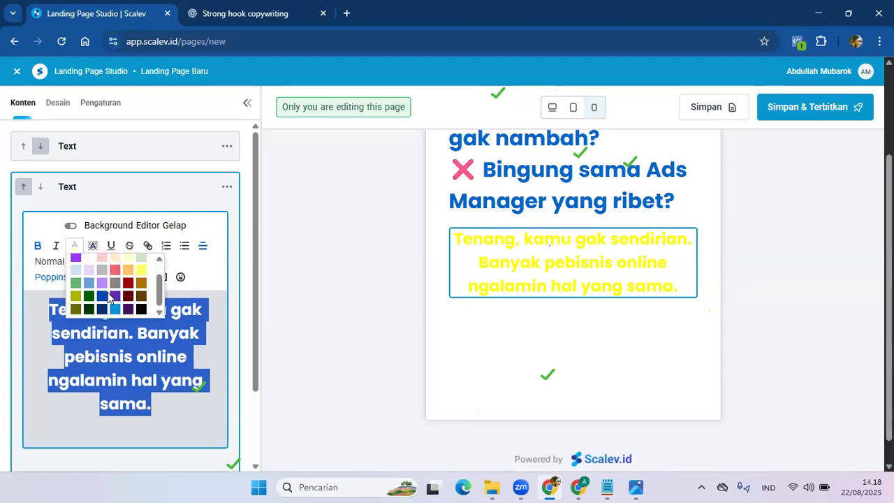
scroll(106, 263, "up", 2)
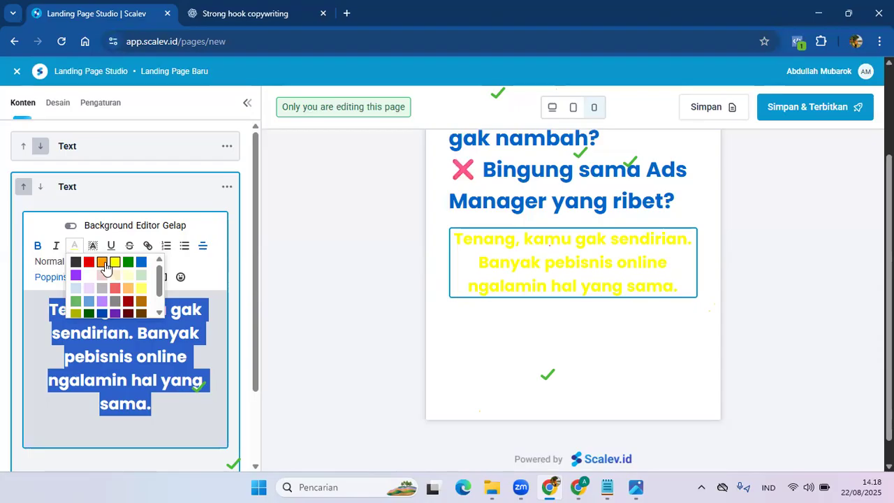
left_click(140, 262)
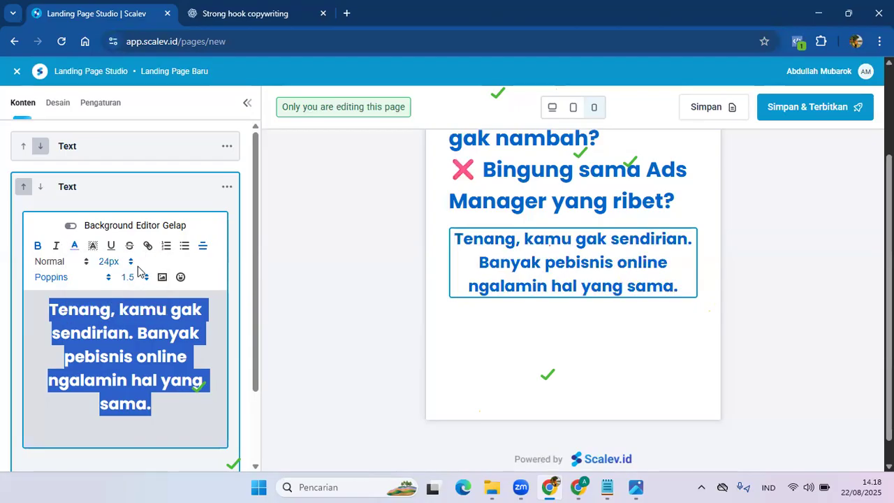
left_click(340, 325)
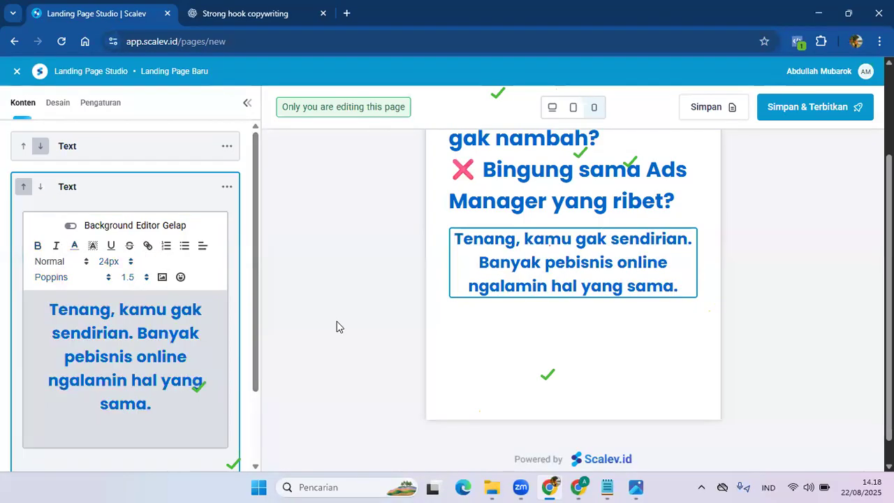
left_click(205, 5)
Step: Ask ChatGPT 'buatkan saya 3 headline yang ngehook' and read the three headlines it returns
left_click(379, 195)
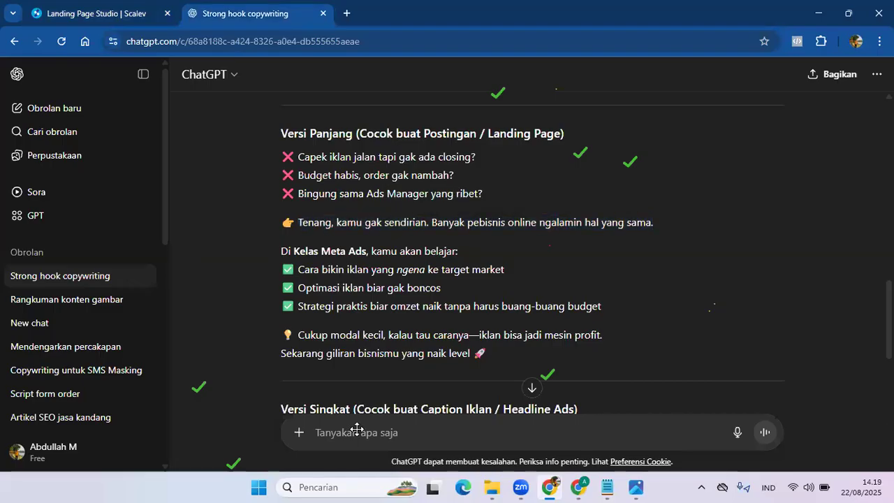
scroll(357, 428, "down", 4)
type("buat")
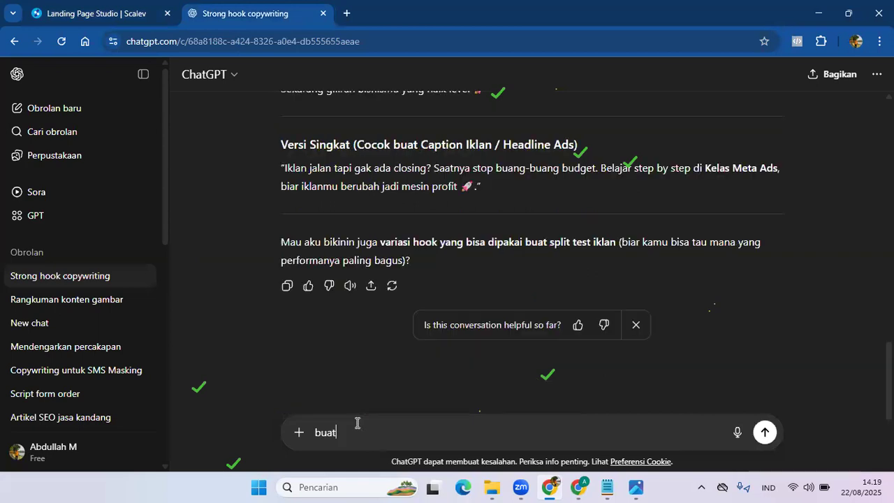
type("kan saya 3 headline ysng")
key("BackSpace")
type("ang ngehppk")
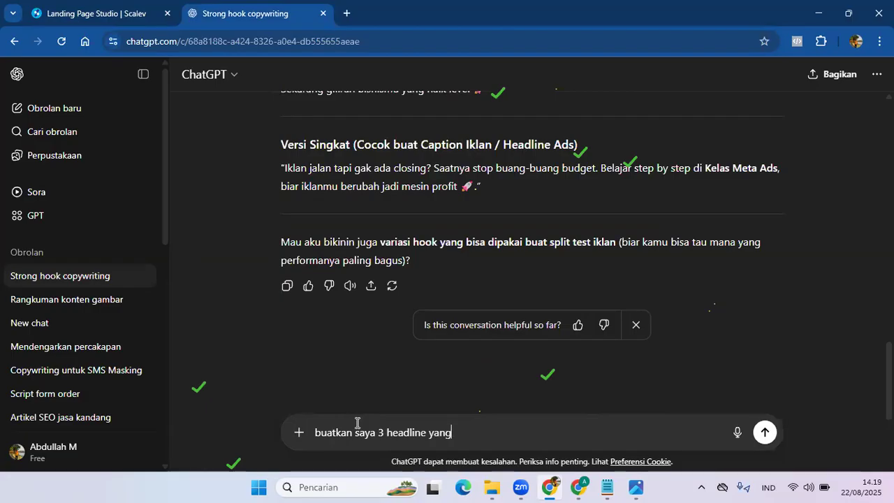
key("BackSpace")
key("BackSpace")
type("ook aja")
key("BackSpace")
key("BackSpace")
key("BackSpace")
key("BackSpace")
key("Return")
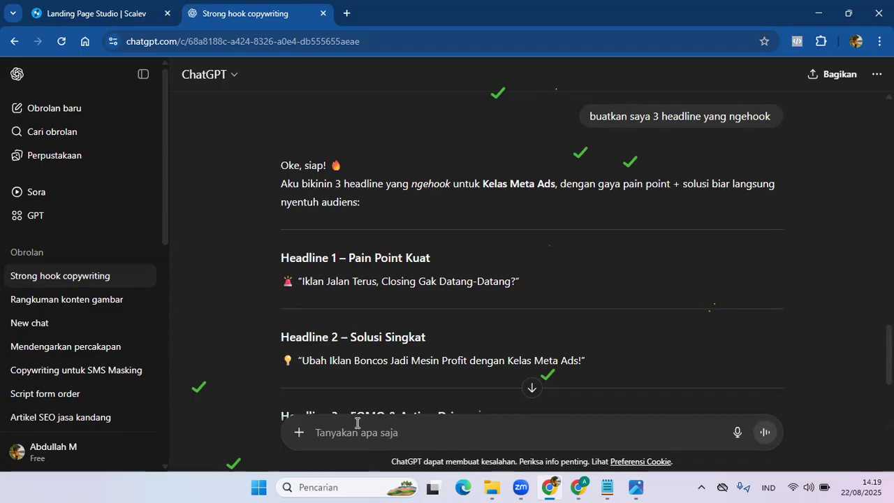
scroll(271, 274, "down", 1)
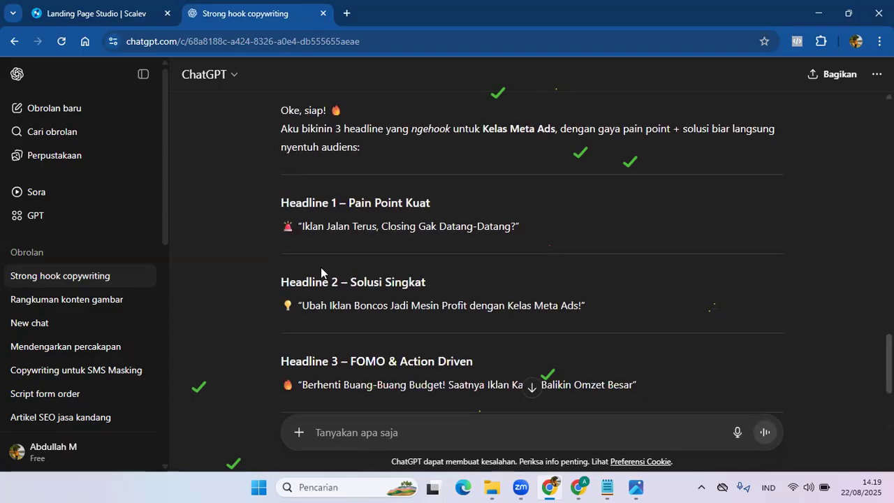
scroll(321, 267, "down", 1)
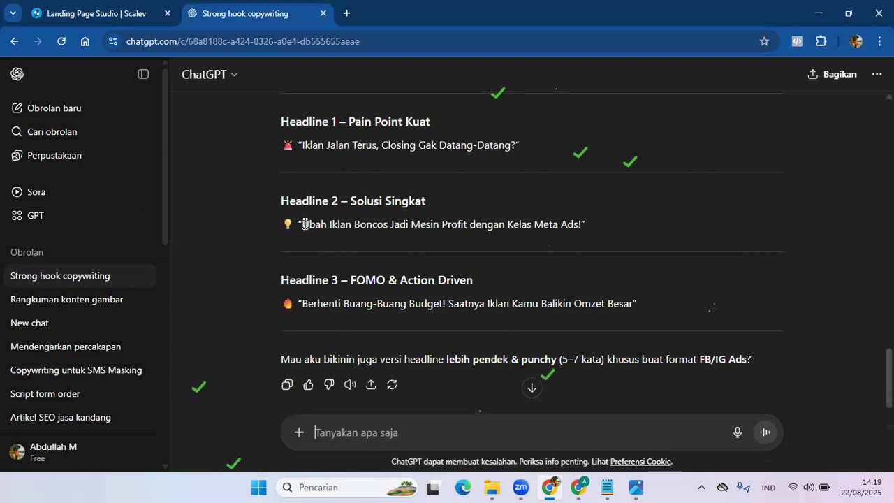
scroll(305, 225, "up", 1)
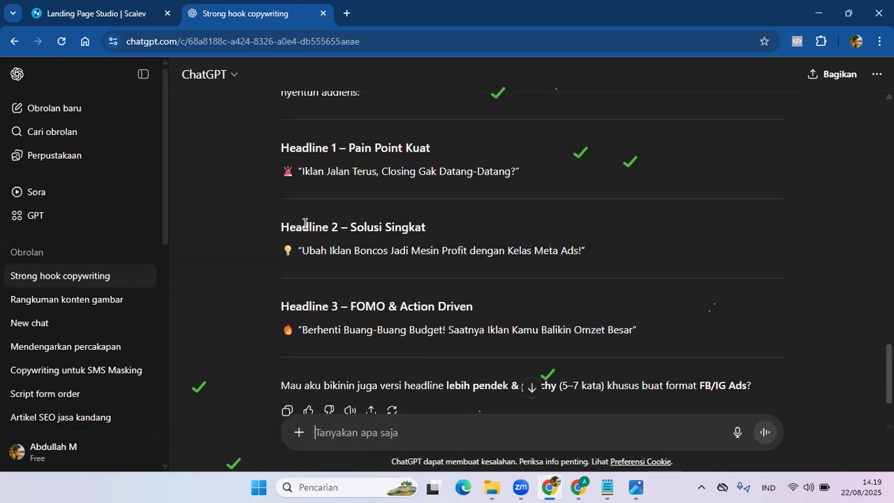
scroll(299, 264, "down", 1)
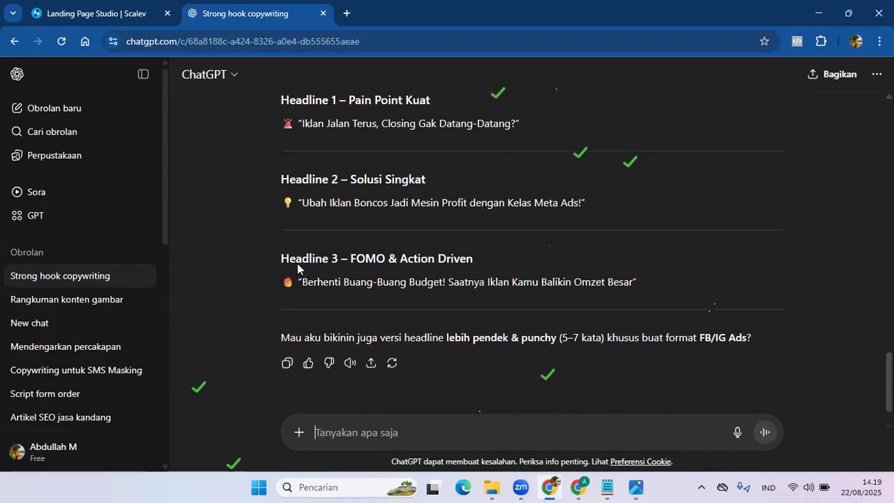
scroll(297, 268, "down", 1)
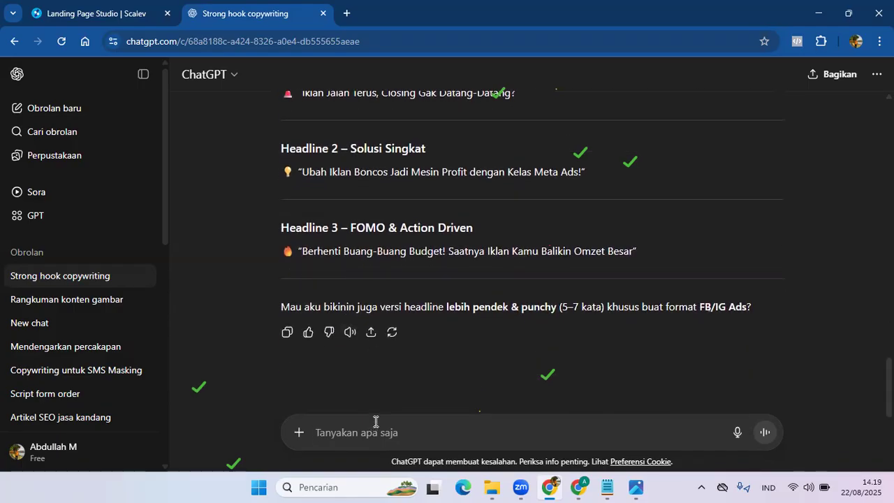
type("urang")
key("BackSpace")
key("BackSpace")
key("BackSpace")
key("BackSpace")
key("BackSpace")
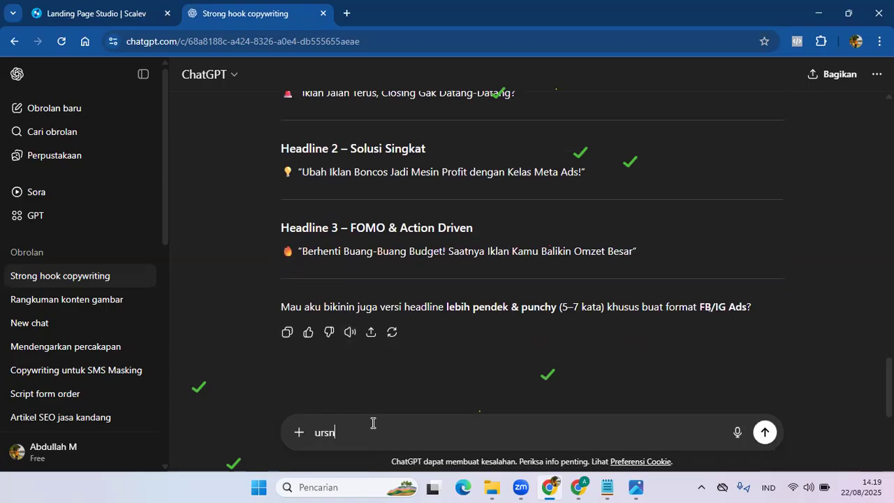
type("kurang bg")
key("BackSpace")
type("agus,")
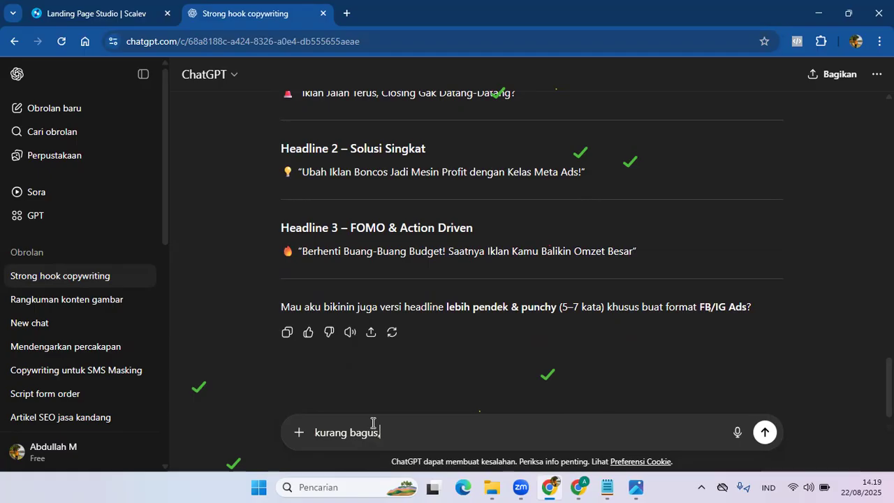
type(" butkan lagi")
key("BackSpace")
key("BackSpace")
key("BackSpace")
type("lagi")
key("Return")
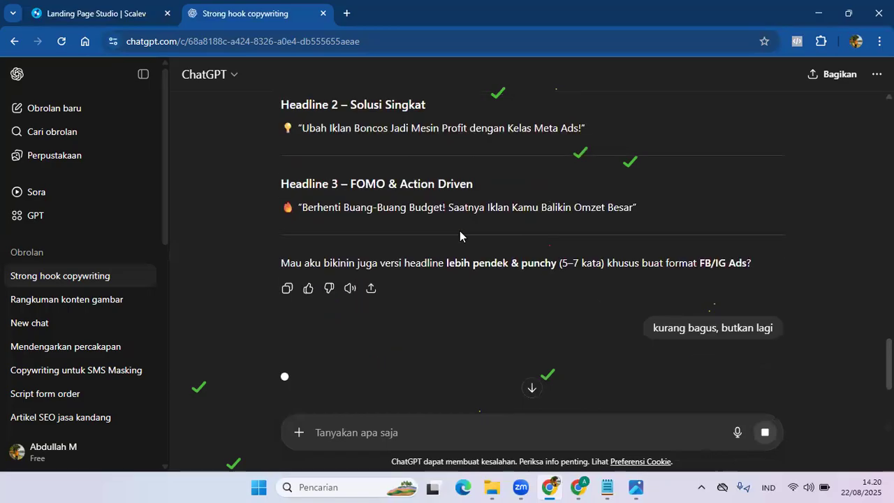
left_click(150, 8)
scroll(475, 210, "up", 2)
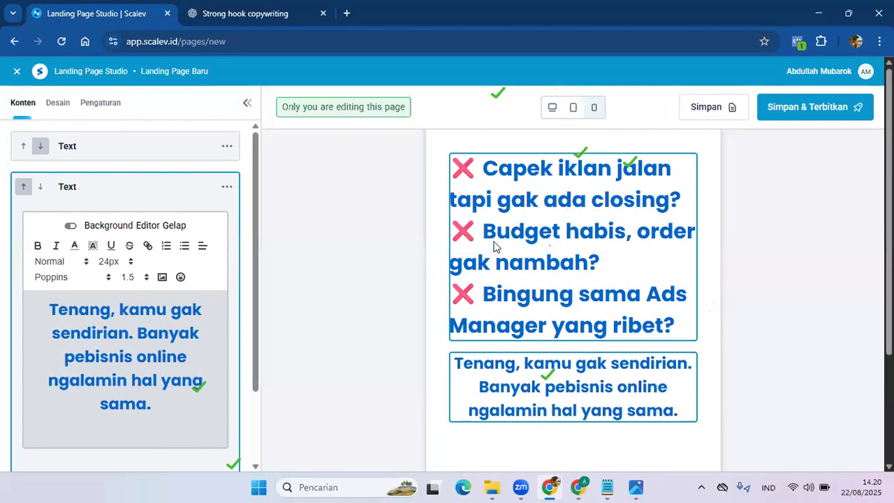
left_click(255, 7)
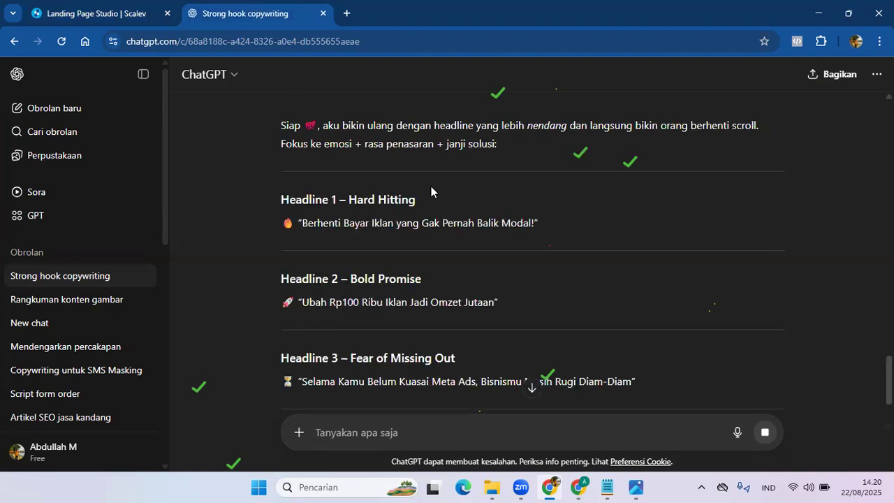
scroll(432, 192, "down", 1)
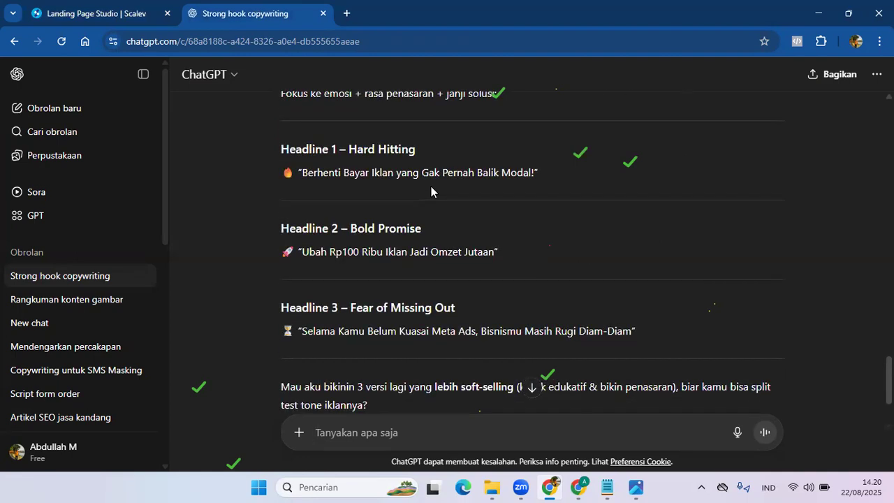
scroll(432, 192, "down", 2)
scroll(431, 191, "up", 3)
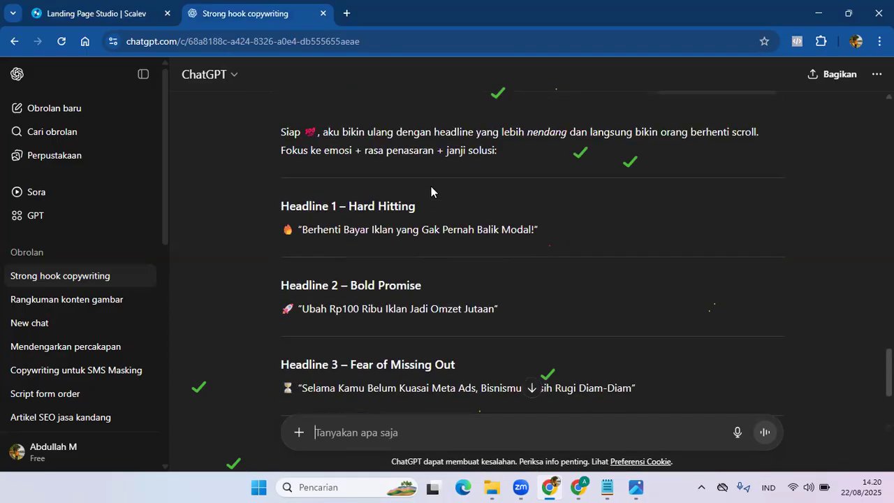
scroll(431, 187, "down", 1)
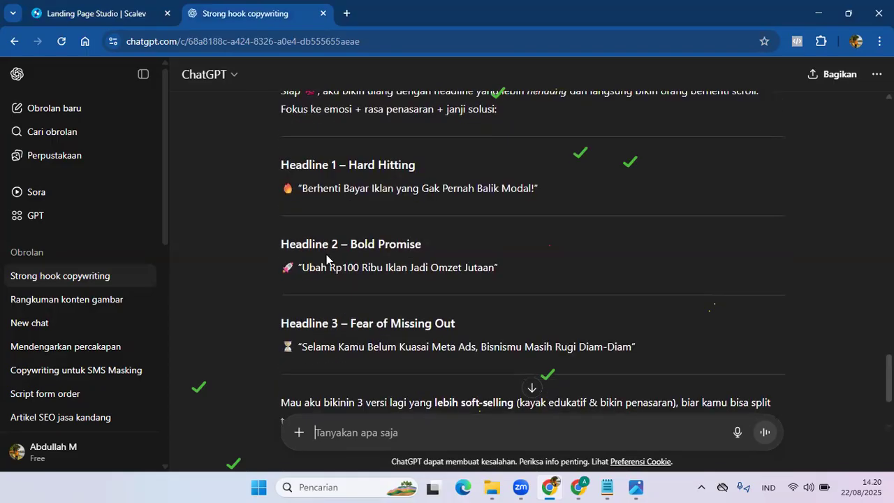
scroll(326, 257, "down", 1)
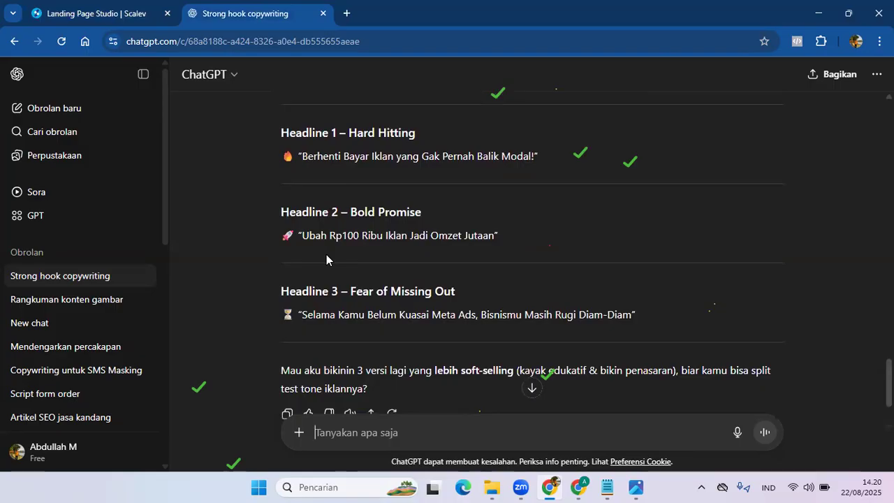
scroll(326, 257, "up", 1)
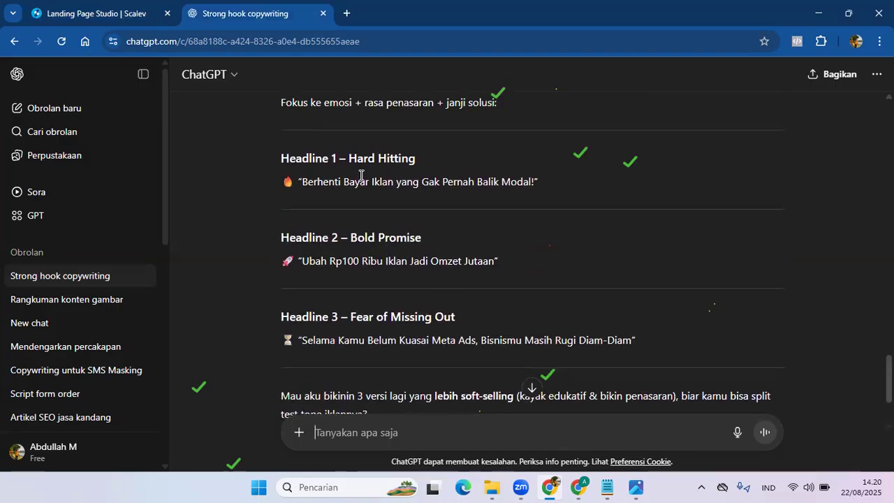
scroll(359, 174, "up", 6)
scroll(360, 174, "down", 8)
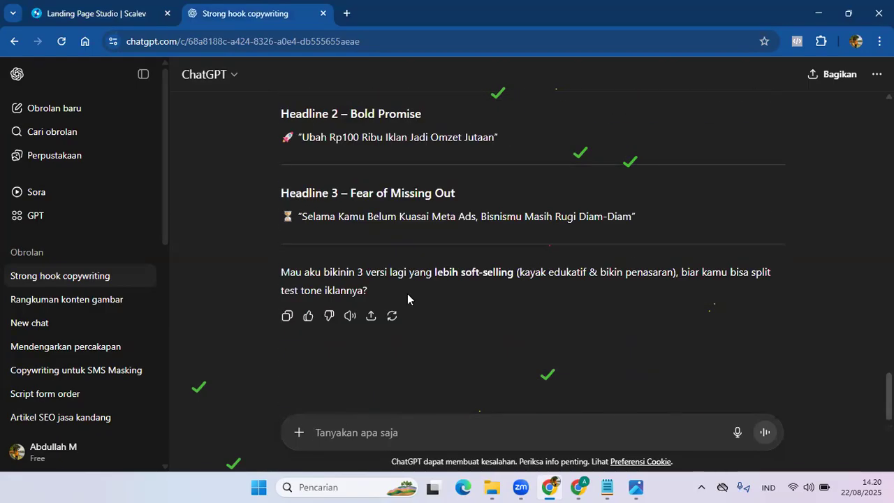
Step: Request punchier headlines with 'jelek, buatkan yang lebih ngehook' and select the Headline 2 quote
type("jelek")
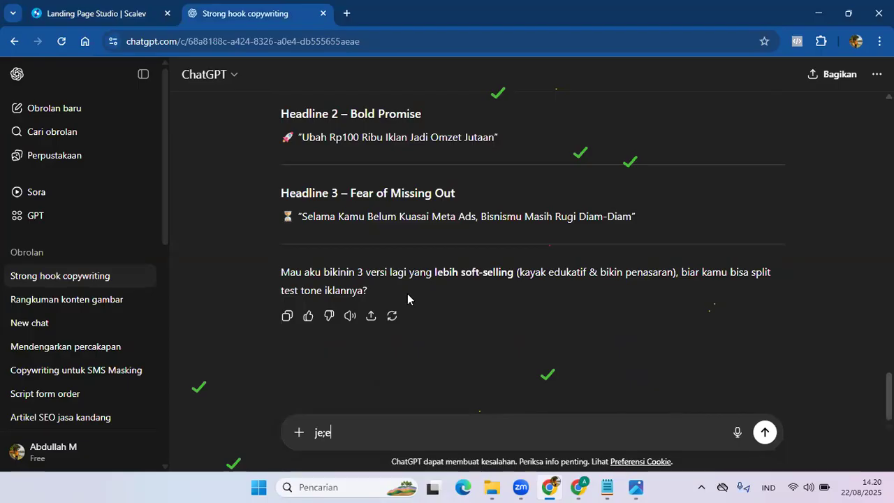
type(", buatkan yang lebih")
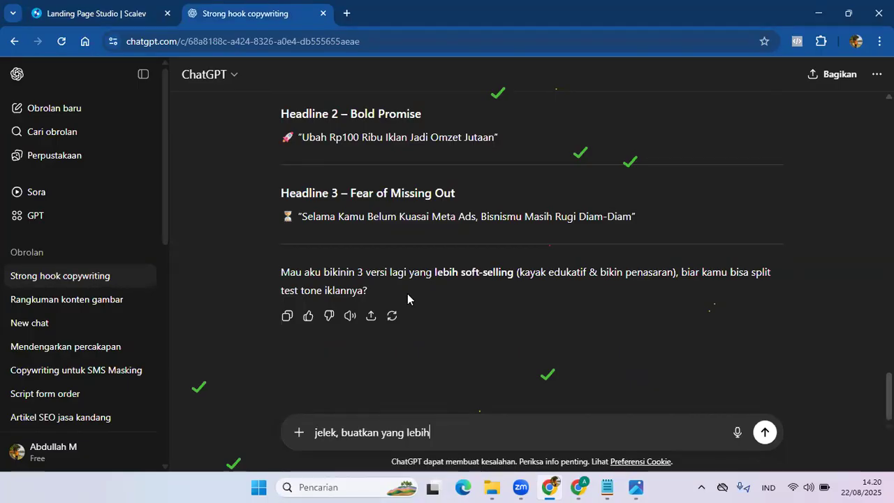
type(" ngehook")
key("Return")
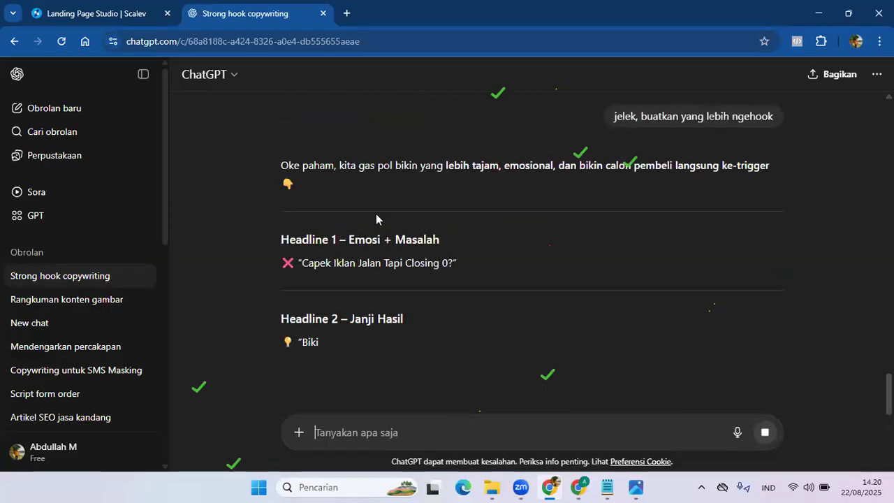
scroll(377, 215, "down", 1)
scroll(377, 215, "down", 2)
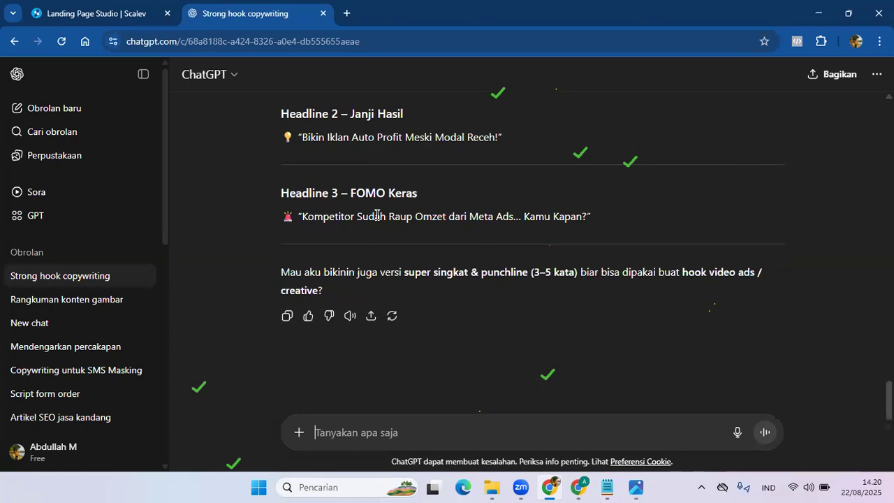
scroll(375, 219, "up", 1)
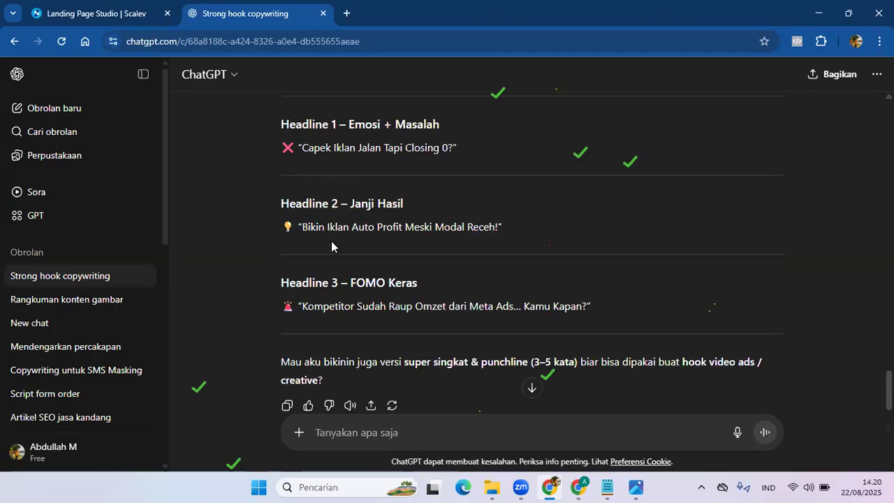
scroll(332, 246, "up", 1)
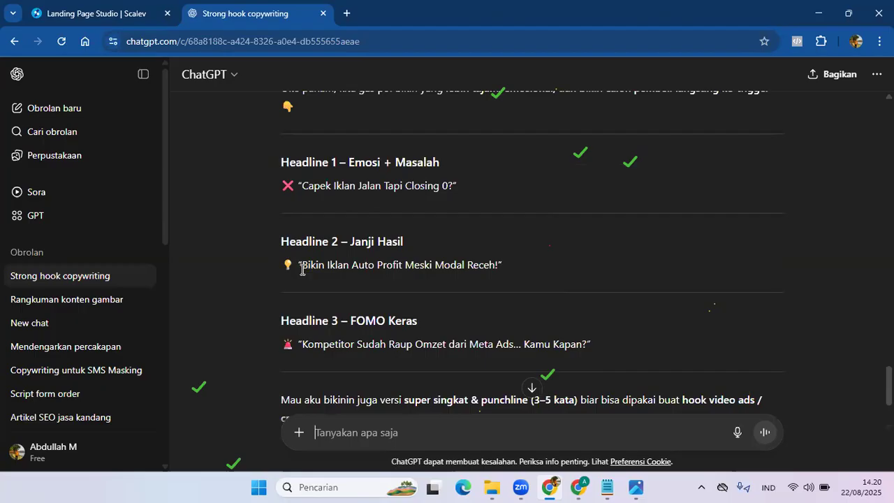
left_click_drag(302, 266, 498, 276)
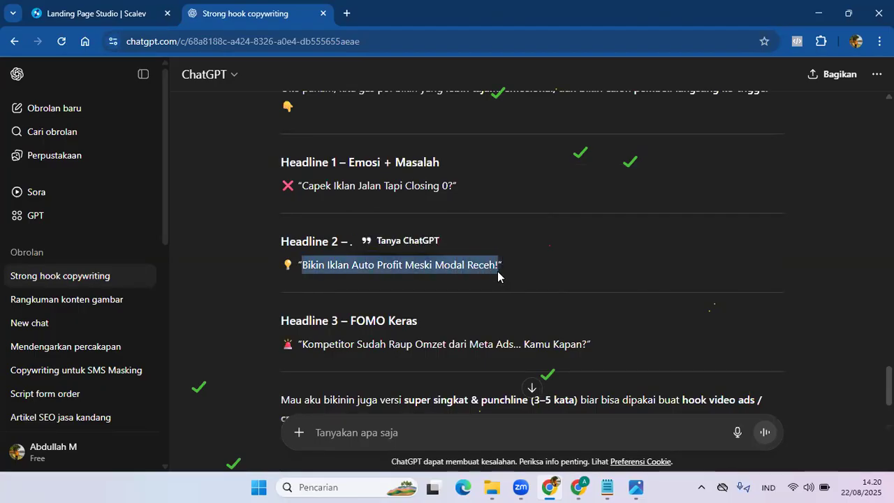
Step: Copy the three ❌ pain-point lines from the heading text block into a Notepad note
left_click(110, 9)
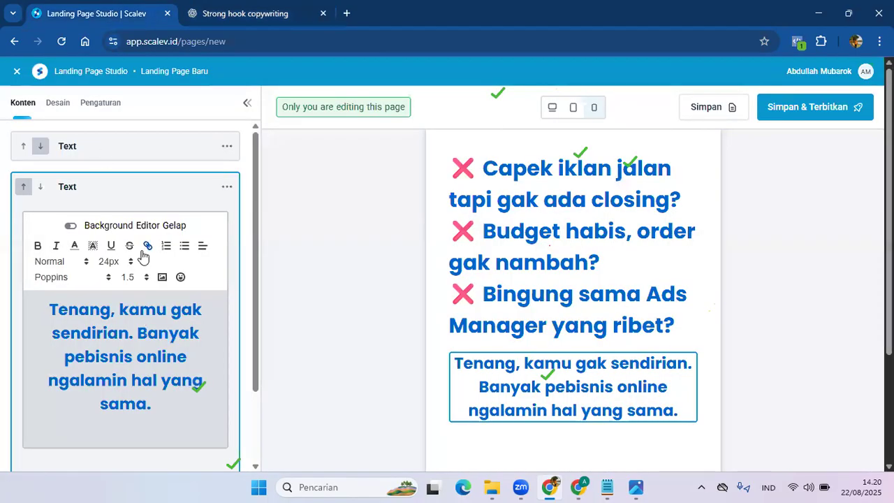
left_click(135, 150)
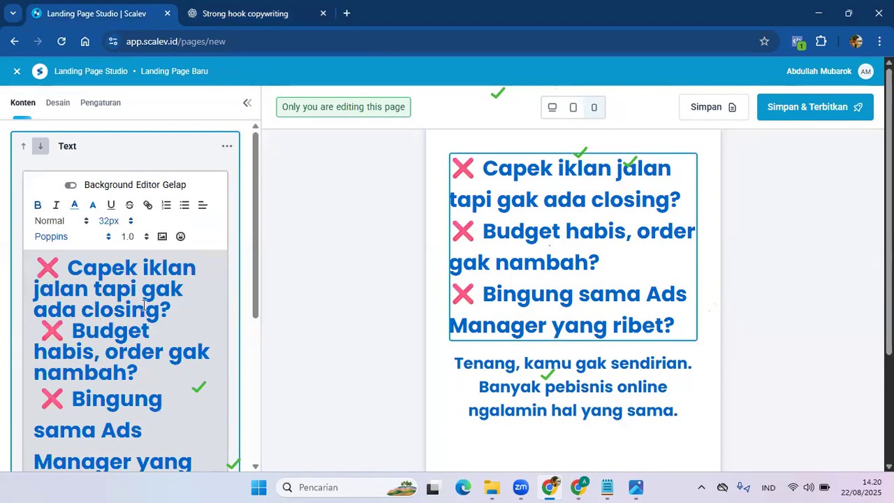
triple_click(134, 308)
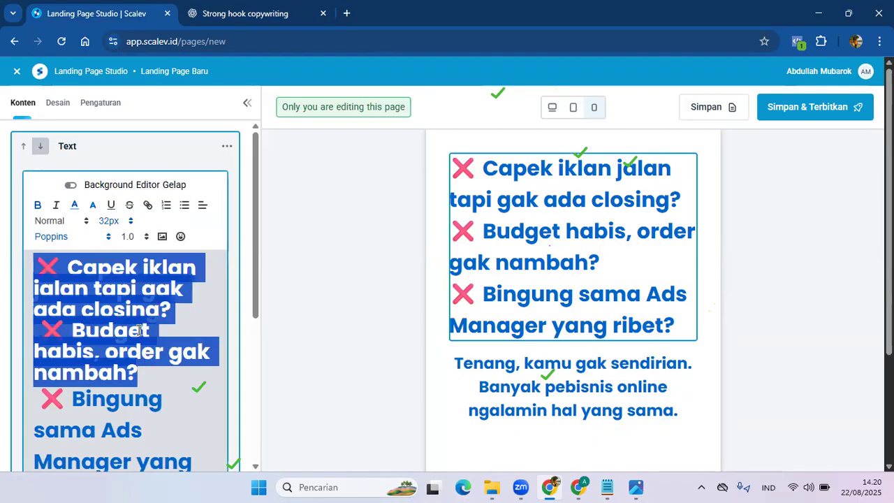
key("ctrl+a")
key("ctrl+c")
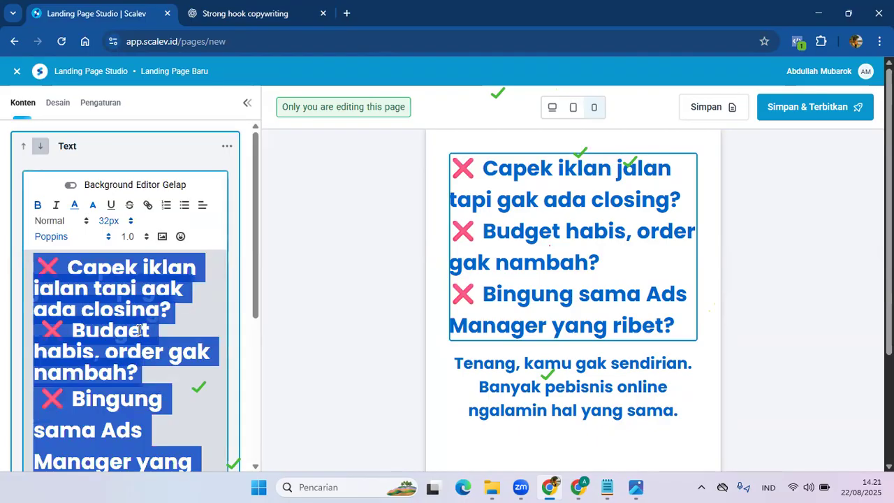
left_click(617, 486)
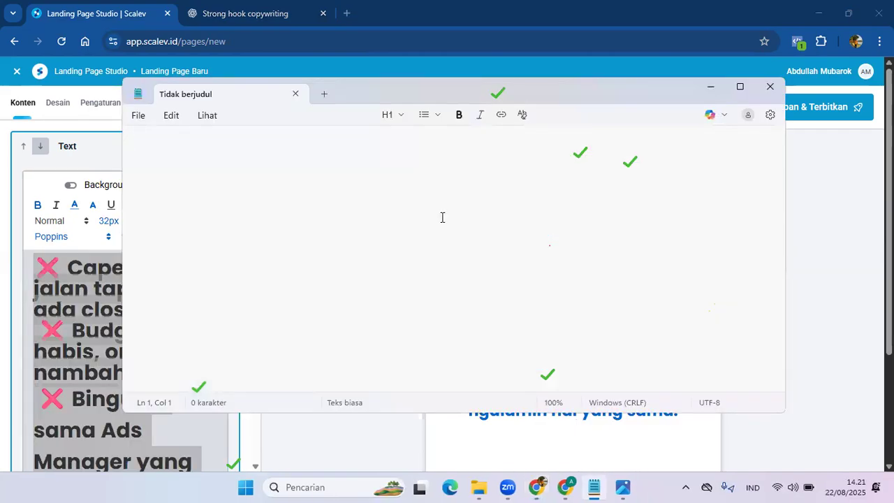
key("ctrl+v")
left_click(221, 6)
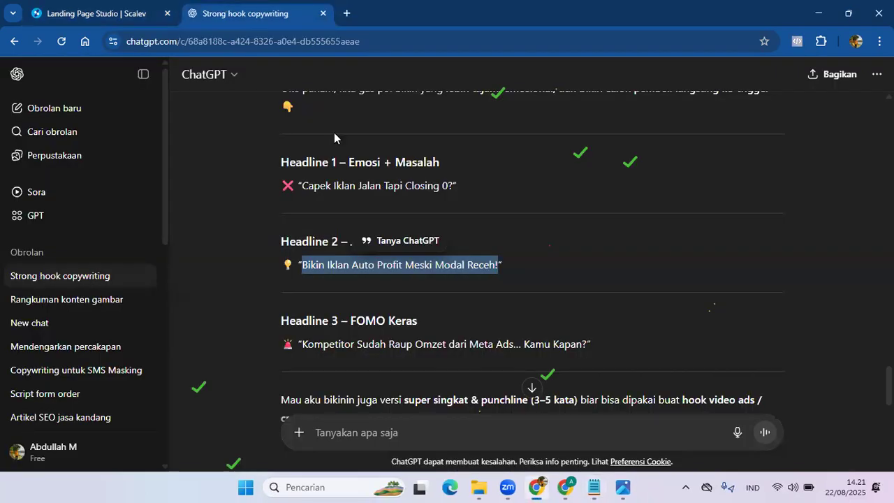
Step: Replace the pain-point lines with 'Bikin Iklan Auto Profit Meski Modal Receh!' in bold, centred 40px
left_click(84, 7)
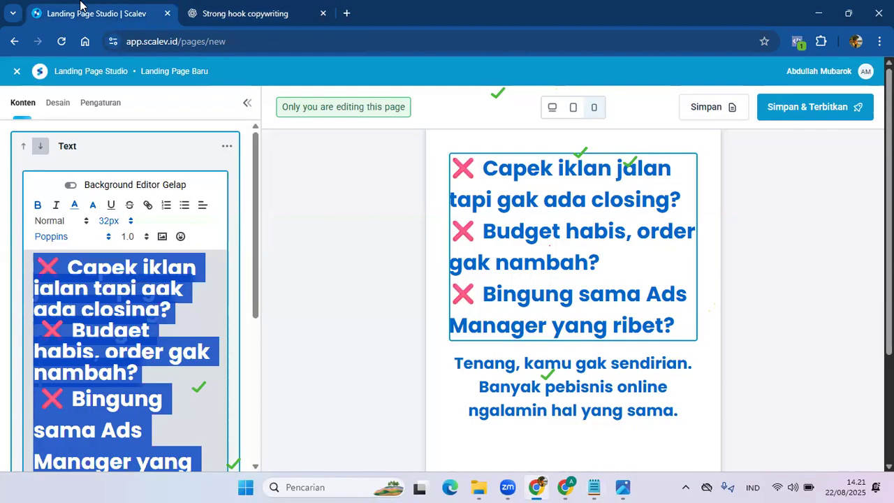
type("Bikin Iklan Auto Profit Meski Modal Receh!")
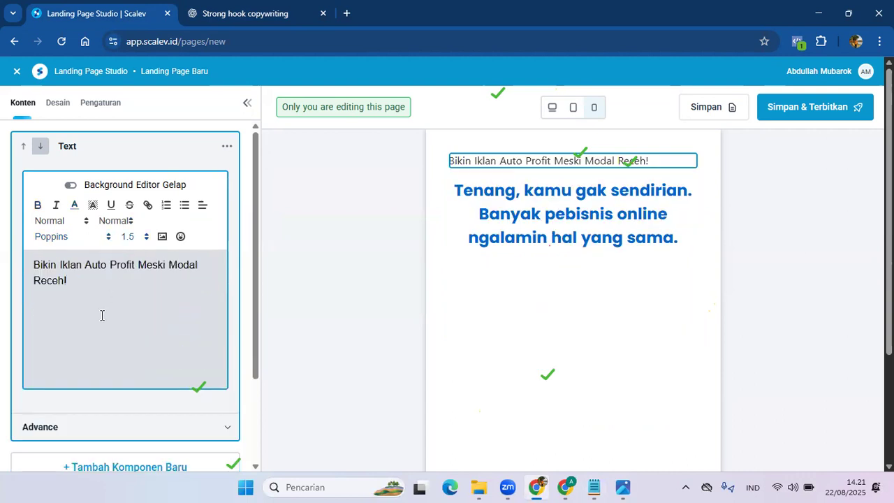
key("ctrl+a")
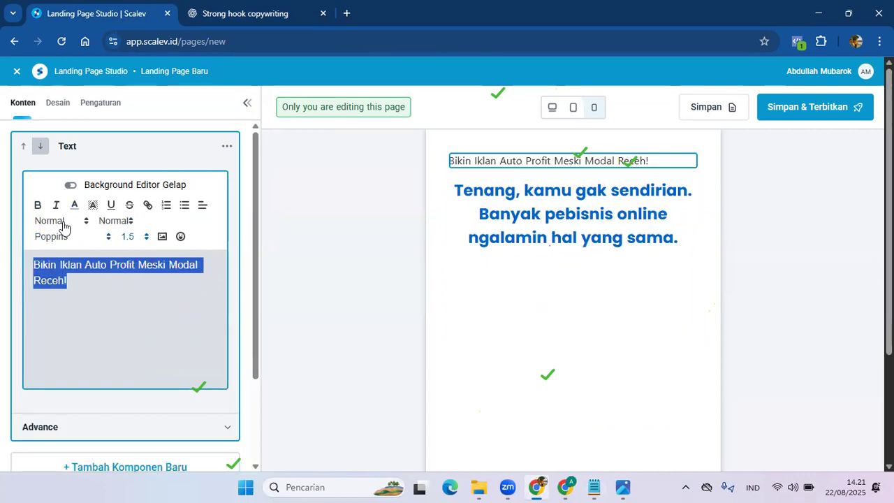
left_click(37, 205)
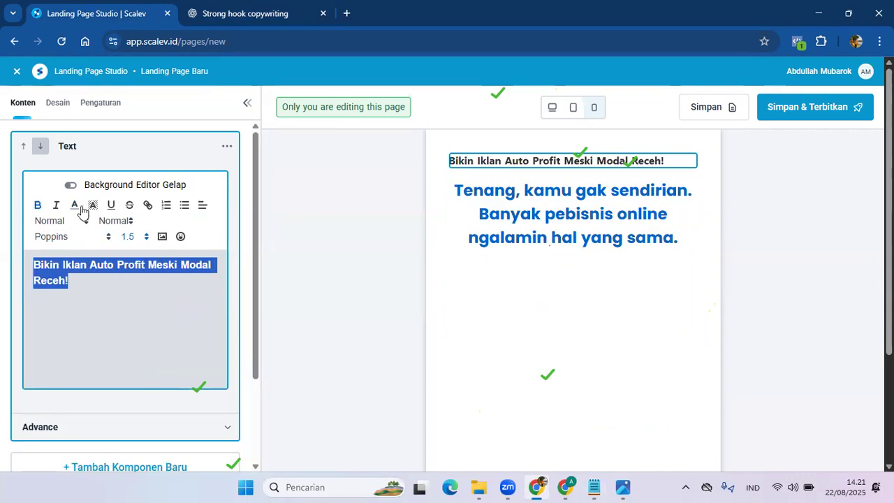
left_click(115, 221)
scroll(116, 285, "down", 1)
scroll(116, 286, "down", 2)
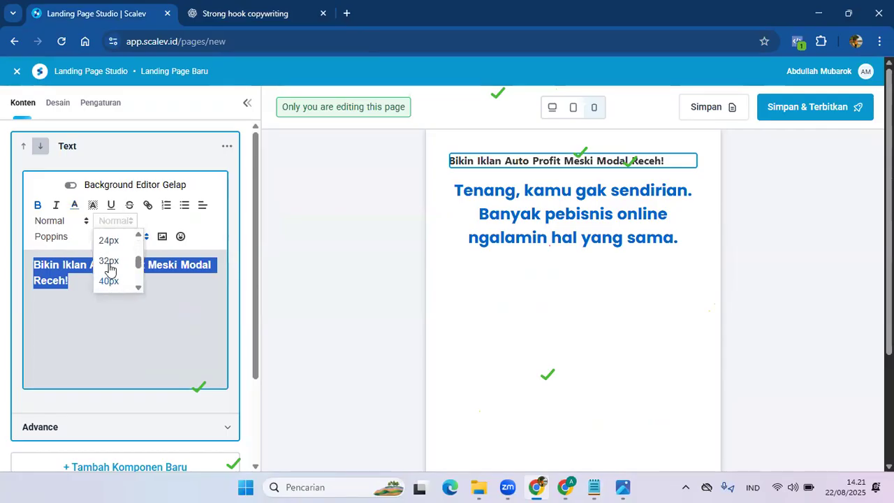
left_click(109, 263)
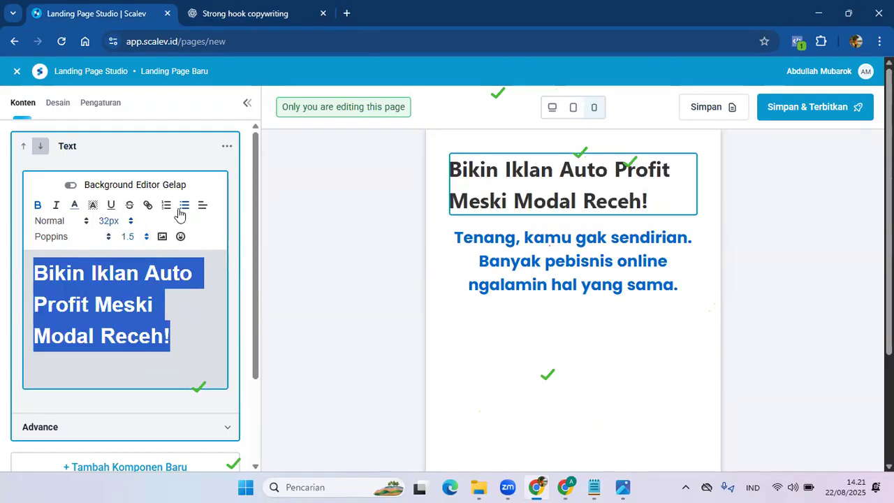
left_click(202, 206)
left_click(202, 238)
left_click(110, 222)
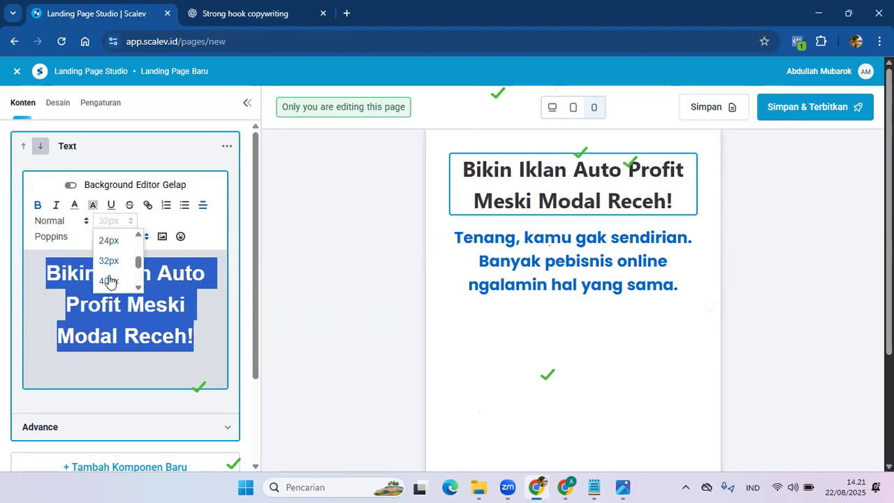
left_click(110, 278)
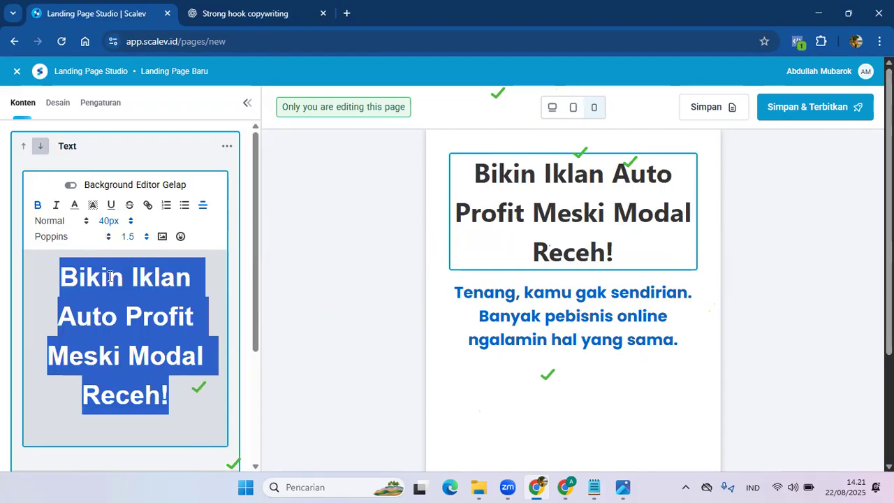
Step: Style the headline as yellow text on a red highlight
left_click(74, 205)
left_click(89, 222)
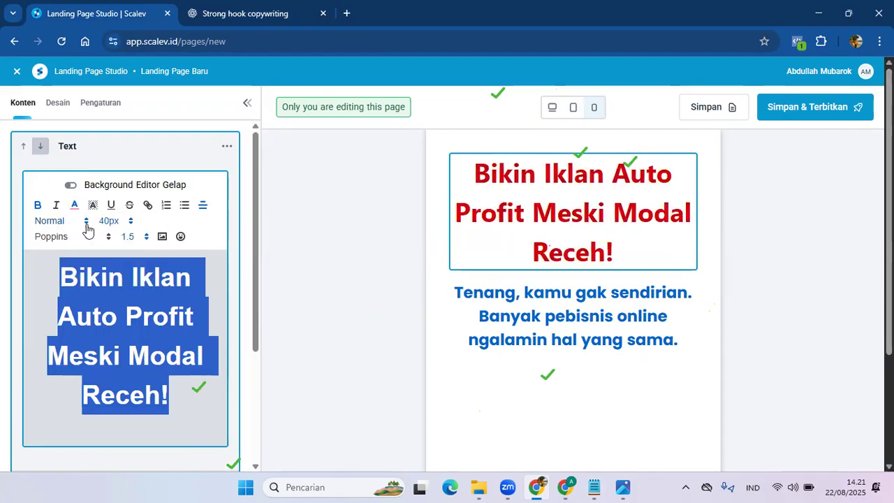
left_click(93, 205)
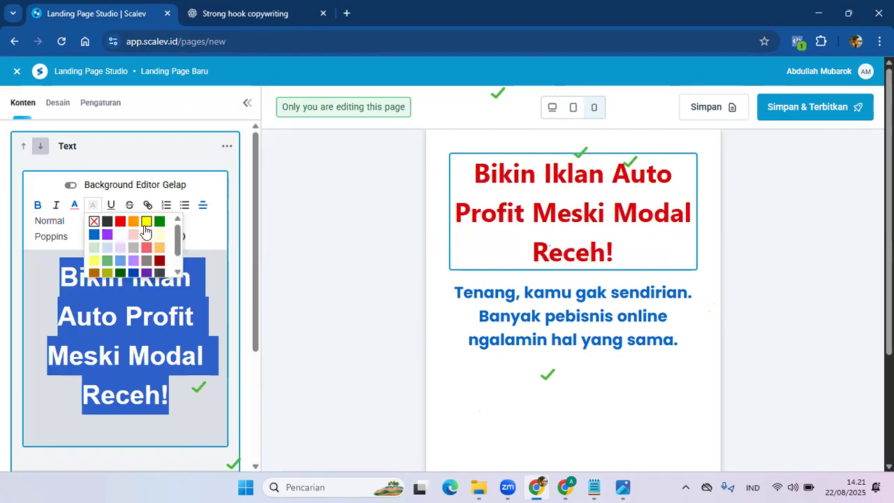
left_click(146, 222)
left_click(93, 204)
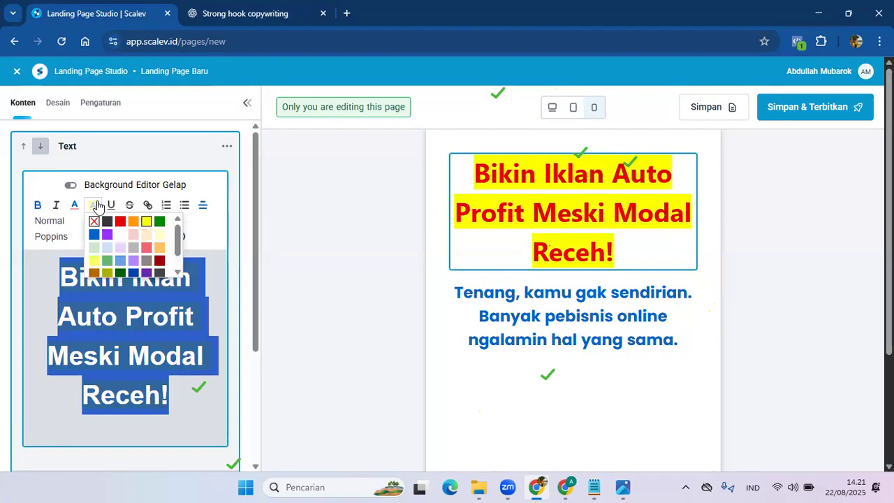
left_click(120, 222)
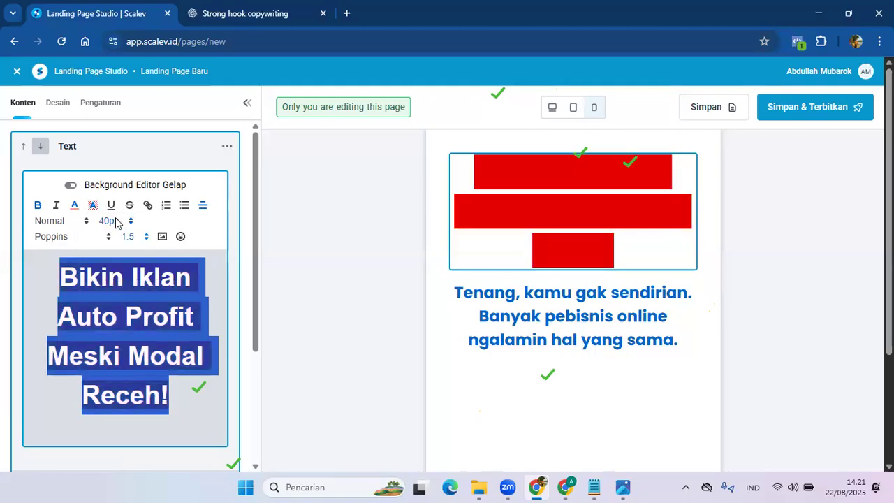
left_click(74, 205)
left_click(137, 250)
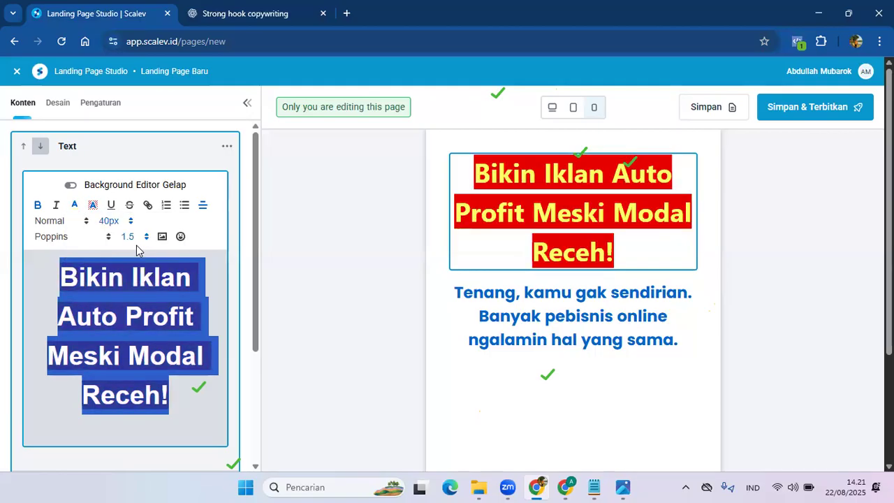
left_click(75, 206)
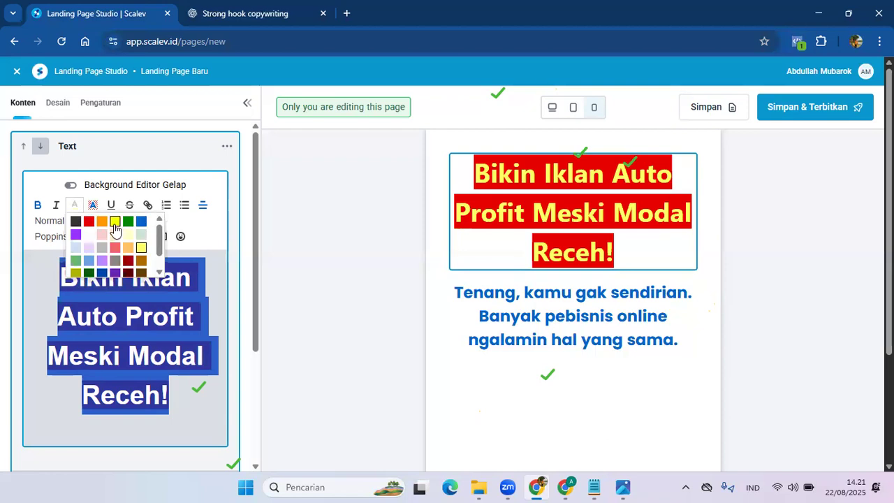
left_click(113, 228)
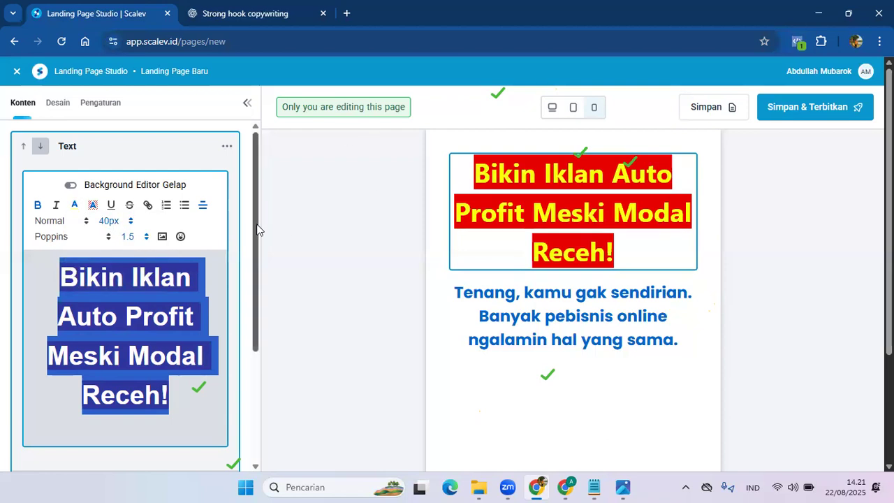
left_click(419, 235)
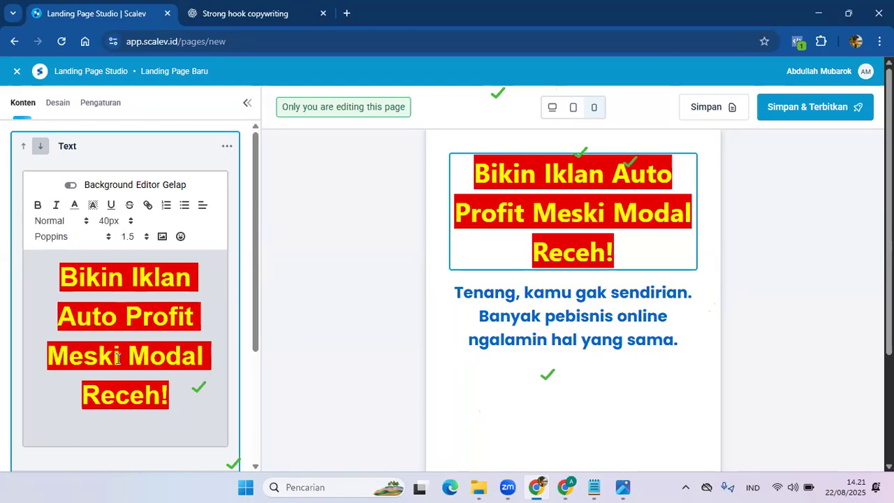
scroll(116, 359, "down", 1)
scroll(142, 339, "down", 1)
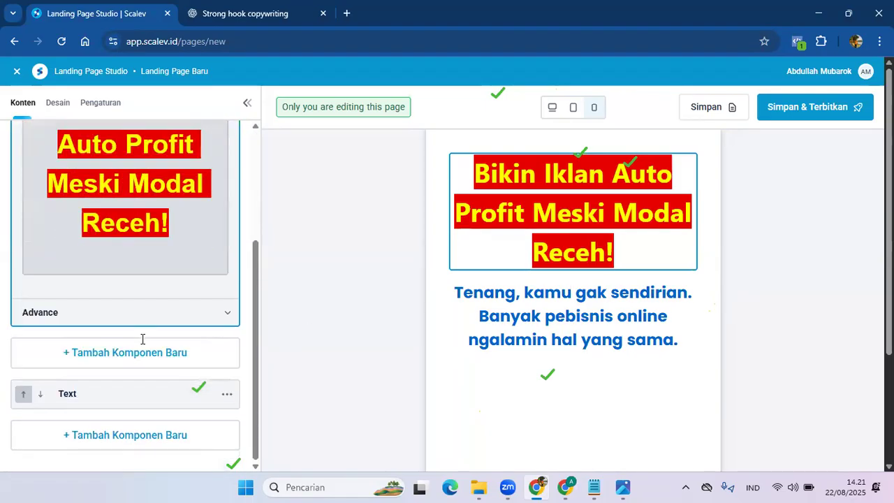
Step: Paste the three ❌ pain-point lines from Notepad over the second text block, removing blank gaps
left_click(157, 400)
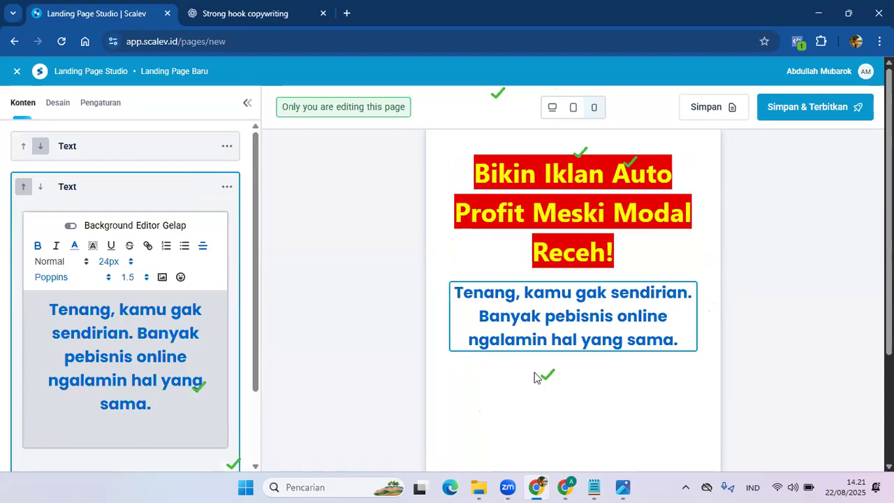
left_click(594, 487)
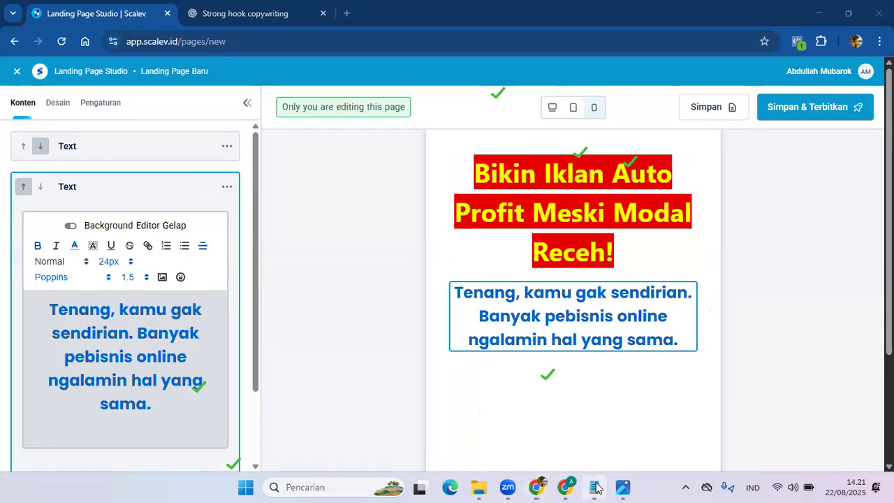
triple_click(305, 201)
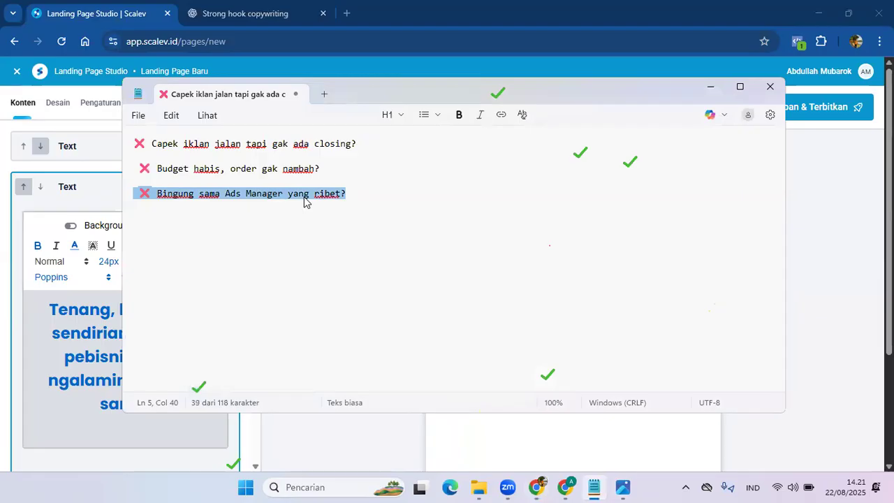
key("ctrl+a")
key("ctrl+c")
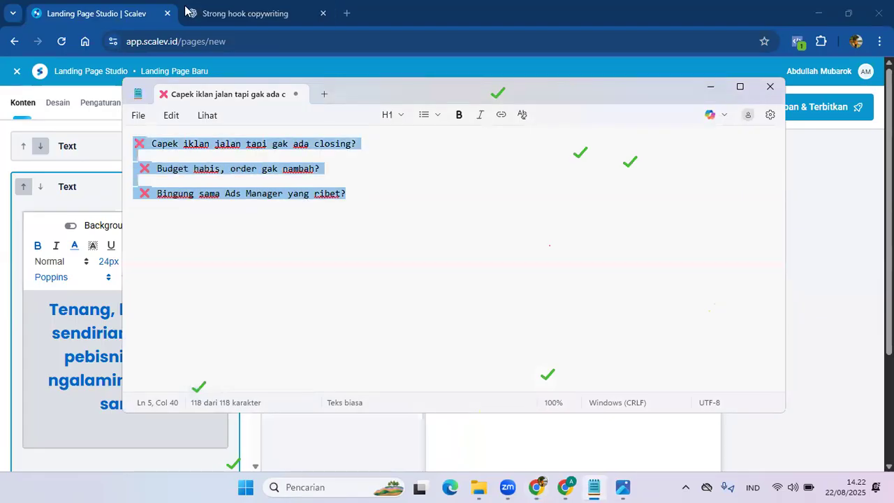
key("alt+Tab")
triple_click(122, 311)
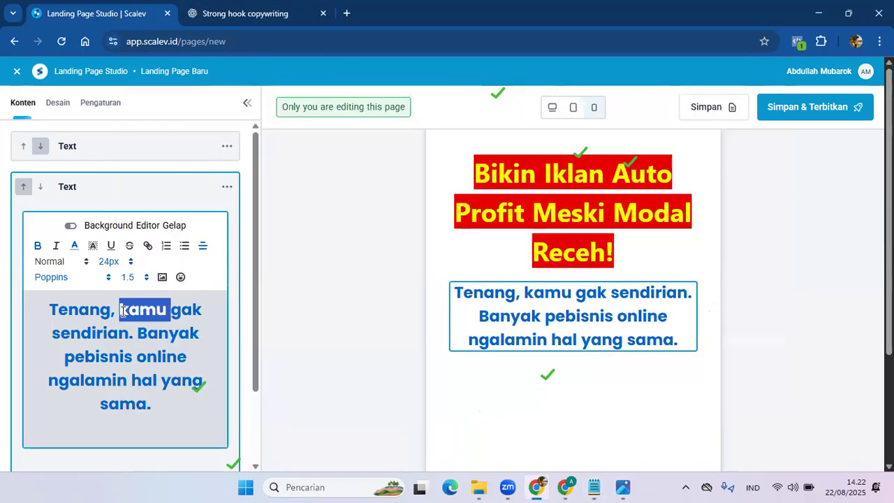
key("ctrl+v")
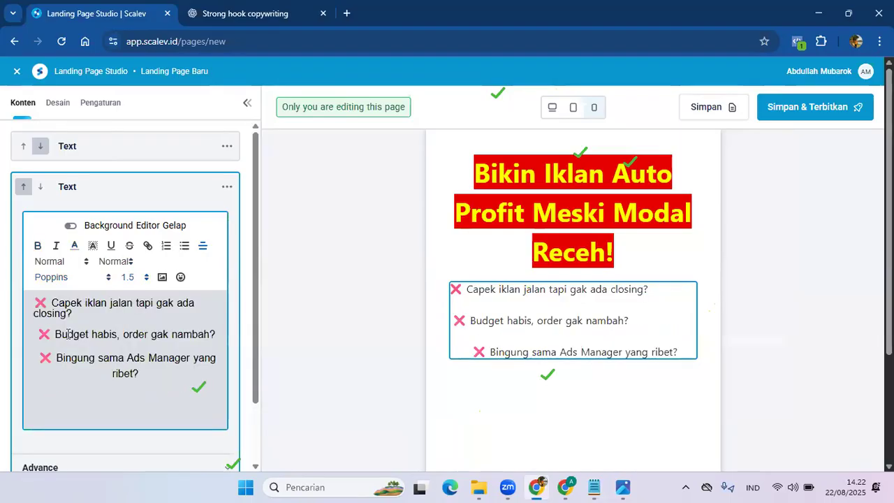
left_click(40, 334)
key("BackSpace")
key("BackSpace")
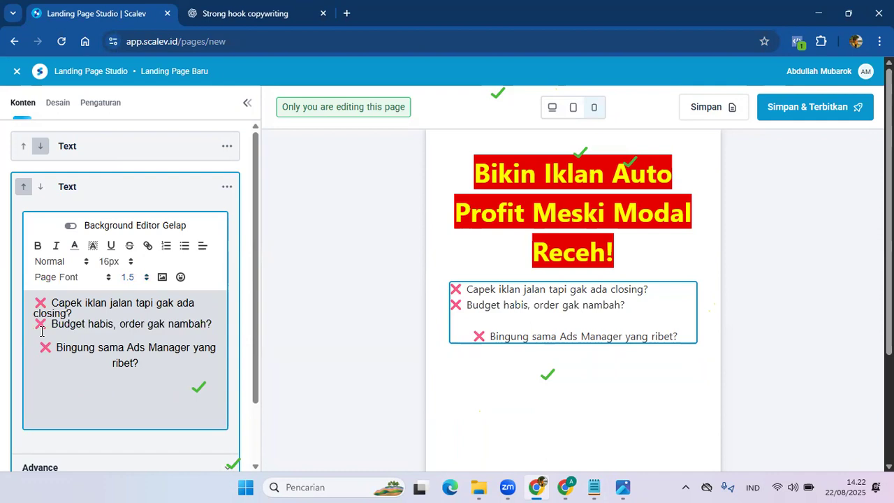
left_click(40, 349)
key("BackSpace")
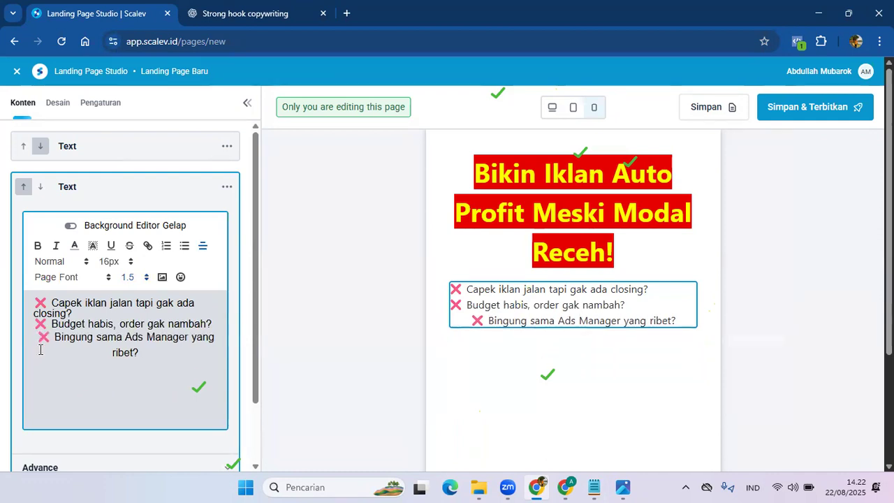
key("BackSpace")
key("Return")
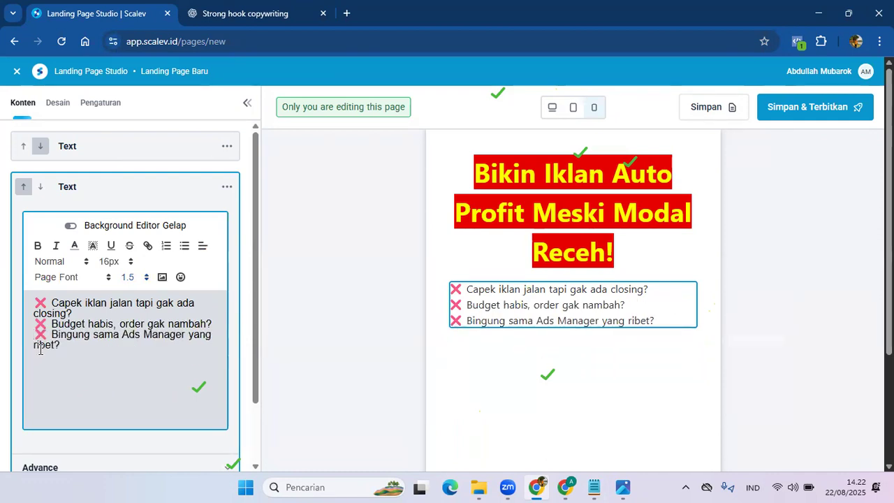
Step: Format the pain-point list as bold 16px Poppins
key("ctrl+a")
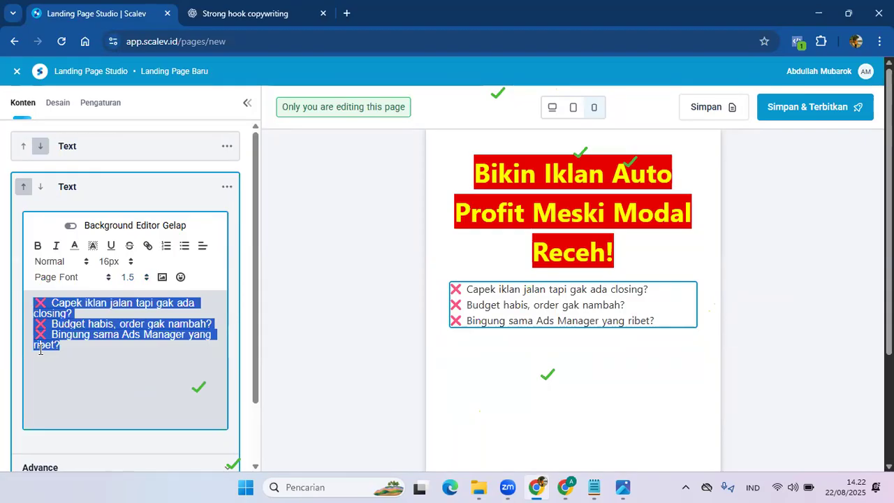
left_click(38, 251)
left_click(50, 278)
scroll(50, 307, "up", 2)
left_click(51, 313)
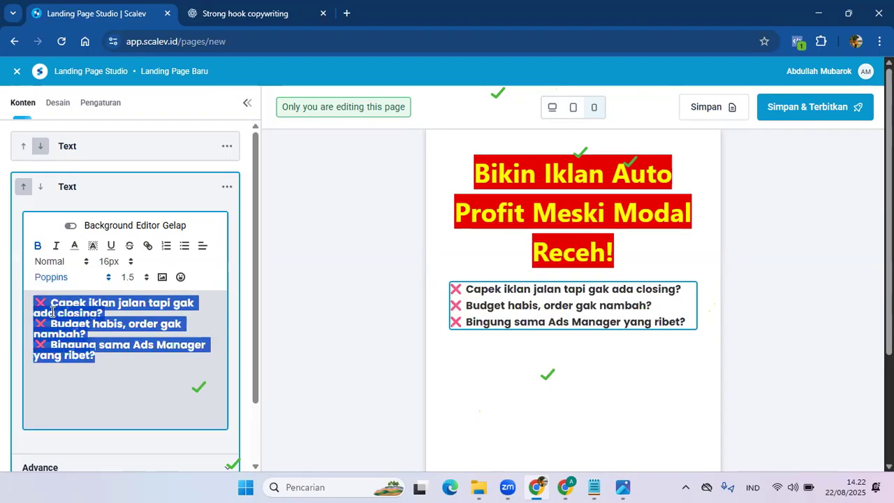
left_click(111, 262)
scroll(114, 302, "down", 3)
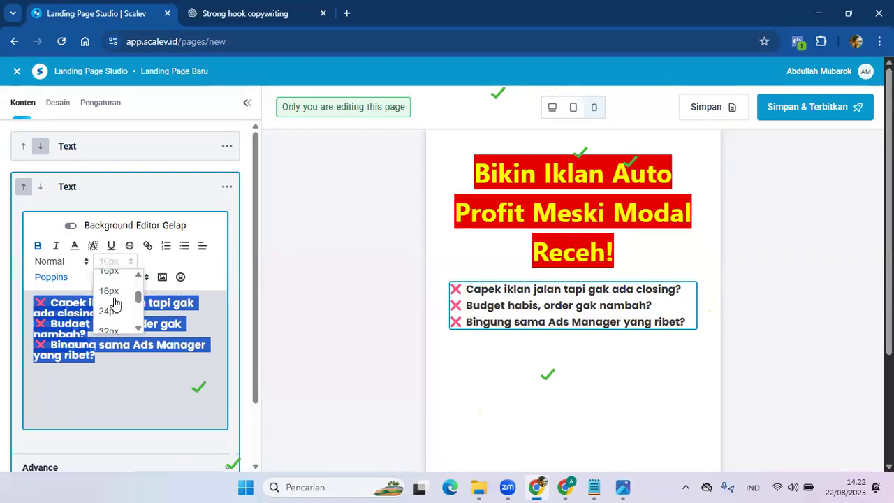
left_click(113, 315)
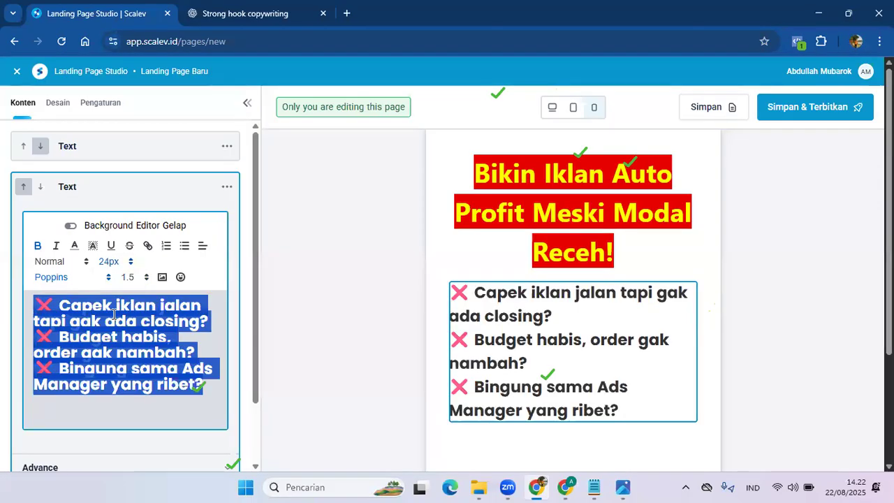
left_click(106, 261)
left_click(107, 289)
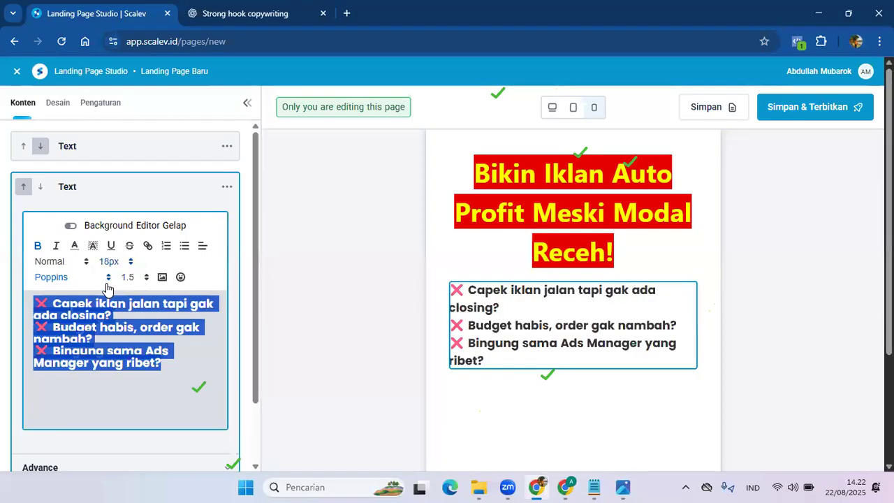
left_click(107, 261)
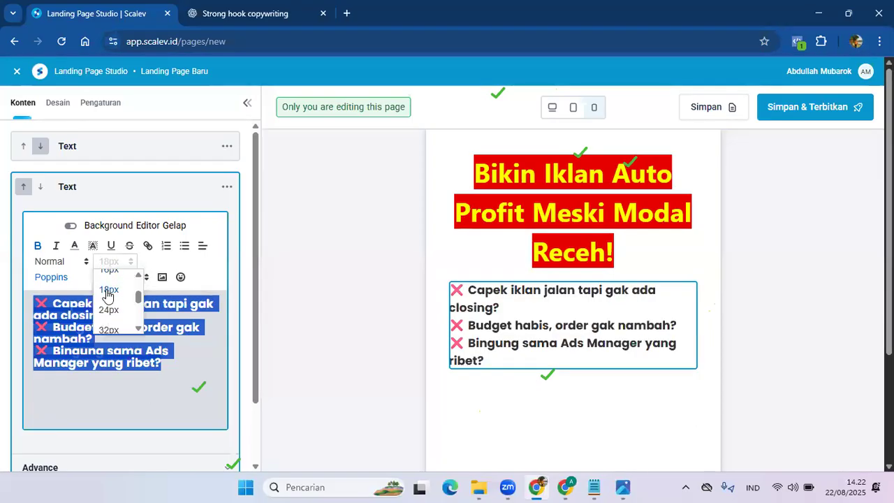
left_click(108, 276)
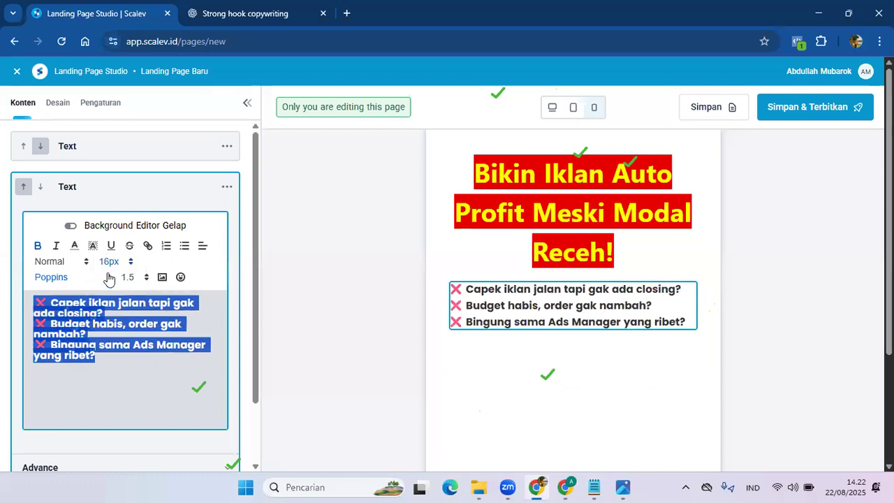
left_click(334, 337)
scroll(334, 332, "down", 1)
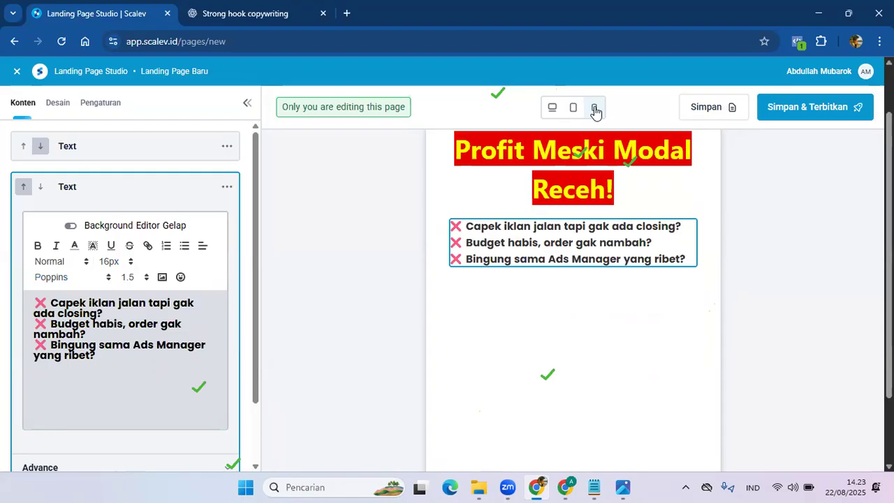
left_click(190, 393)
scroll(204, 412, "down", 1)
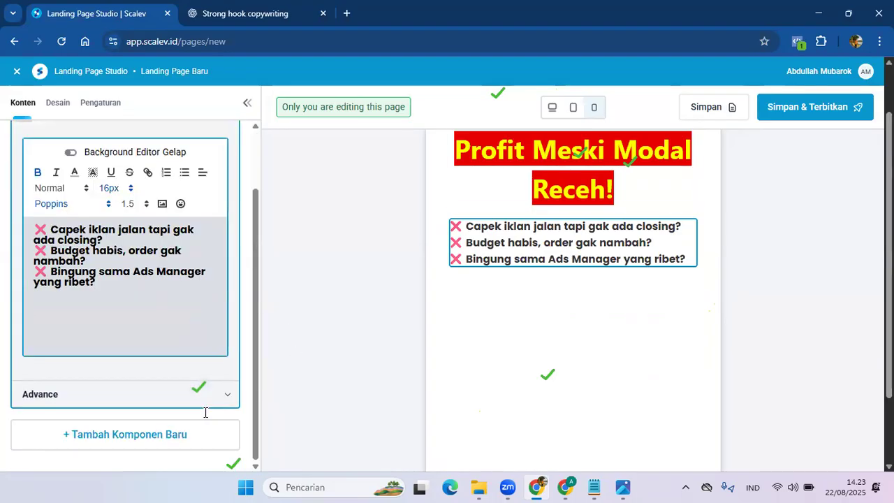
Step: Add a new text block holding the 'Tenang, kamu gak sendirian…' sentence copied from ChatGPT
left_click(123, 434)
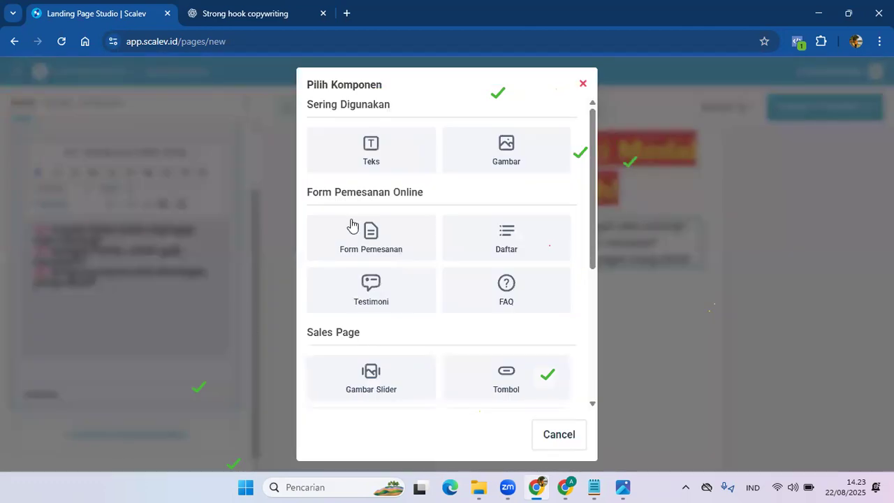
left_click(359, 170)
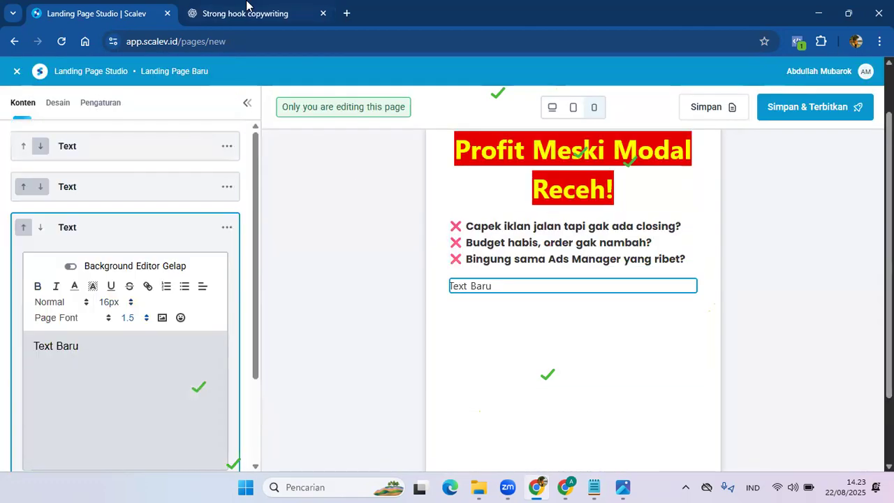
key("ctrl+Tab")
scroll(376, 264, "up", 20)
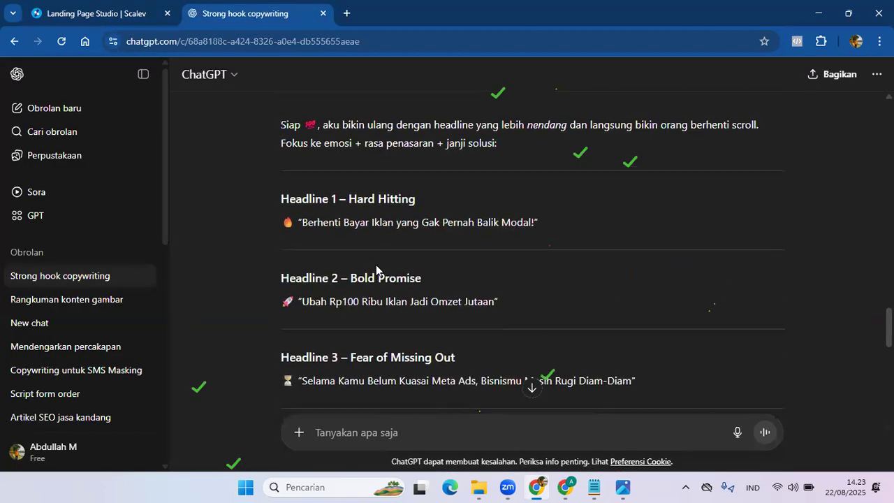
scroll(376, 264, "up", 5)
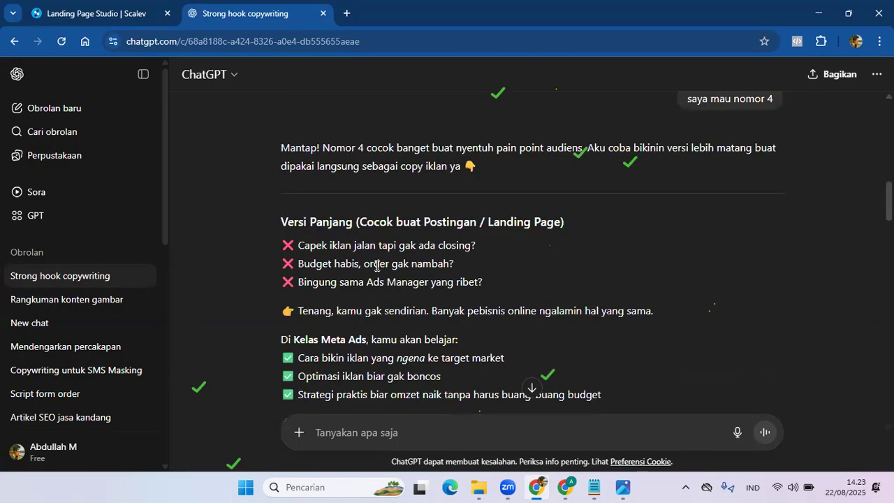
scroll(376, 265, "down", 1)
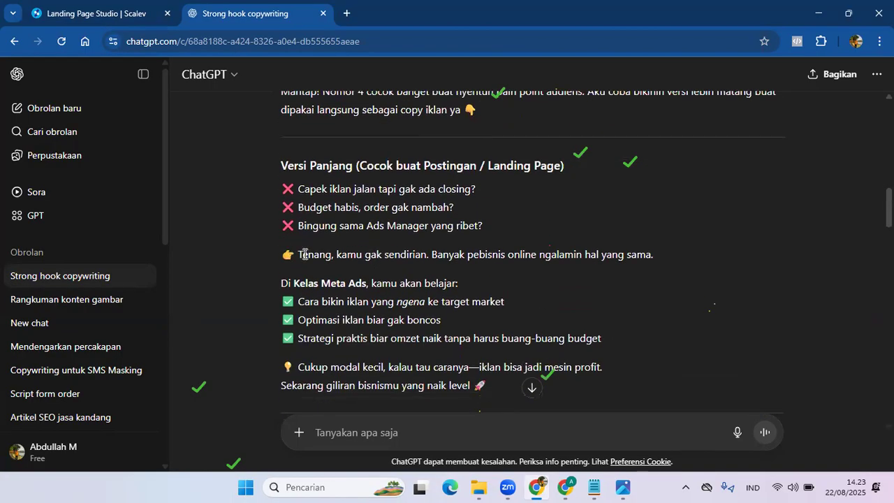
left_click_drag(296, 253, 670, 244)
key("ctrl+c")
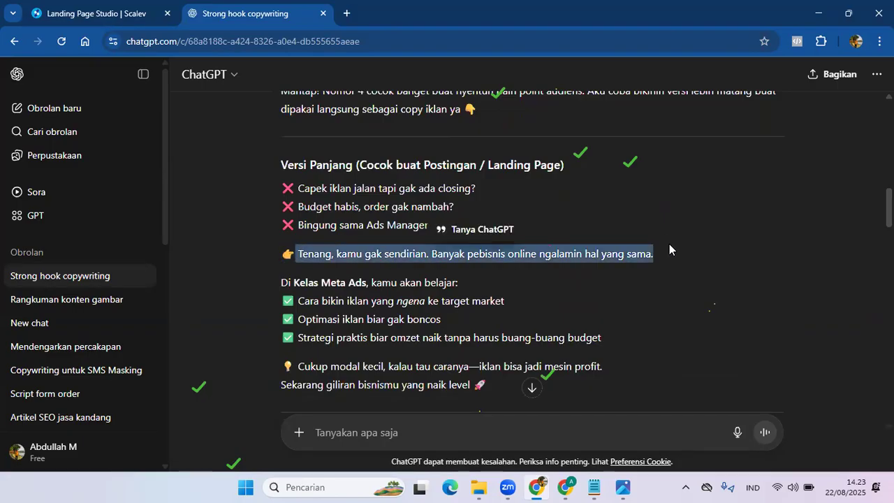
left_click(119, 11)
left_click(94, 342)
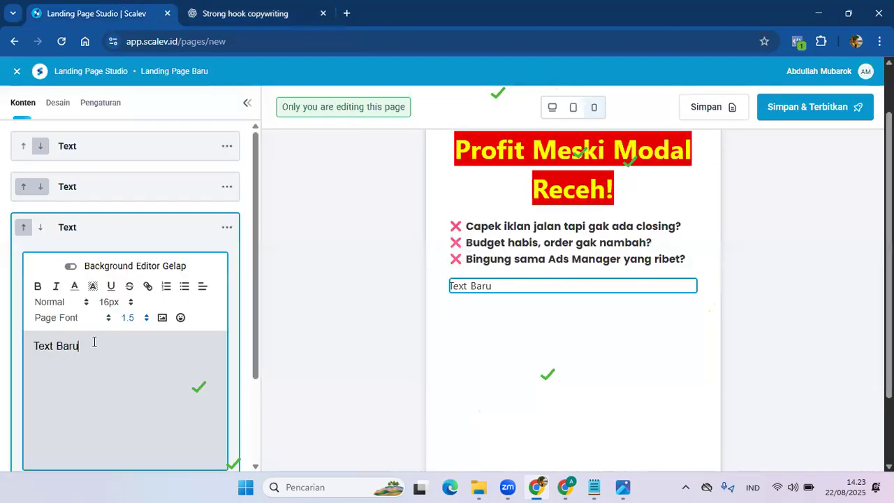
key("ctrl+a")
key("ctrl+v")
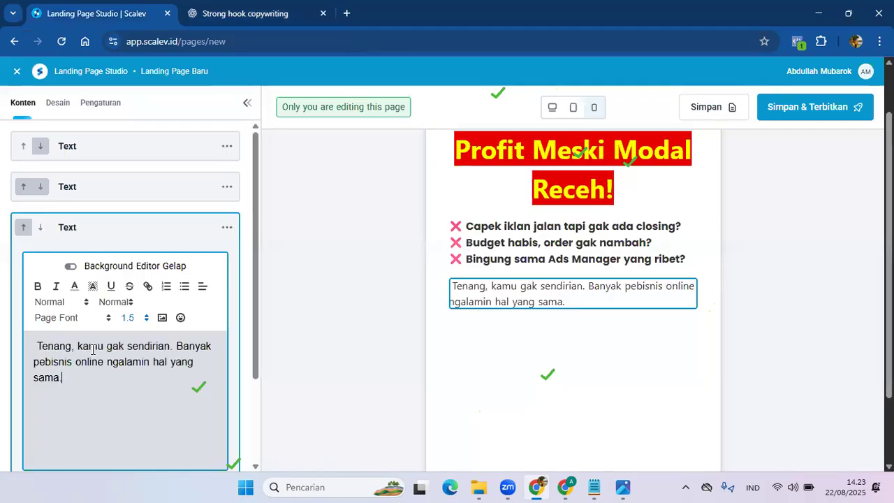
left_click(37, 346)
key("BackSpace")
Step: Set the reassurance sentence to bold Poppins
key("ctrl+a")
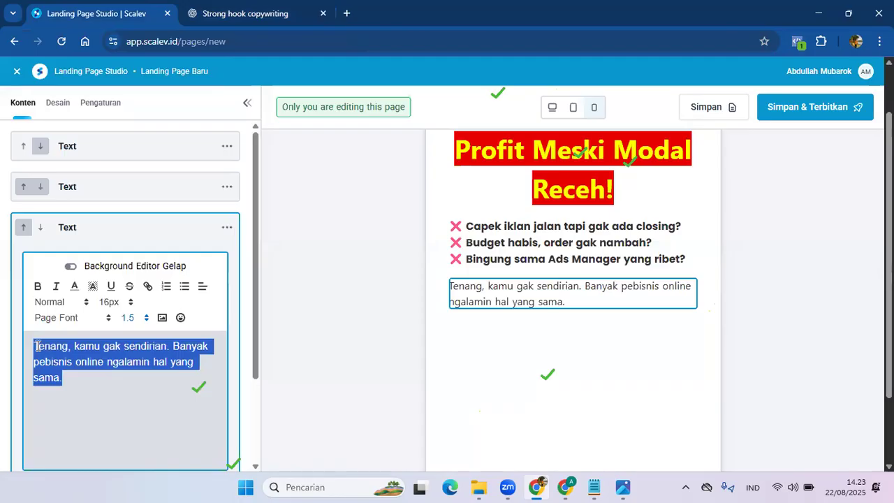
left_click(55, 321)
scroll(58, 389, "down", 2)
left_click(58, 356)
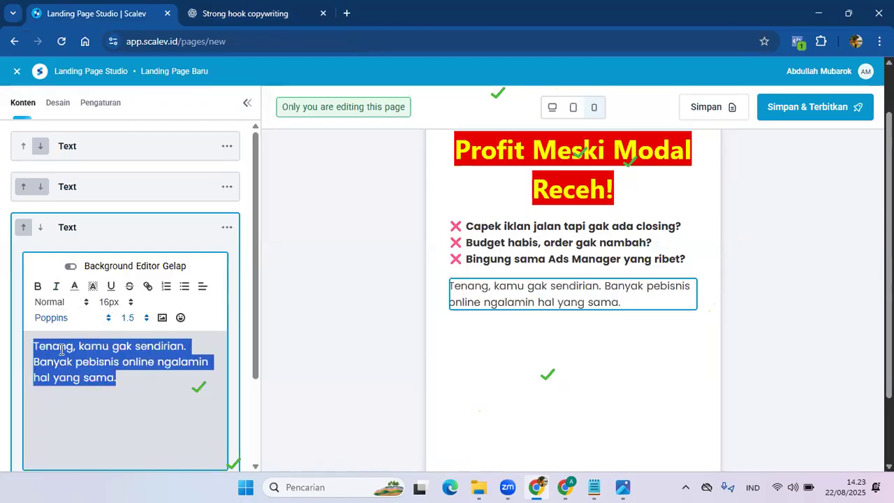
left_click(37, 287)
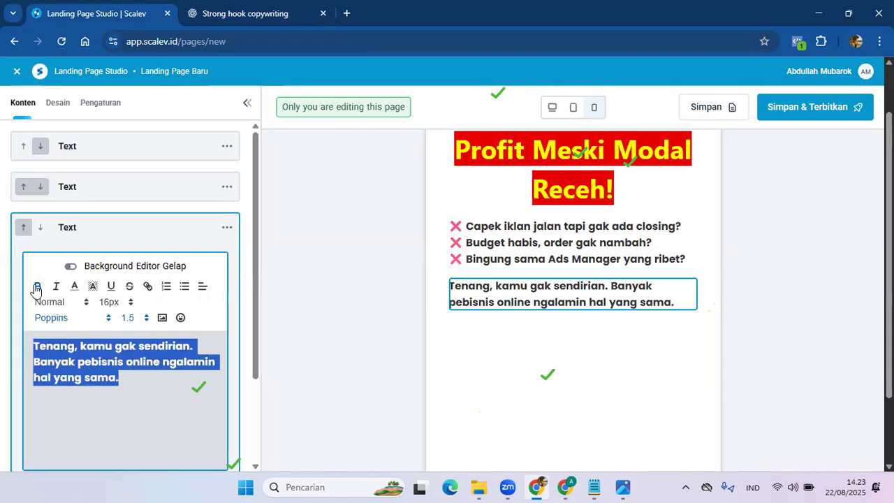
Step: Move 'Banyak…' onto its own line and centre the reassurance text
left_click(144, 382)
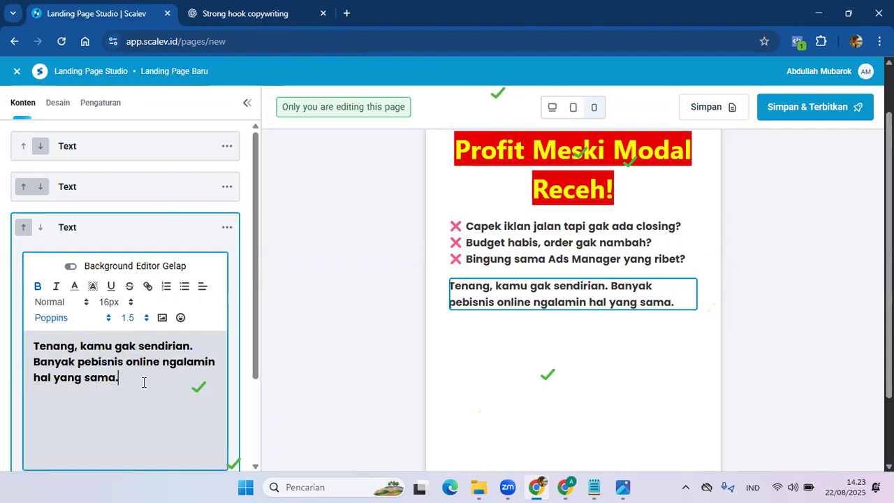
left_click(33, 362)
key("Return")
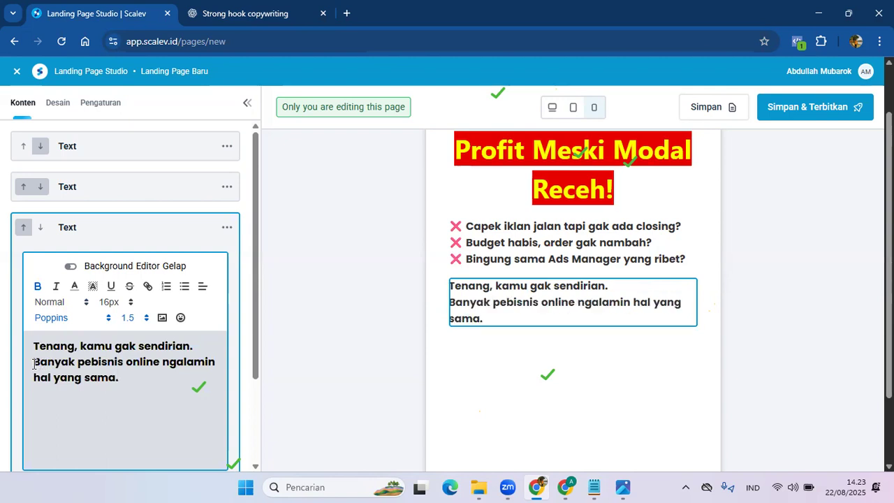
key("Return")
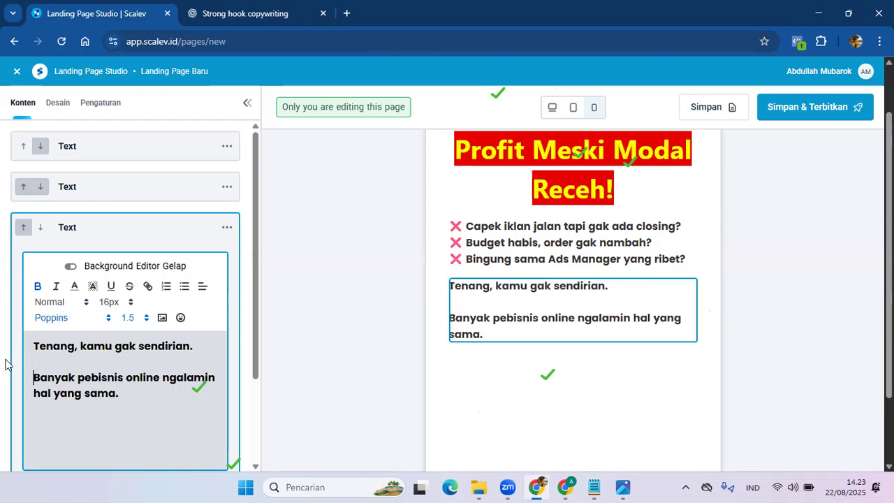
key("BackSpace")
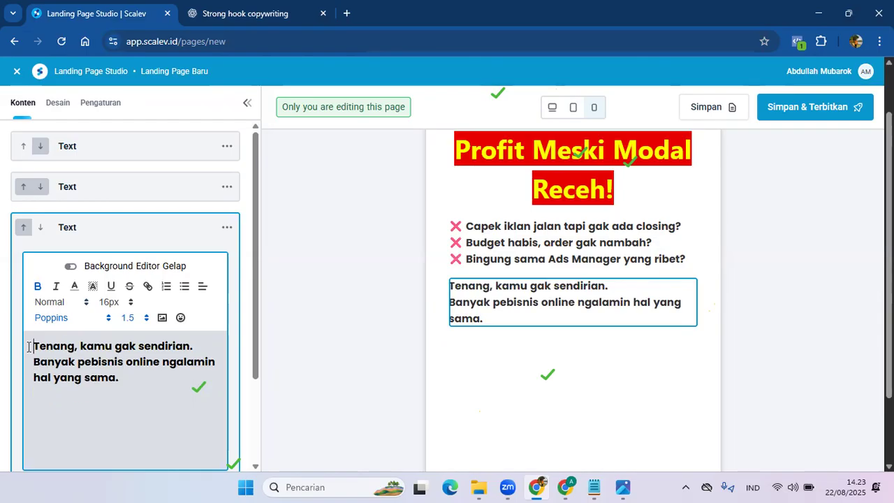
key("ctrl+a")
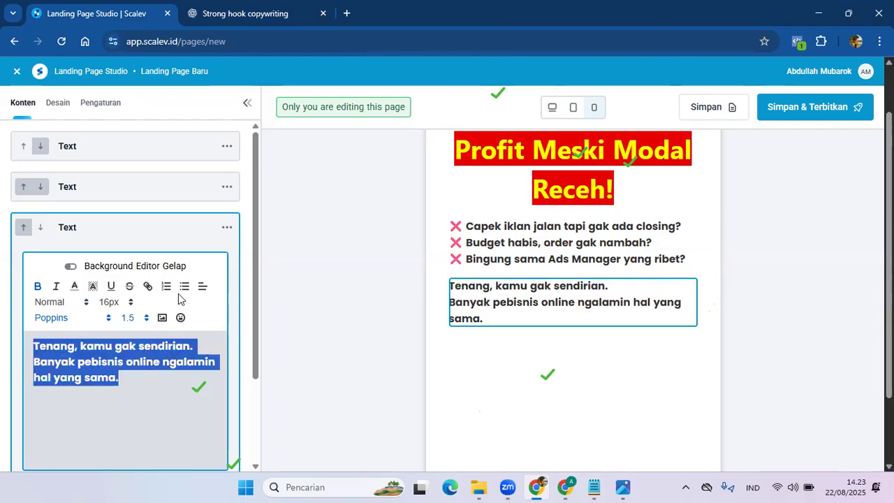
left_click(202, 287)
left_click(202, 319)
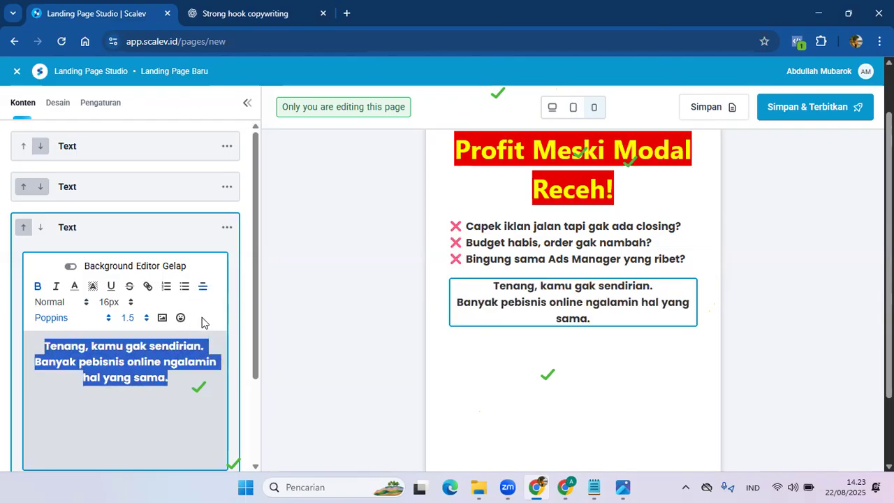
left_click(155, 363)
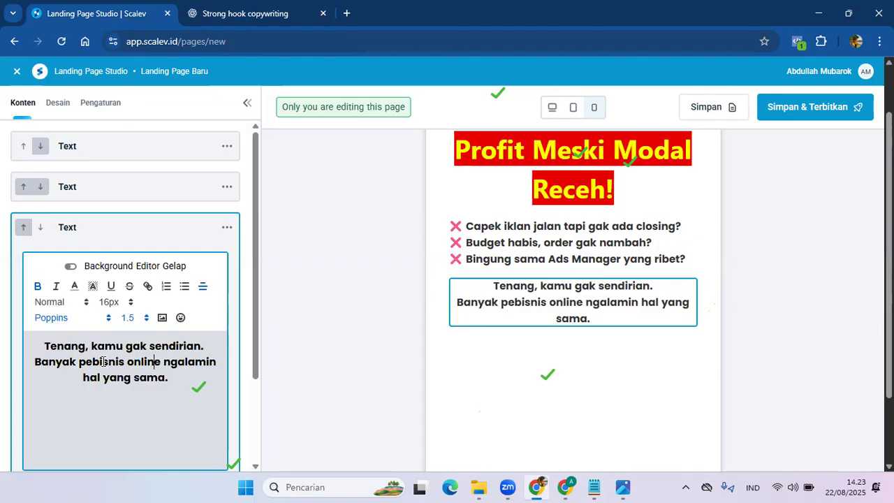
Step: Make 'Tenang, kamu gak sendirian.' white text on a black highlight
left_click(208, 343, "shift")
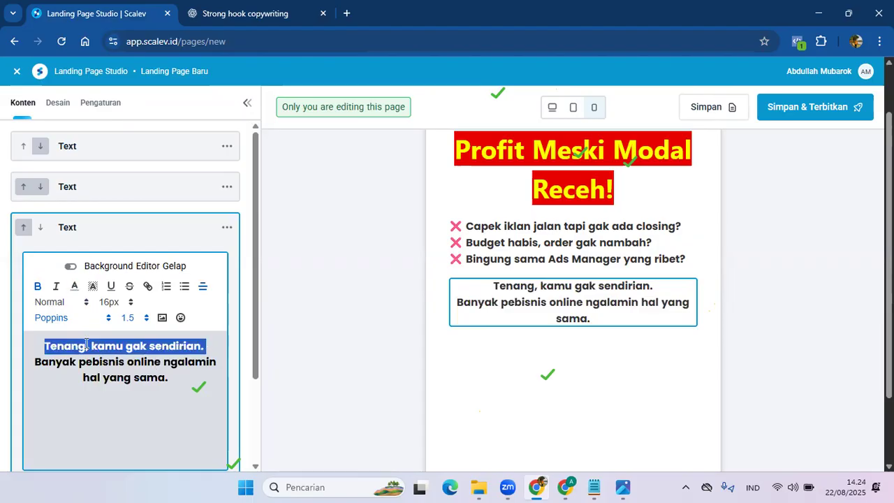
left_click(74, 287)
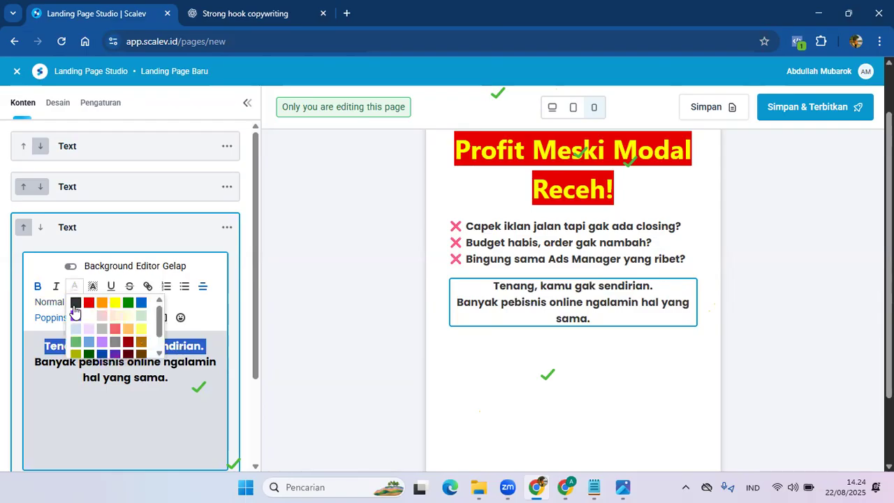
left_click(75, 304)
left_click(74, 286)
left_click(88, 315)
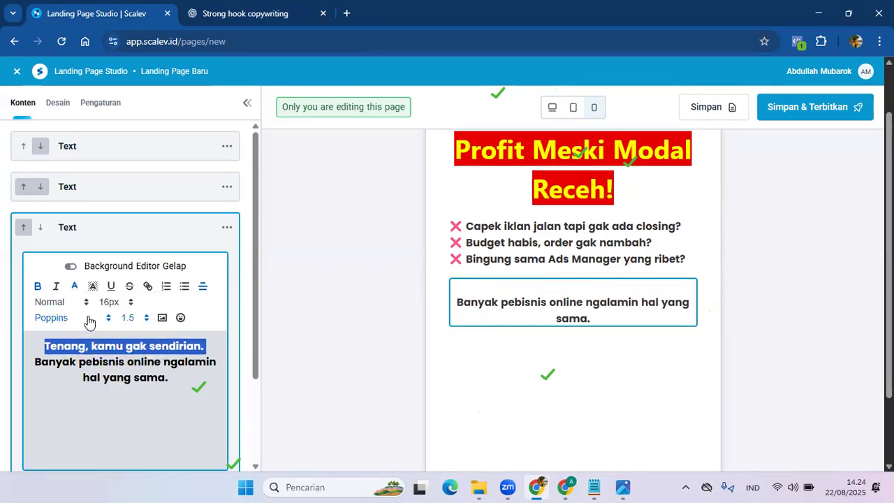
left_click(96, 287)
left_click(107, 302)
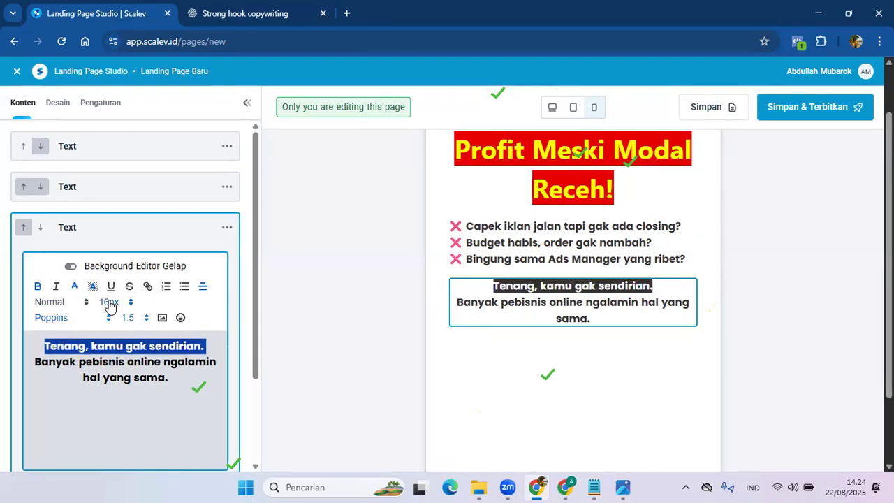
left_click(79, 365)
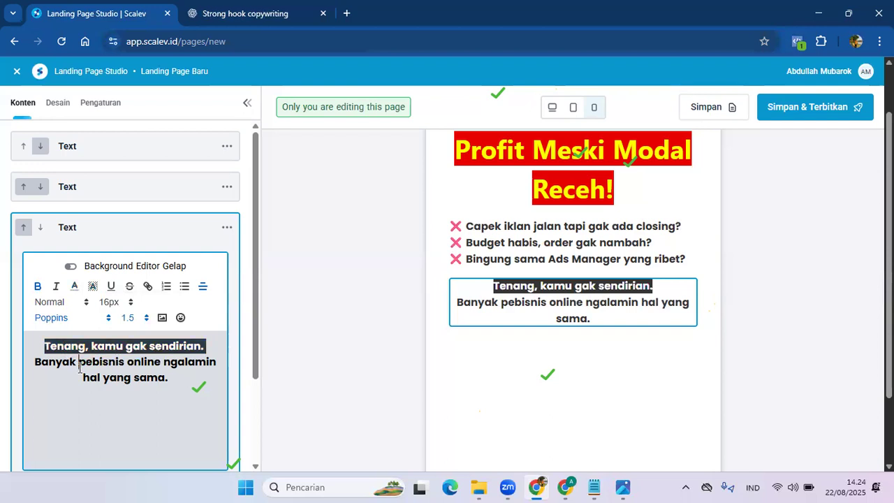
scroll(79, 369, "down", 1)
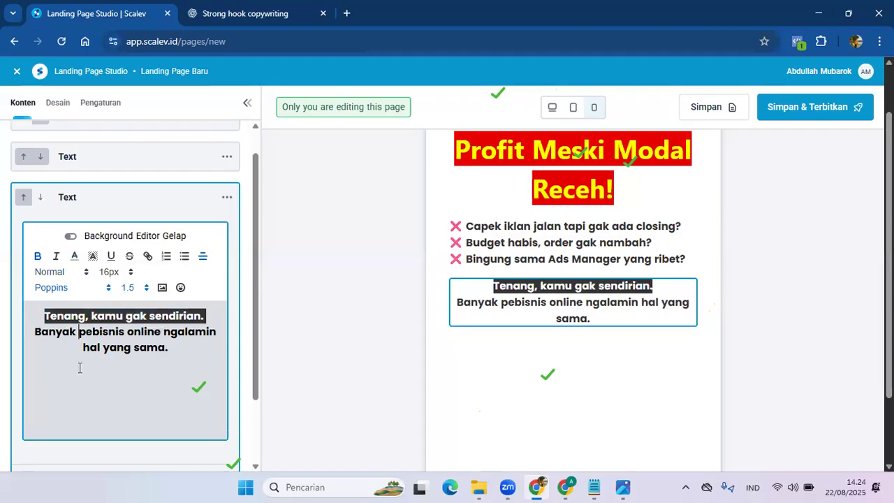
Step: Set the whole reassurance text to 24px
key("ctrl+a")
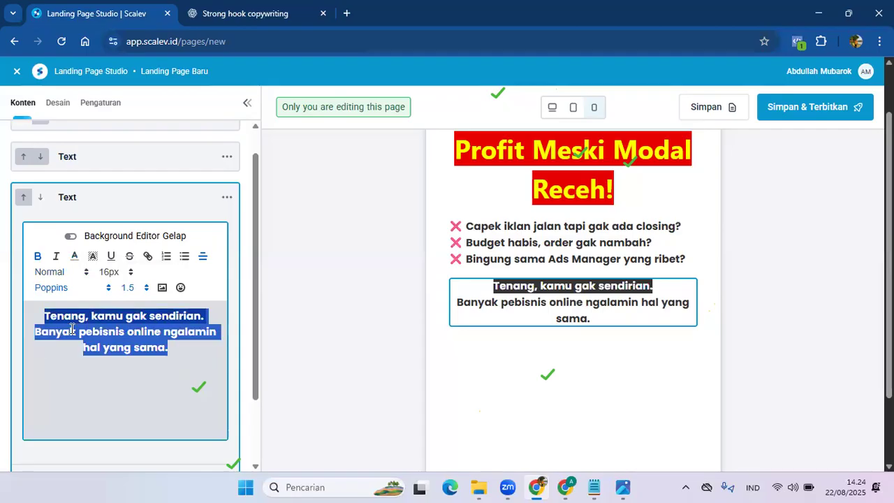
left_click(110, 272)
scroll(109, 305, "down", 2)
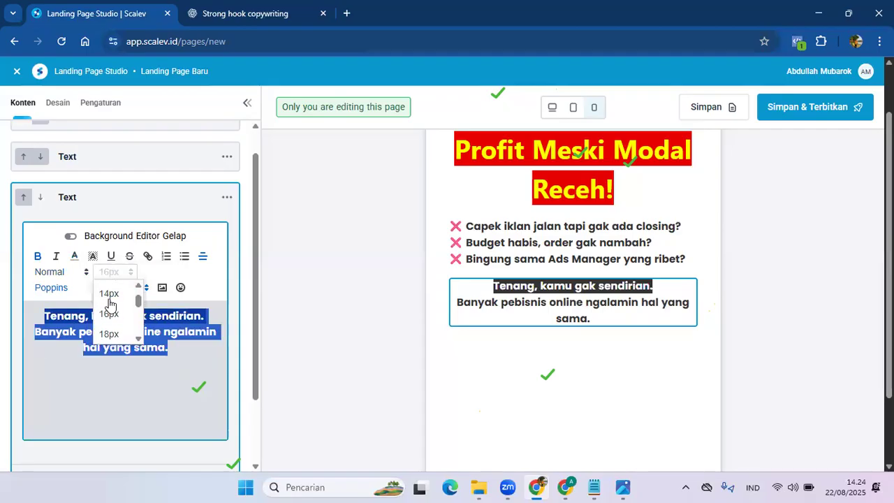
left_click(109, 334)
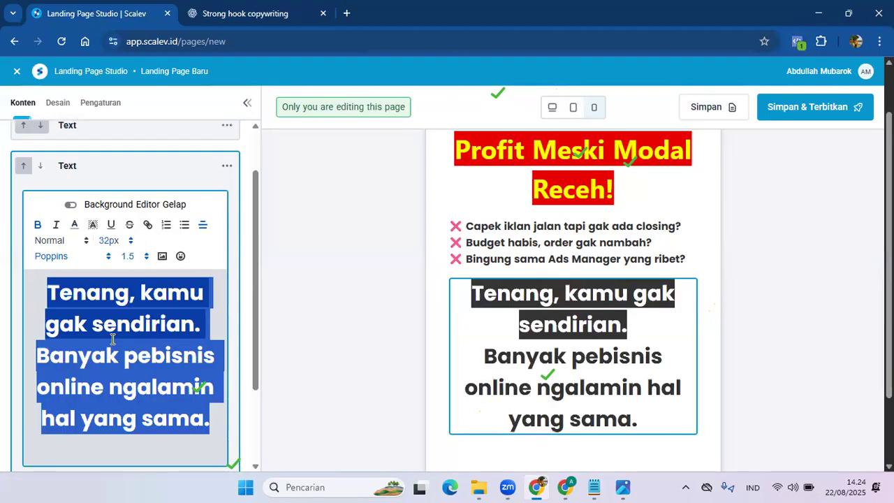
left_click(114, 240)
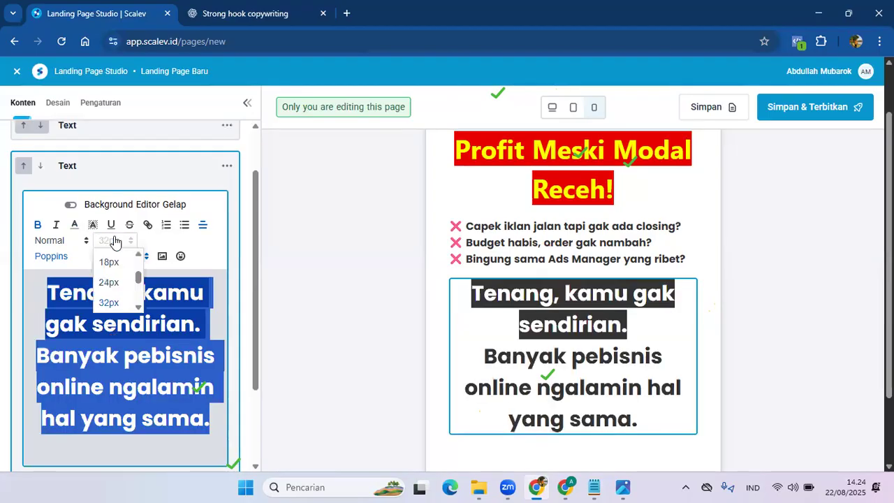
left_click(110, 281)
left_click(139, 377)
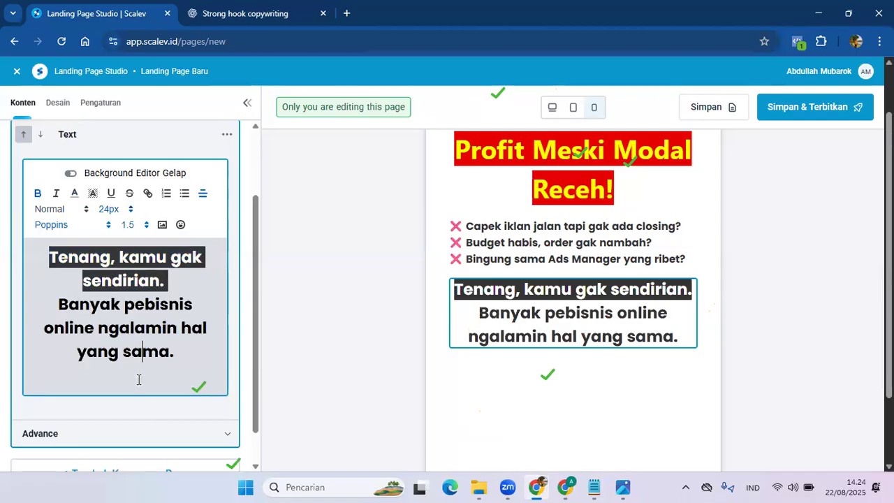
left_click(421, 320)
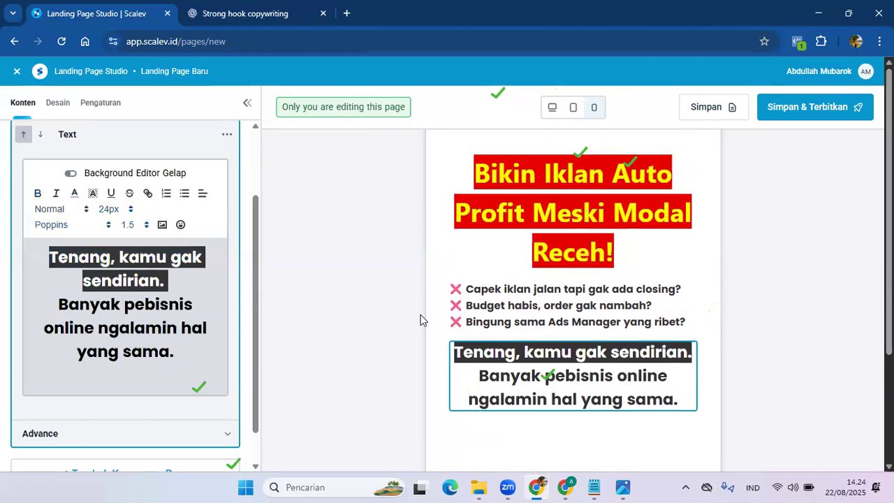
left_click(548, 306)
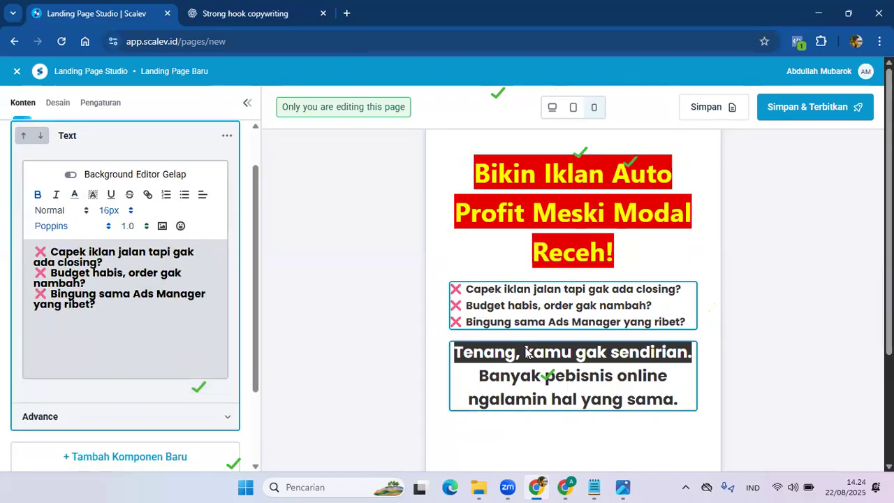
scroll(179, 314, "down", 3)
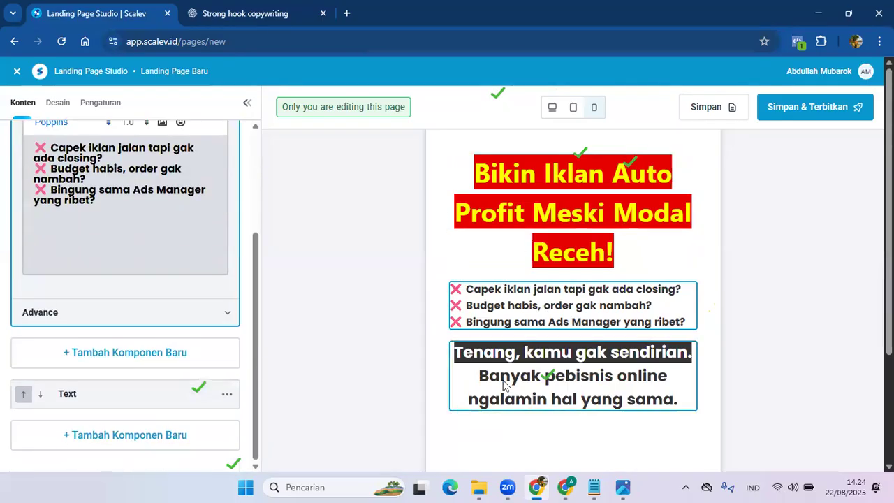
left_click(209, 12)
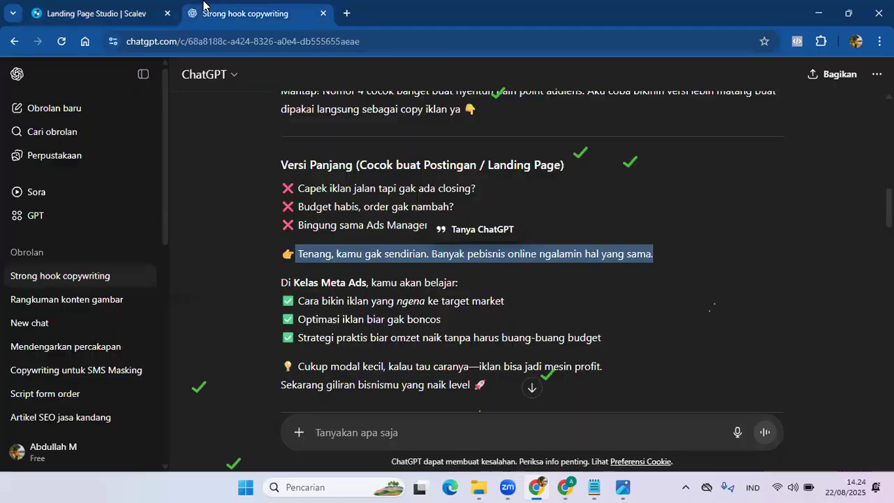
scroll(284, 276, "down", 1)
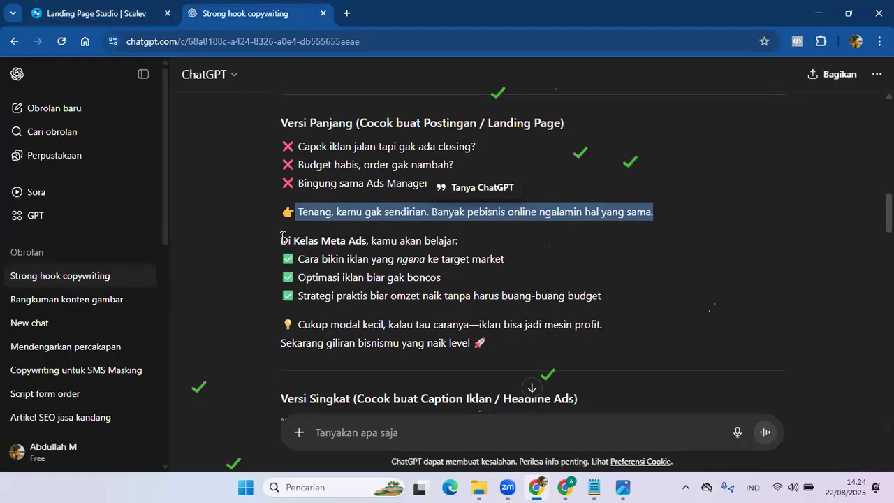
left_click(95, 7)
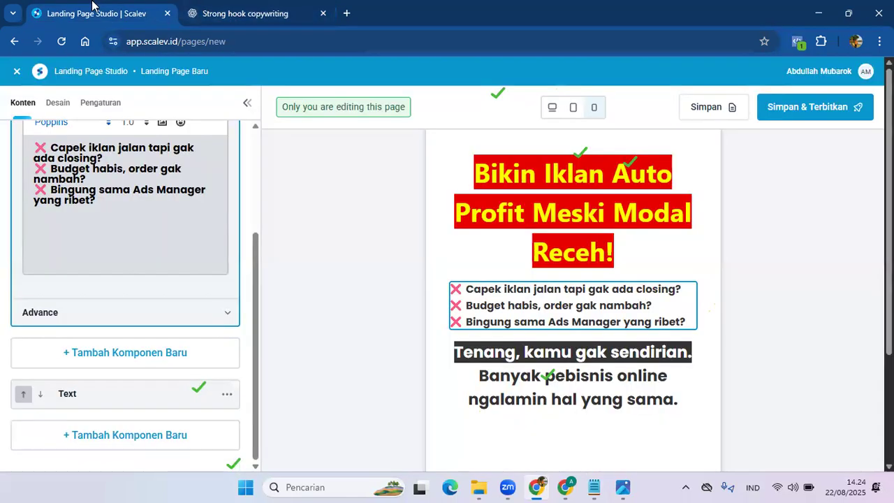
scroll(337, 283, "down", 1)
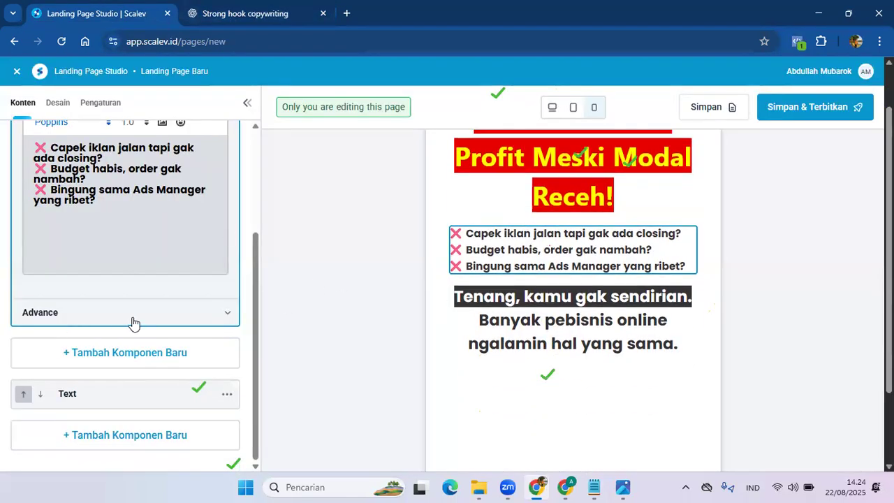
scroll(158, 247, "up", 1)
scroll(158, 248, "down", 1)
left_click(147, 400)
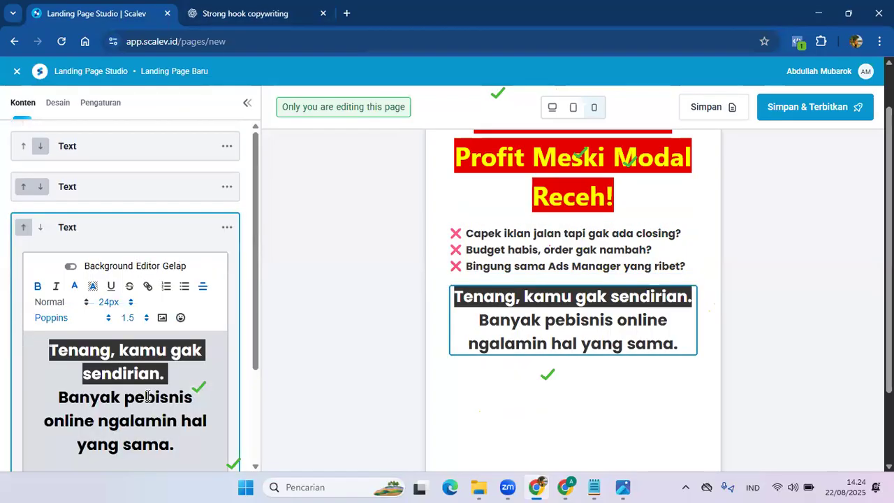
scroll(148, 396, "down", 2)
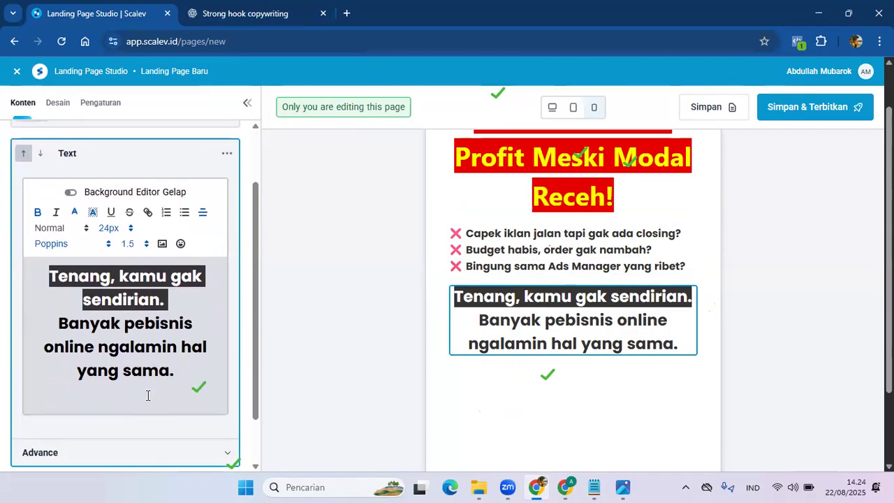
scroll(147, 396, "down", 2)
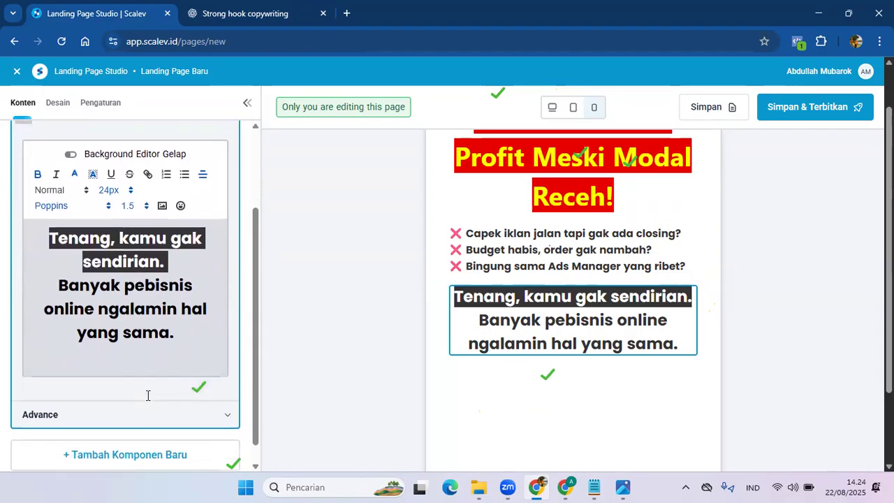
scroll(147, 400, "down", 2)
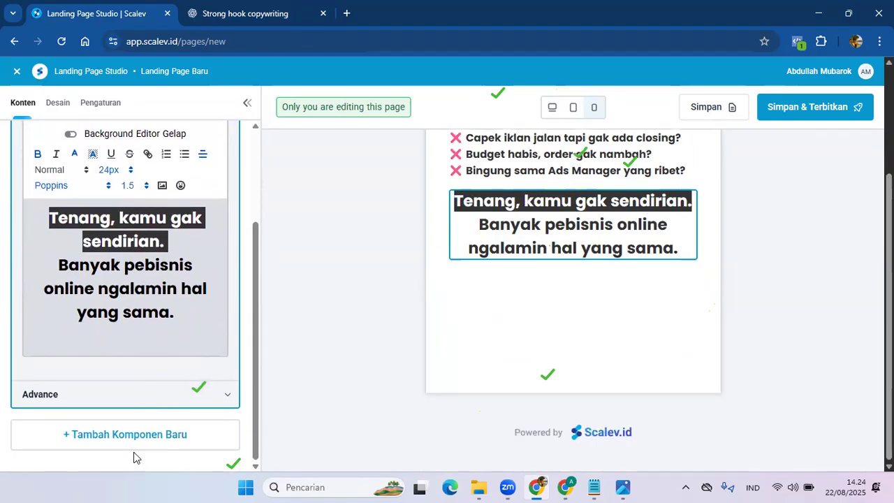
Step: Add an image block below the reassurance text and upload 'Adv titik terang kreatif'
left_click(123, 436)
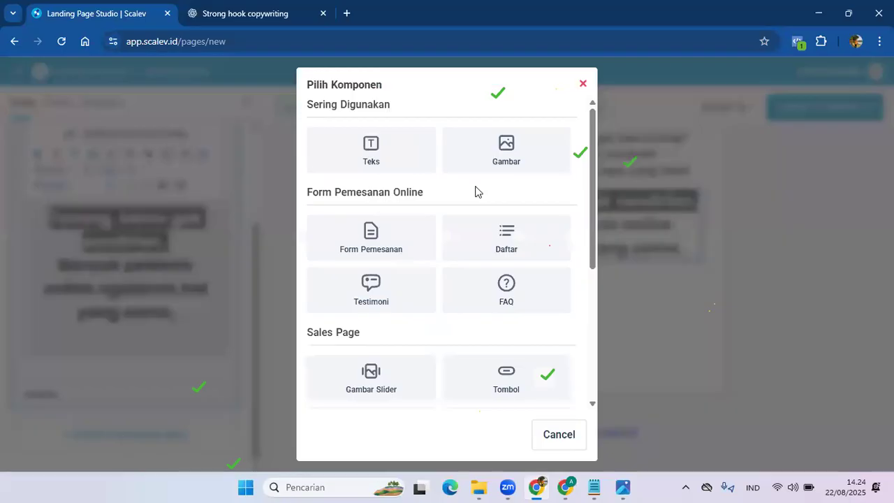
left_click(509, 150)
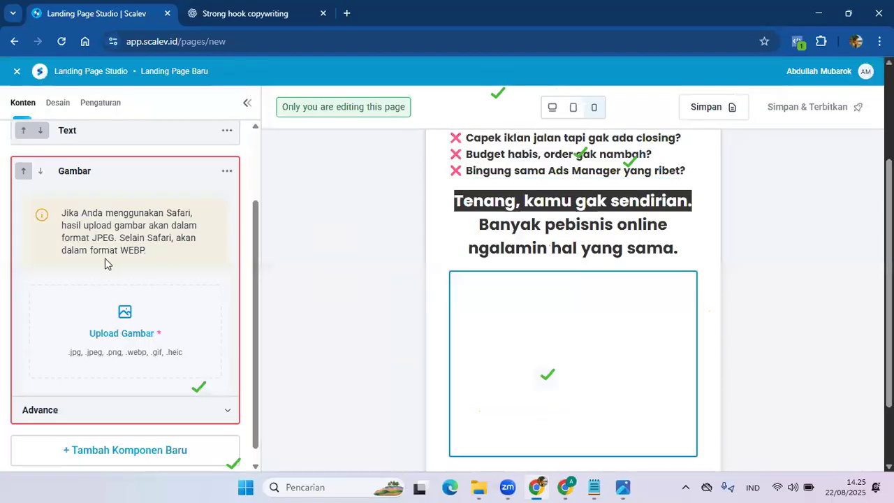
left_click(123, 320)
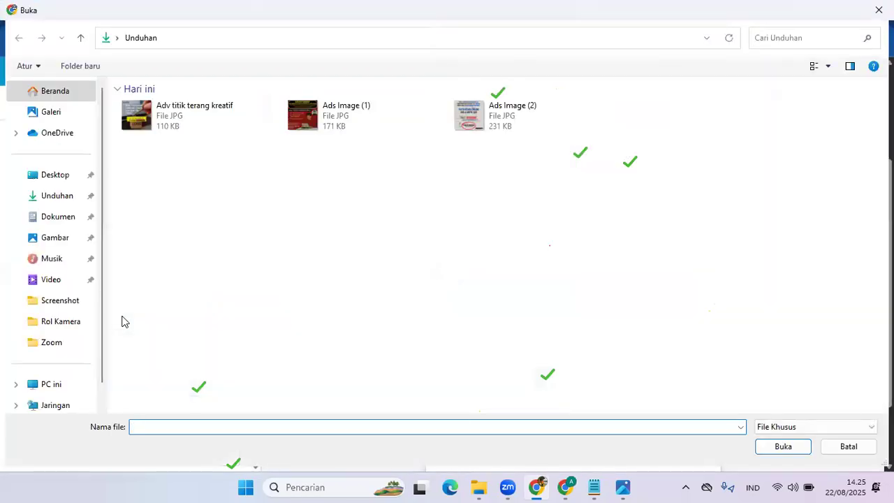
left_click(173, 131)
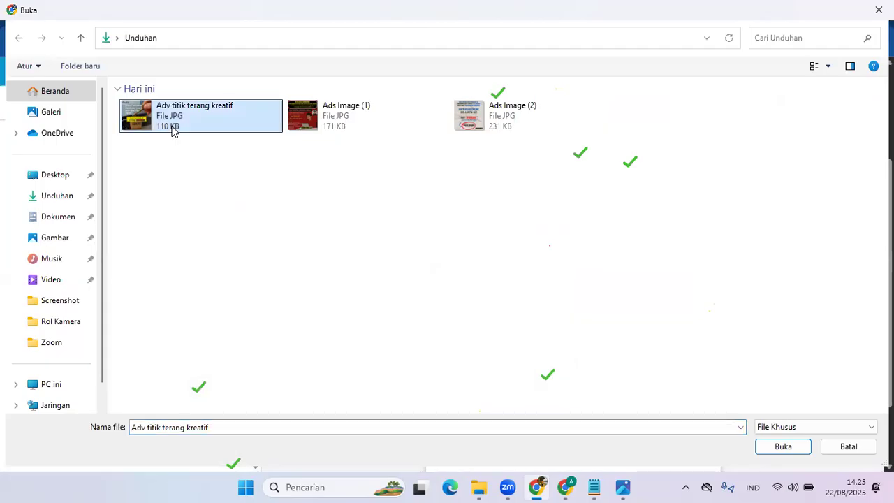
double_click(172, 131)
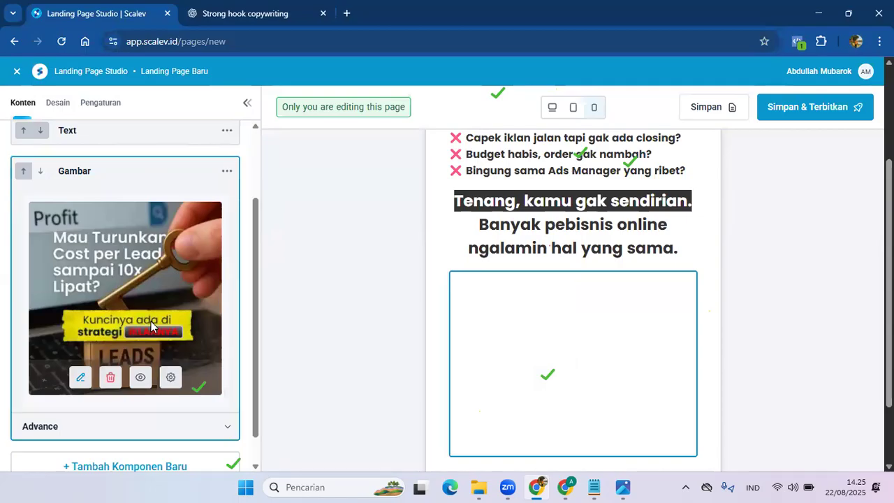
Step: Expand the image block's Advance settings and switch aspect ratio cropping off
scroll(151, 321, "down", 1)
scroll(452, 391, "down", 2)
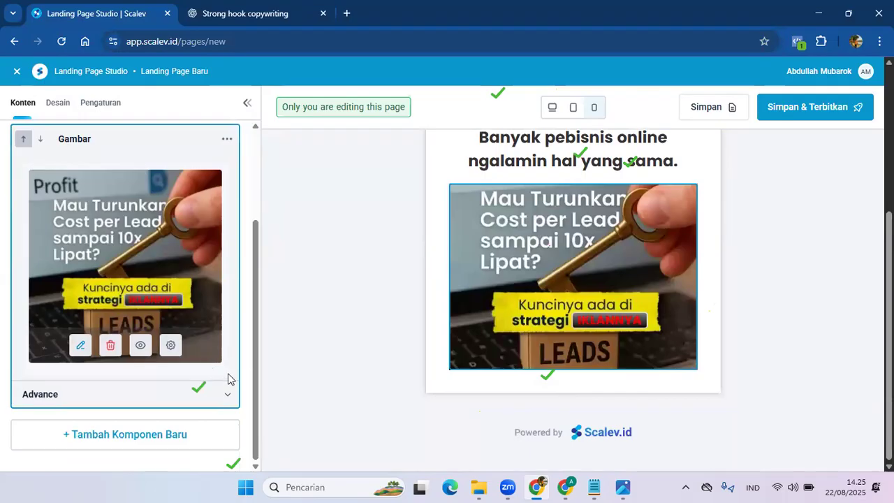
left_click(189, 394)
scroll(189, 401, "down", 3)
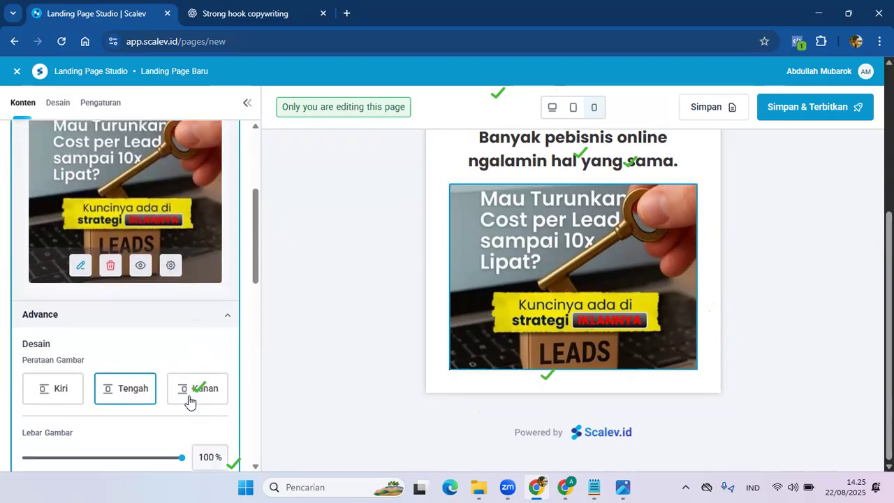
scroll(189, 402, "down", 4)
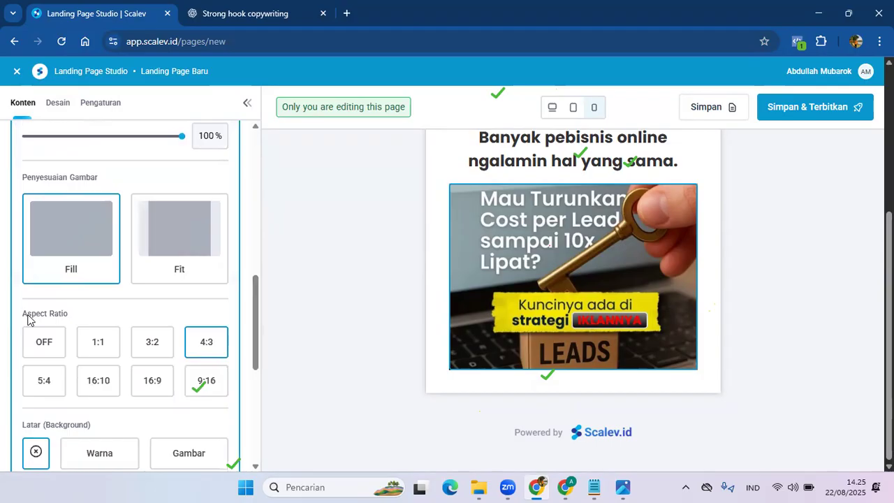
left_click(53, 347)
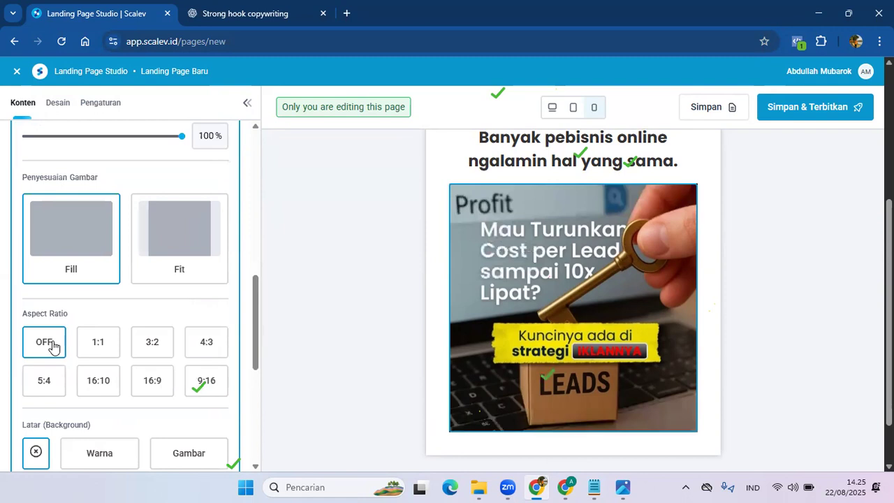
Step: Preview the 3:2, 4:3, 16:9 and 16:10 crops, then set Aspect Ratio back to OFF
scroll(499, 306, "down", 1)
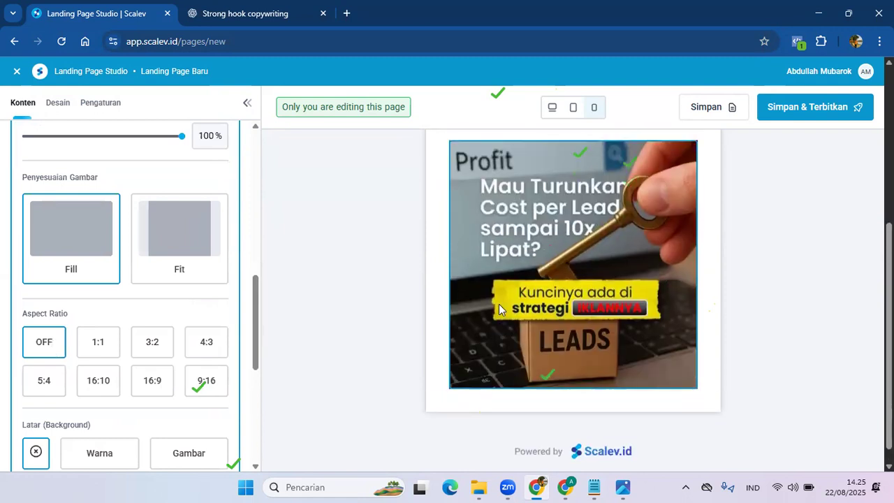
scroll(499, 310, "up", 2)
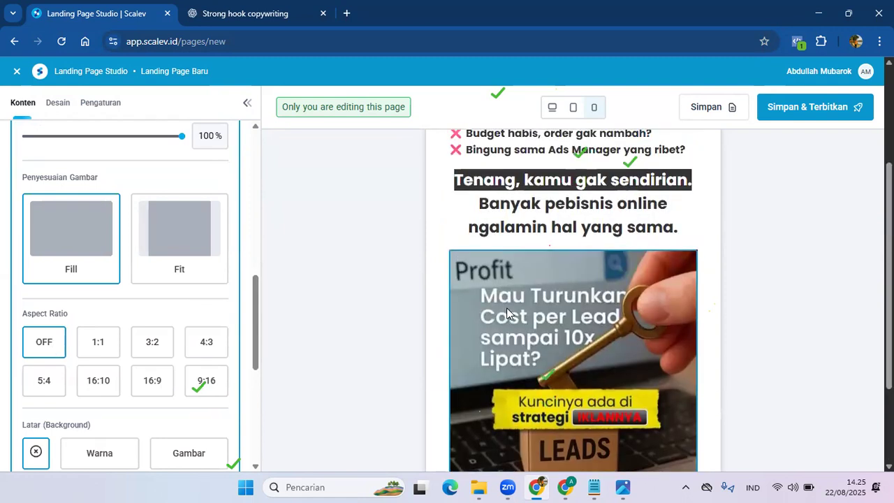
scroll(507, 313, "down", 1)
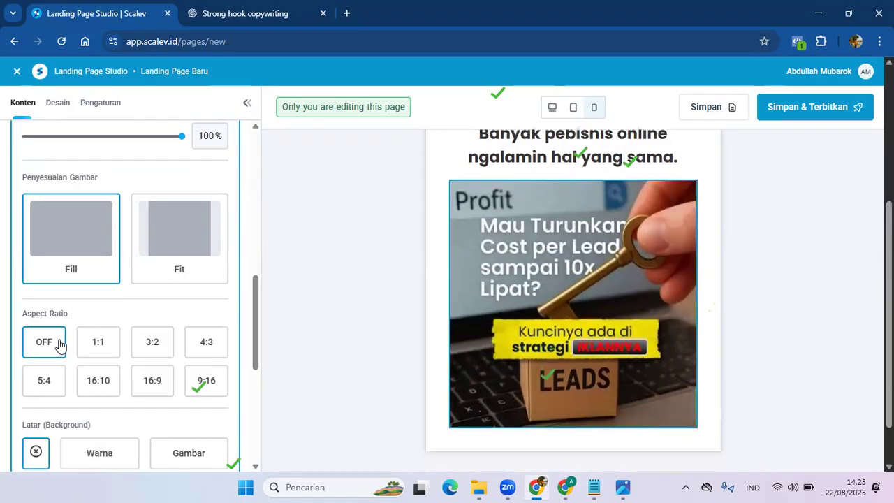
left_click(142, 353)
left_click(193, 355)
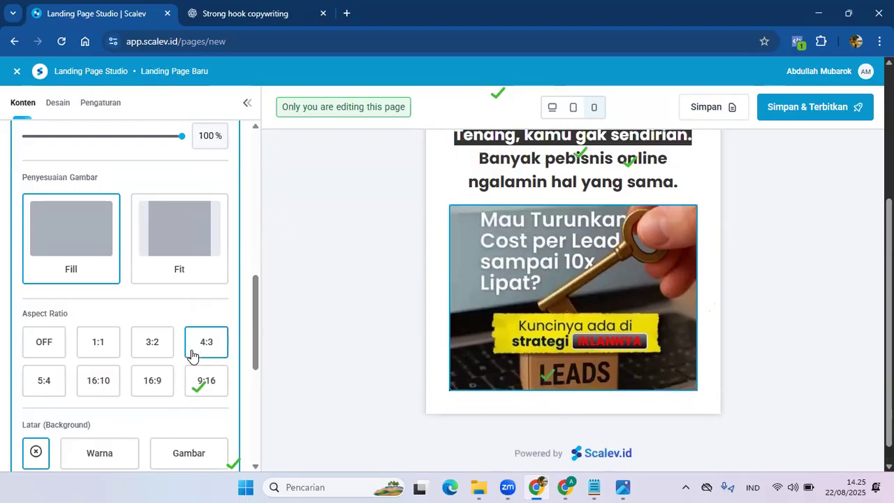
left_click(149, 391)
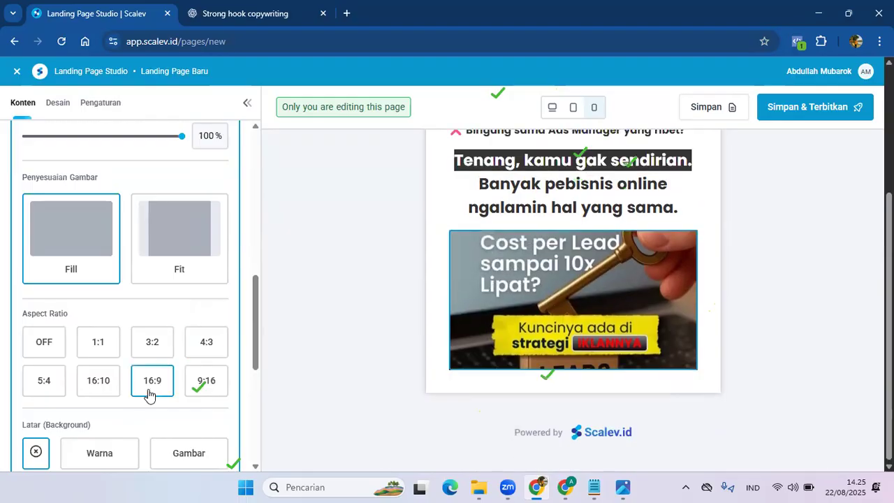
left_click(89, 385)
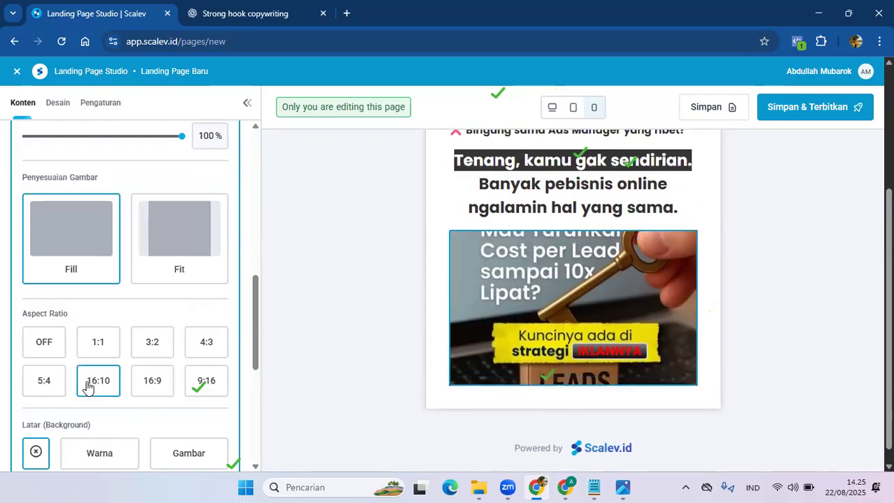
left_click(31, 343)
scroll(415, 361, "down", 2)
scroll(415, 356, "up", 2)
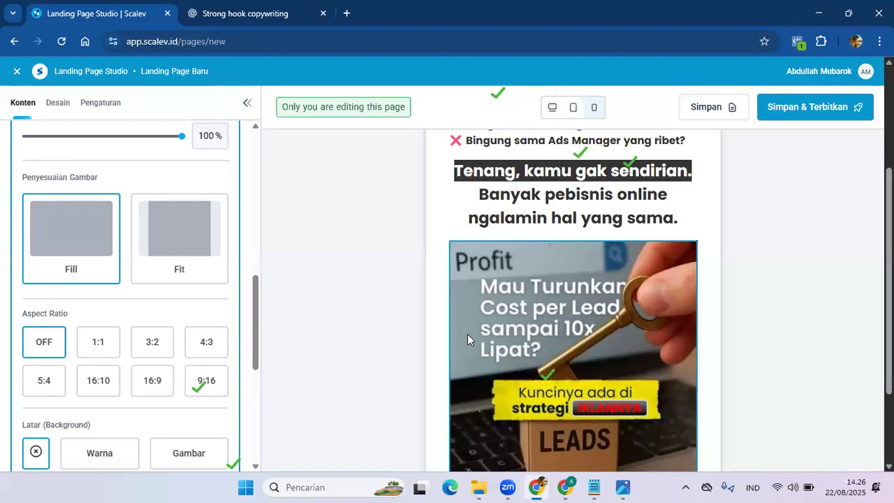
scroll(467, 339, "down", 2)
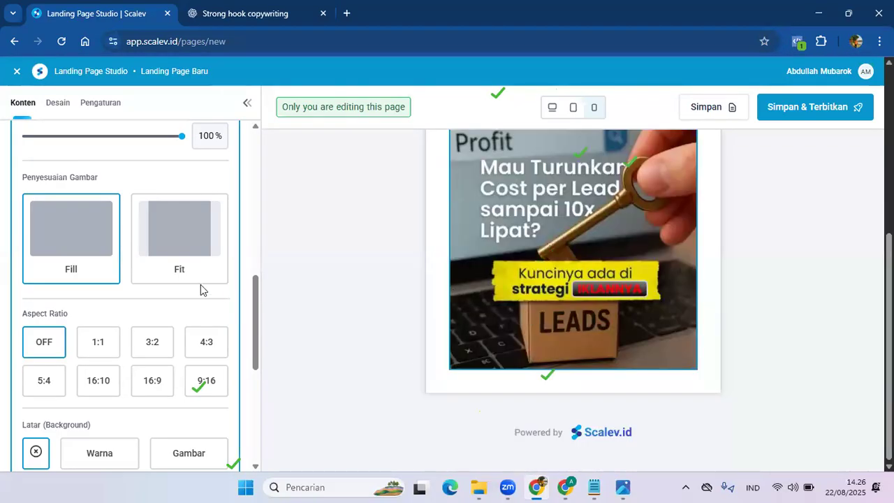
scroll(572, 315, "up", 5)
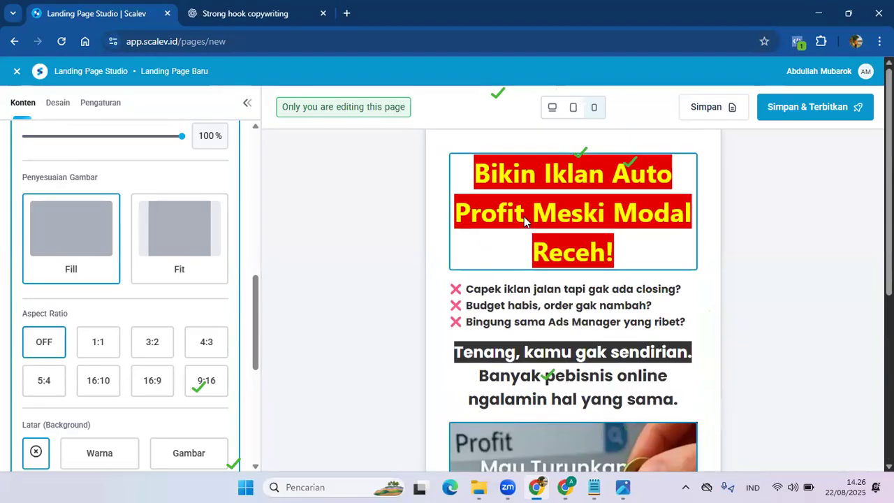
left_click(521, 290)
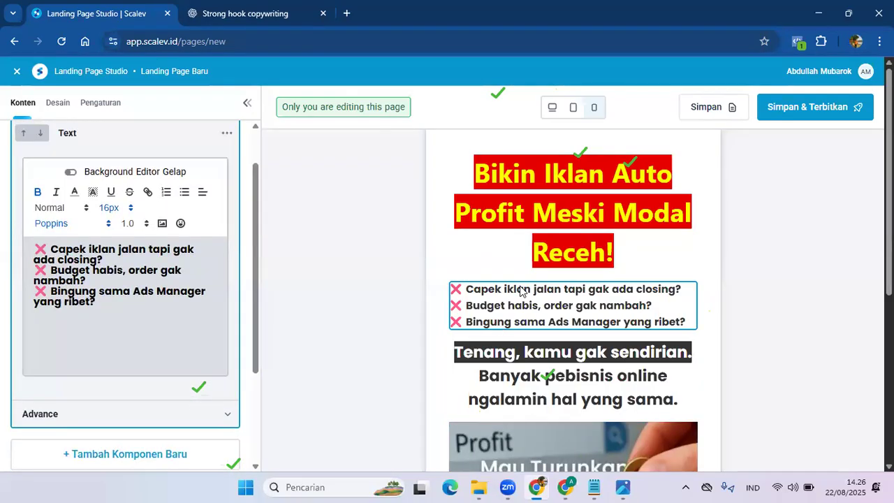
left_click(533, 391)
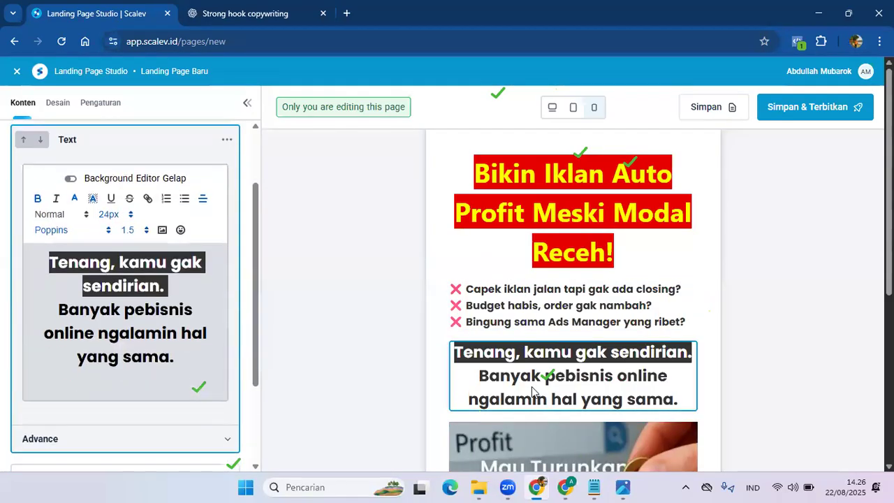
scroll(533, 389, "down", 5)
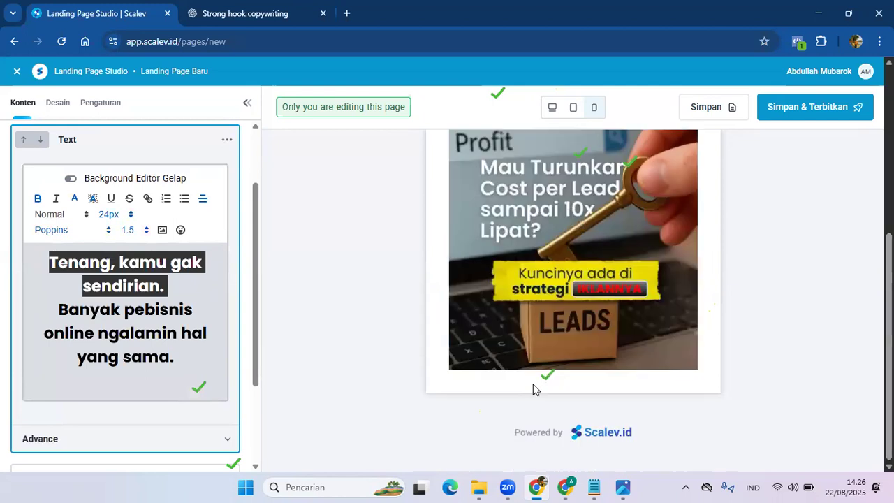
scroll(103, 360, "down", 1)
scroll(103, 360, "down", 1)
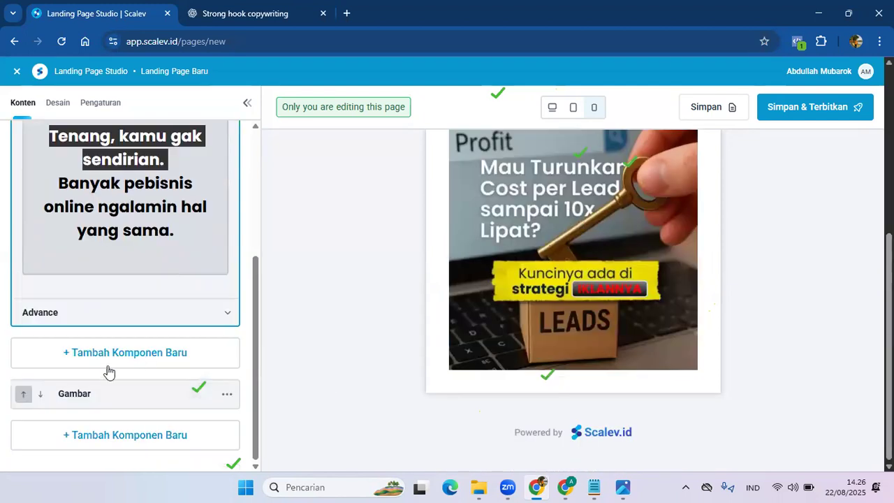
left_click(122, 405)
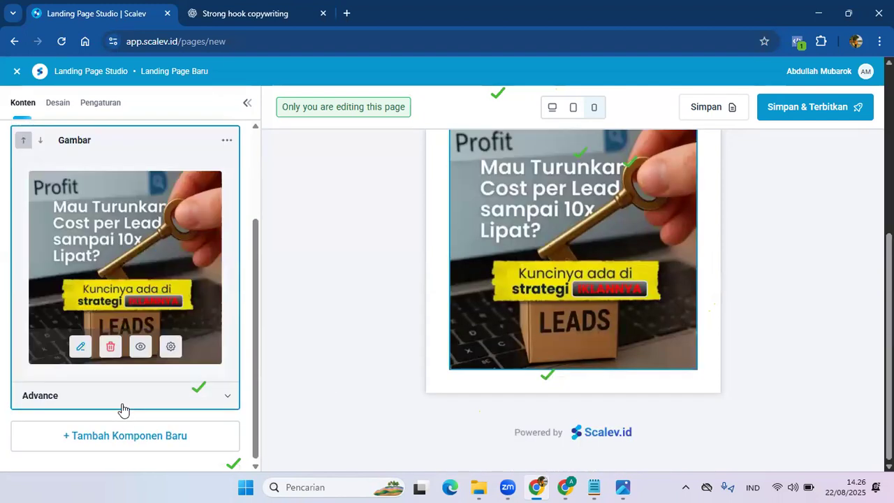
Step: Add a Teks component below the ad image, then return to the ChatGPT copywriting chat
left_click(118, 440)
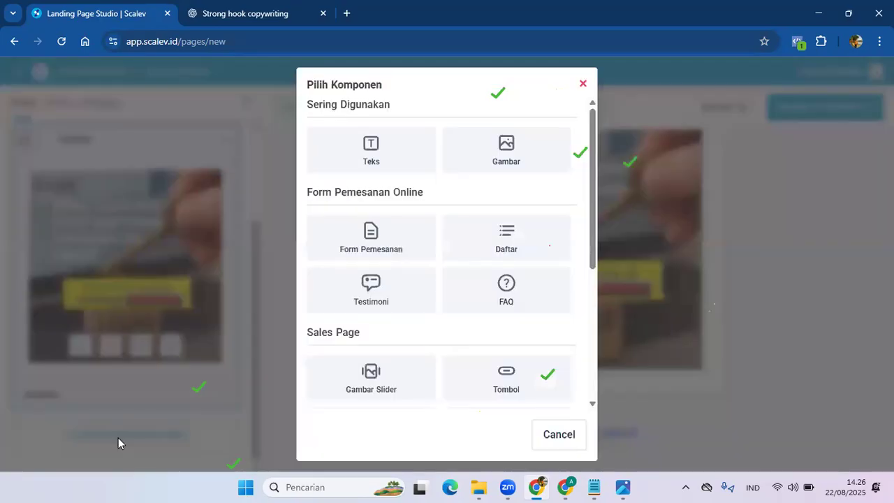
left_click(412, 142)
scroll(109, 347, "down", 2)
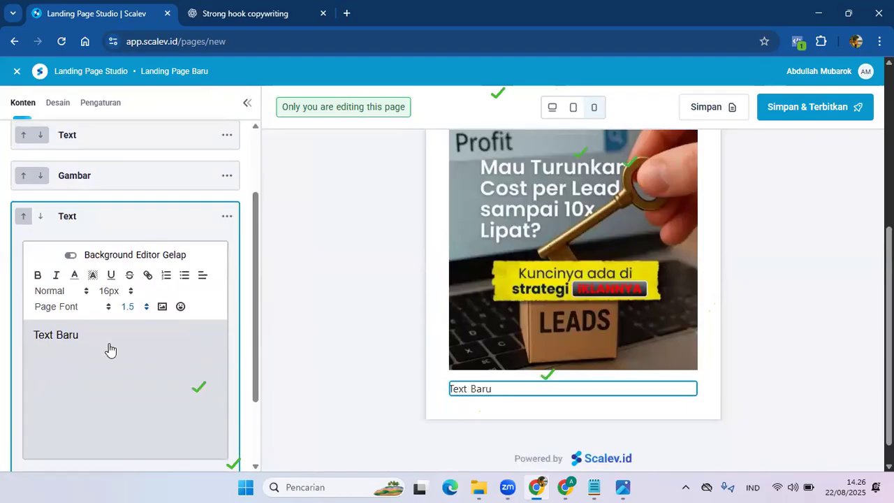
left_click(250, 8)
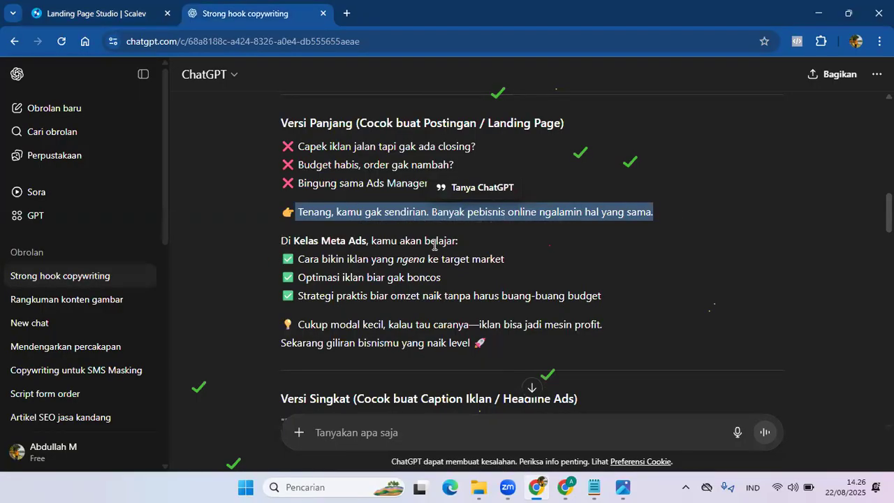
Step: Select 'Di Kelas Meta Ads, kamu akan belajar:' through the three benefit lines in ChatGPT
left_click(281, 238)
triple_click(280, 239)
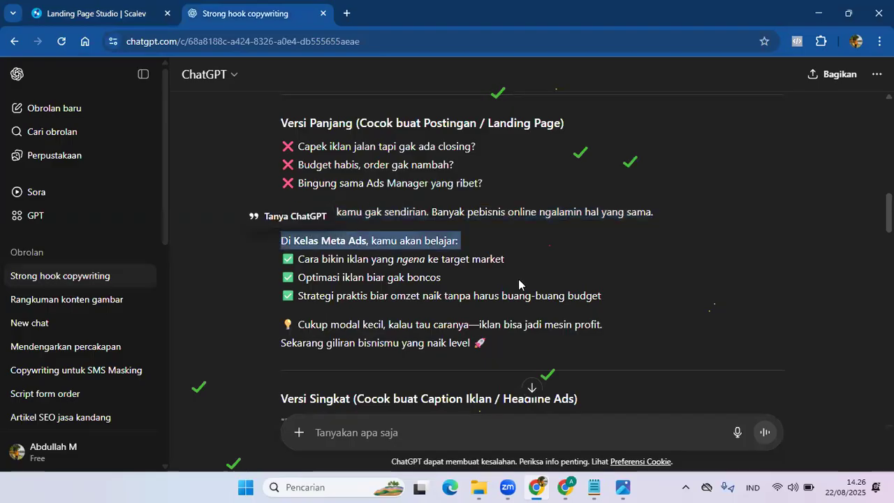
left_click(619, 301, "shift")
key("ctrl+c")
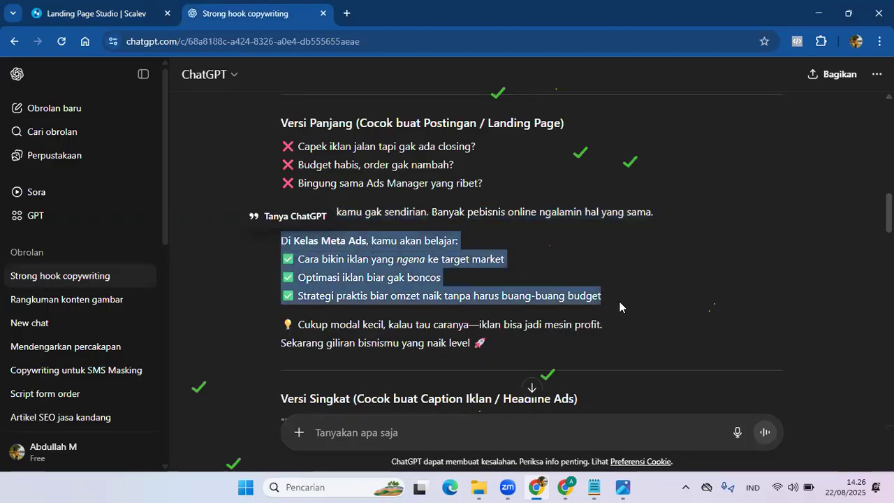
Step: Paste the benefits list over the Text Baru placeholder and make all of it bold
left_click(64, 8)
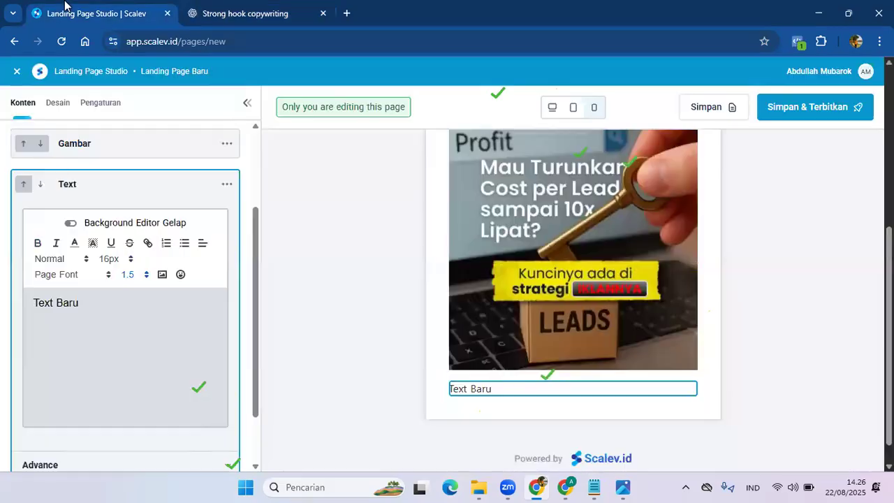
triple_click(87, 310)
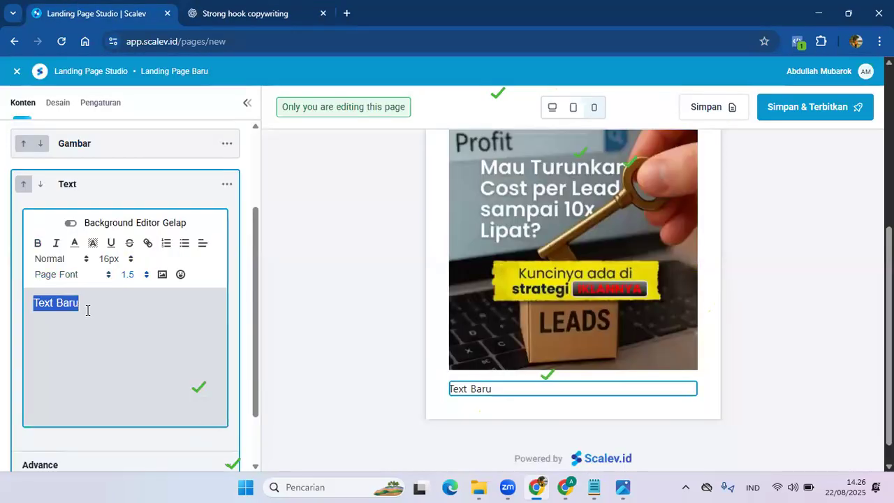
key("ctrl+v")
scroll(303, 316, "down", 2)
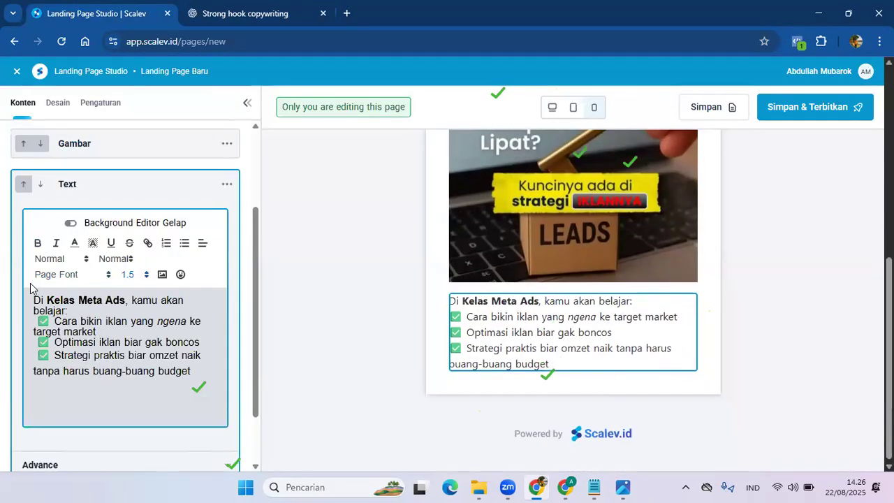
triple_click(52, 299)
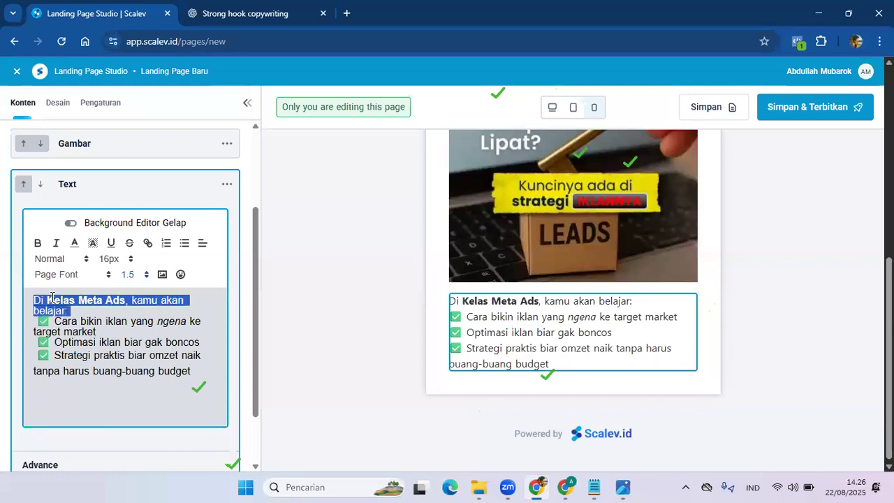
key("ctrl+a")
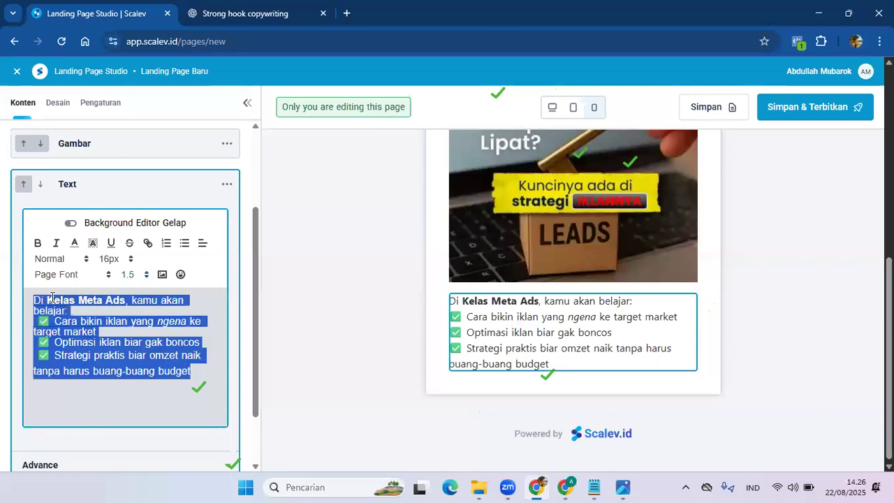
left_click(39, 243)
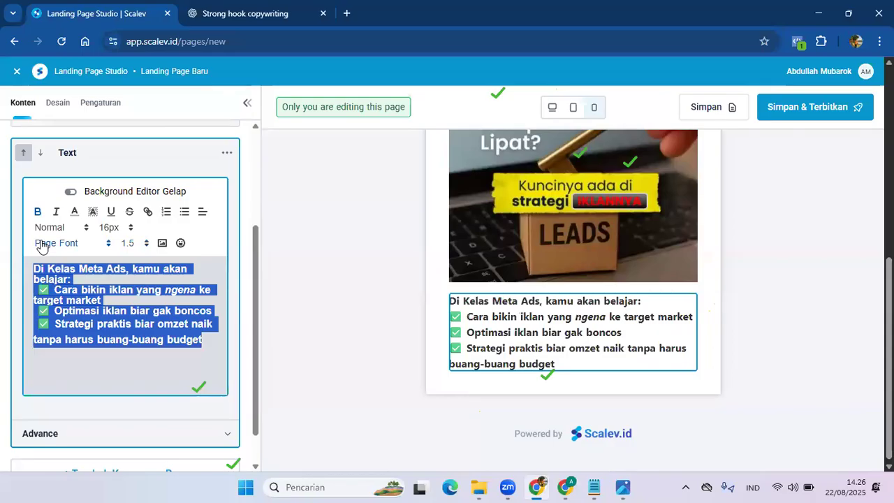
Step: Insert a blank line after 'Di Kelas Meta Ads, kamu akan belajar:' and reselect all text
left_click(170, 286)
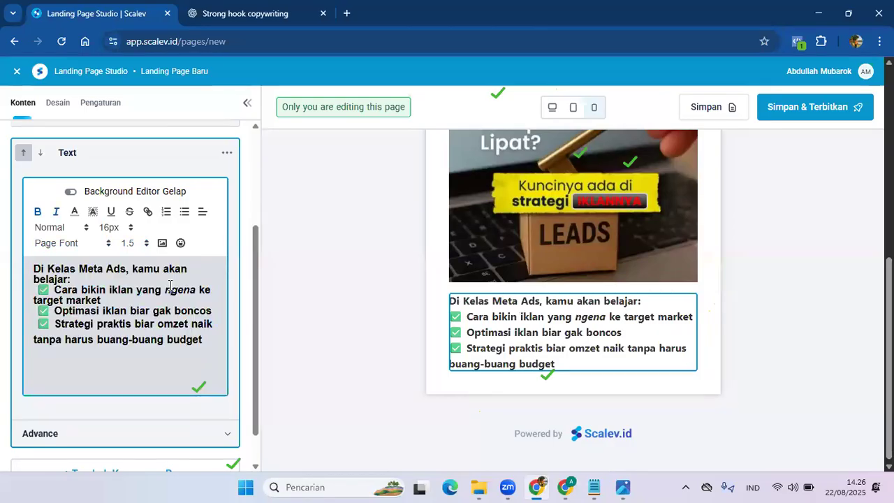
left_click(72, 281)
key("Return")
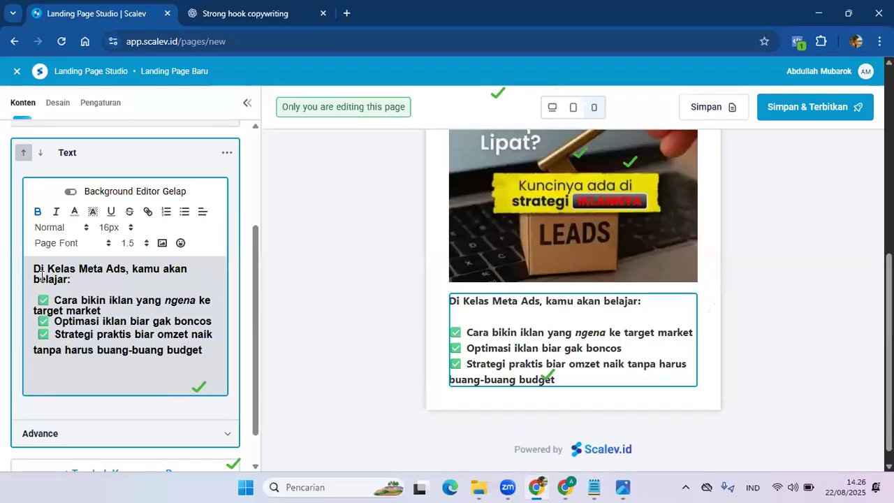
left_click(42, 277)
type("a")
key("BackSpace")
key("ctrl+a")
Step: Set the selected benefits text to Poppins and keep it bold
left_click(62, 242)
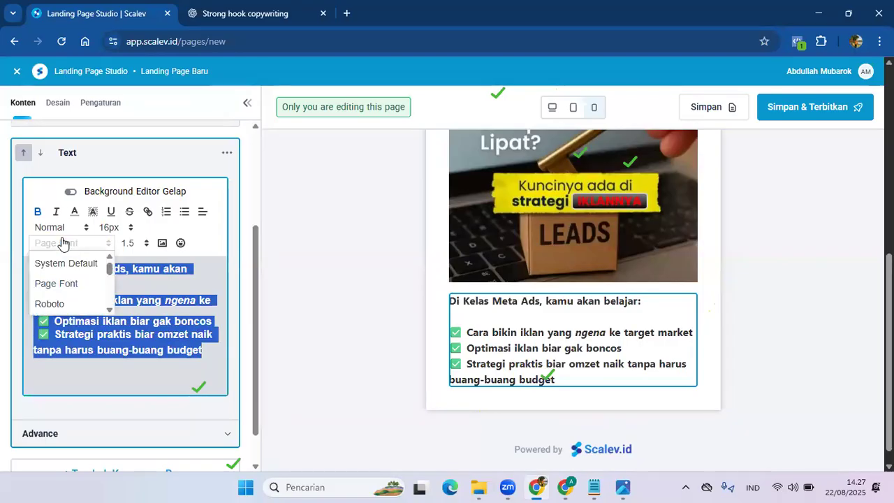
scroll(56, 307, "down", 5)
left_click(52, 281)
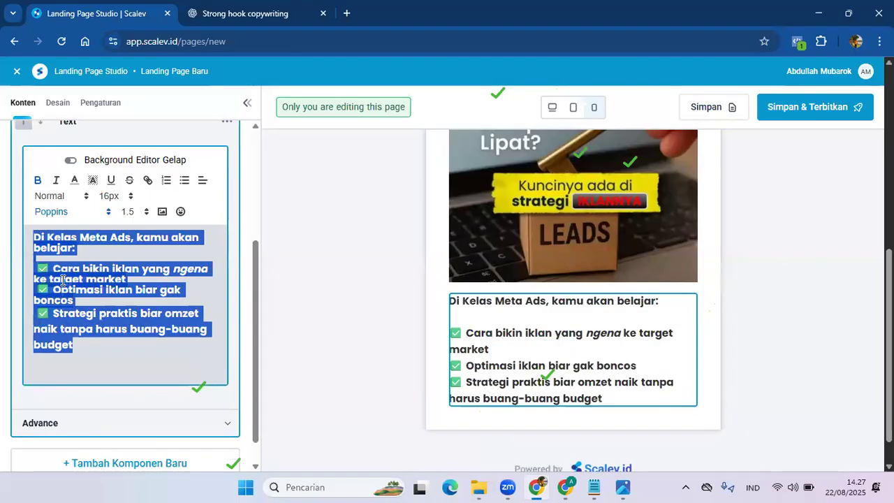
left_click(59, 199)
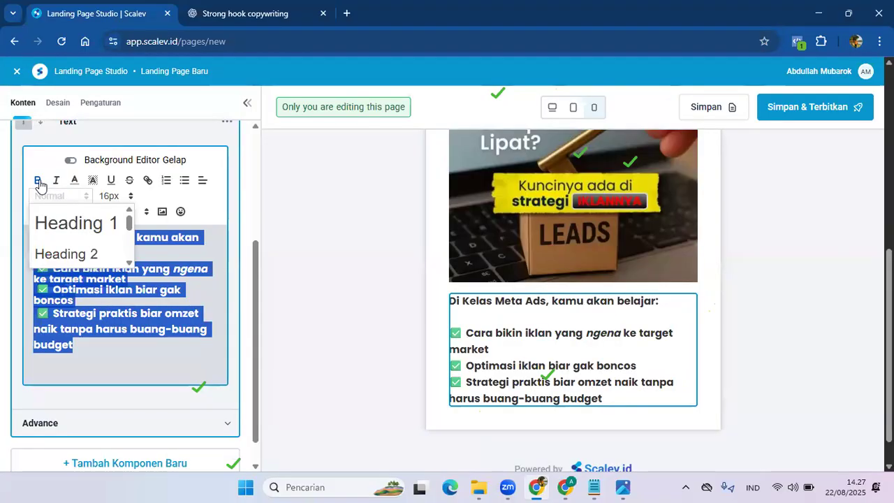
left_click(40, 183)
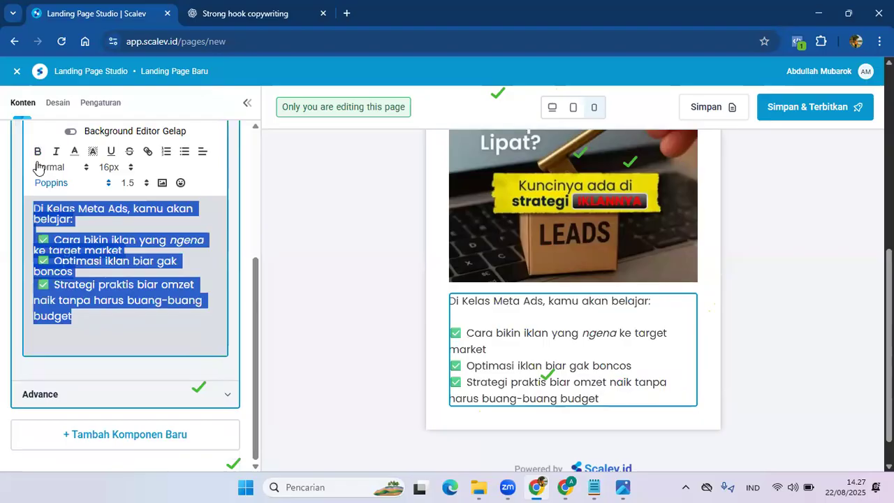
left_click(36, 155)
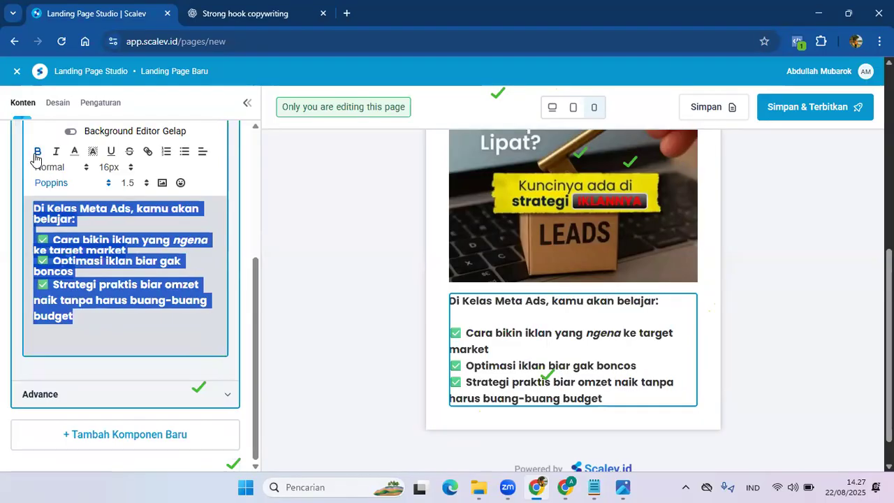
Step: Change the benefits text size to 18px, after briefly trying 32px
left_click(114, 167)
scroll(113, 216, "down", 2)
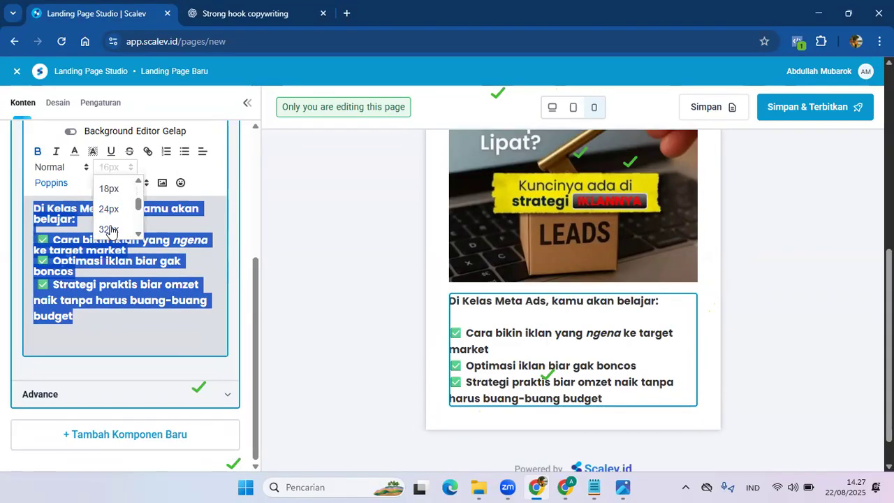
left_click(110, 229)
left_click(108, 136)
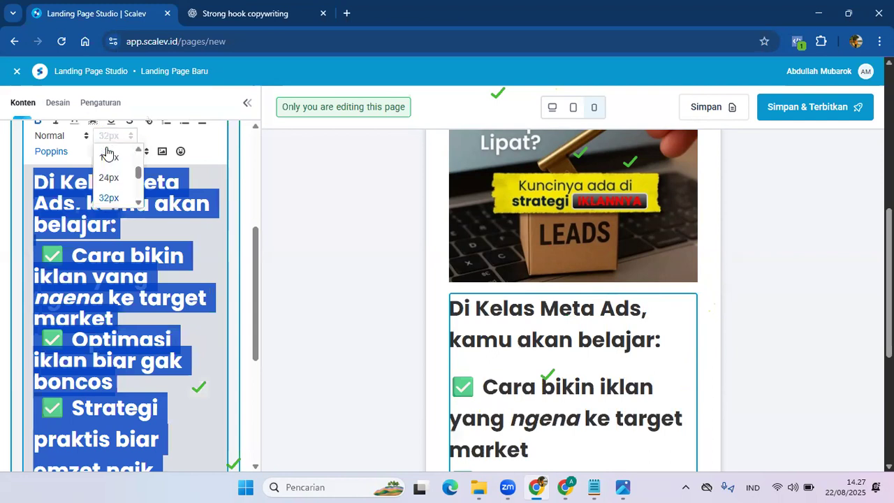
left_click(108, 158)
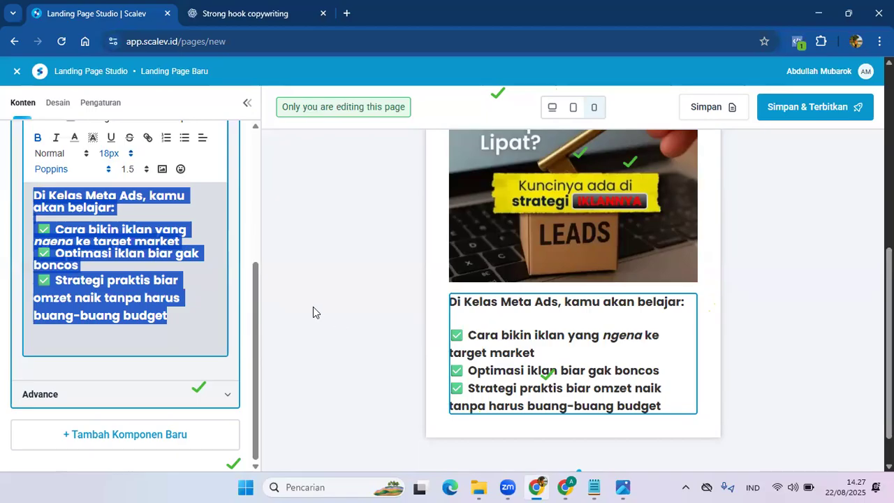
scroll(434, 327, "up", 5)
scroll(435, 327, "down", 6)
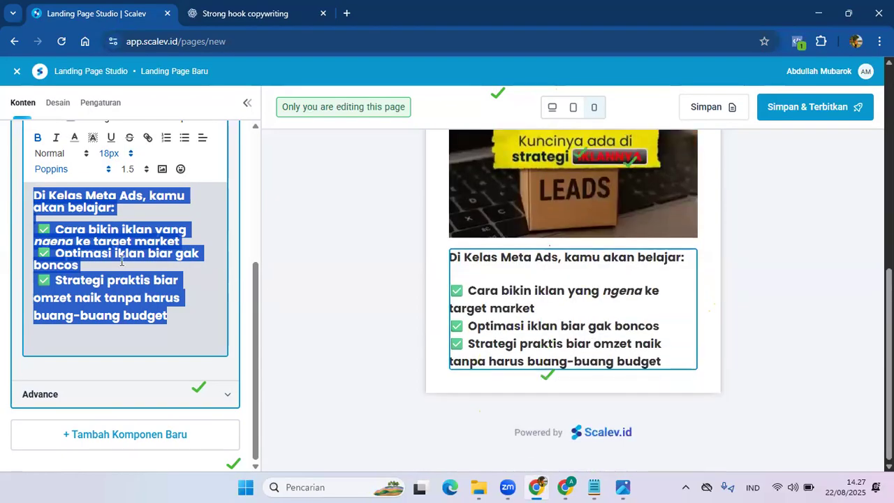
left_click(122, 260)
scroll(121, 261, "up", 1)
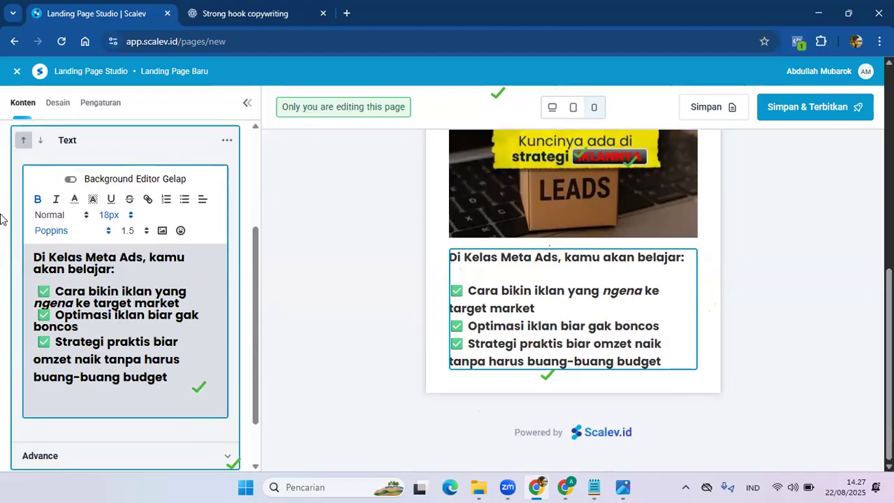
Step: Select 'Kelas Meta Ads' in the intro line and try the highlight and text colour palettes
left_click(50, 256)
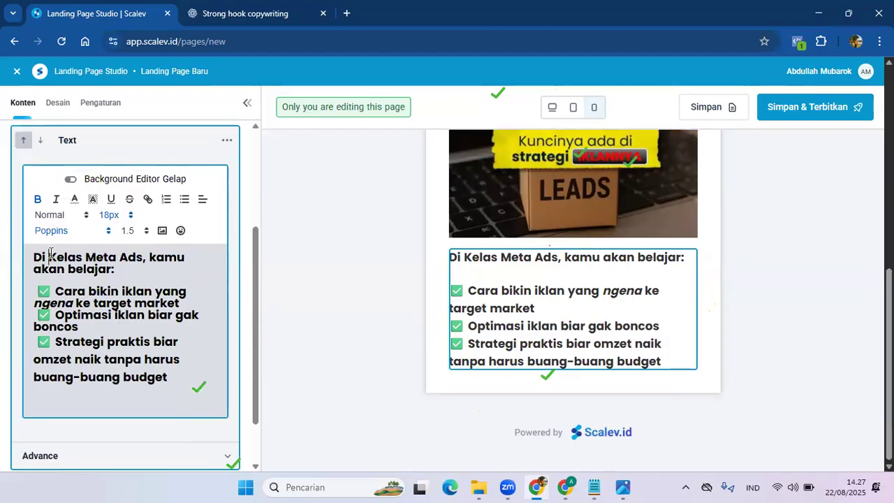
left_click(143, 257, "shift")
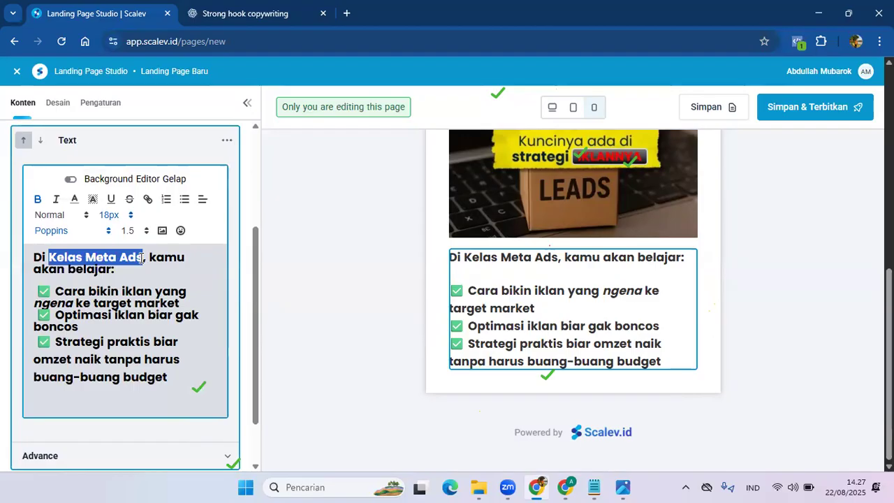
left_click(91, 201)
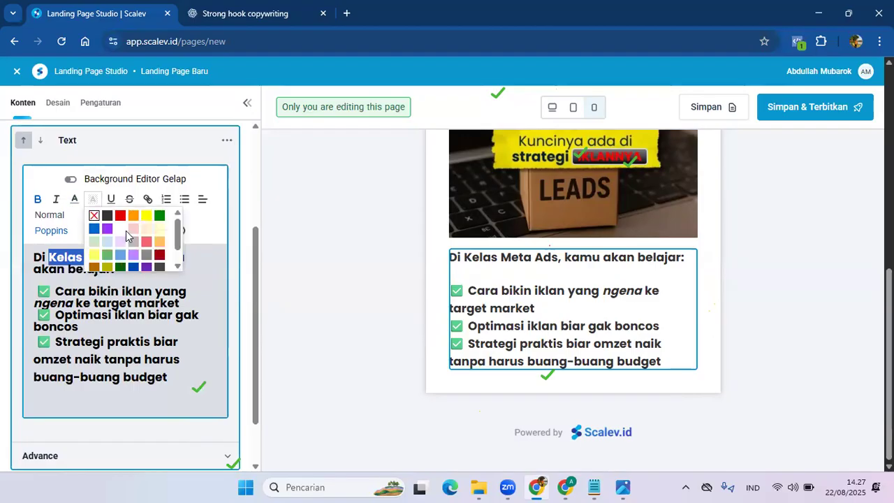
left_click(120, 230)
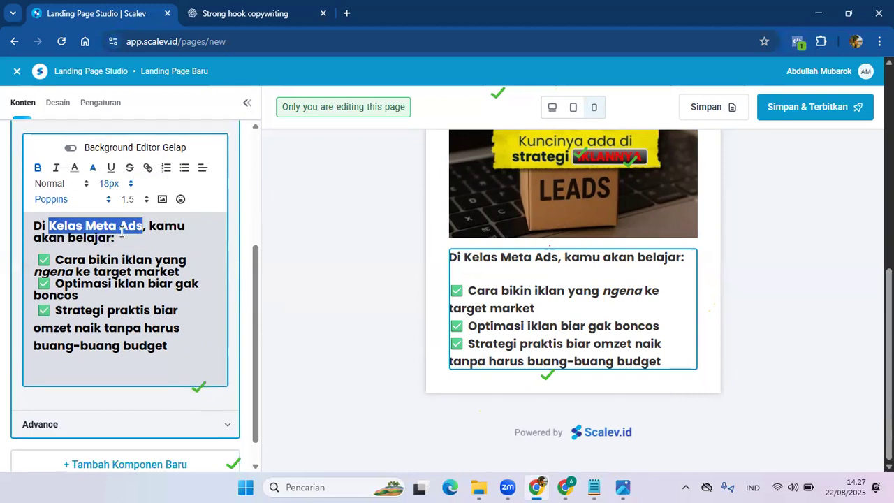
left_click(76, 169)
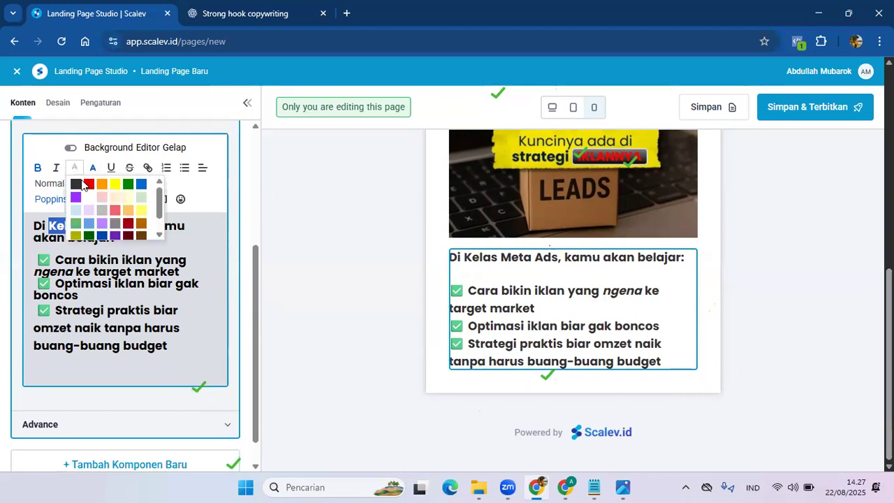
left_click(80, 184)
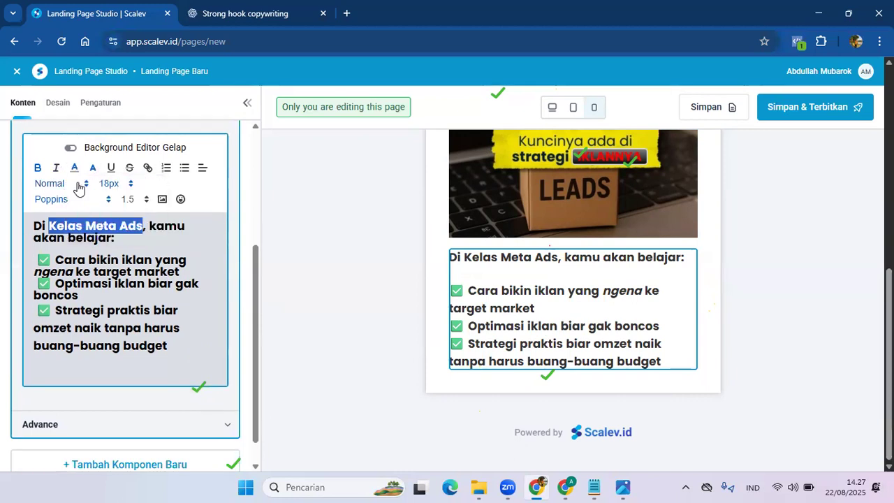
Step: Give 'Kelas Meta Ads' a black background and white text
left_click(75, 169)
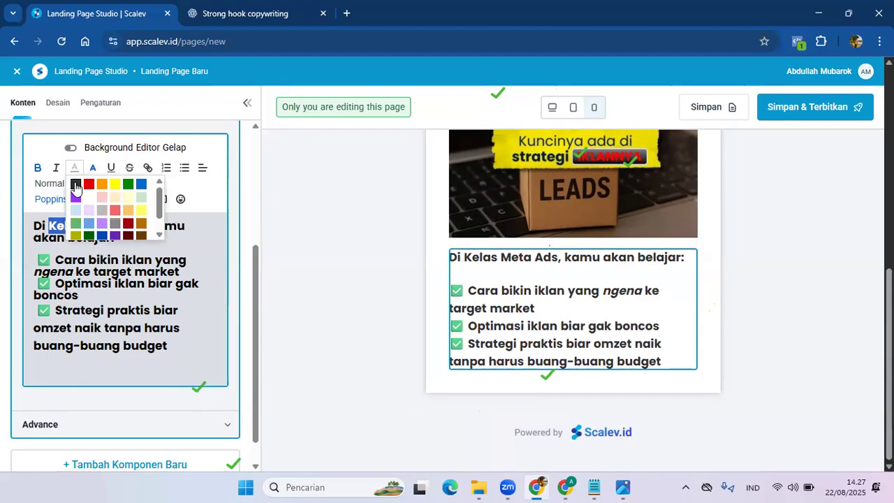
left_click(75, 185)
left_click(93, 170)
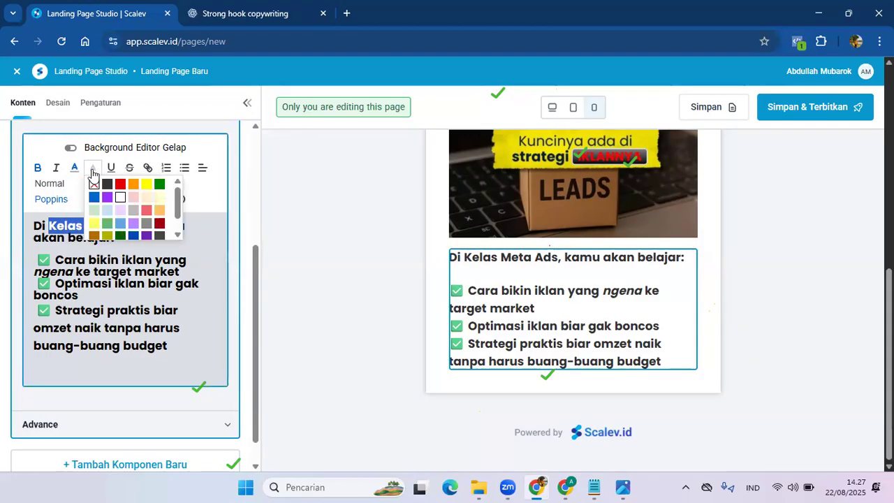
left_click(108, 185)
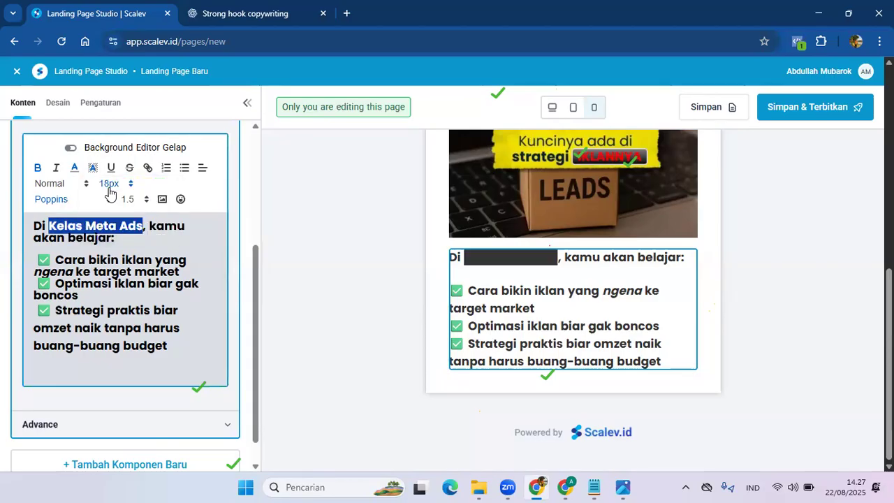
left_click(74, 168)
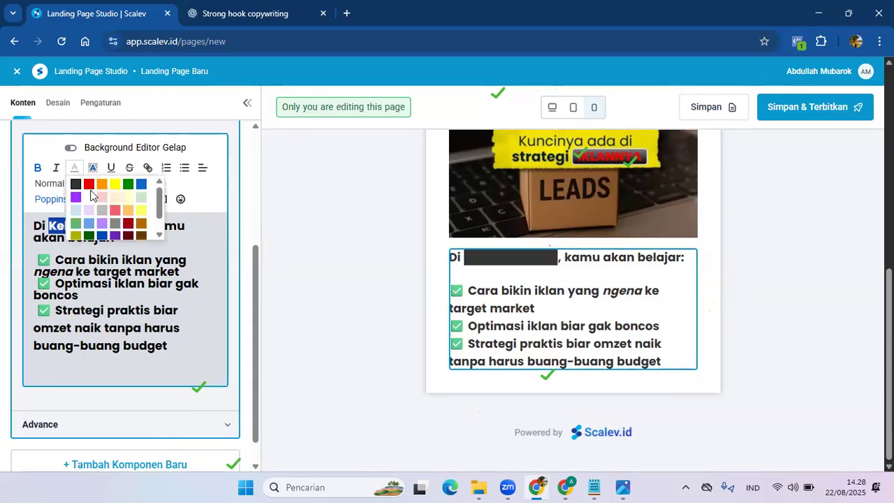
left_click(89, 198)
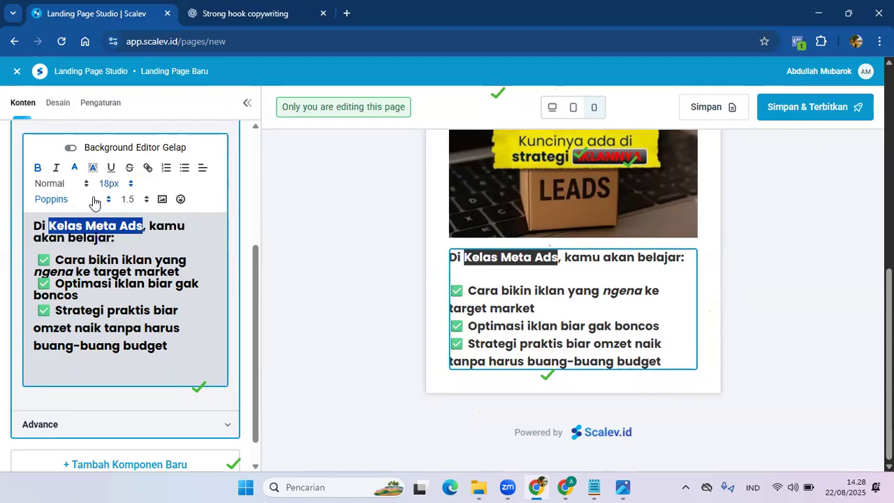
left_click(146, 250)
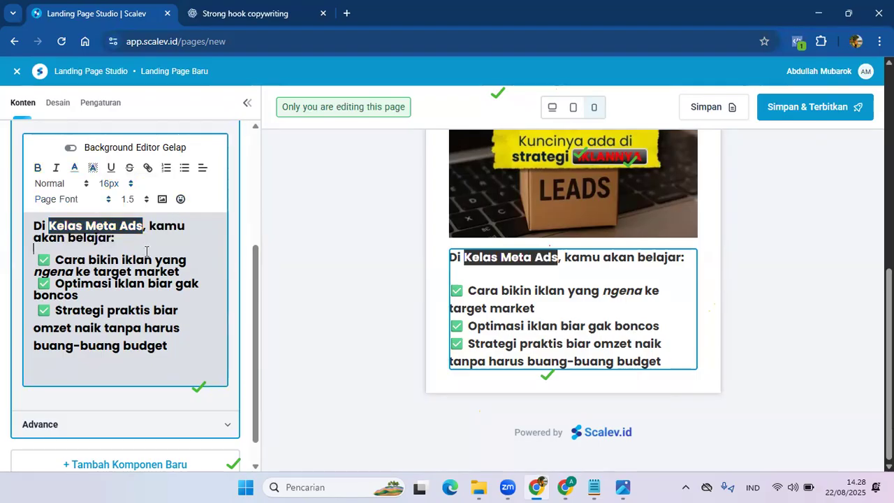
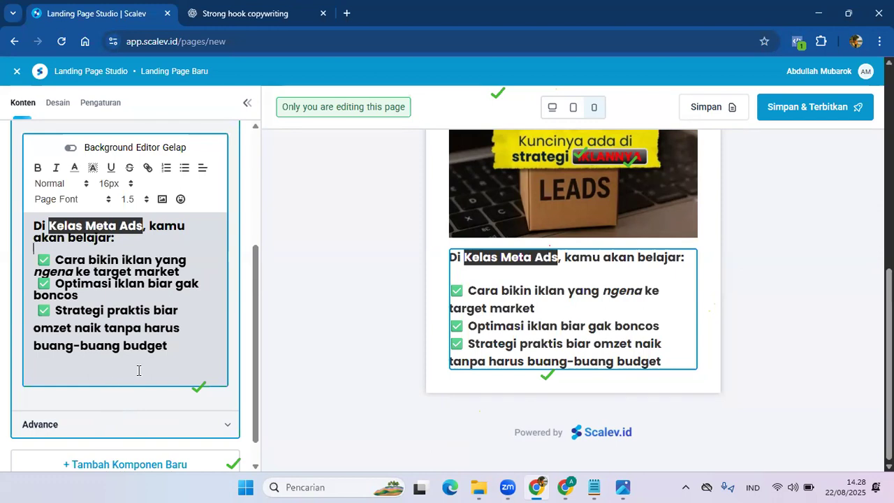
Step: Add a fourth ✅ checklist line after the budget item reading 'Gratis konsultasi selamanya'
left_click(182, 350)
left_click_drag(55, 313, 35, 313)
key("ctrl+c")
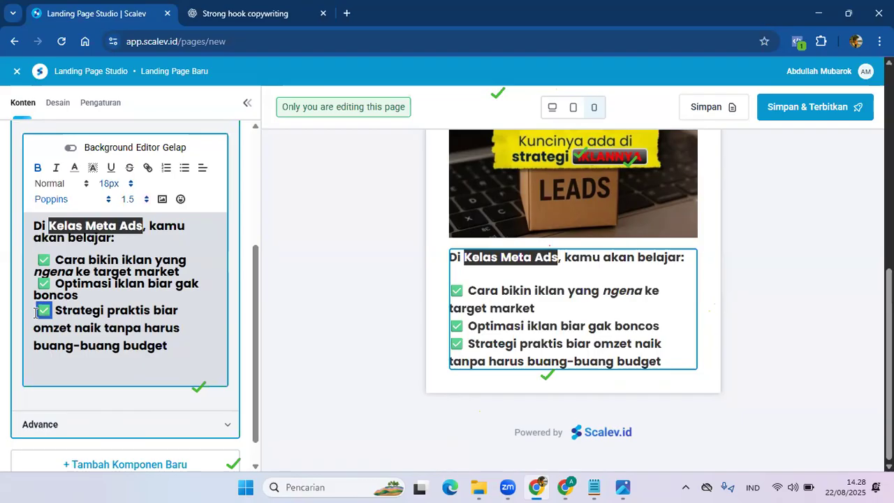
left_click(183, 345)
key("Return")
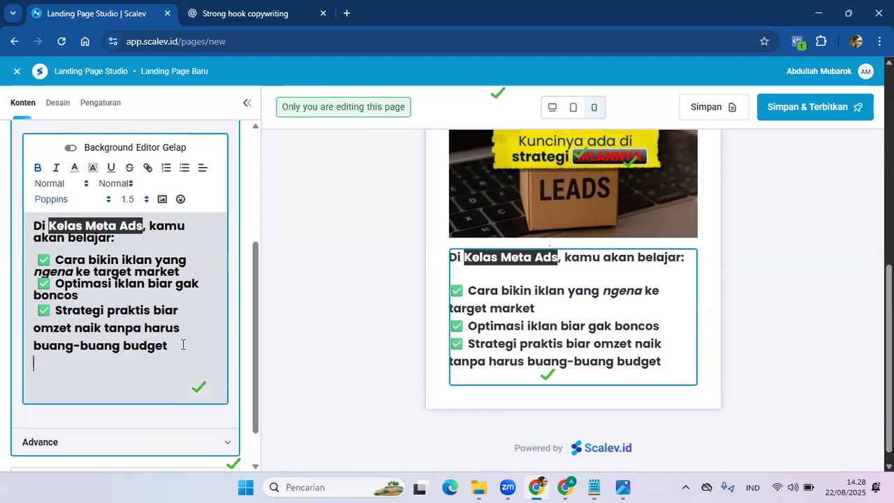
key("ctrl+v")
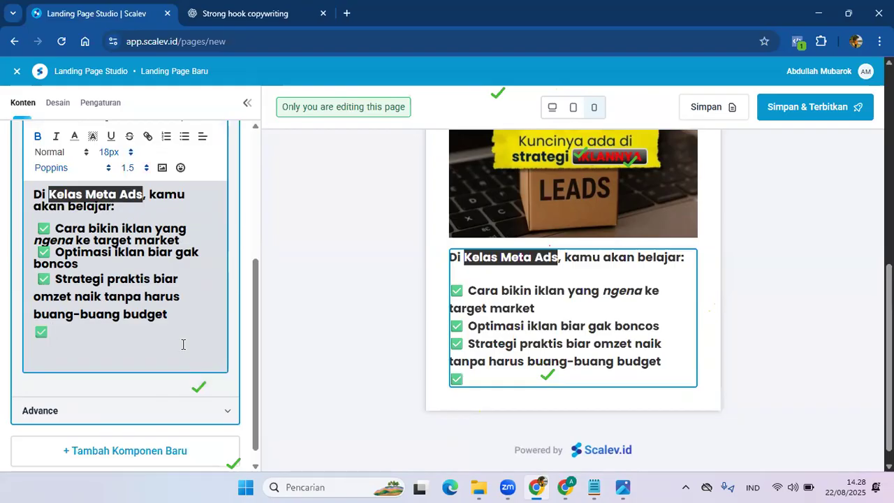
type("K")
key("BackSpace")
type("Grais")
key("BackSpace")
key("BackSpace")
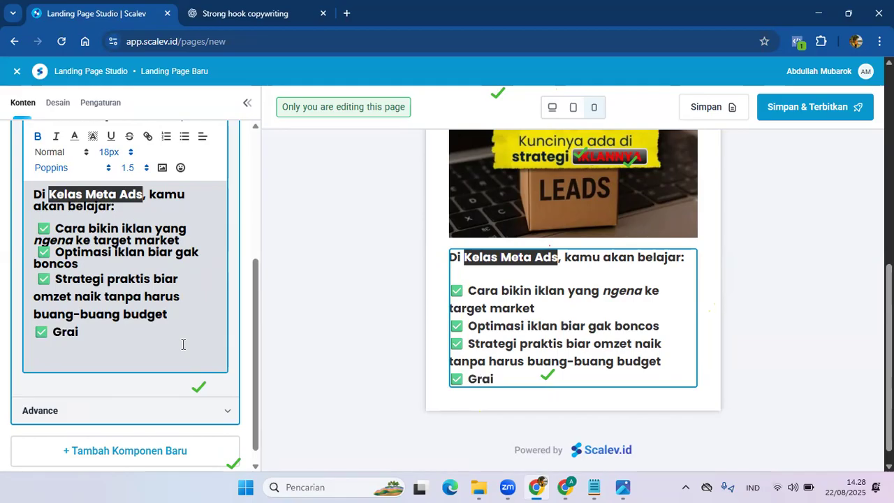
type("Konsu")
key("BackSpace")
key("BackSpace")
key("BackSpace")
key("BackSpace")
key("BackSpace")
type("konsultasi selamanya")
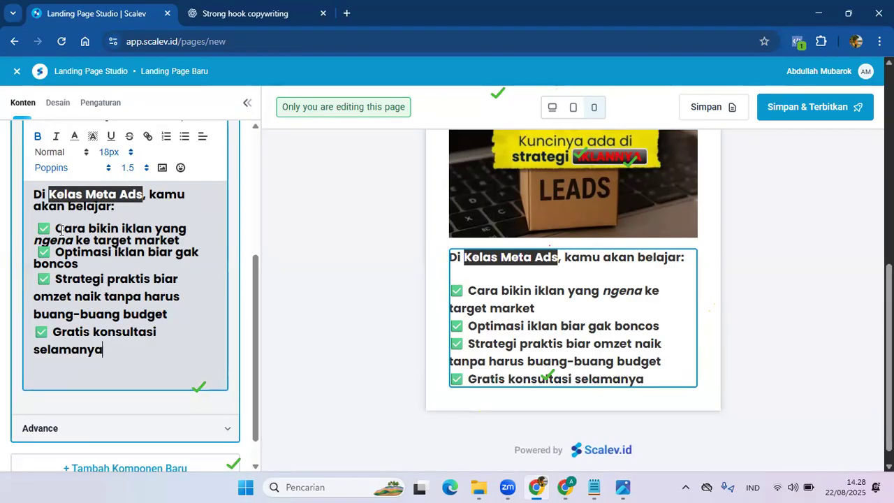
Step: Remove bold from 'Di' and 'kamu akan belajar:' in the intro line
scroll(62, 231, "up", 1)
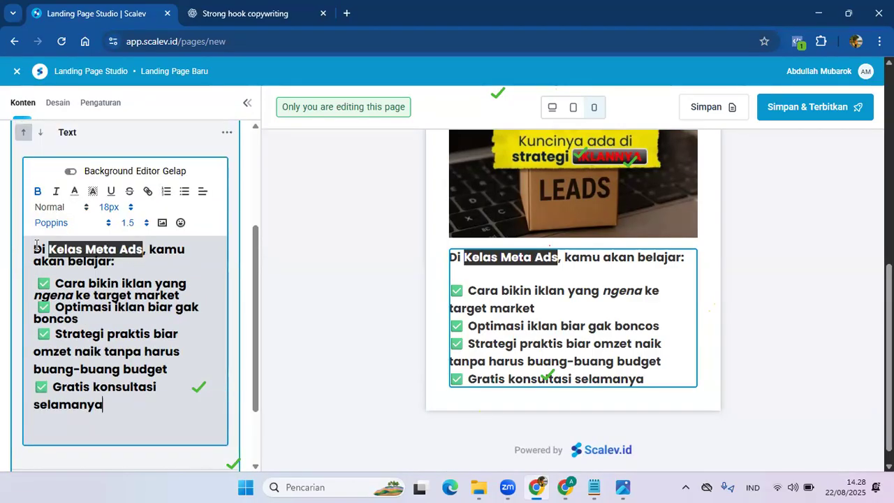
left_click_drag(45, 253, 31, 253)
double_click(35, 252)
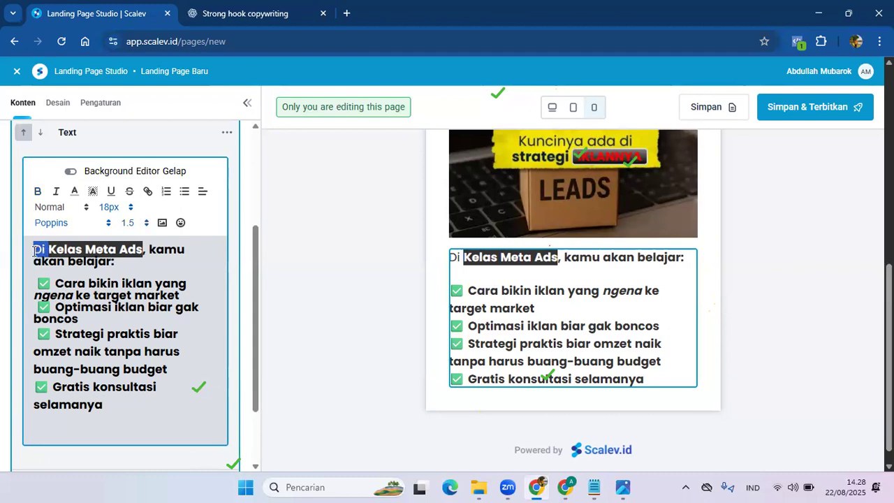
left_click(149, 249)
left_click_drag(149, 250, 115, 264)
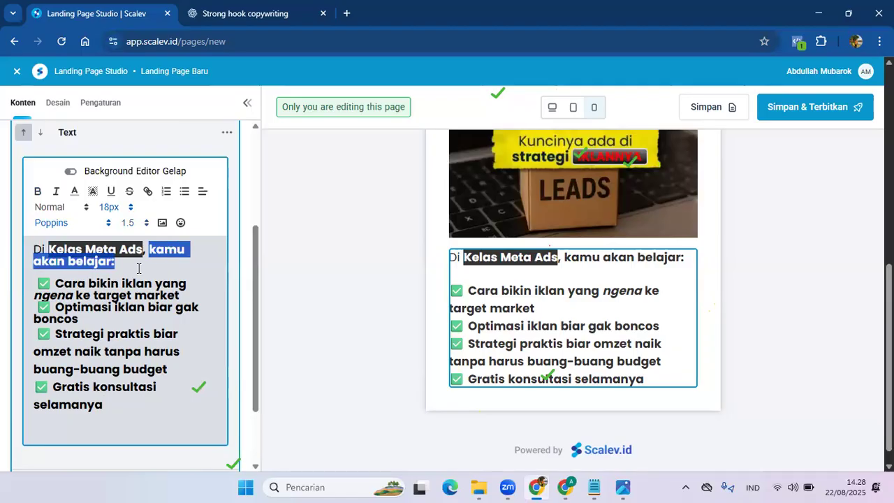
key("ctrl+b")
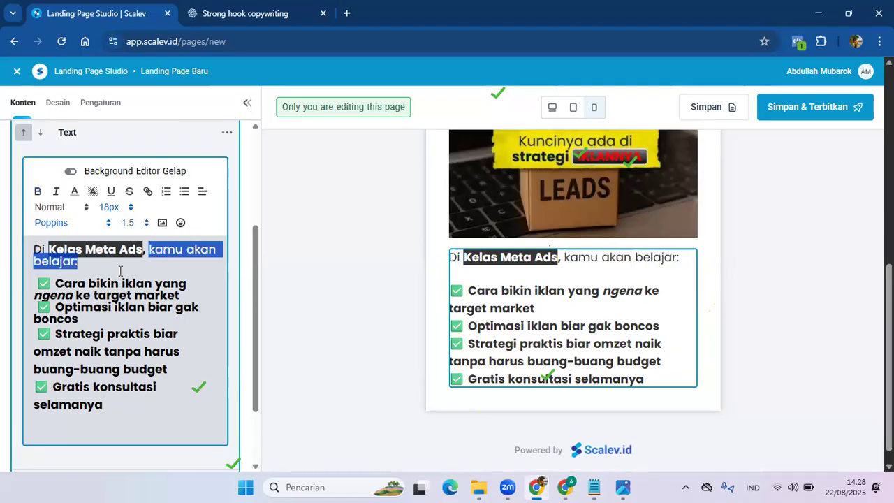
Step: Remove bold from all four checklist items
scroll(132, 298, "down", 2)
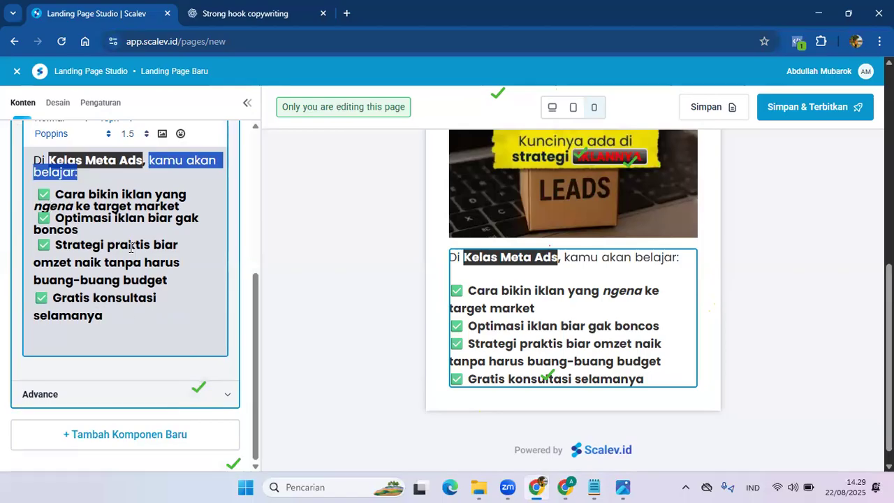
left_click_drag(52, 195, 38, 181)
left_click(153, 314)
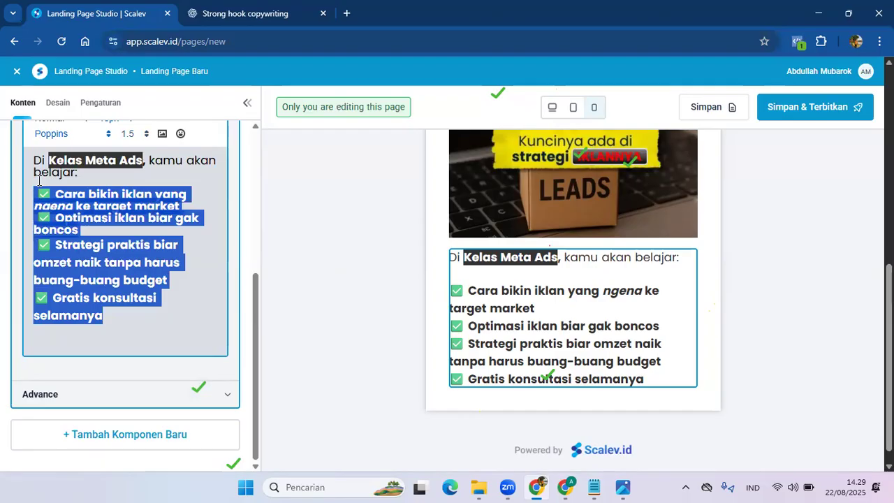
key("ctrl+b")
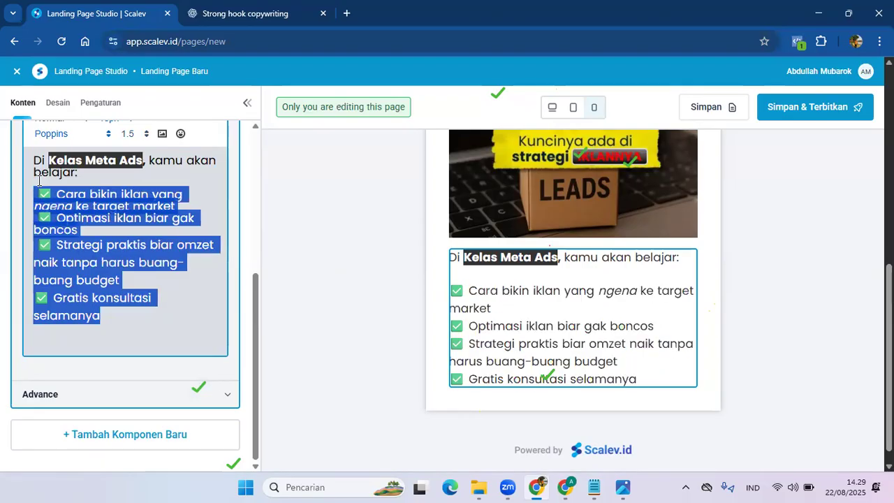
Step: Bold 'ngena' and 'target market' in the checklist
left_click(89, 262)
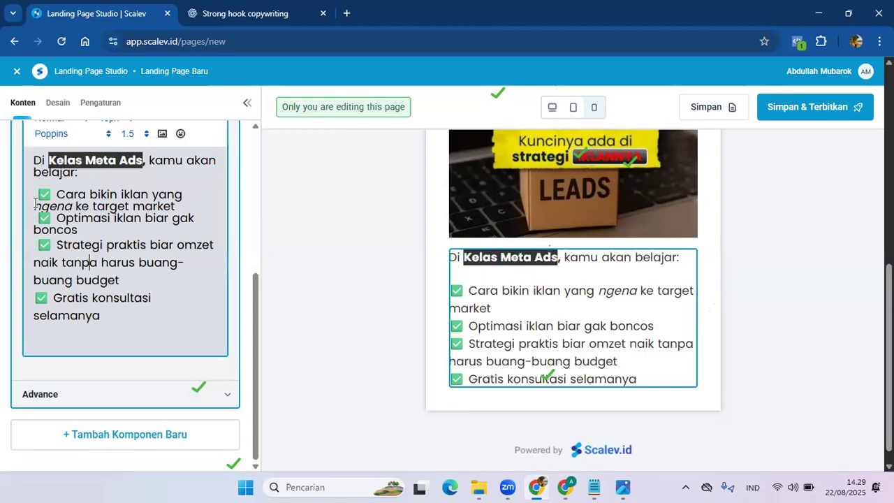
left_click_drag(34, 203, 71, 205)
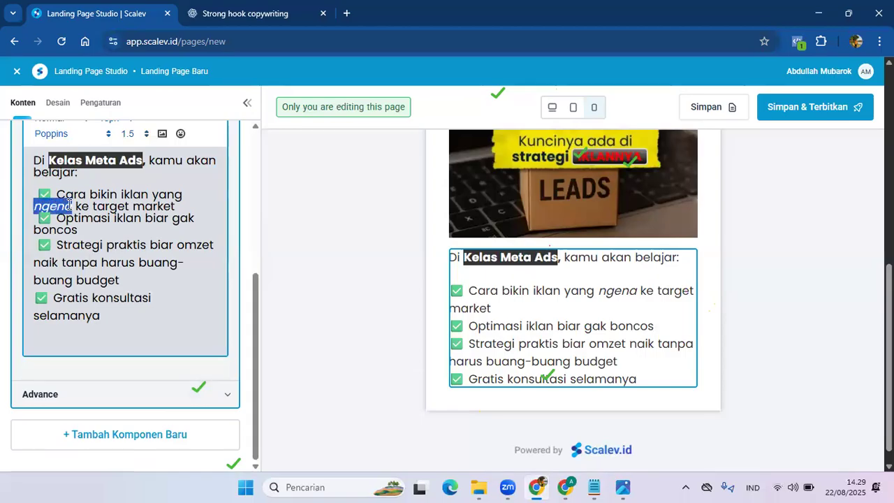
key("ctrl+b")
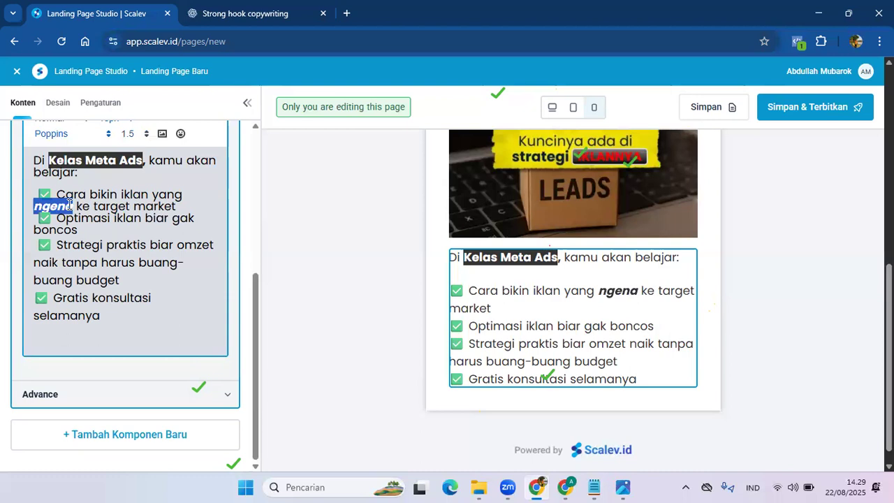
double_click(96, 207)
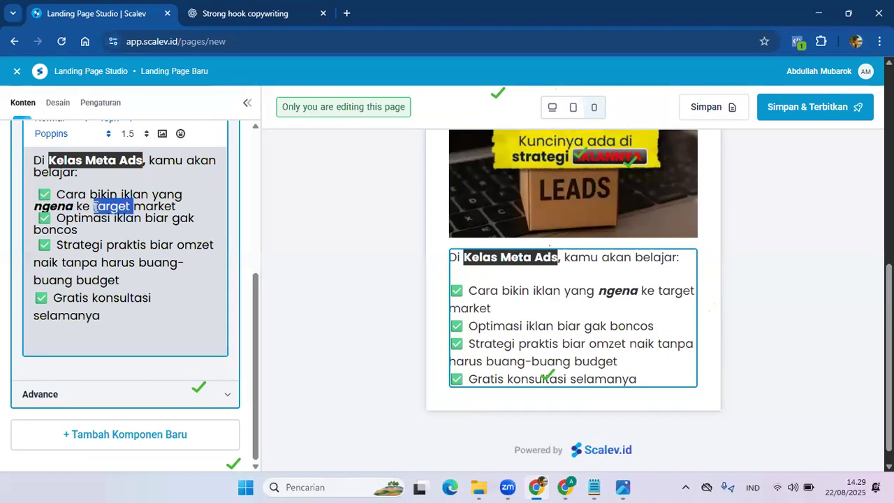
left_click(183, 206, "shift")
key("ctrl+b")
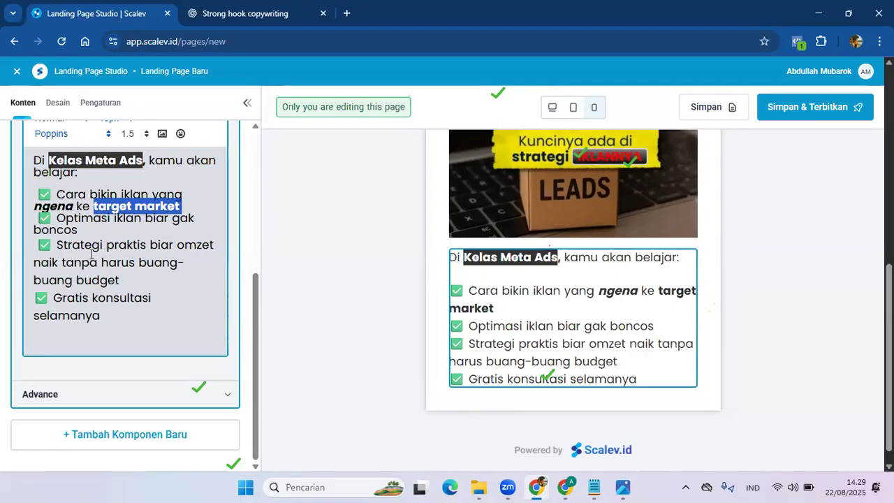
Step: Bold 'Strategi praktis' and 'Gratis konsultasi' in the checklist
left_click(57, 244)
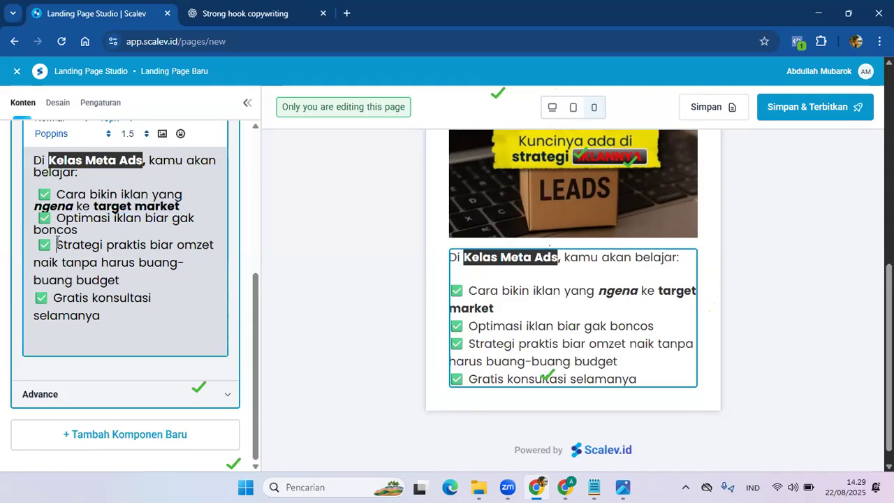
left_click(145, 244, "shift")
key("ctrl+b")
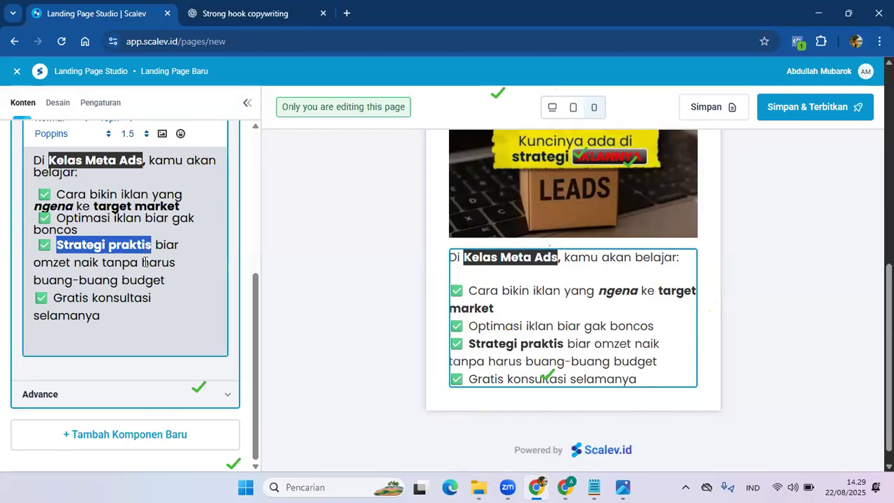
left_click(144, 262)
left_click(56, 304)
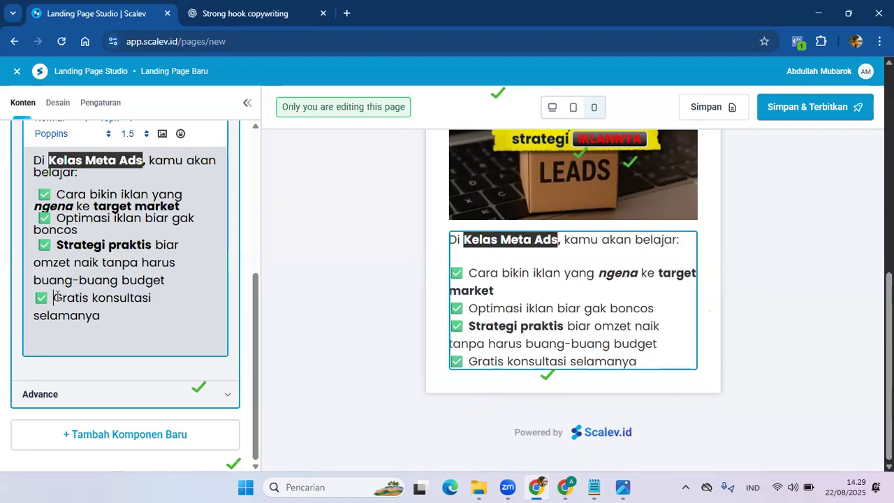
left_click(156, 297, "shift")
key("shift+Left")
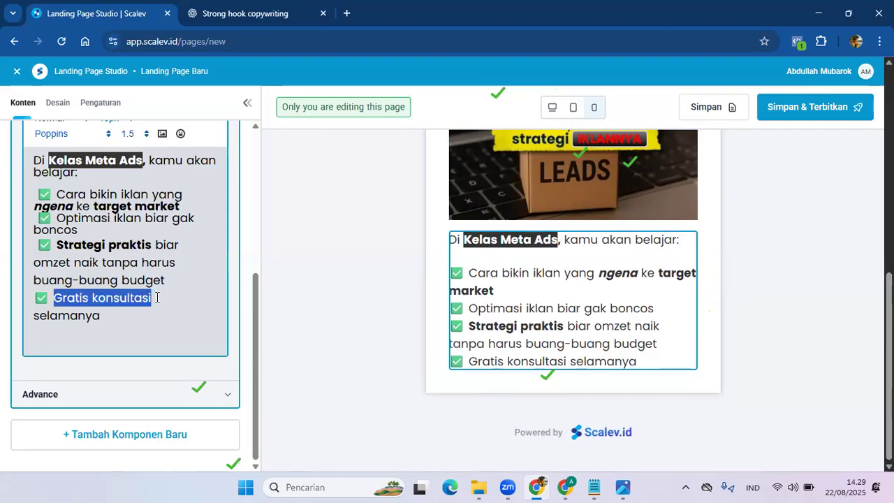
key("ctrl+b")
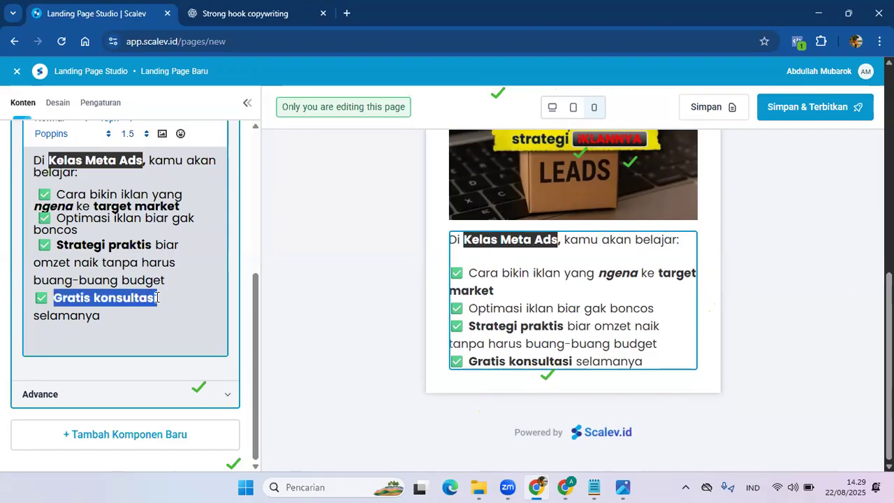
left_click(111, 218)
Step: Bold 'boncos', then finish editing the text block and review the page
scroll(111, 219, "up", 1)
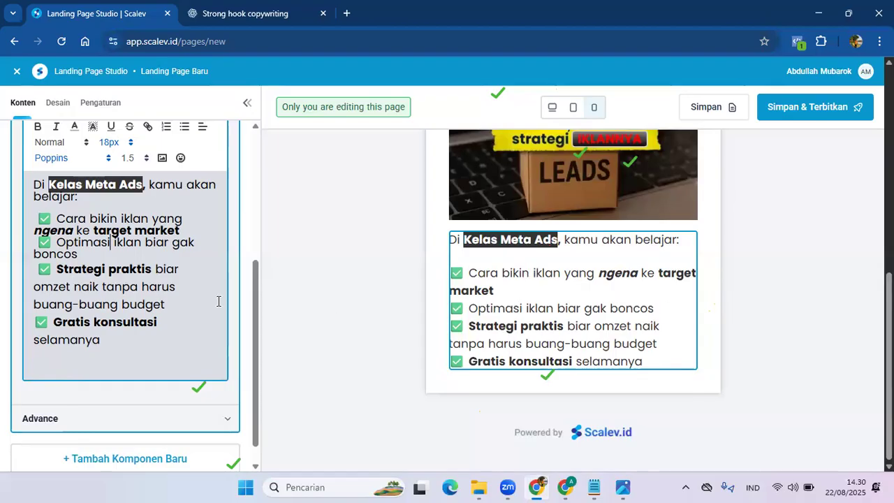
double_click(51, 257)
key("ctrl+b")
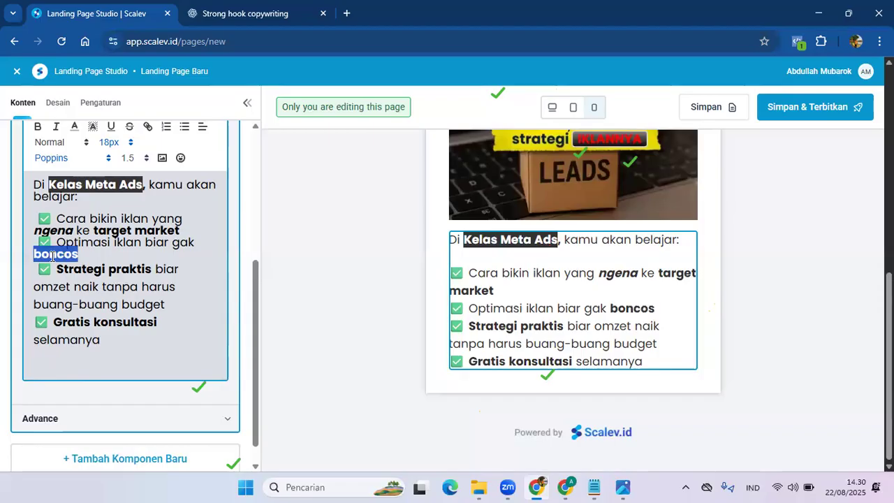
left_click(80, 300)
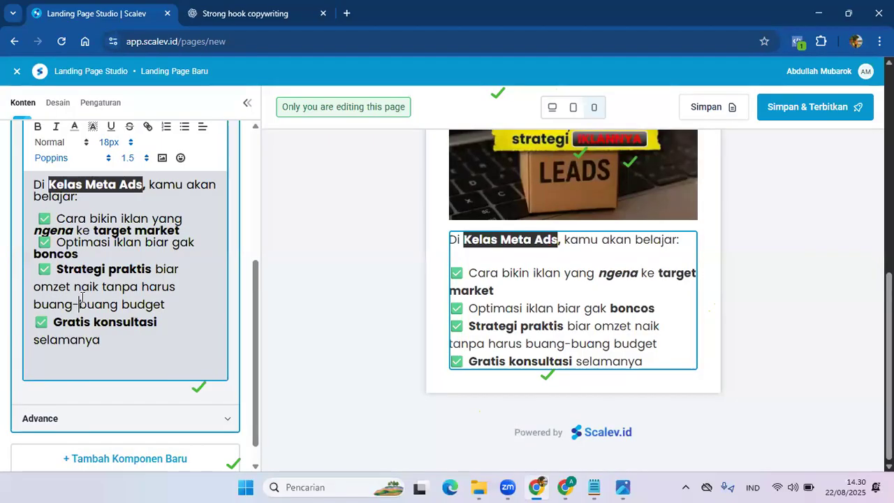
scroll(81, 298, "down", 1)
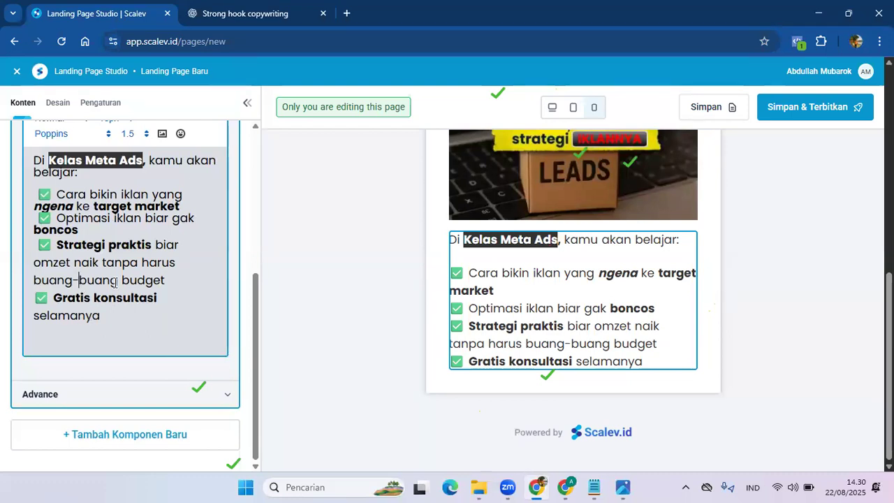
left_click(348, 310)
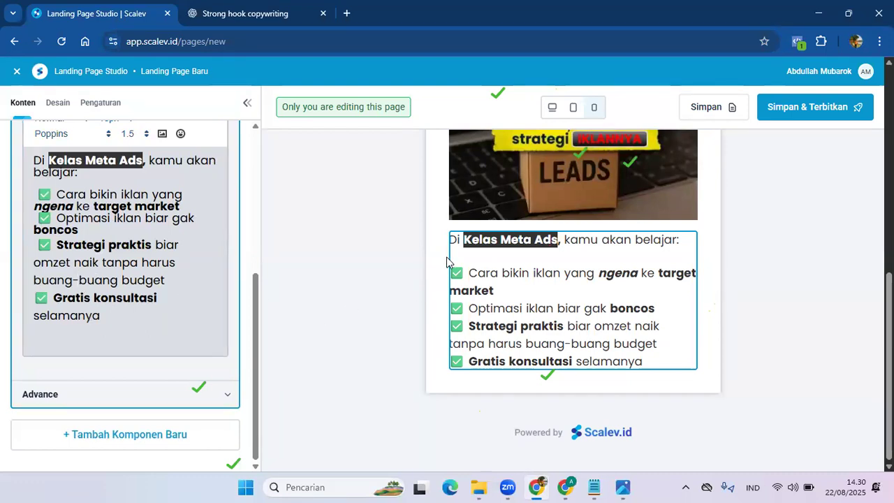
scroll(447, 262, "up", 5)
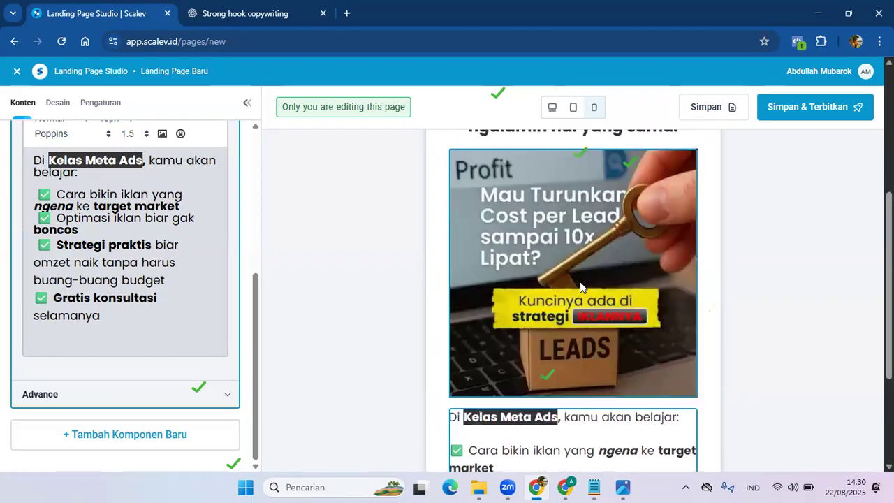
scroll(580, 286, "down", 3)
scroll(580, 287, "down", 2)
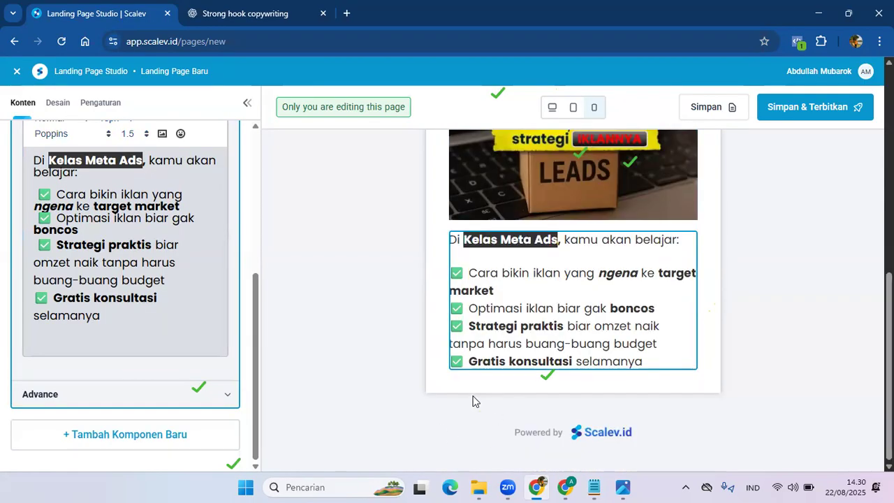
Step: Copy the 💡 line 'Cukup modal kecil, kalau tau caranya—iklan bisa jadi mesin profit.' from ChatGPT
left_click(272, 5)
scroll(357, 283, "down", 1)
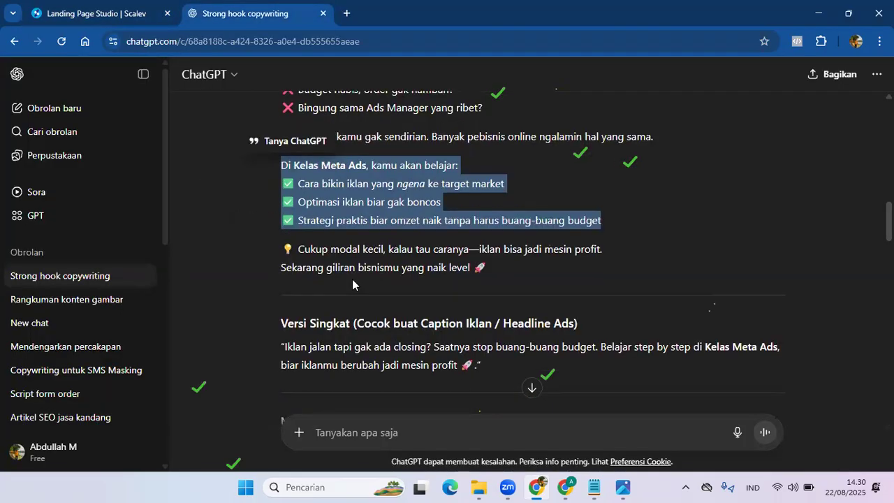
double_click(284, 248)
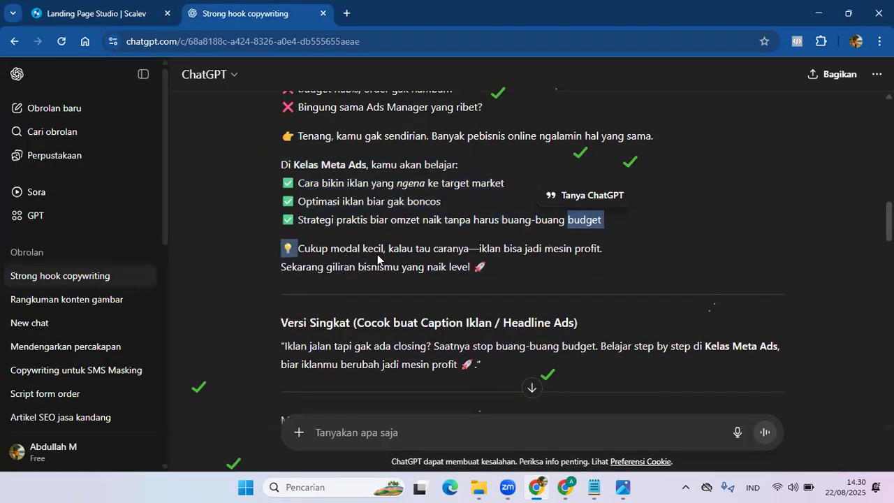
left_click(612, 246, "shift")
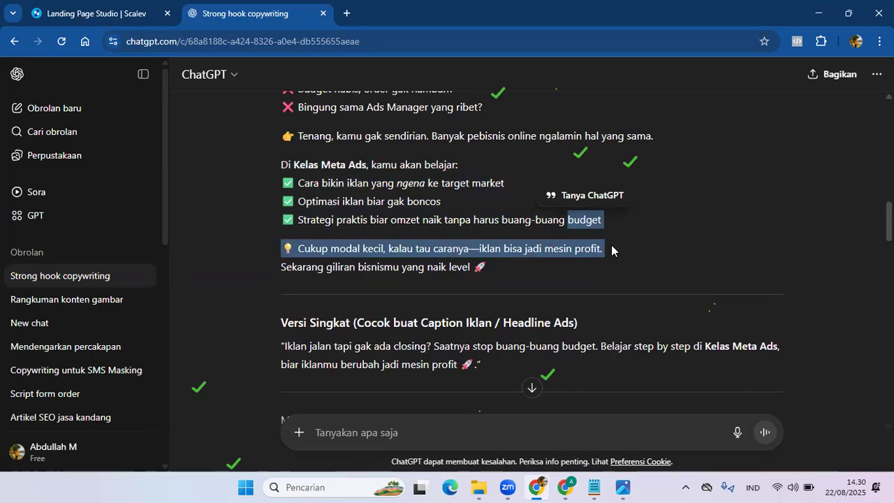
triple_click(601, 246)
key("ctrl+c")
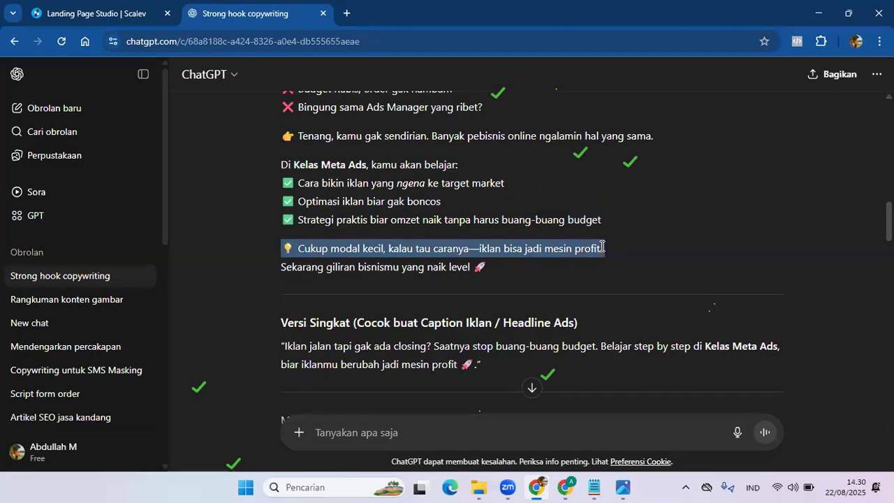
left_click(69, 8)
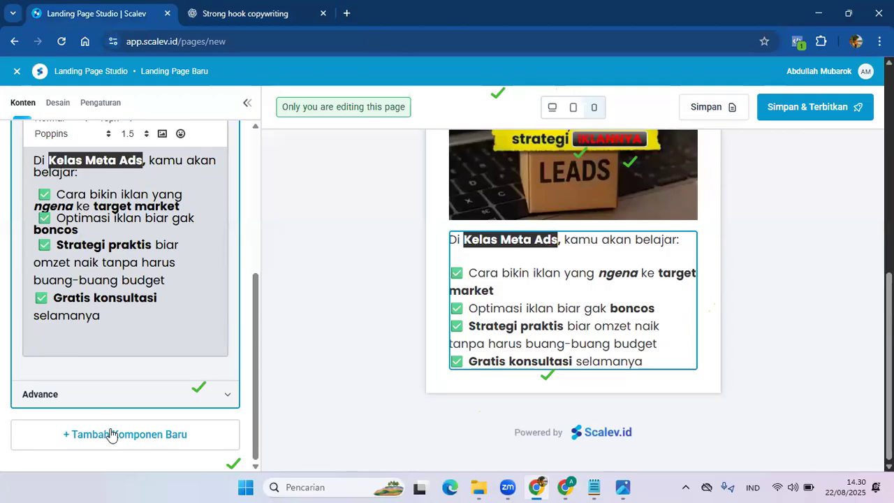
Step: Add a new text component at the page bottom and paste the tip sentence over 'Text Baru'
right_click(138, 441)
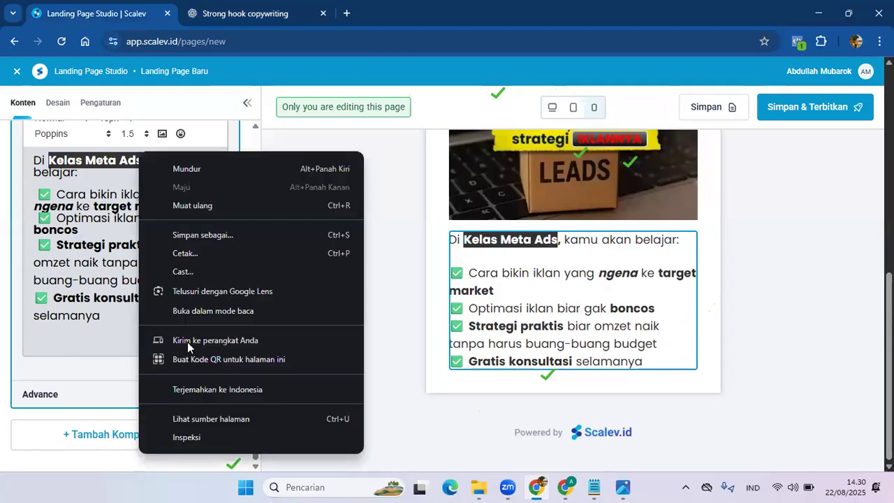
left_click(90, 437)
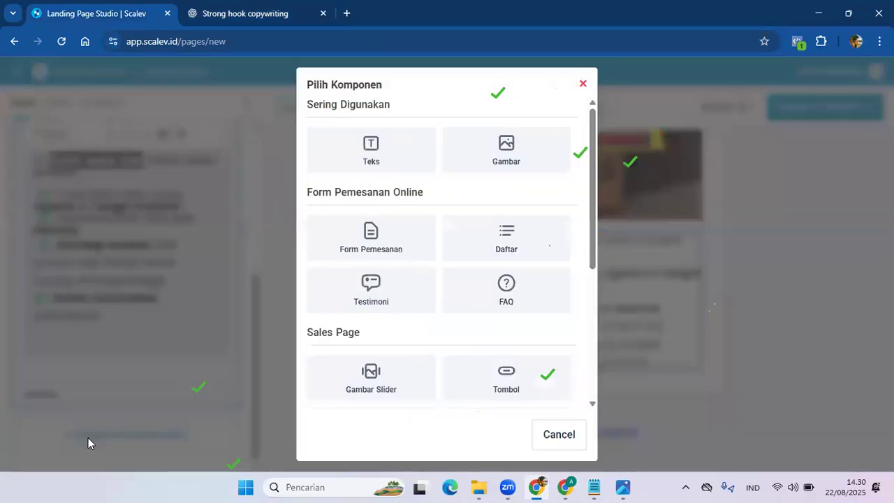
left_click(395, 148)
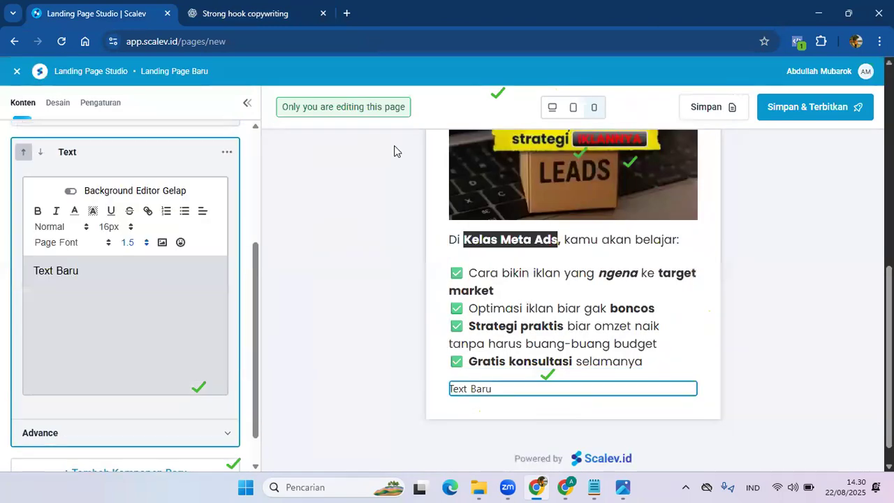
triple_click(59, 272)
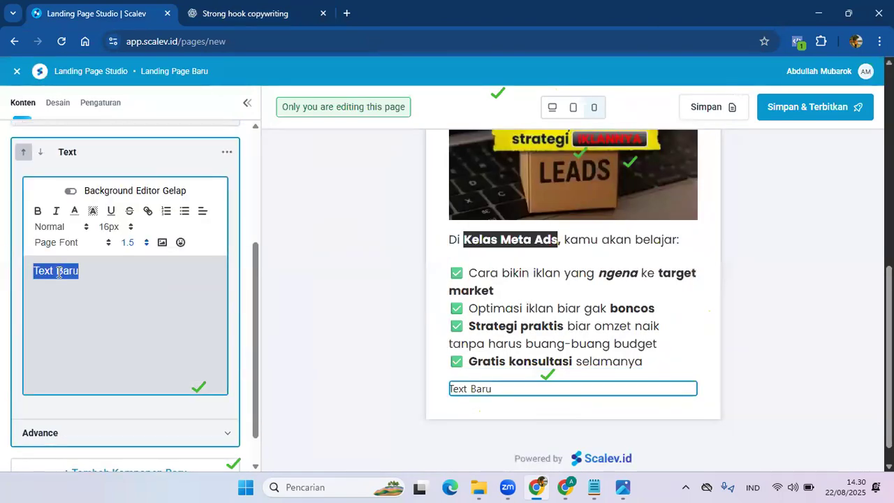
key("ctrl+v")
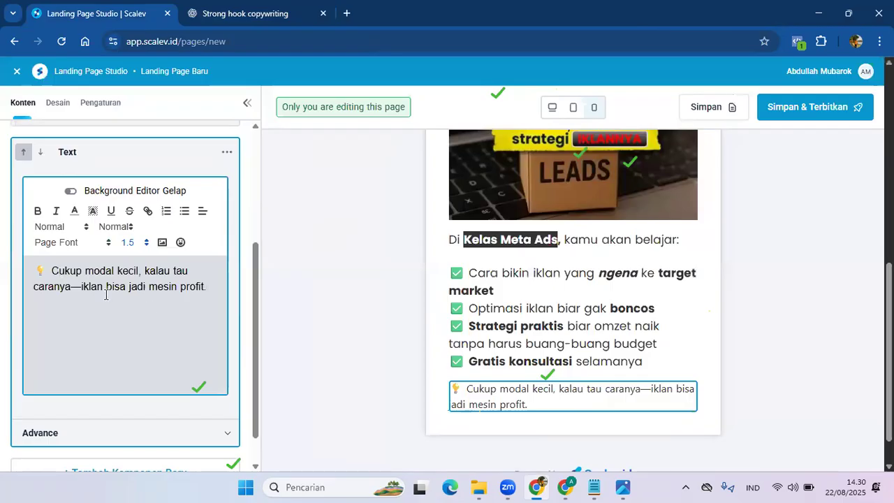
Step: Make the tip sentence bold, Poppins, centred and 24px
left_click(77, 287)
key("ctrl+a")
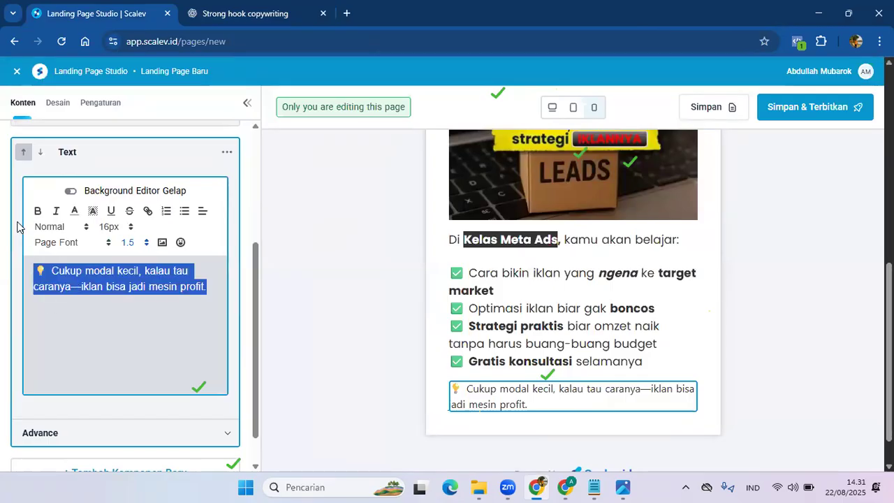
left_click(38, 211)
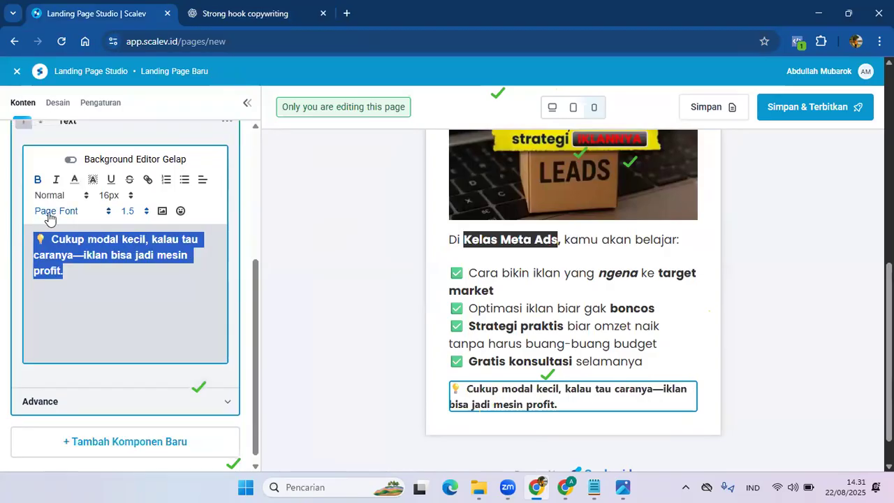
left_click(49, 219)
scroll(55, 248, "down", 5)
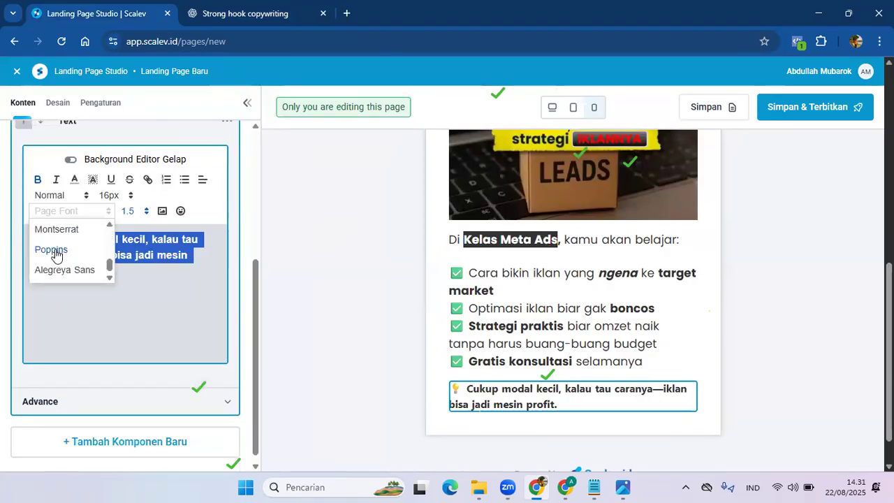
left_click(52, 250)
left_click(202, 172)
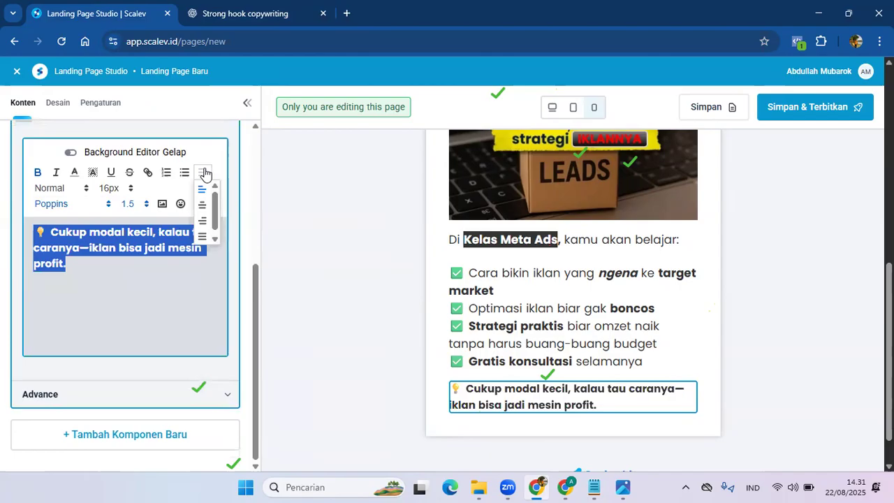
left_click(203, 207)
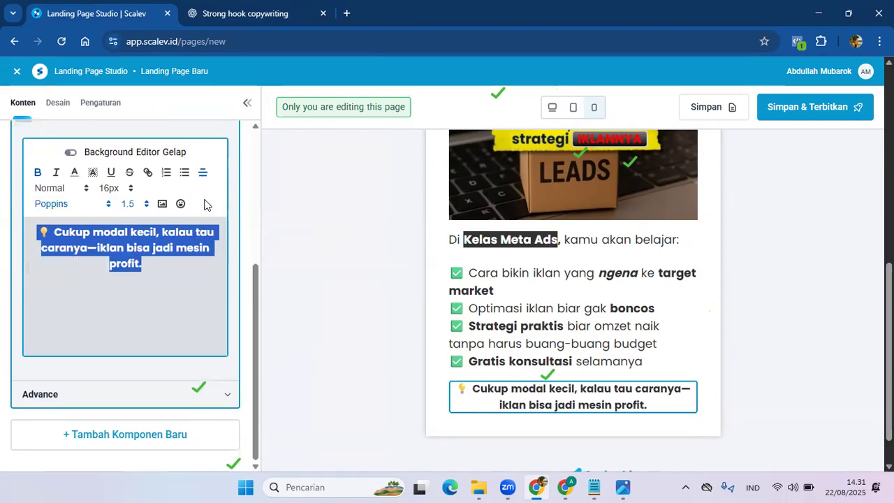
left_click(110, 188)
scroll(110, 226, "down", 3)
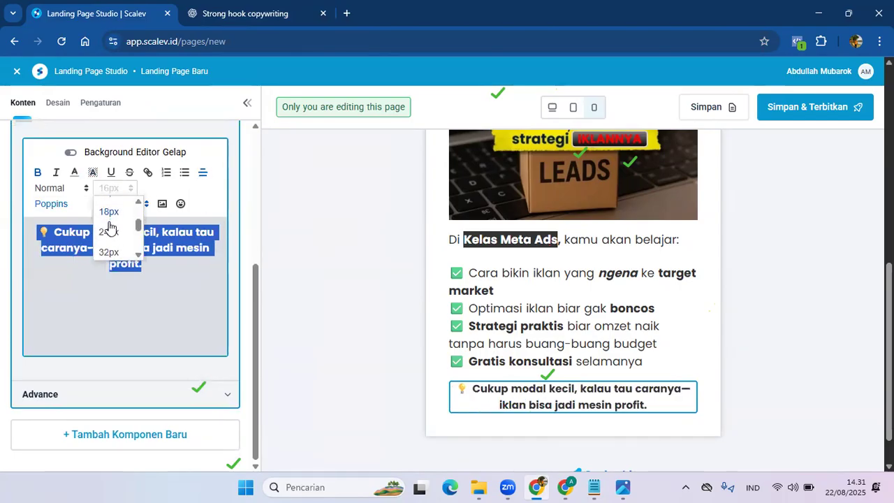
left_click(109, 231)
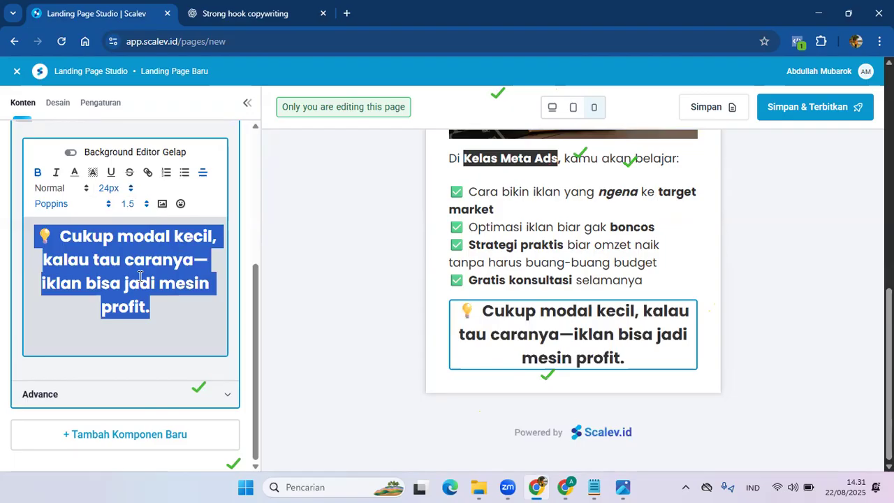
Step: Give the tip sentence a dark highlight and white text, after briefly trying blue
left_click(81, 277)
left_click(60, 238)
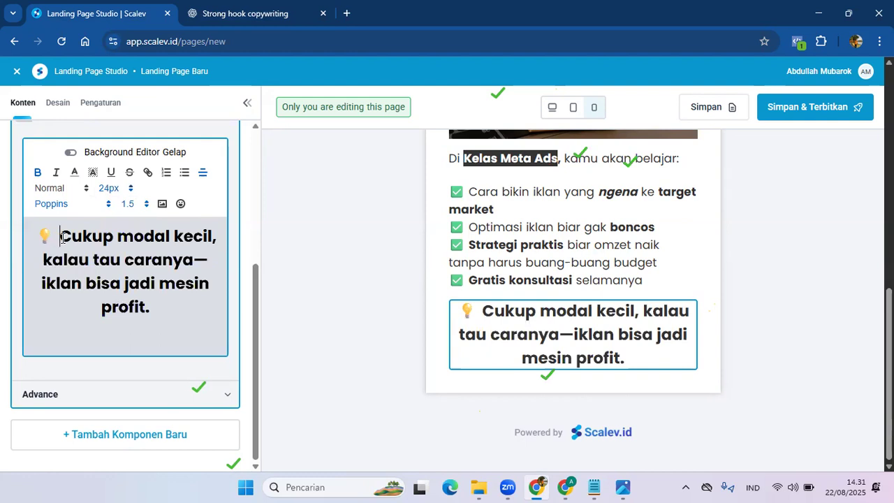
triple_click(49, 234)
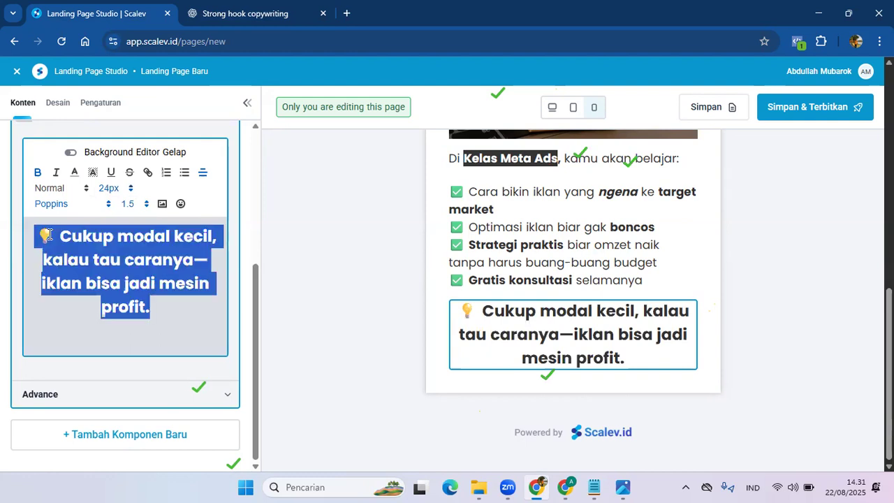
left_click(74, 174)
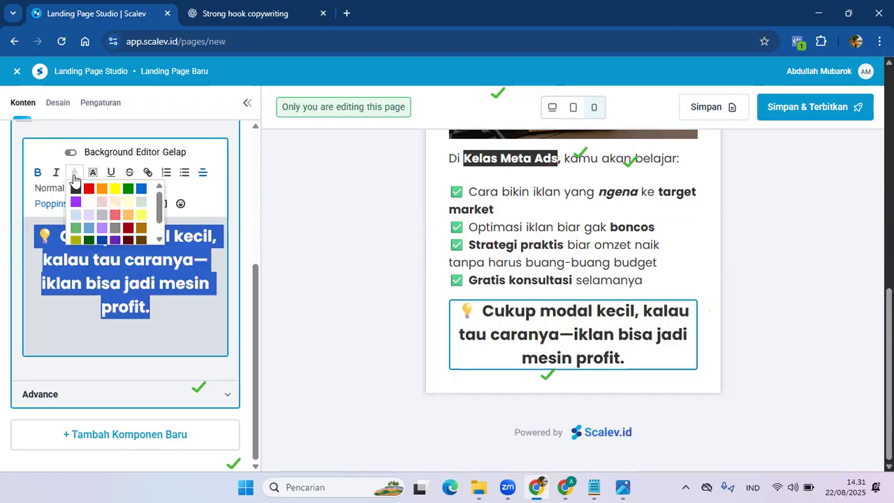
left_click(140, 188)
left_click(91, 178)
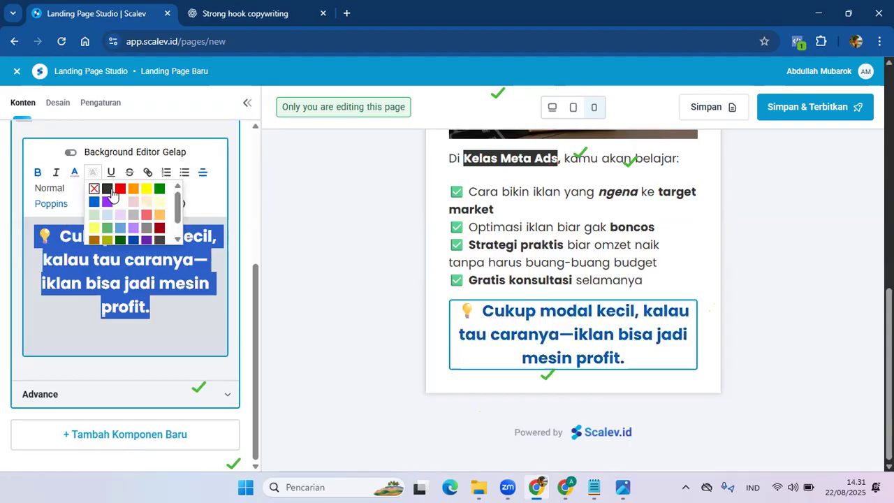
left_click(111, 194)
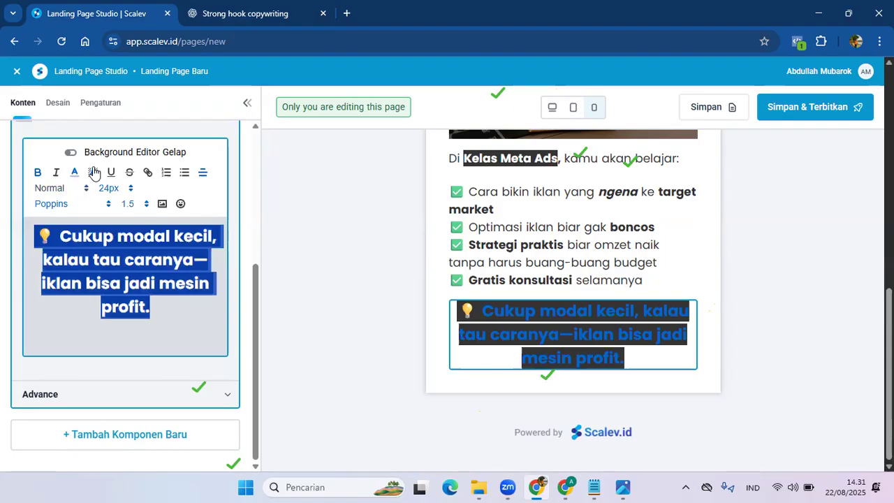
left_click(93, 173)
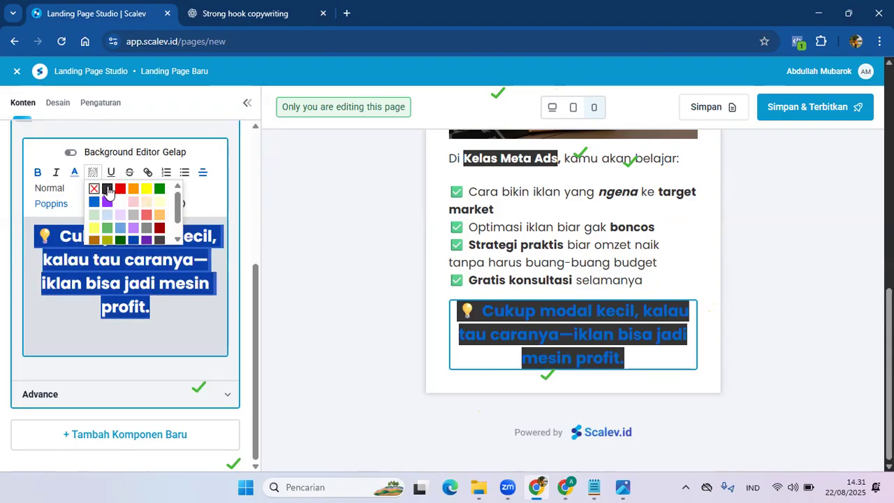
left_click(75, 175)
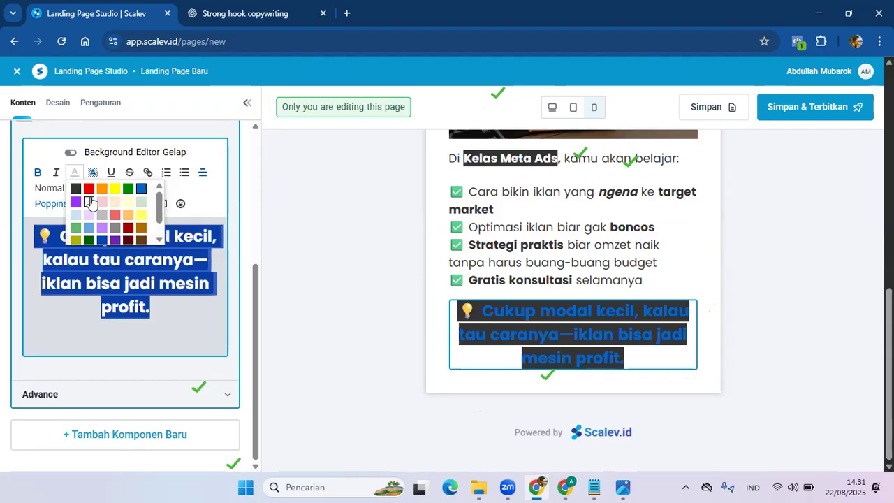
left_click(88, 201)
left_click(128, 281)
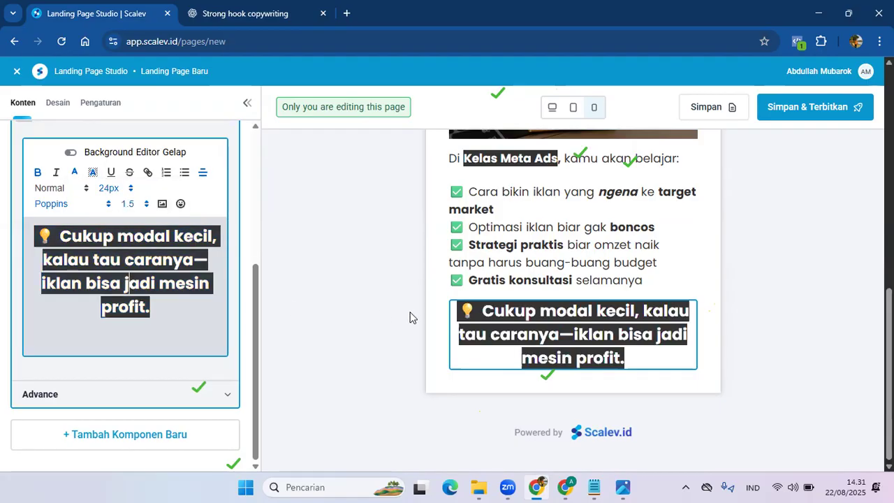
scroll(410, 316, "up", 3)
scroll(409, 316, "up", 4)
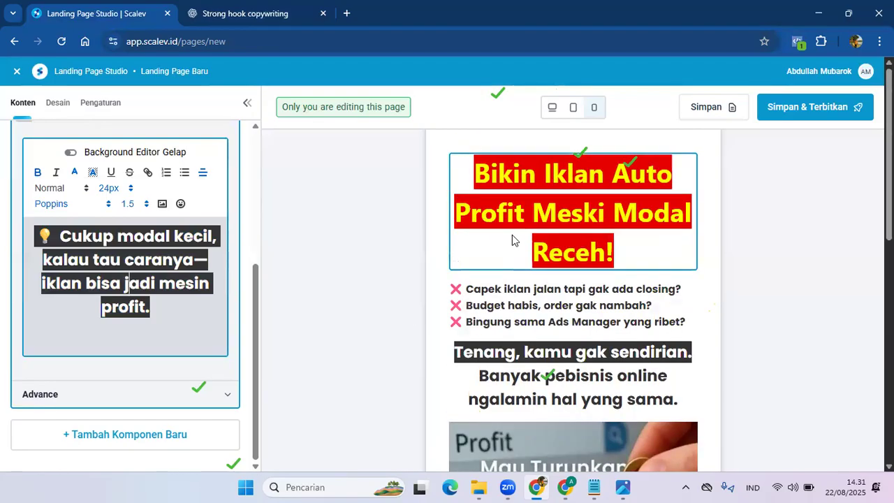
scroll(512, 240, "down", 2)
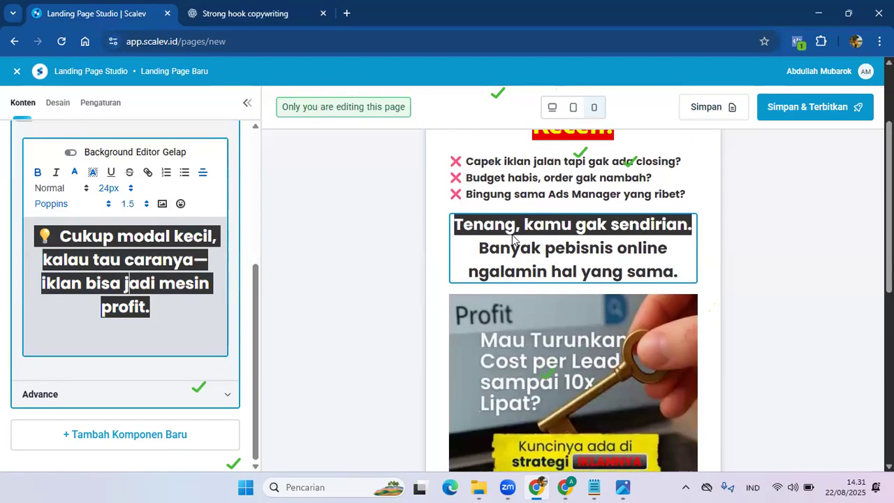
scroll(517, 251, "down", 5)
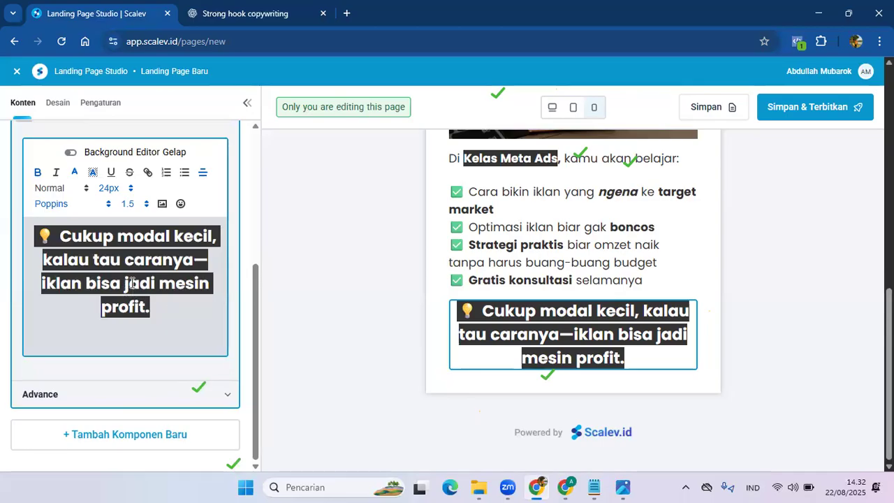
Step: Change the tip's ending to 'iklan bisa mendatangkan leads yang banyak' and select that phrase
left_click(151, 315, "shift")
type("me")
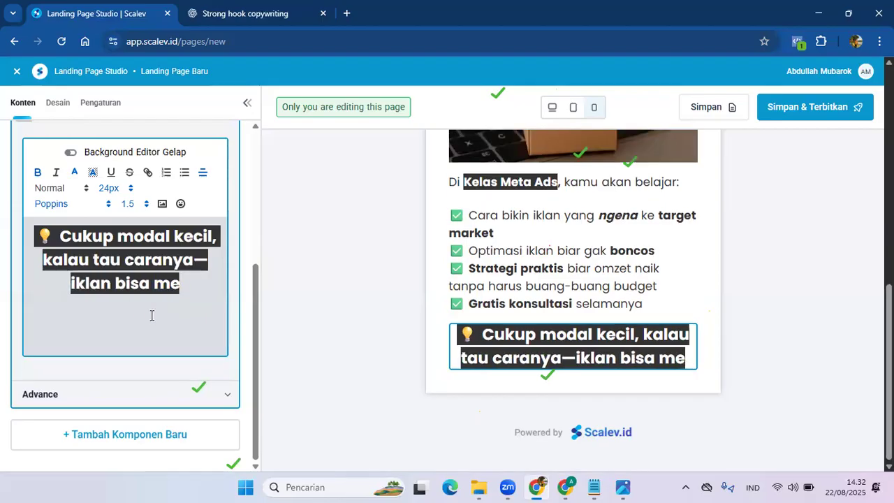
type("ndatangkan")
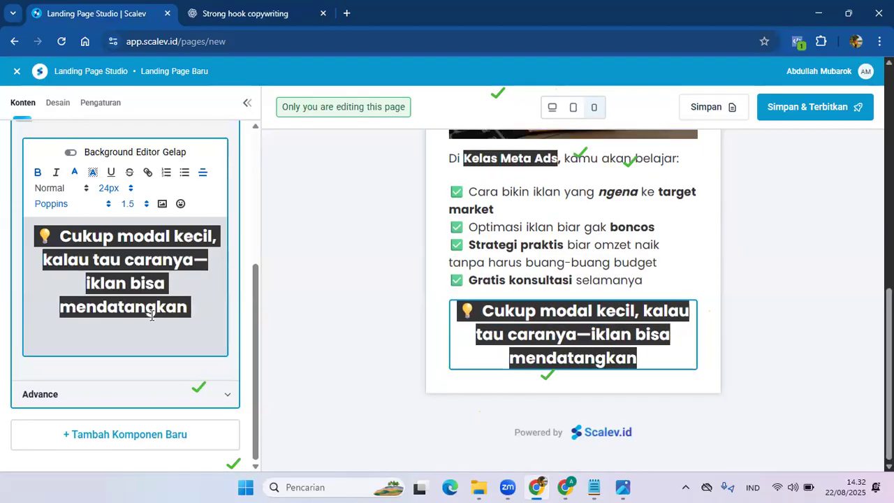
type(" l")
key("BackSpace")
type("le")
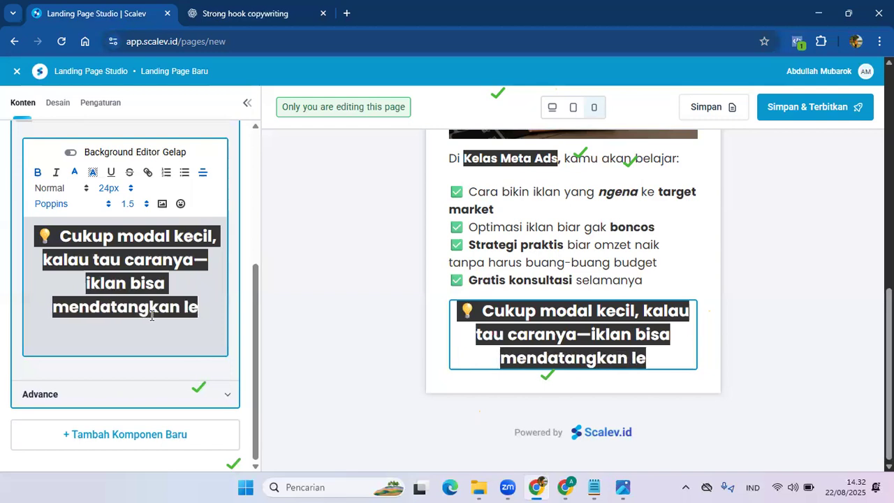
type("ads yang bsn")
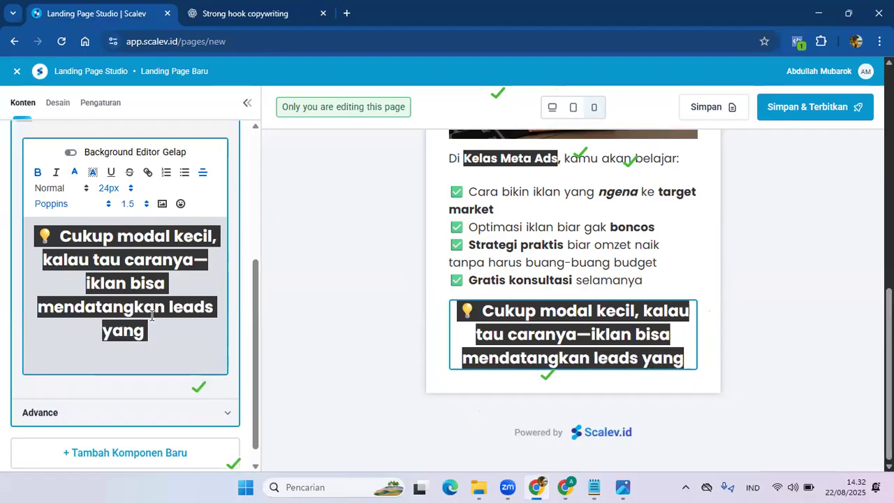
key("BackSpace")
key("BackSpace")
type("anyak")
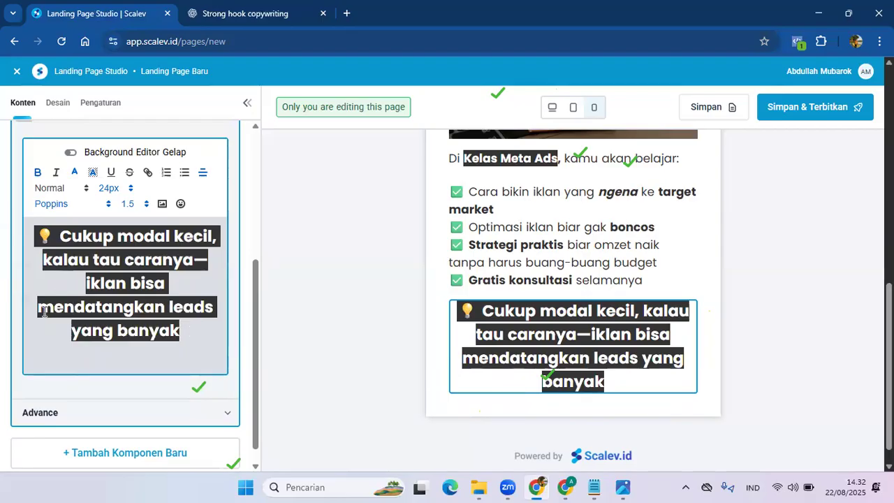
left_click_drag(86, 286, 185, 334)
key("ctrl+c")
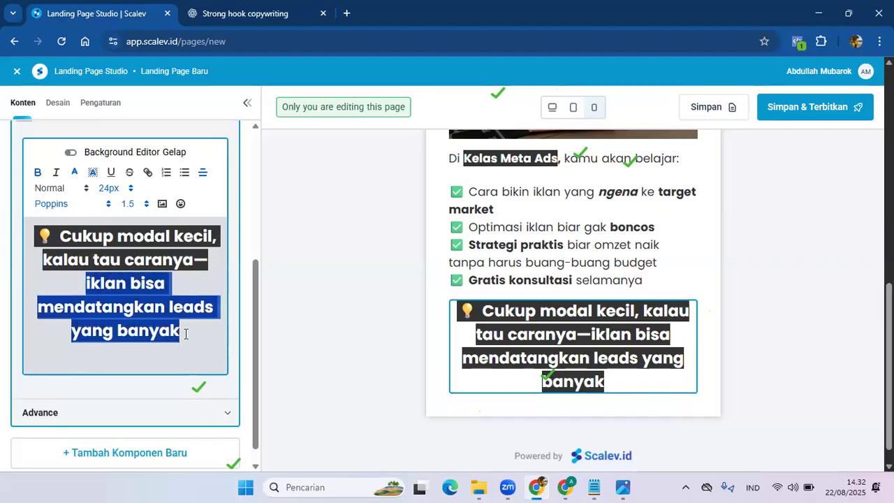
Step: Ask ChatGPT for hook text like the pasted phrase and select 'Setiap detik, iklan bisa tarik leads baru untuk bisnis kamu'
left_click(265, 10)
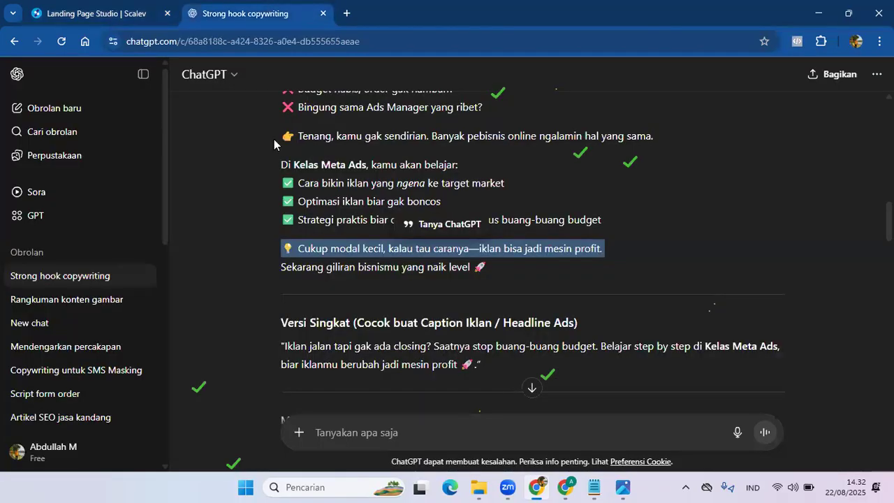
left_click(311, 388)
type("bu")
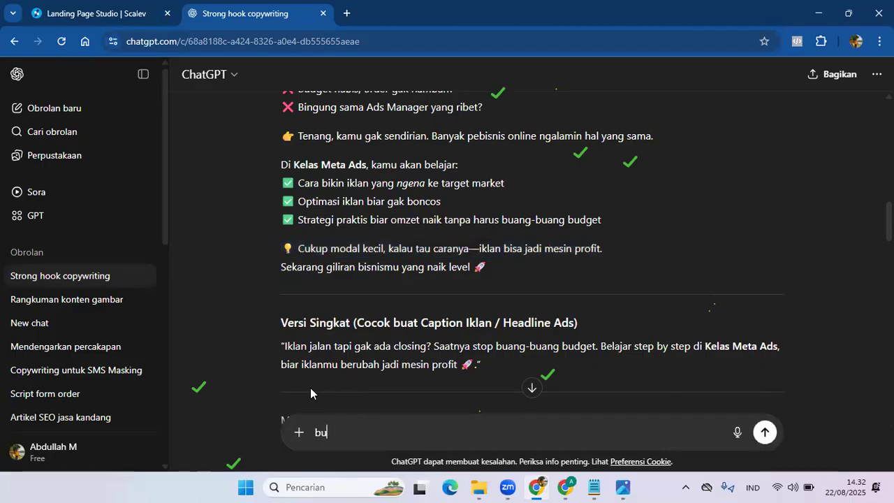
type("atkan saya text yang")
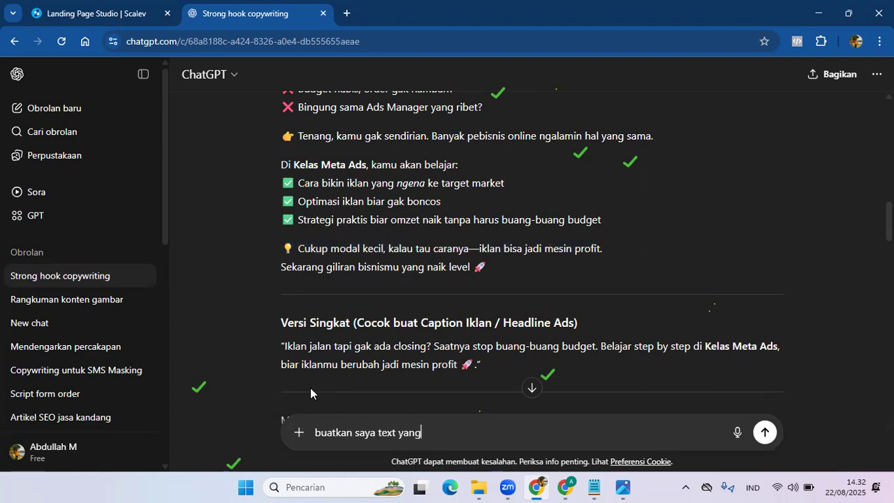
type(" ngehook seperti ini \"")
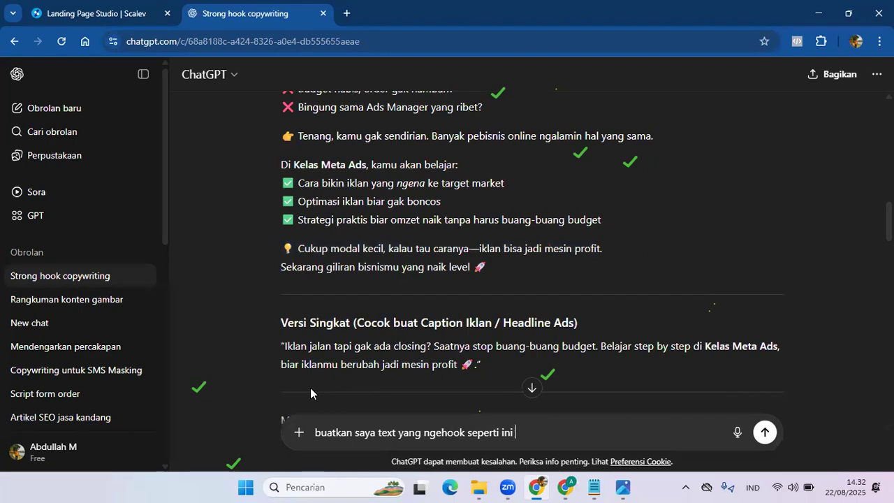
key("ctrl+v")
type("\"\\")
key("Return")
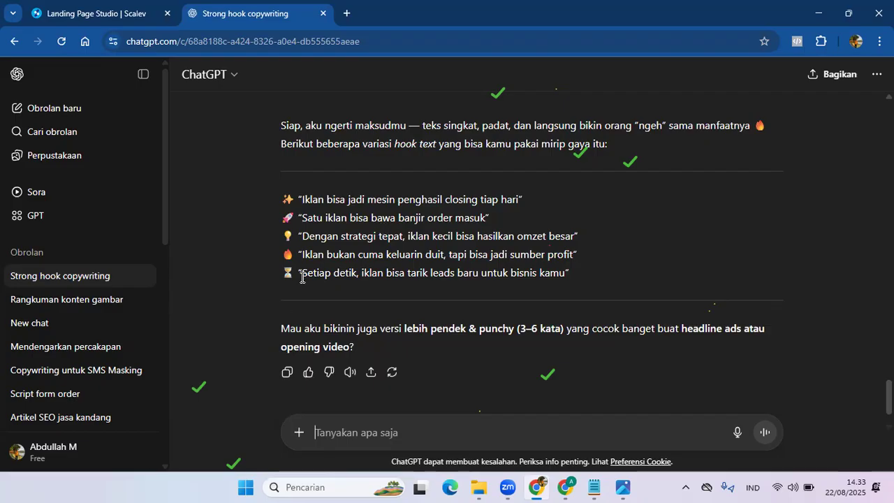
left_click_drag(302, 274, 382, 286)
left_click_drag(485, 292, 564, 272)
key("ctrl+c")
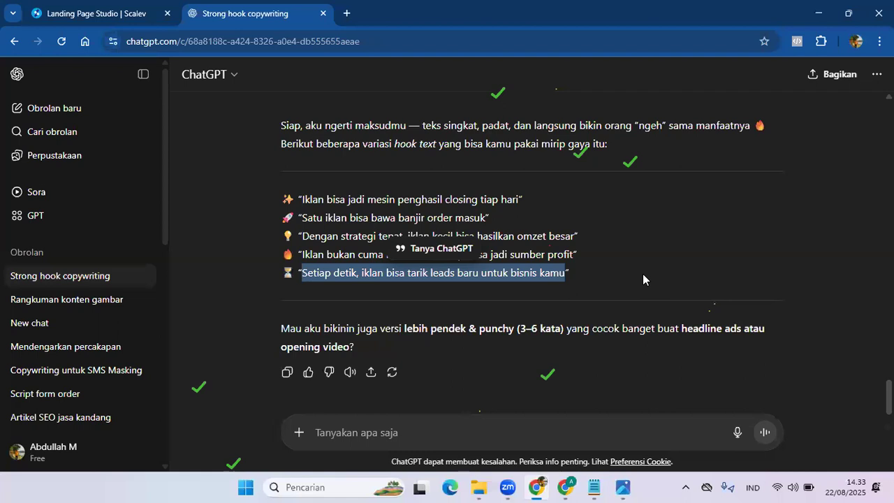
Step: Replace 'iklan bisa mendatangkan leads yang banyak' with the new 'Setiap detik…' hook line
left_click(77, 13)
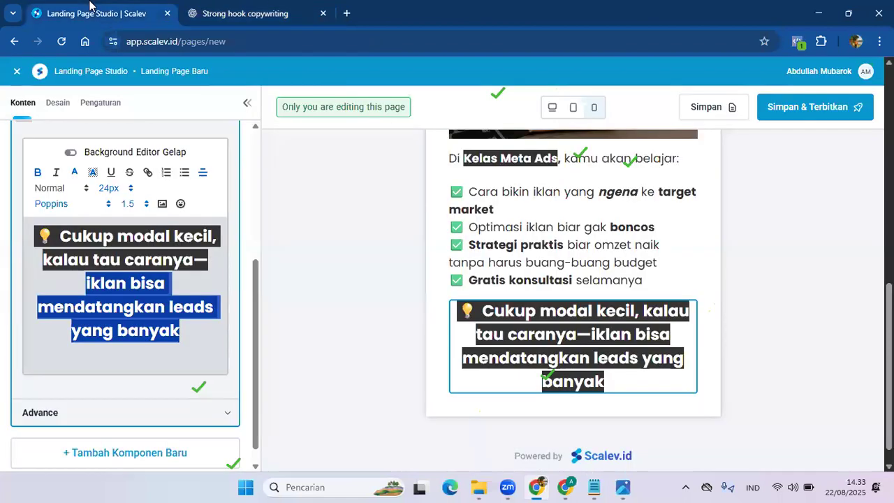
left_click(96, 286)
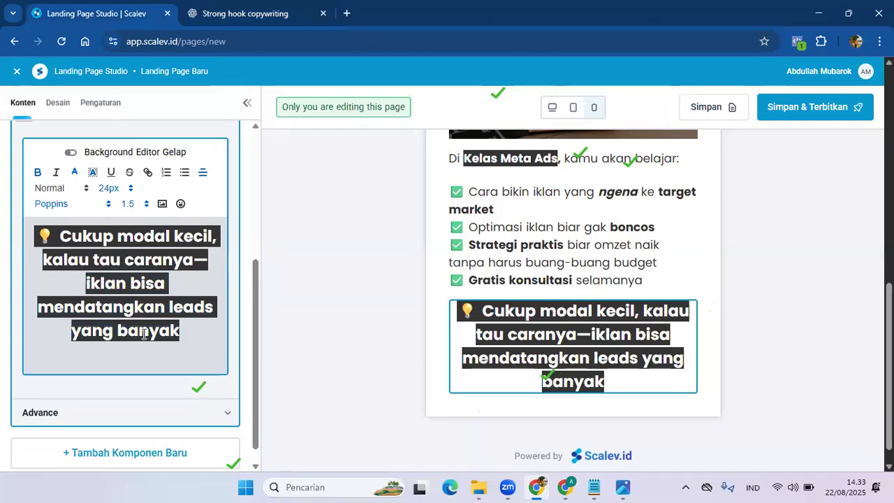
left_click(177, 336, "shift")
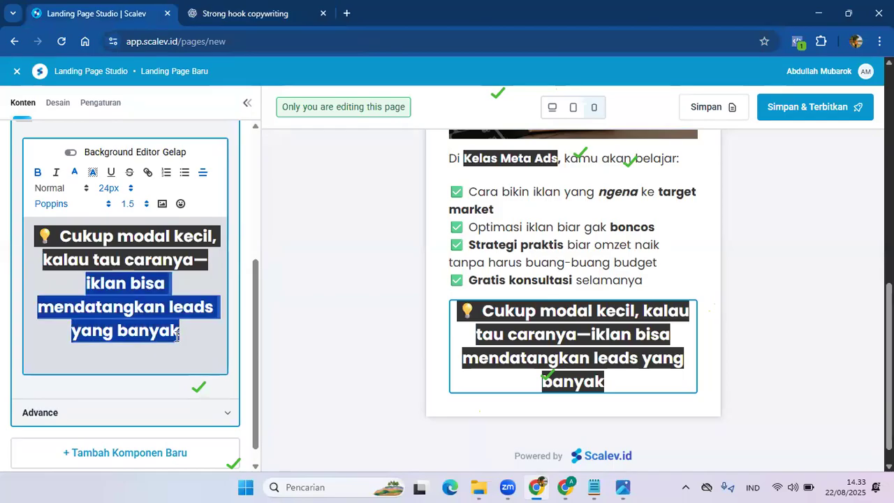
key("ctrl+v")
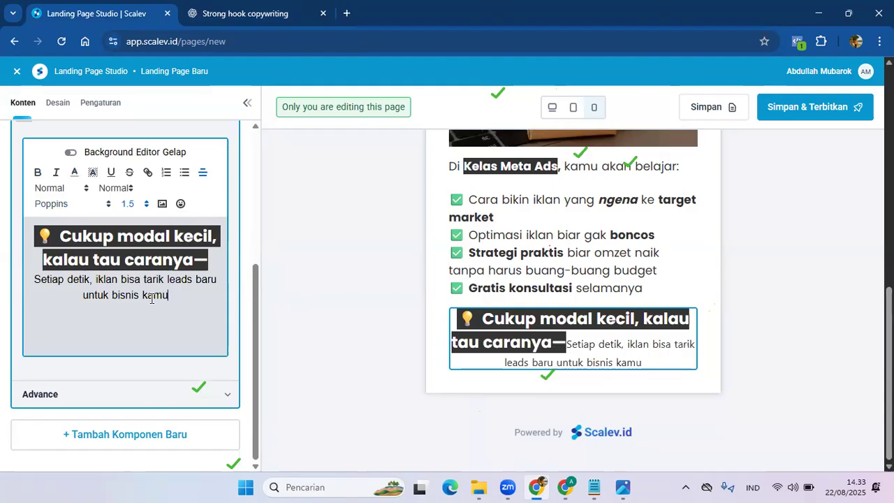
Step: Set the 'Setiap detik…' sentence in bold 24px Poppins
double_click(37, 285)
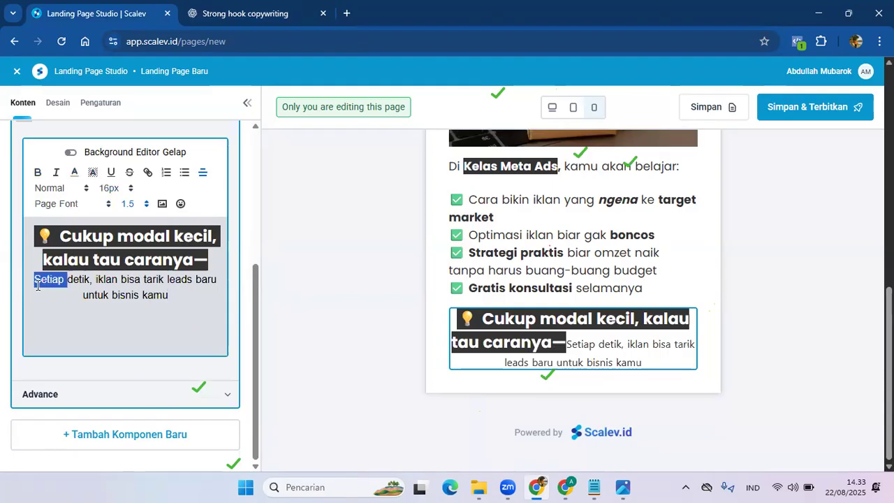
left_click(170, 297, "shift")
left_click(66, 206)
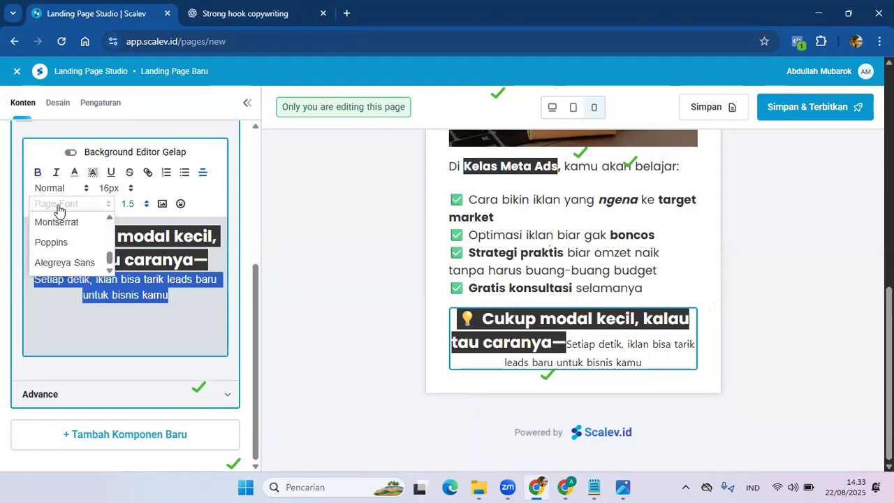
left_click(60, 242)
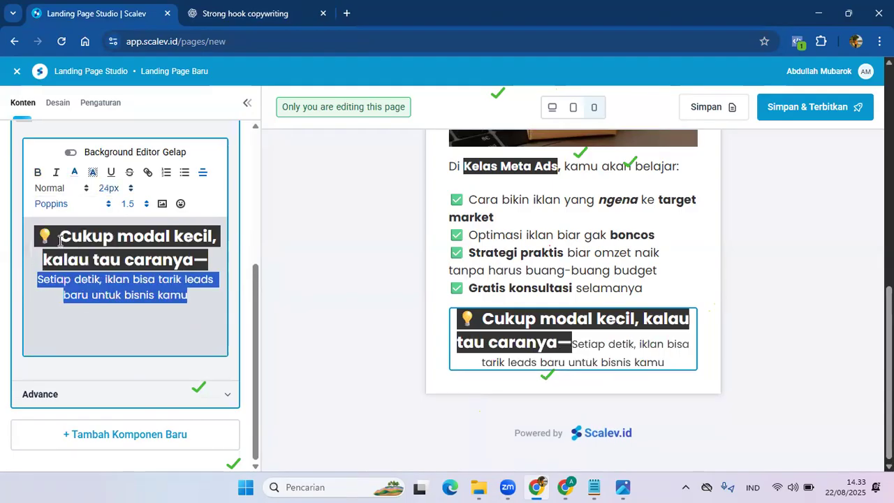
left_click(38, 172)
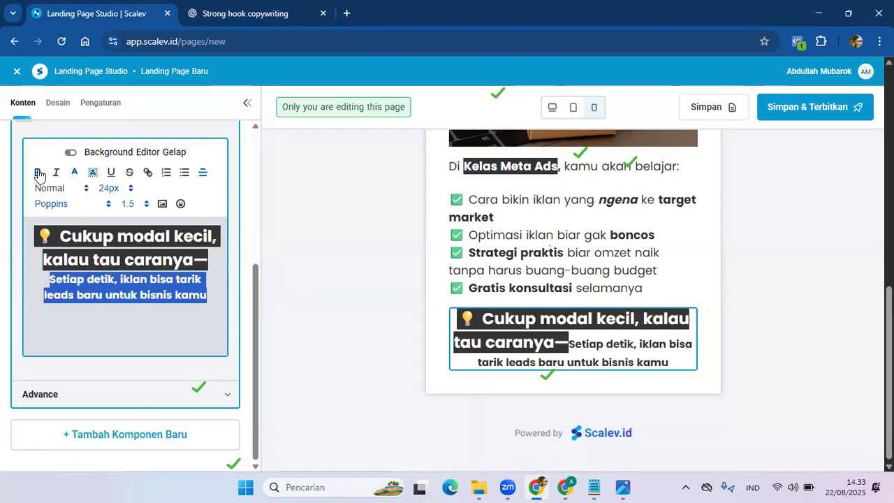
double_click(128, 233)
double_click(49, 282)
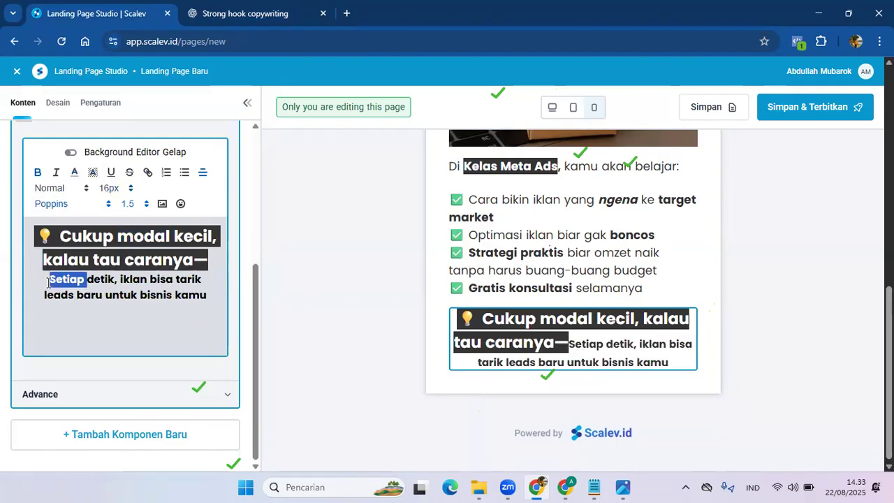
left_click_drag(48, 281, 211, 295)
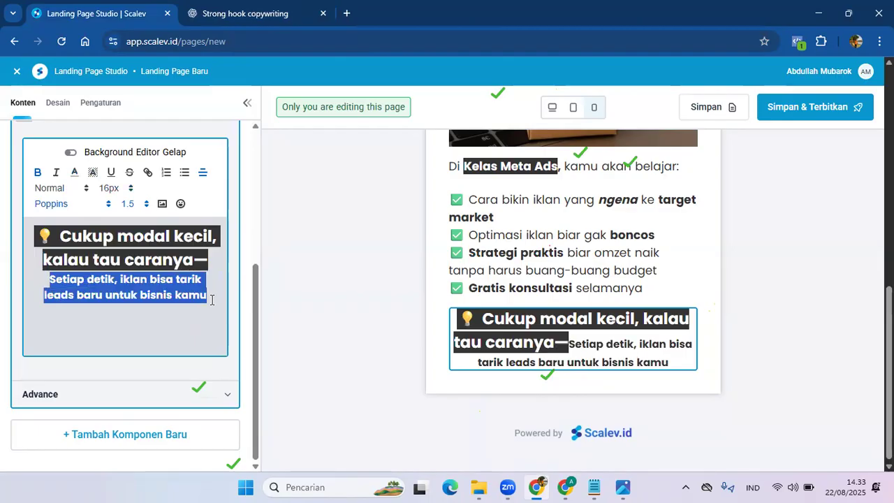
left_click(107, 190)
left_click(112, 236)
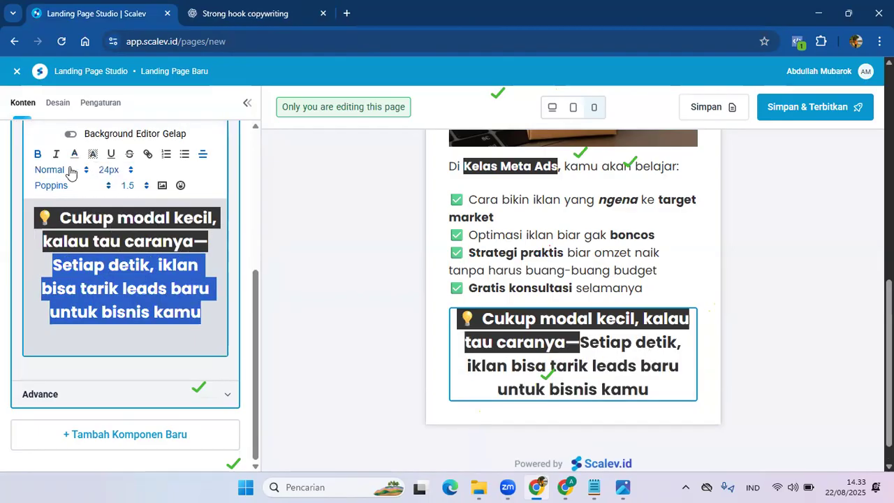
Step: Give the new sentence a black highlight and white text
left_click(92, 154)
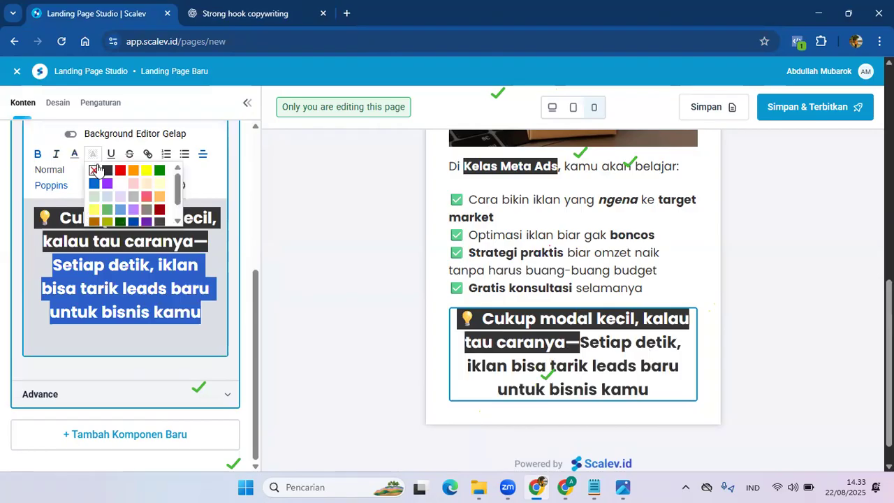
left_click(106, 171)
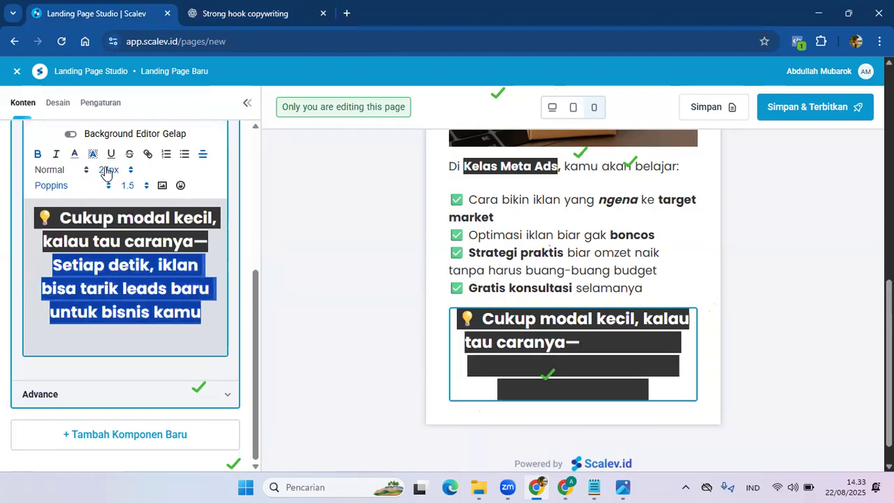
left_click(74, 155)
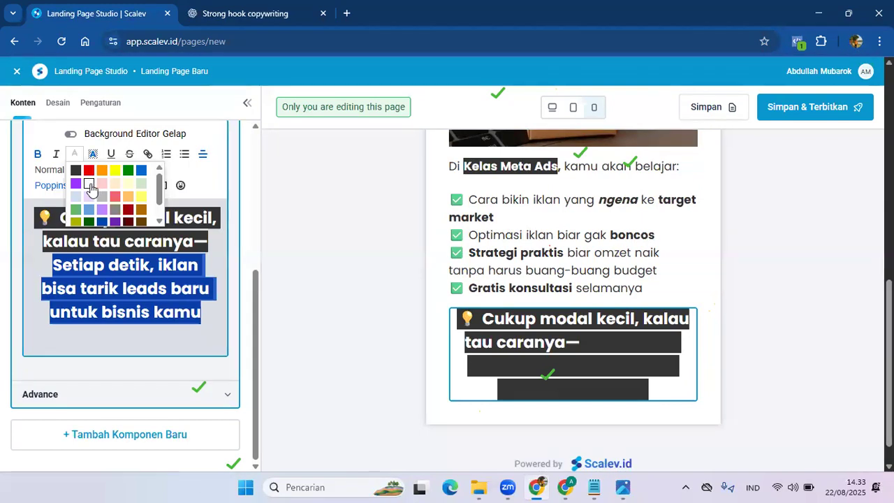
left_click(90, 187)
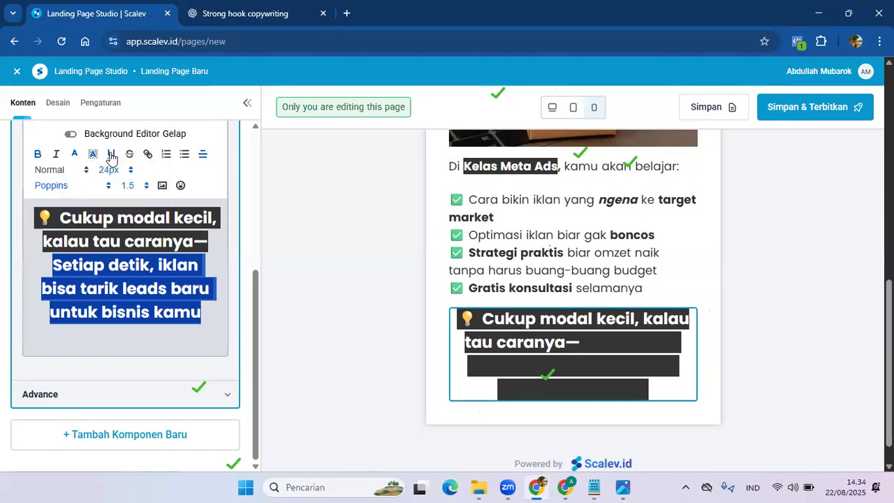
left_click(75, 156)
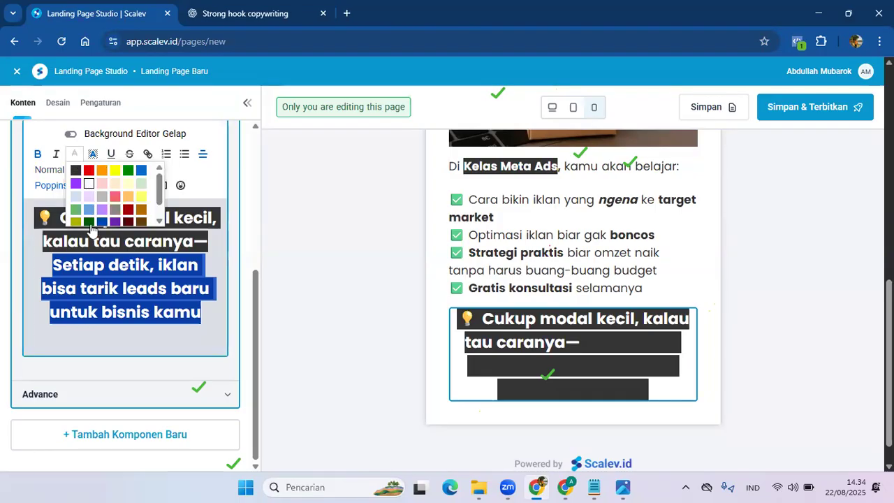
left_click(94, 260)
Step: Reselect the 'Setiap detik…' sentence and review its highlight colour without changing it
double_click(95, 264)
triple_click(134, 302)
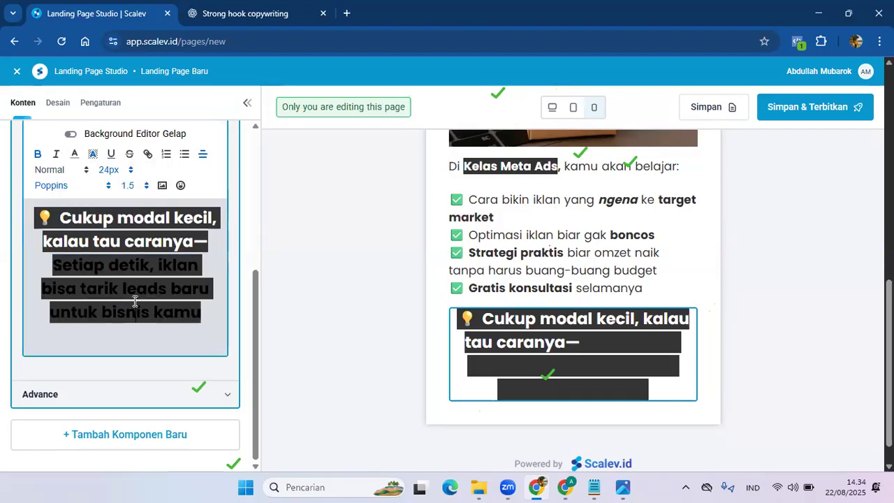
left_click(86, 243)
double_click(55, 264)
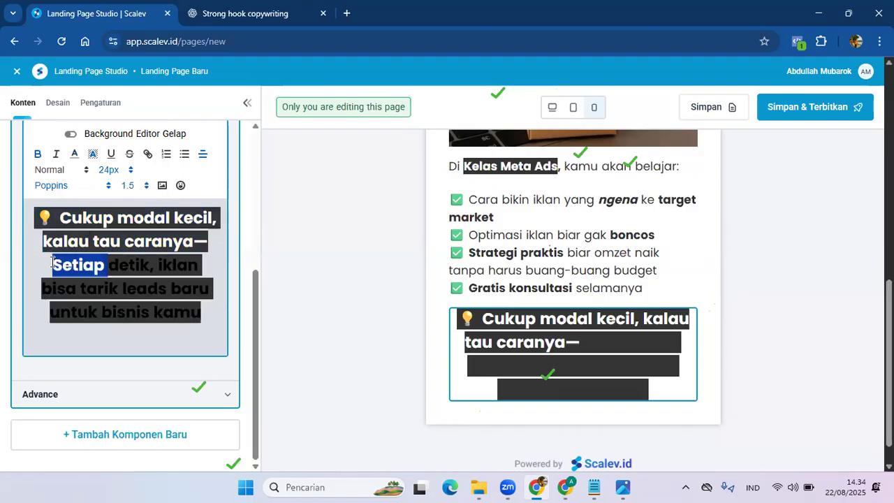
left_click(198, 314, "shift")
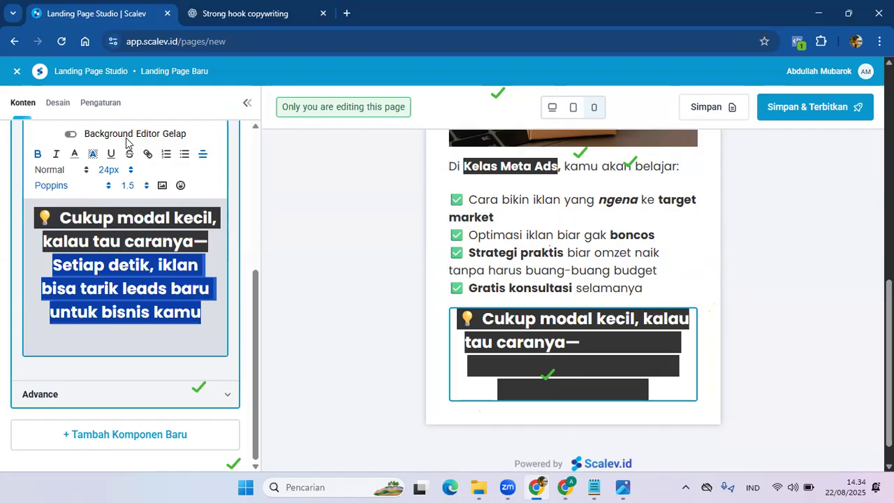
left_click(93, 154)
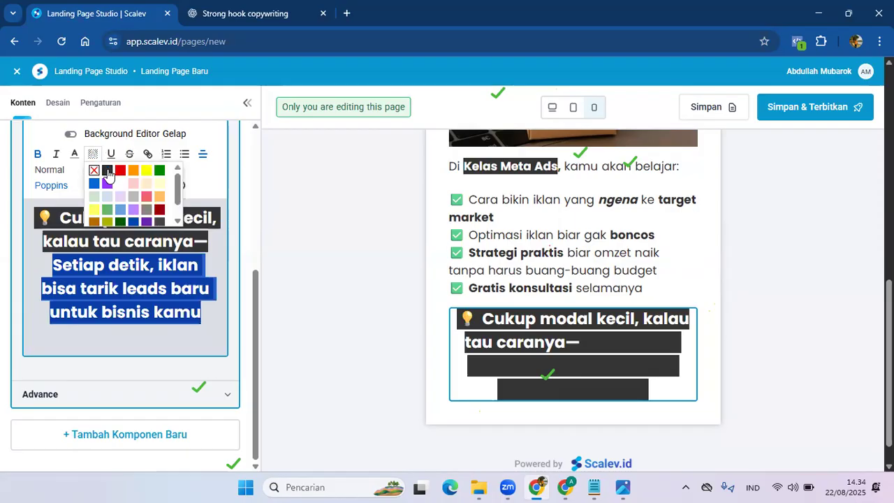
left_click(126, 312)
Step: Delete the sentence's trailing words and paste the 'Setiap detik…' sentence in again
double_click(155, 312)
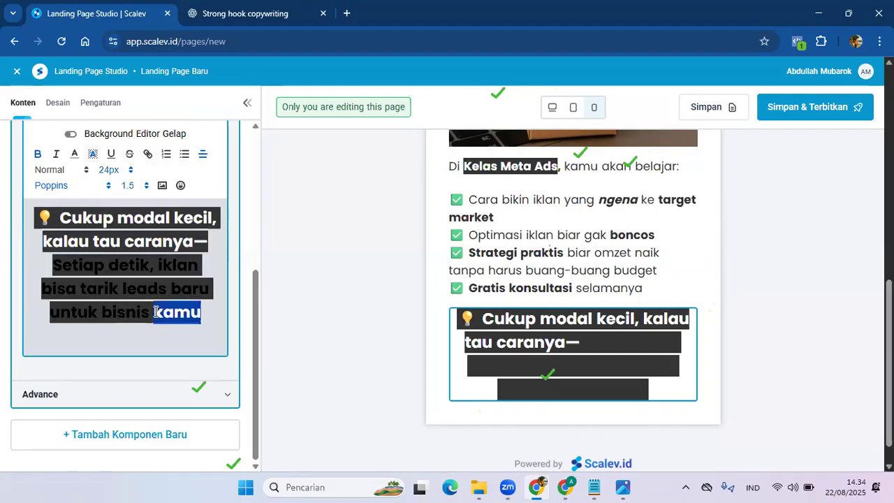
key("BackSpace")
key("BackSpace")
key("BackSpace")
key("BackSpace")
key("BackSpace")
key("BackSpace")
key("BackSpace")
key("BackSpace")
key("BackSpace")
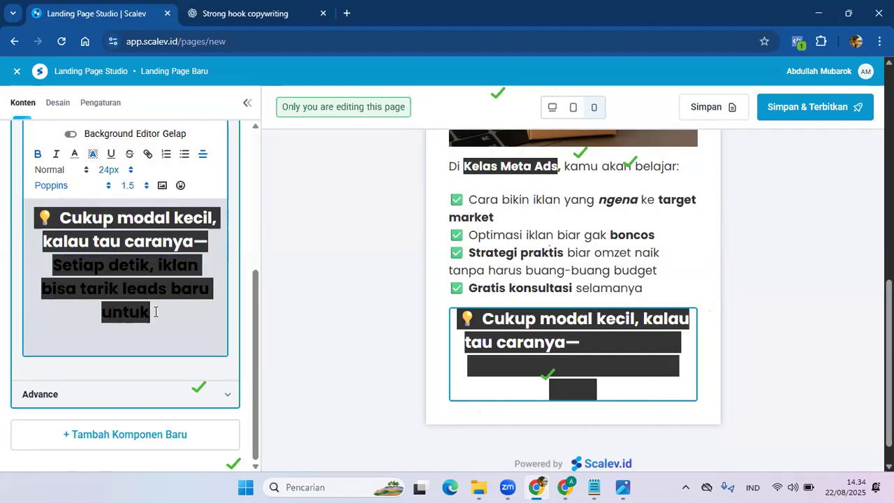
key("BackSpace")
key("BackSpace")
key("BackSpace")
key("BackSpace")
key("BackSpace")
key("BackSpace")
key("BackSpace")
key("BackSpace")
key("BackSpace")
key("BackSpace")
key("BackSpace")
key("BackSpace")
key("BackSpace")
key("BackSpace")
key("BackSpace")
key("BackSpace")
key("BackSpace")
double_click(156, 312)
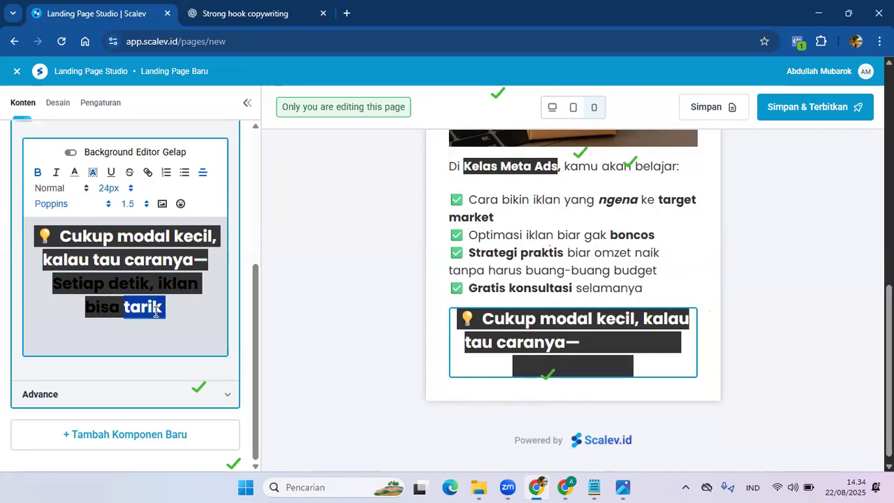
left_click(61, 283, "shift")
key("ctrl+v")
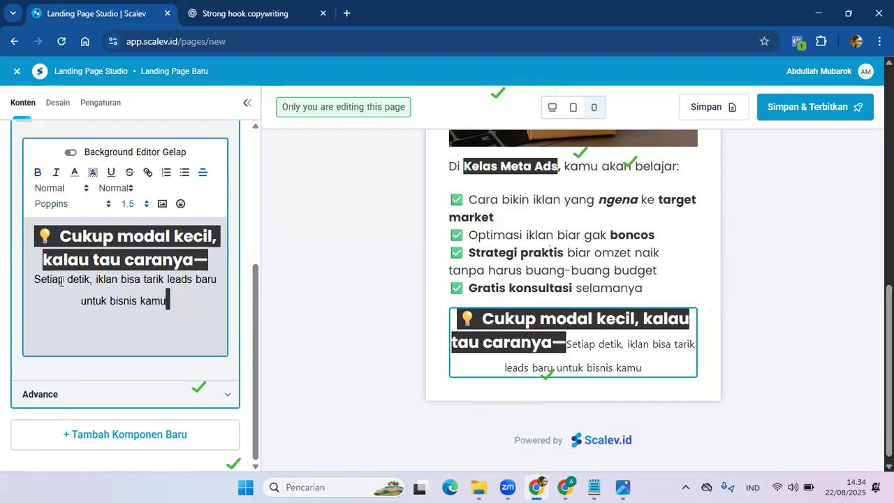
key("BackSpace")
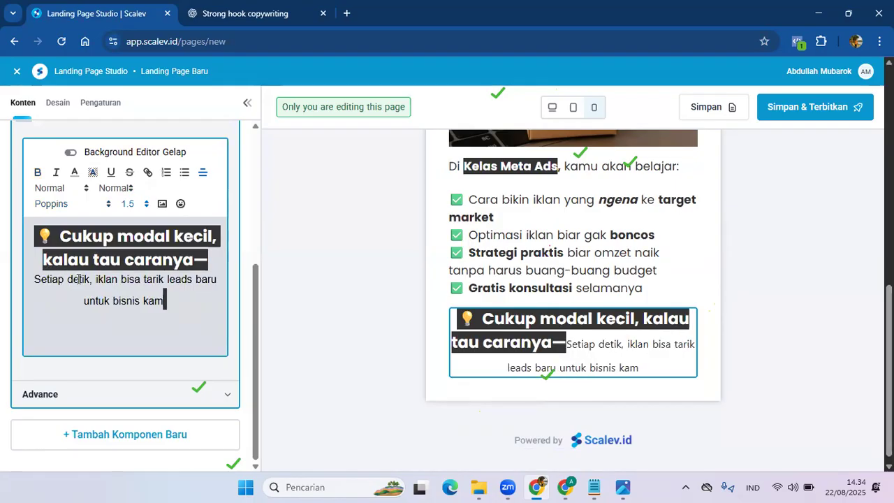
Step: Remove the leftover dark block, restore the final 'u', and undo the accidental paragraph deletion
left_click(173, 296)
key("BackSpace")
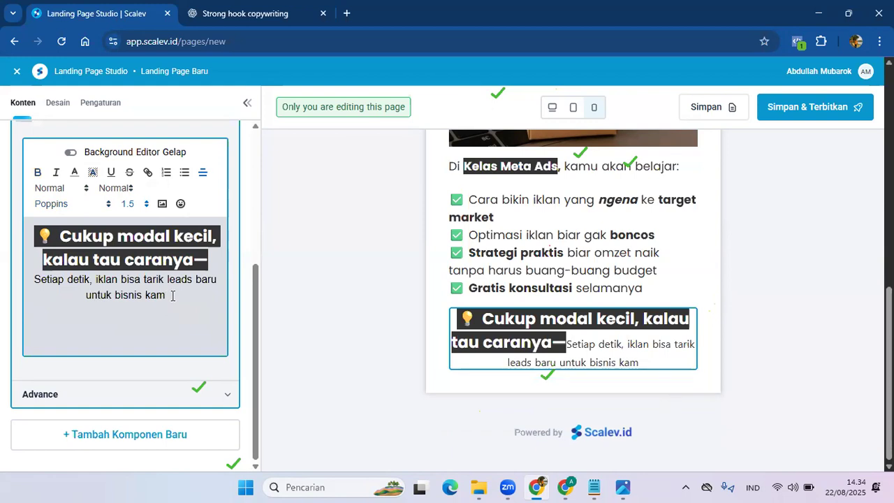
type("u")
triple_click(32, 281)
key("BackSpace")
key("ctrl+z")
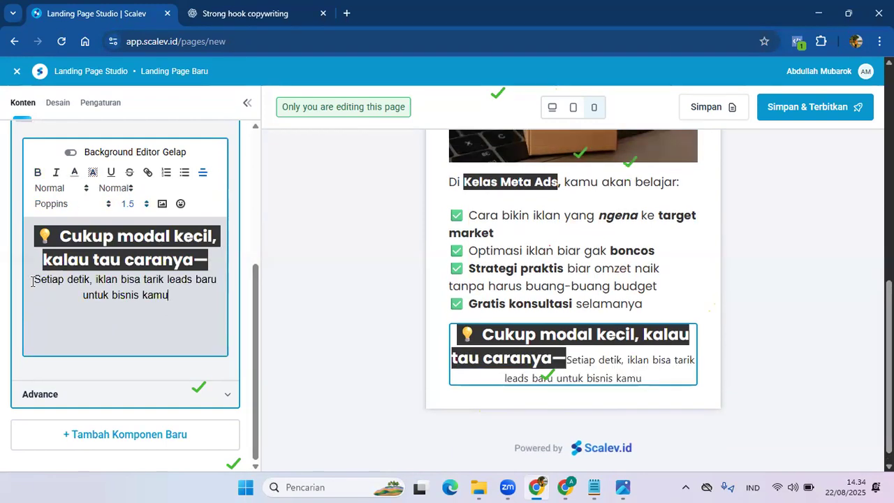
Step: Give the 'Setiap detik…' paragraph a black background highlight
double_click(42, 281)
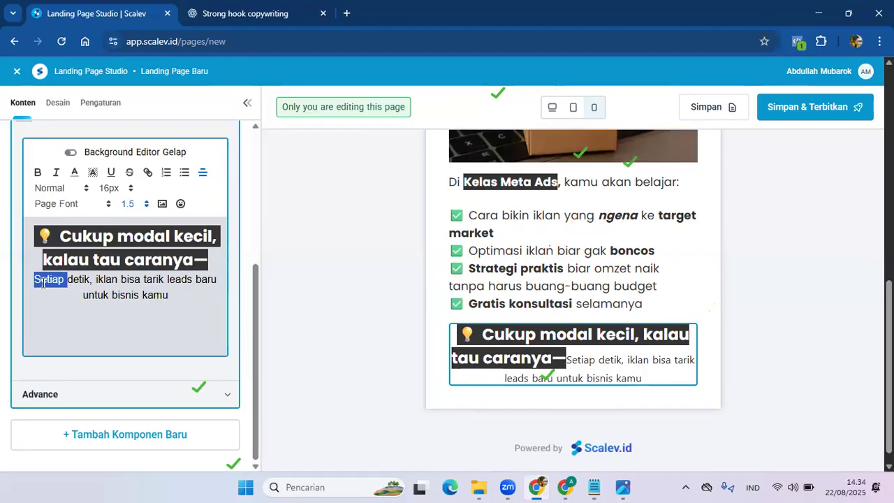
left_click(169, 299, "shift")
left_click(92, 172)
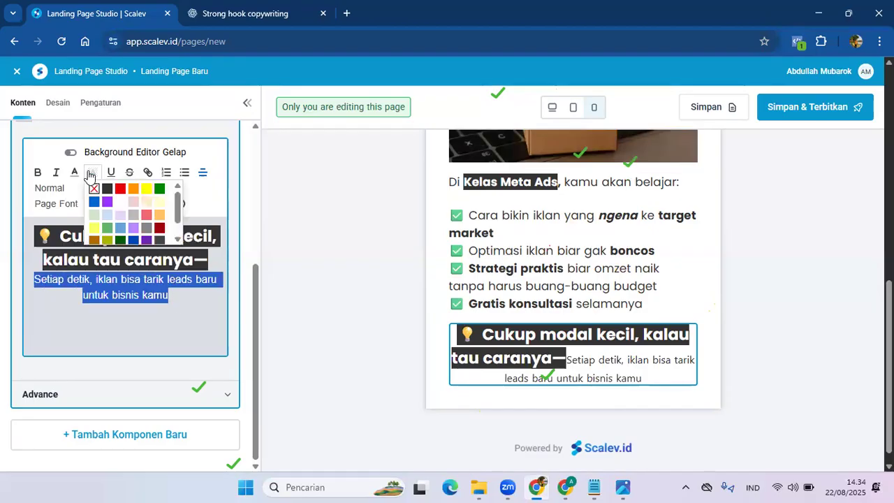
left_click(107, 188)
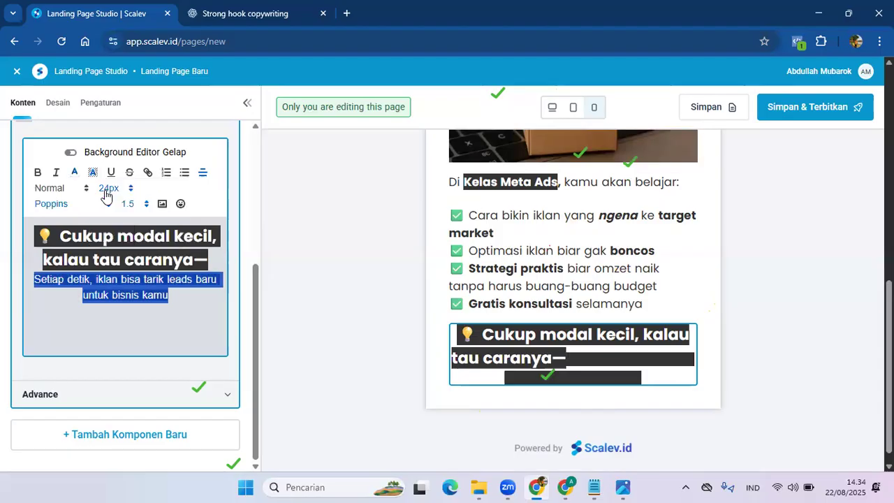
left_click(75, 173)
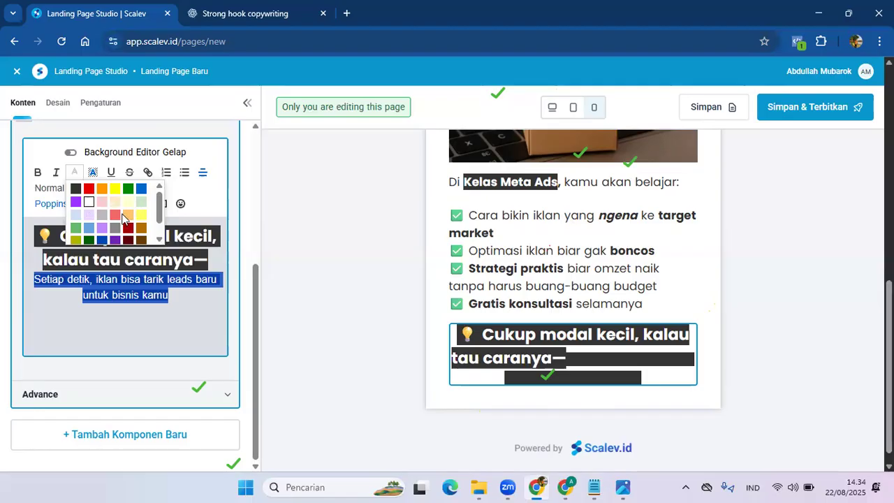
scroll(126, 216, "down", 1)
left_click(93, 173)
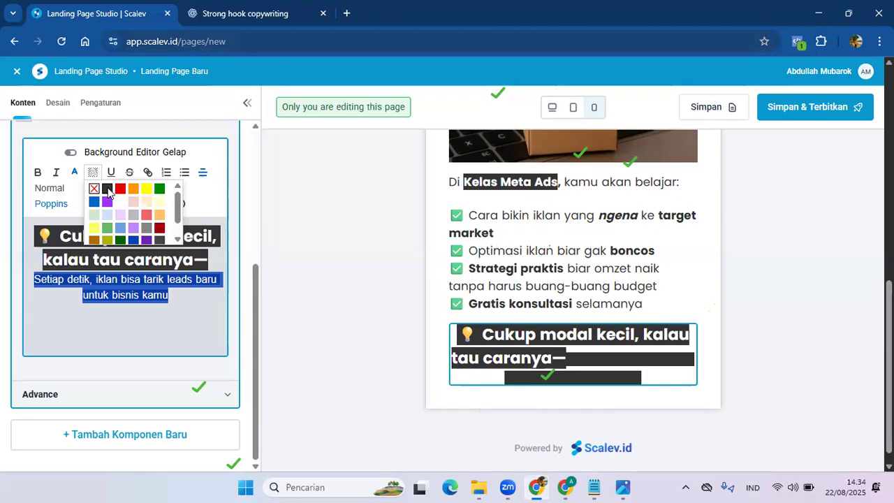
left_click(71, 289)
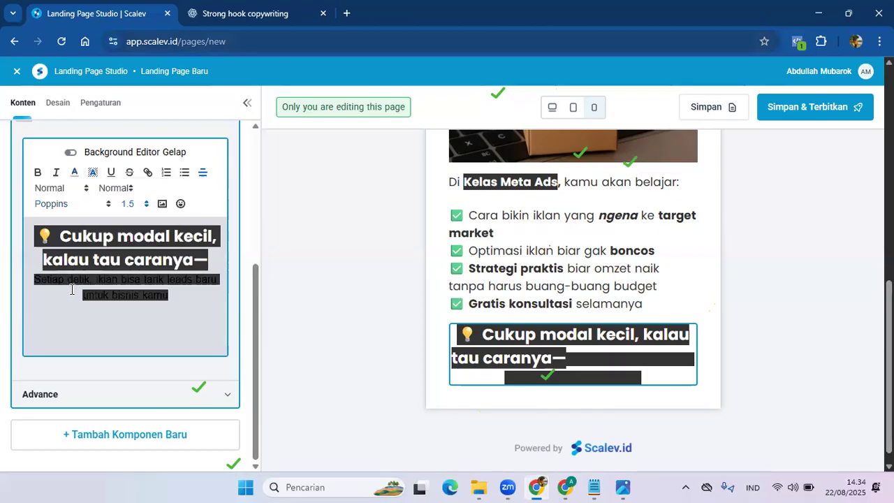
key("ctrl+a")
left_click(71, 289)
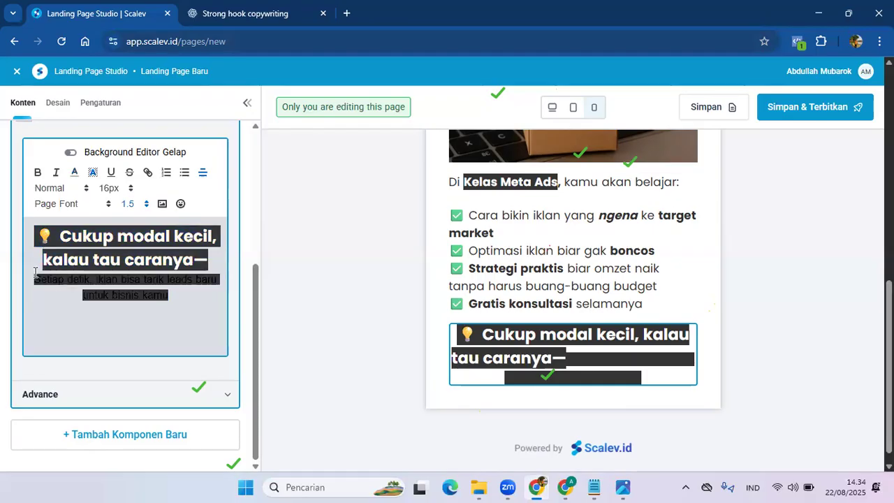
Step: Format the 'Setiap detik…' paragraph as bold Poppins at 32px
triple_click(157, 295)
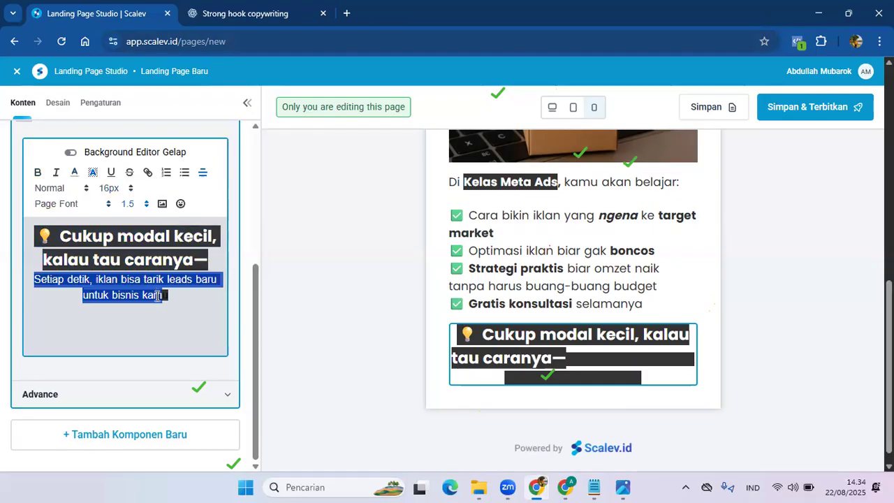
left_click(66, 206)
left_click(55, 243)
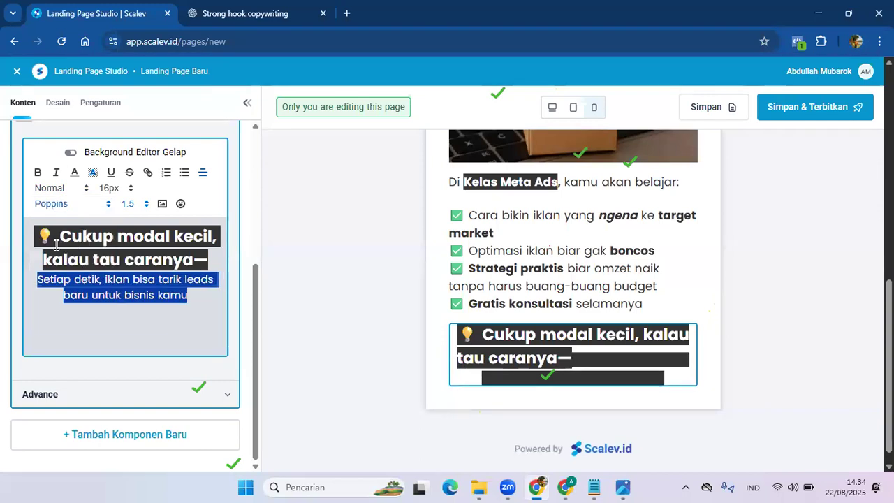
left_click(36, 174)
left_click(108, 189)
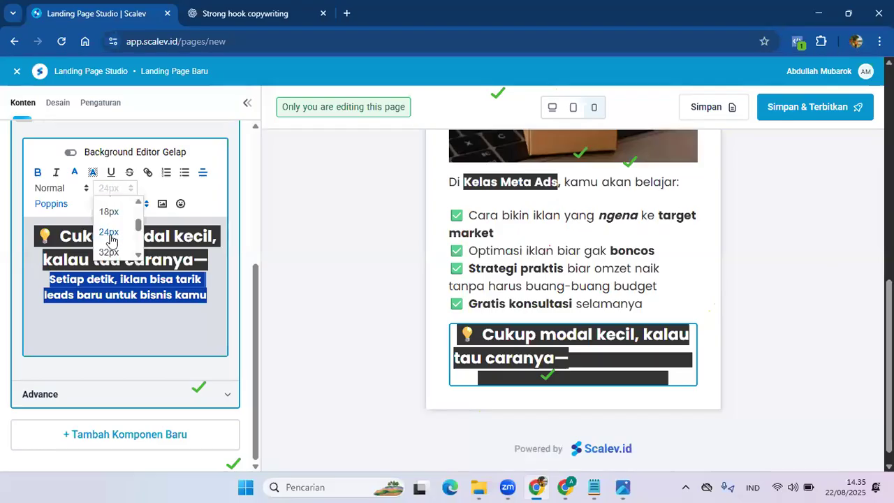
scroll(110, 239, "down", 2)
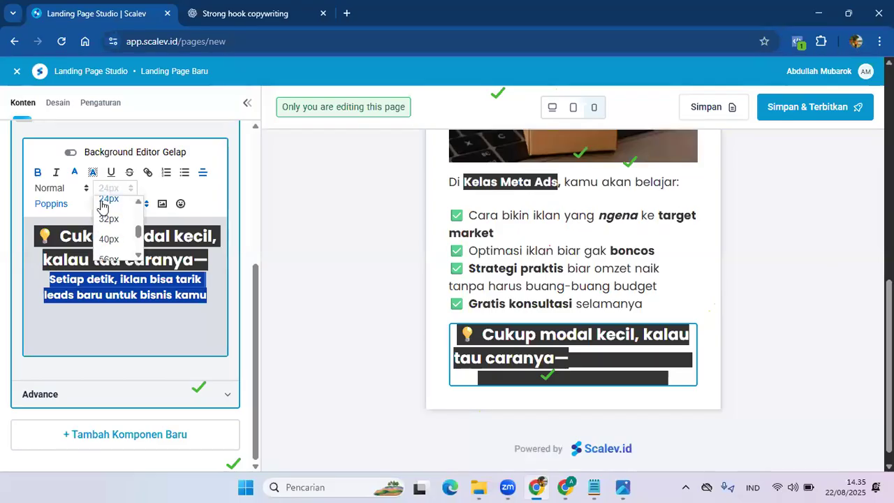
left_click(108, 220)
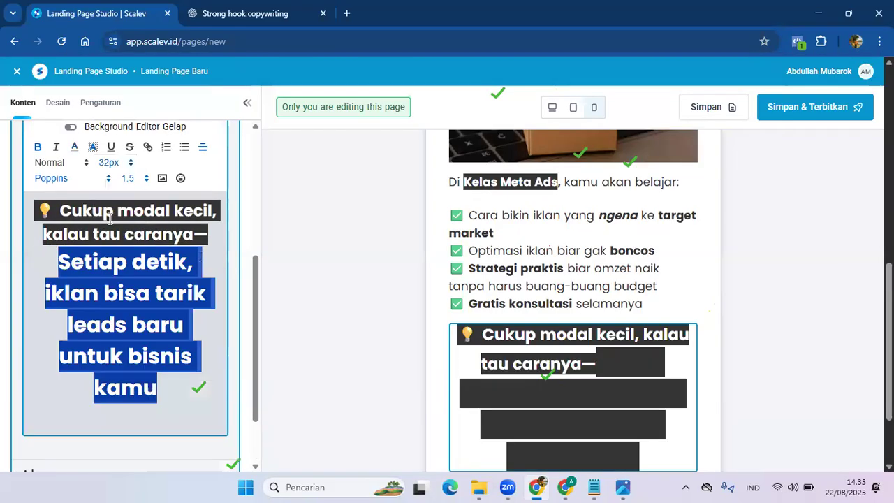
scroll(119, 241, "down", 1)
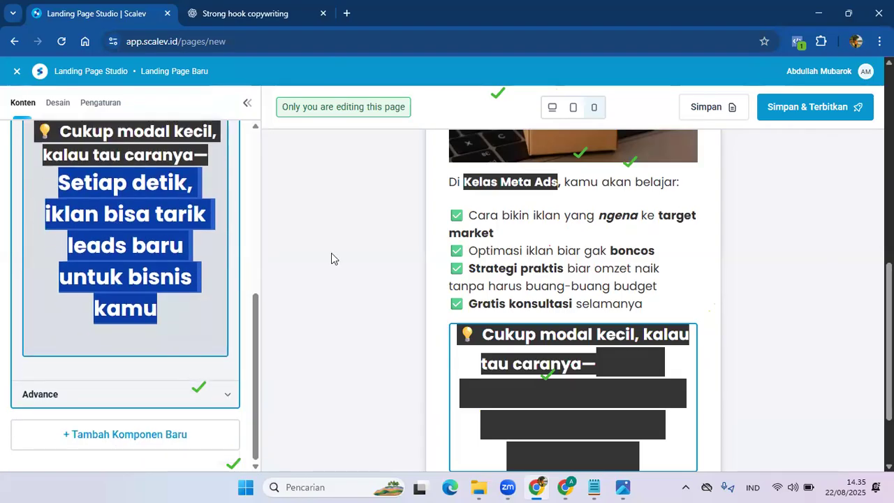
scroll(98, 176, "up", 1)
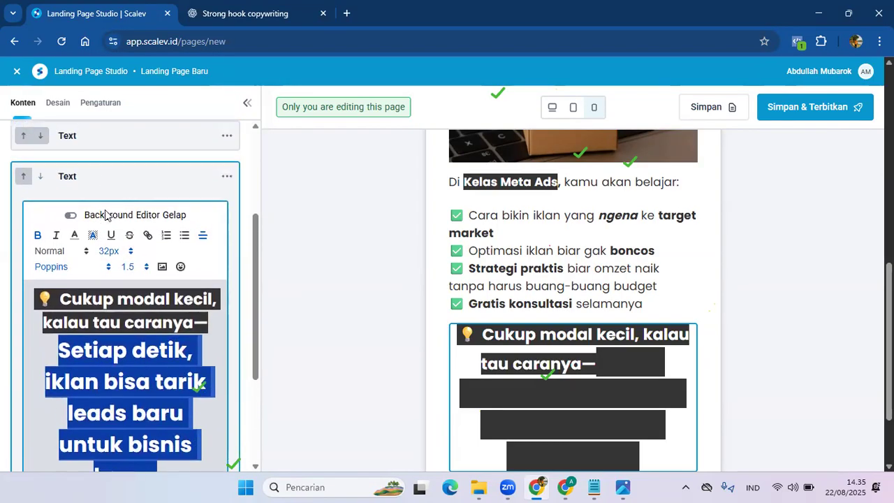
Step: Shrink the paragraph to 24px, then give all CTA text an orange highlight and default text colour
left_click(105, 272)
left_click(107, 321)
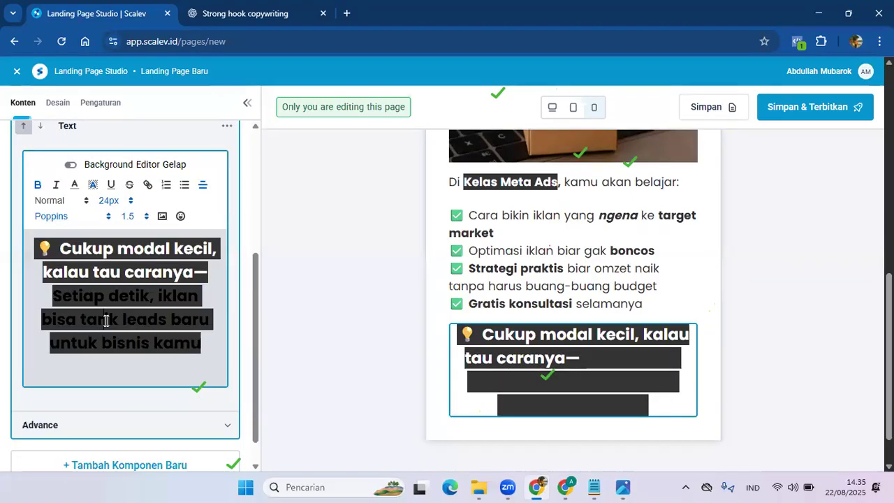
key("ctrl+a")
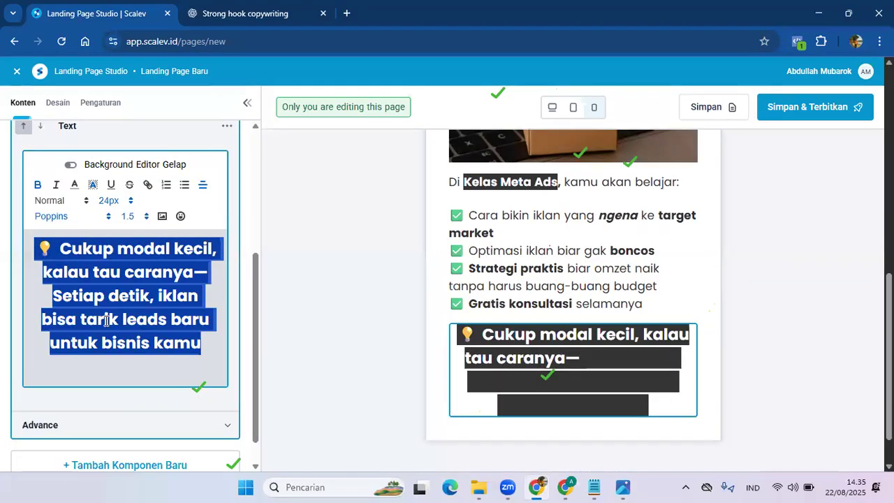
left_click(93, 185)
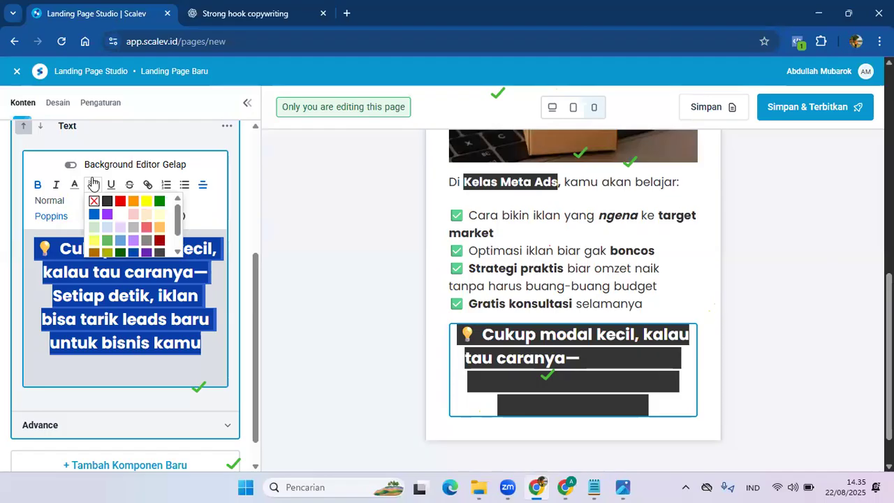
left_click(133, 202)
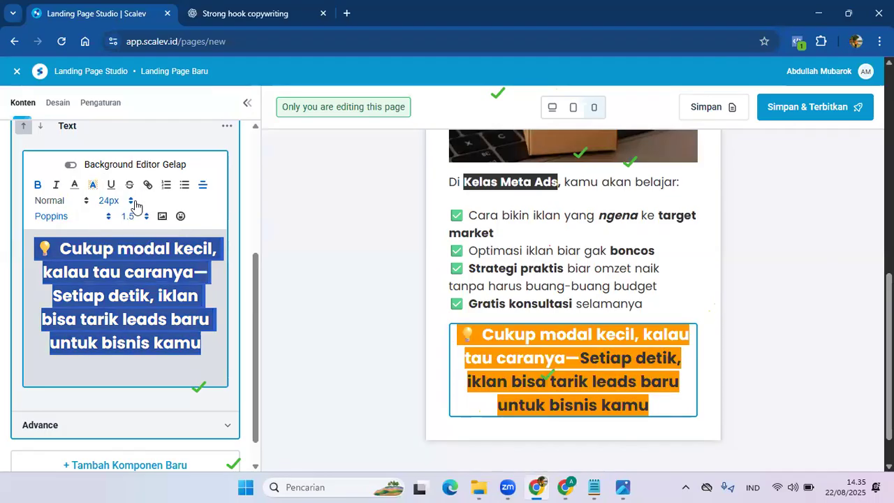
left_click(75, 185)
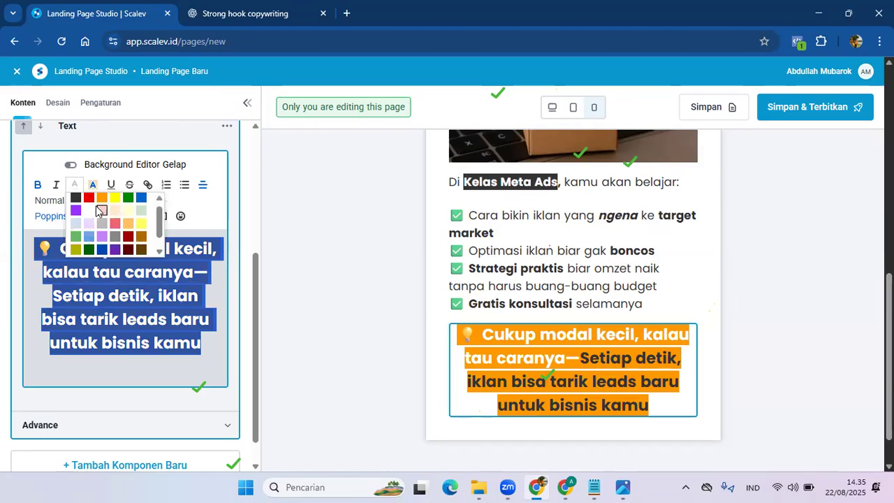
left_click(100, 210)
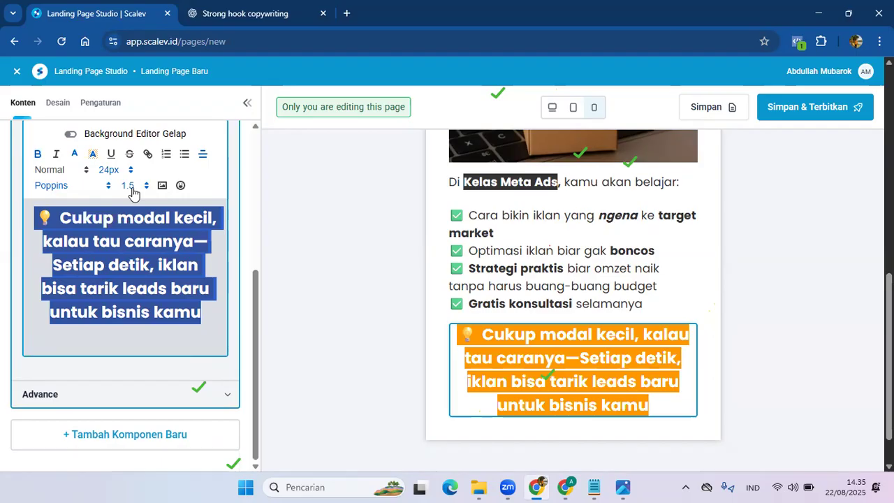
Step: Change the CTA text highlight from orange to dark red
left_click(93, 155)
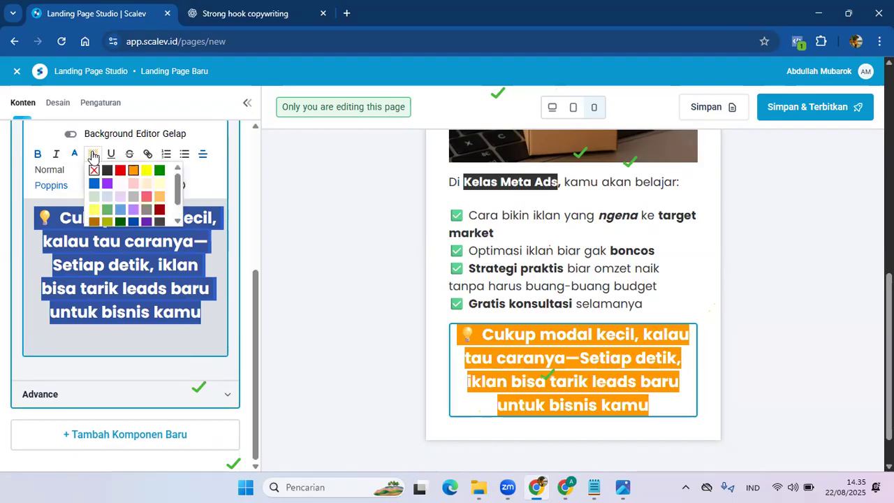
left_click(160, 208)
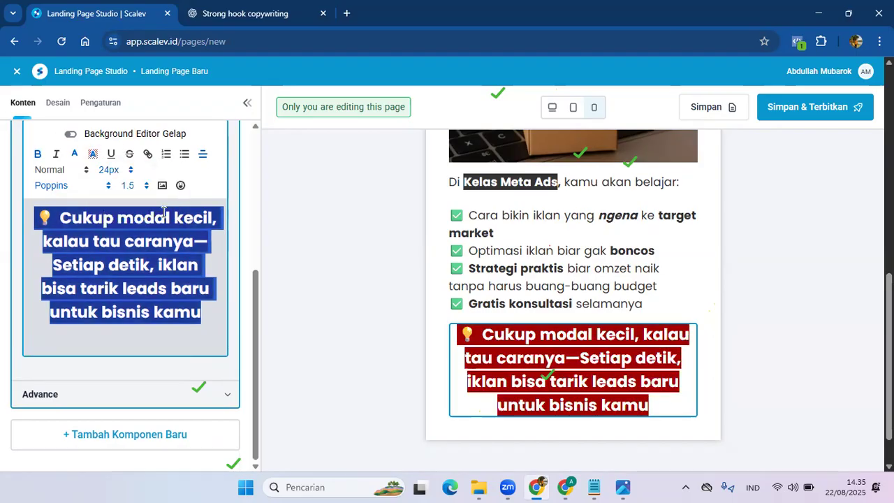
left_click(339, 249)
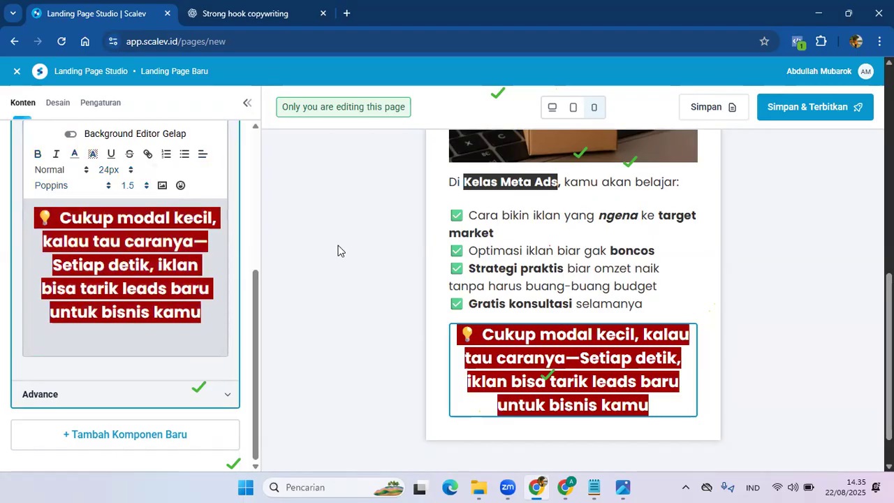
scroll(338, 251, "down", 1)
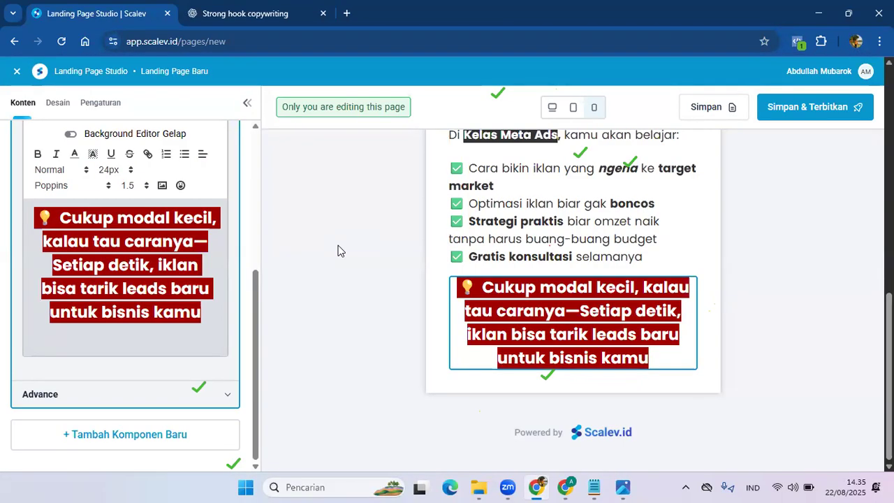
Step: Make all the 'Cukup modal kecil' call-out text white
left_click(120, 246)
key("ctrl+a")
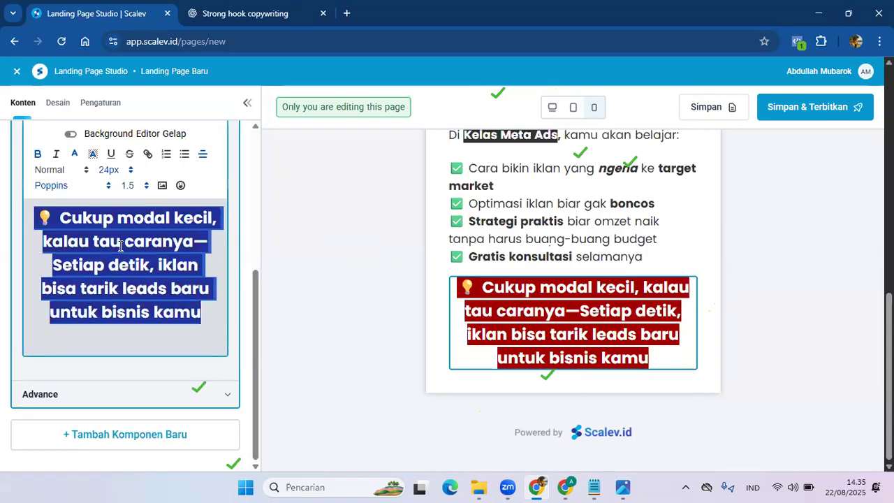
left_click(93, 155)
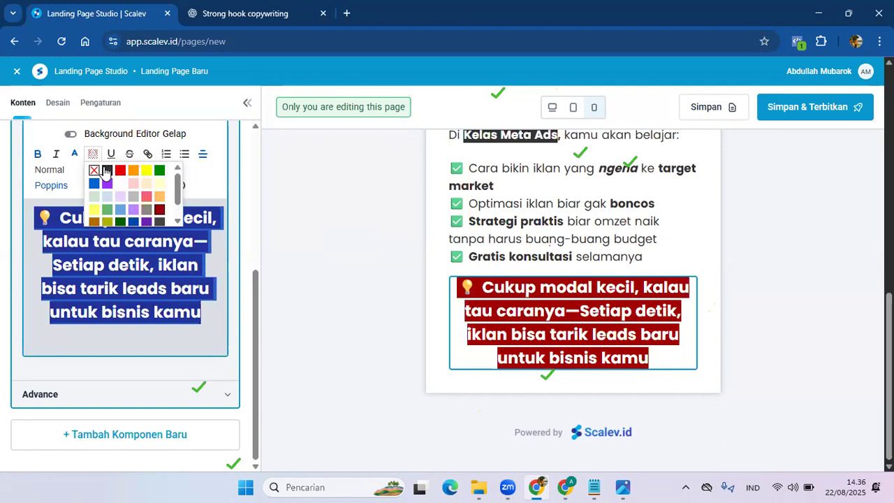
left_click(75, 155)
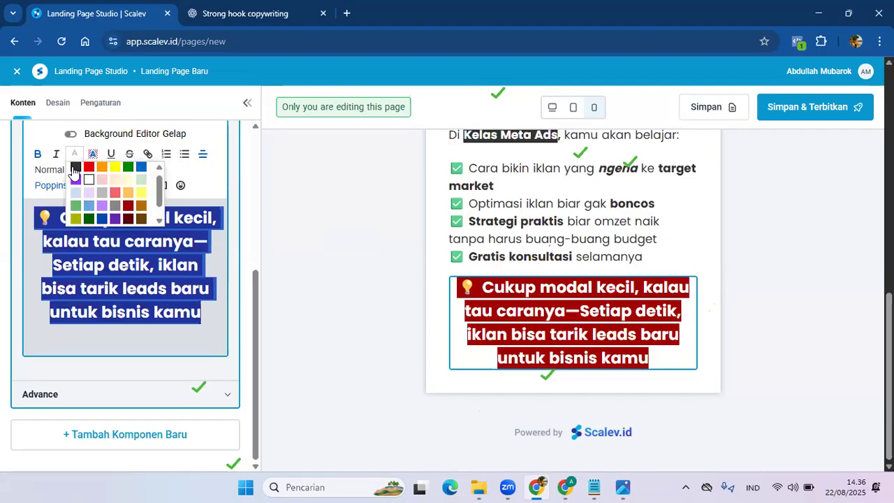
left_click(74, 168)
left_click(74, 156)
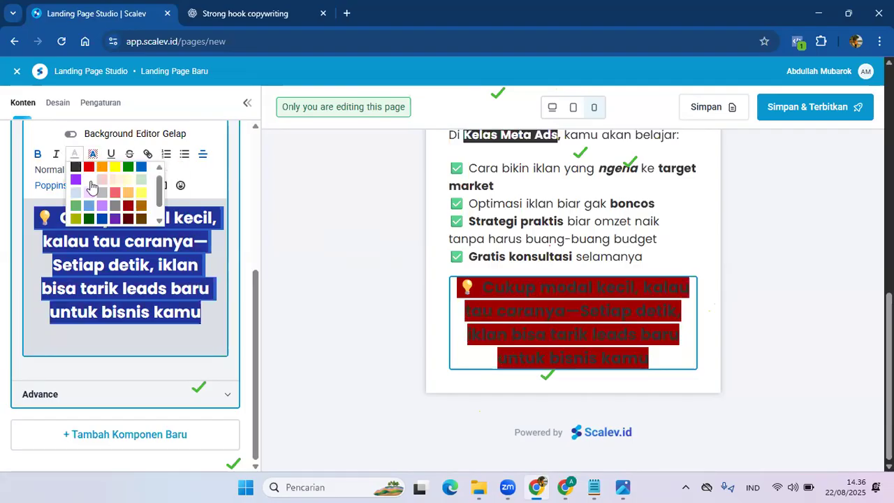
left_click(89, 183)
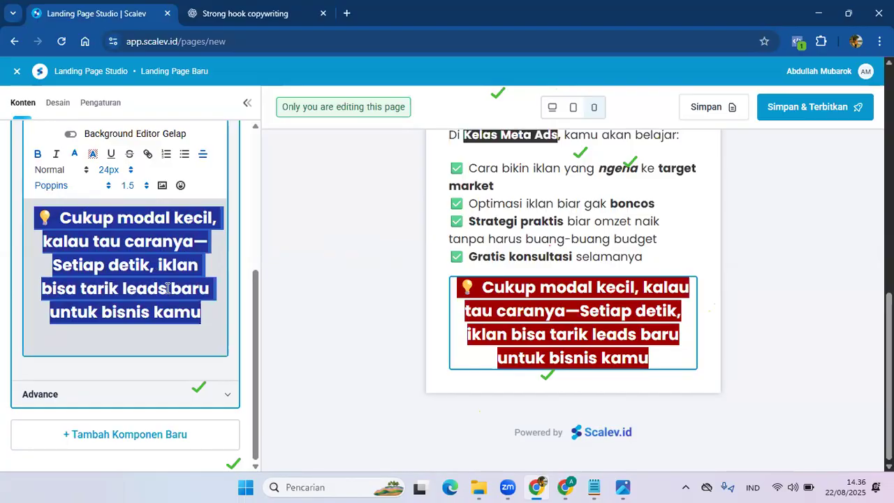
left_click(393, 250)
scroll(394, 249, "up", 7)
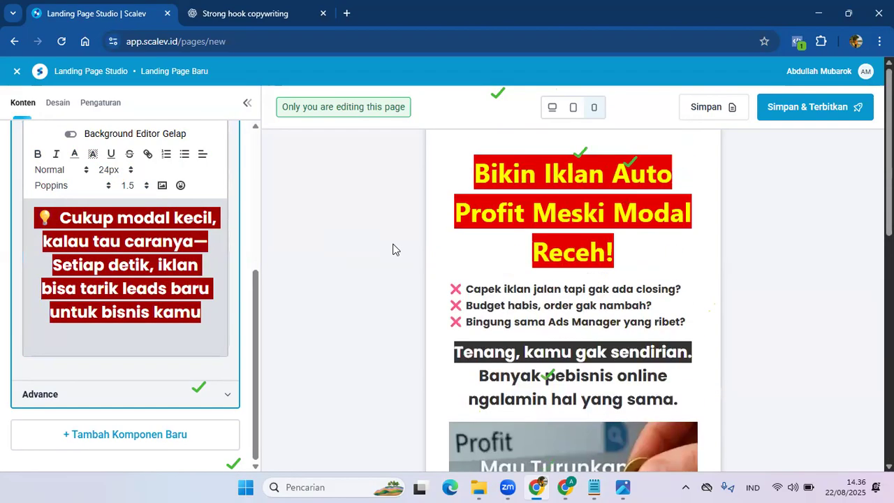
scroll(392, 249, "down", 8)
scroll(393, 249, "up", 8)
scroll(393, 249, "down", 8)
Step: Switch the call-out's highlight to bright red
left_click(77, 245)
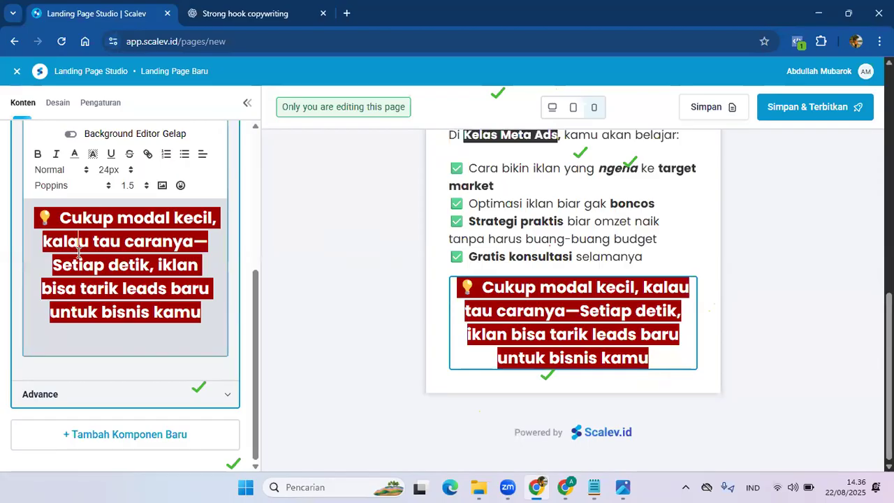
key("ctrl+a")
left_click(92, 155)
scroll(486, 253, "up", 5)
scroll(487, 255, "down", 5)
scroll(486, 257, "down", 1)
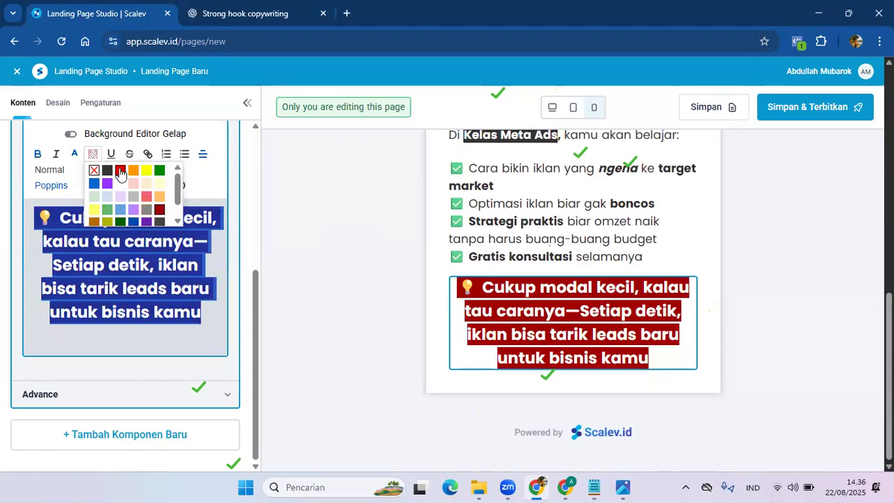
left_click(120, 171)
scroll(531, 283, "up", 5)
Step: Give the 'Bikin Iklan Auto Profit Meski Modal Receh!' headline a bright red highlight
scroll(533, 279, "down", 5)
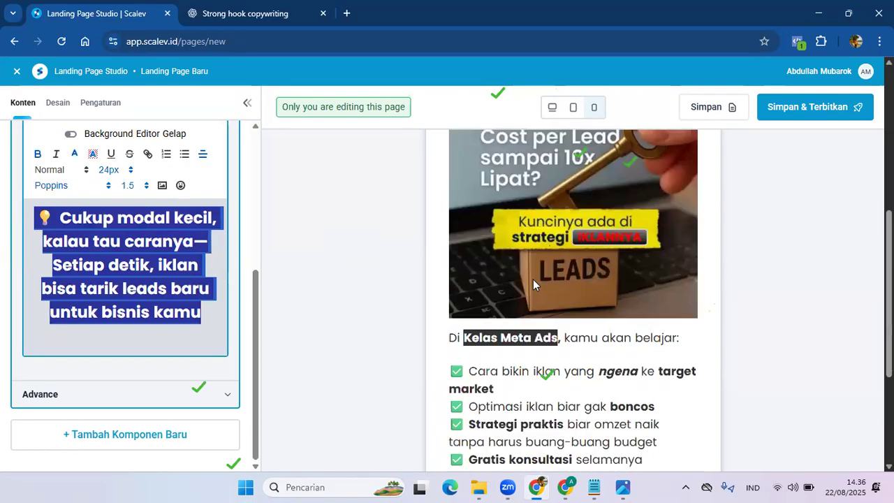
scroll(409, 229, "up", 5)
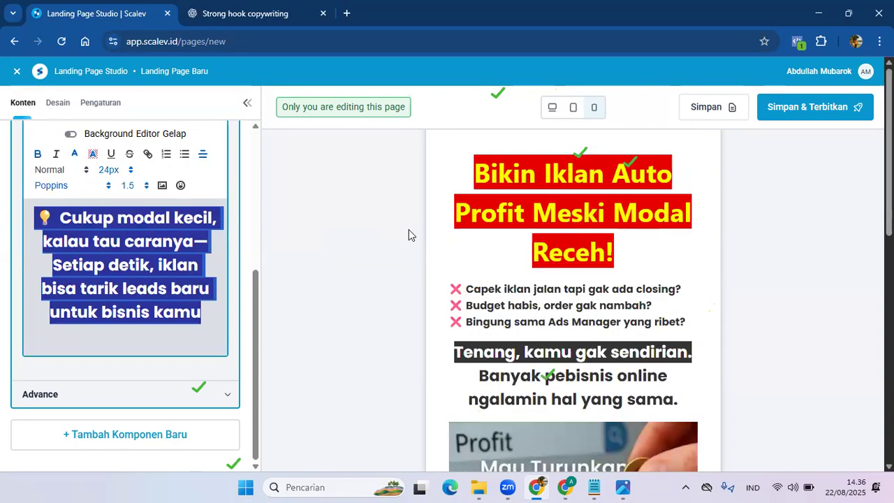
left_click(547, 167)
key("ctrl+a")
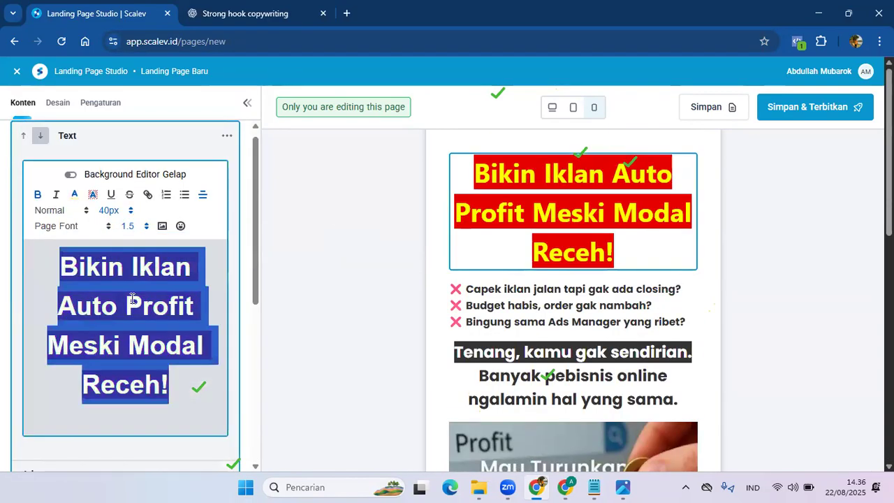
left_click(94, 194)
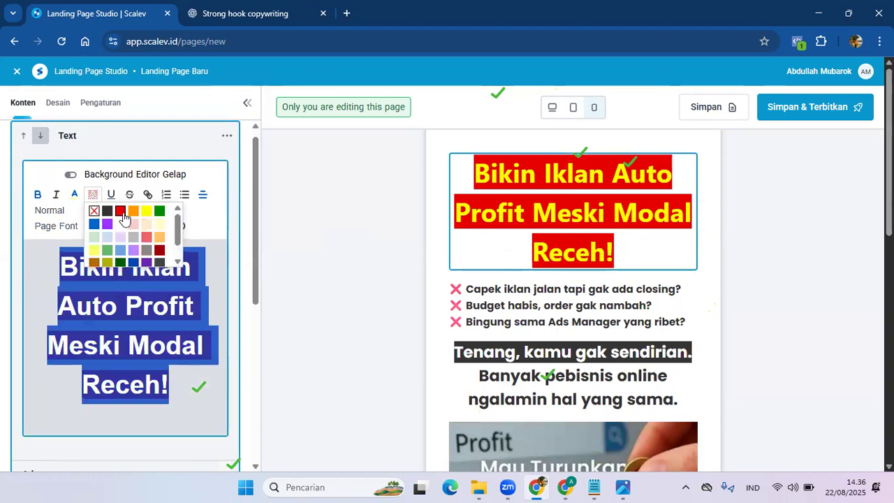
scroll(139, 231, "down", 1)
scroll(139, 231, "up", 1)
left_click(119, 212)
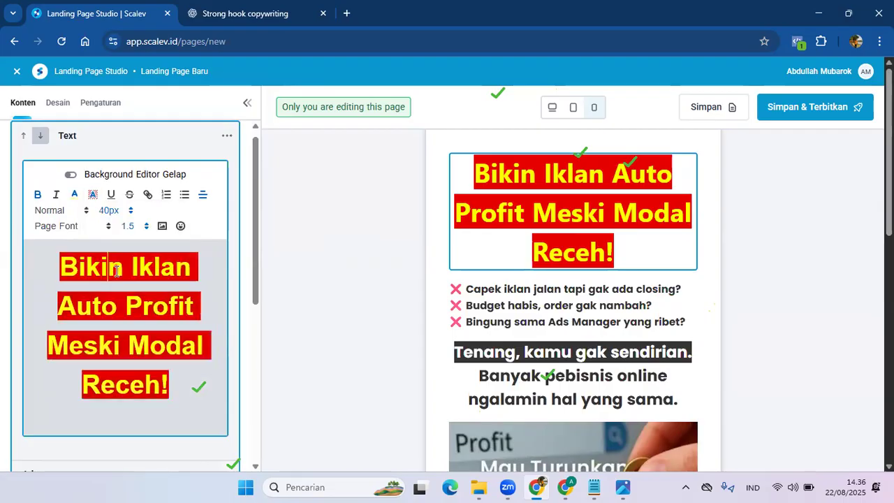
key("ctrl+a")
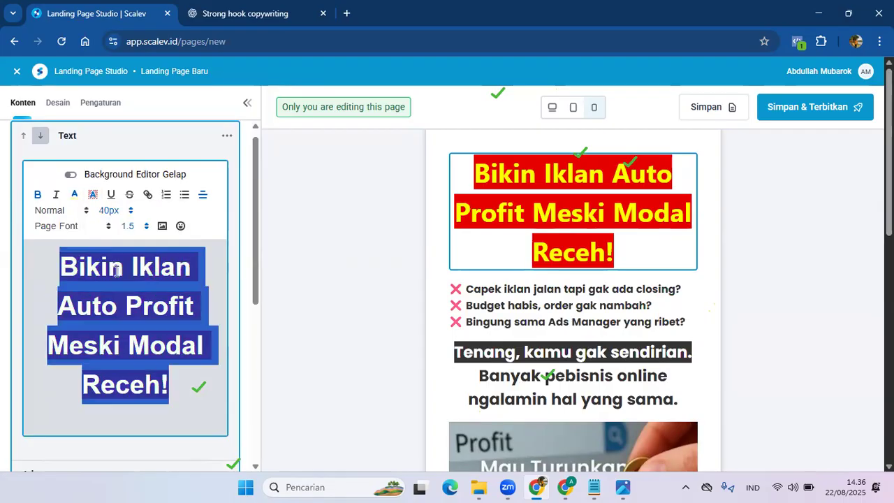
left_click(93, 196)
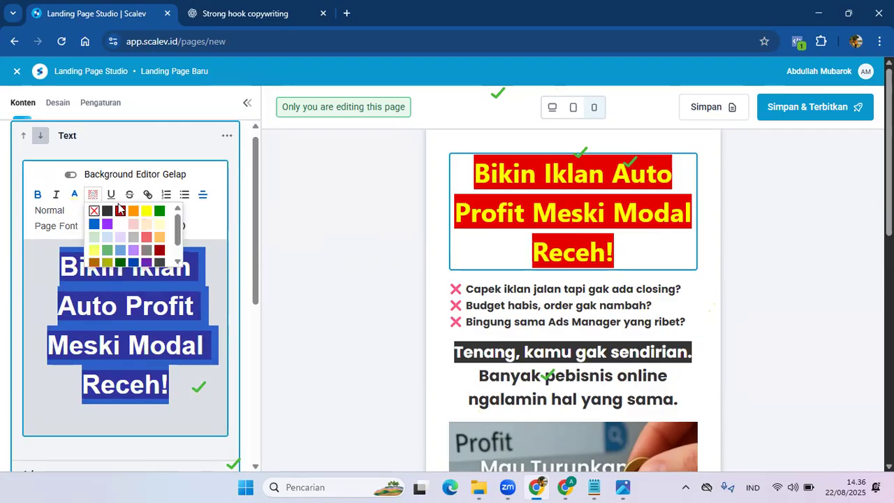
left_click(140, 354)
scroll(561, 292, "down", 10)
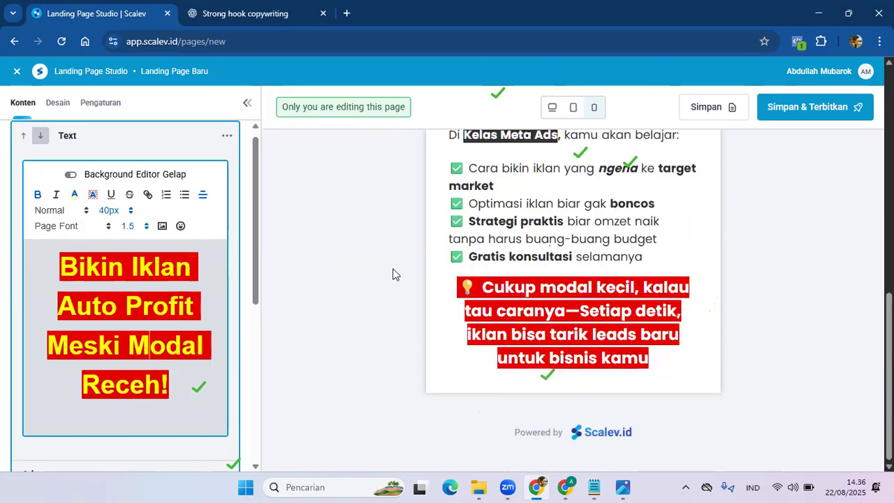
Step: Set the whole headline's font to Poppins
key("ctrl+a")
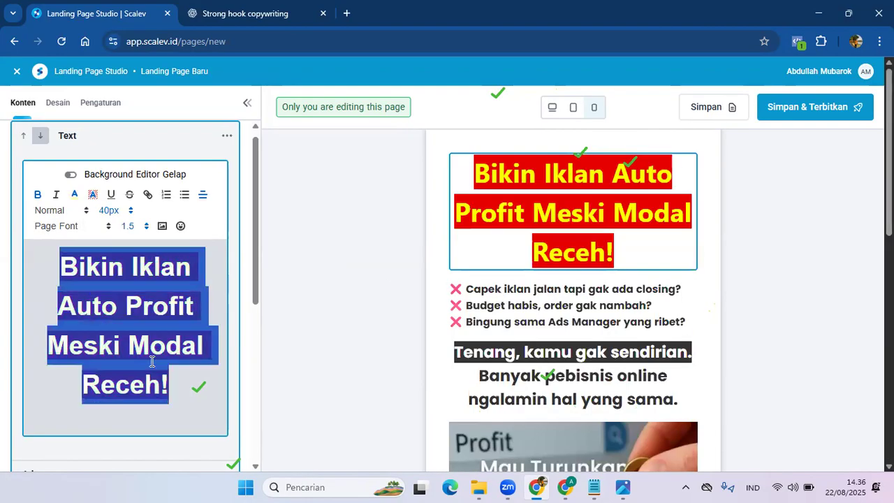
left_click(56, 226)
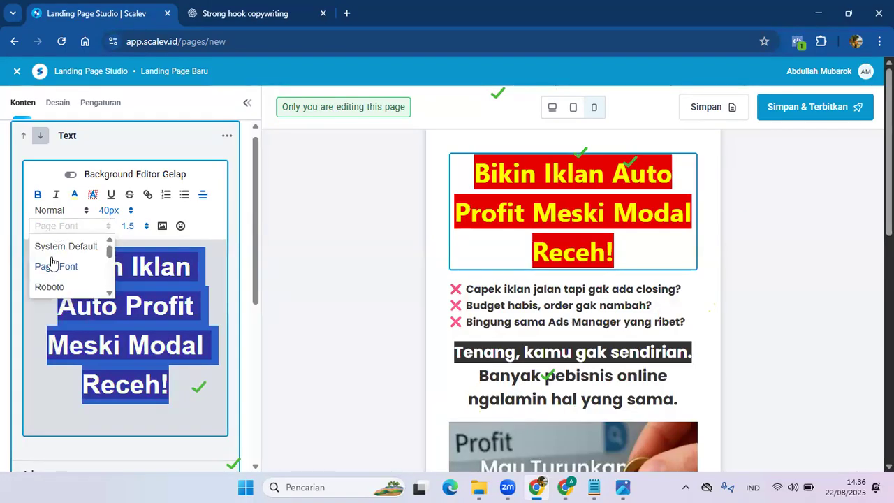
scroll(54, 264, "down", 3)
left_click(51, 269)
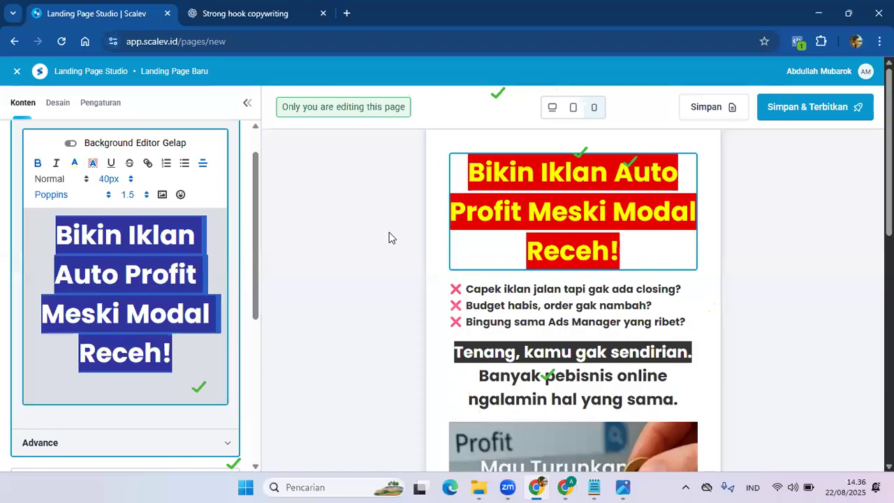
scroll(410, 235, "down", 7)
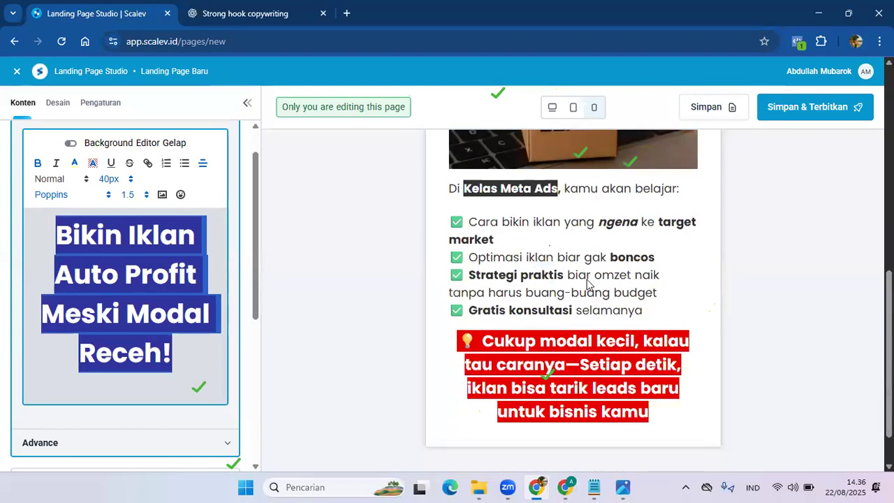
left_click(573, 370)
scroll(559, 245, "up", 8)
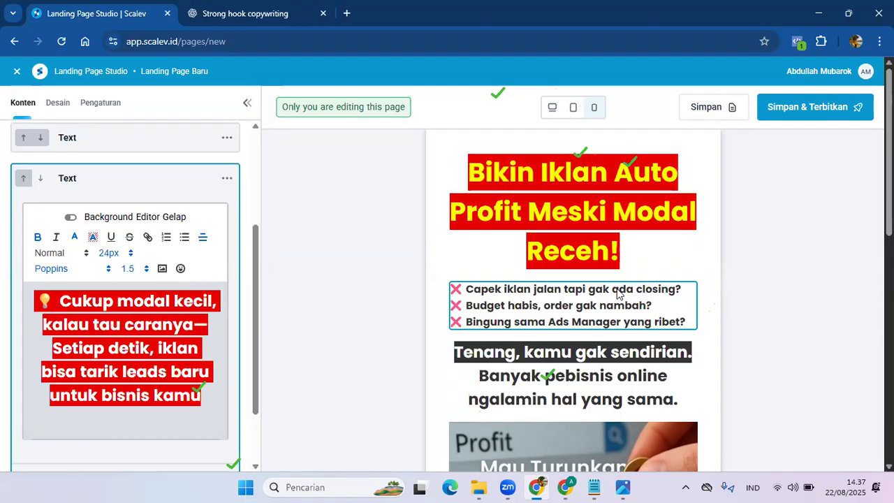
Step: Scroll down past the LEADS image and open the Kelas Meta Ads checklist for editing
scroll(550, 318, "down", 2)
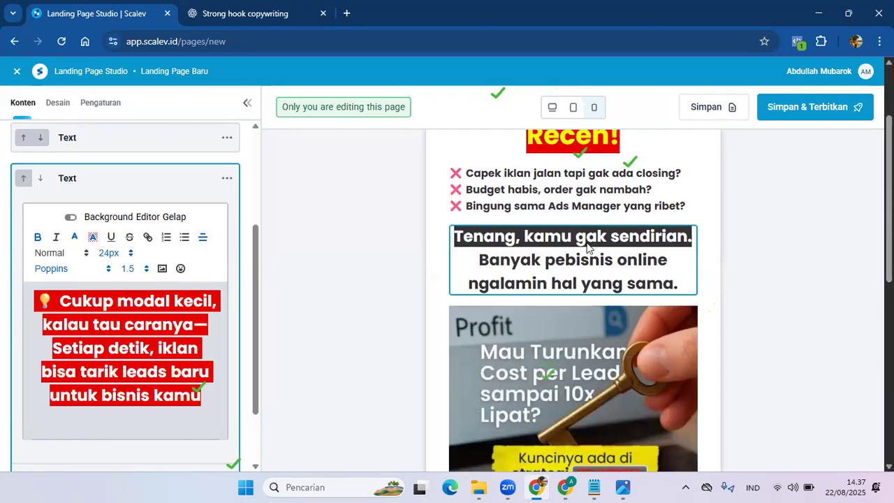
scroll(587, 248, "down", 1)
scroll(587, 246, "down", 2)
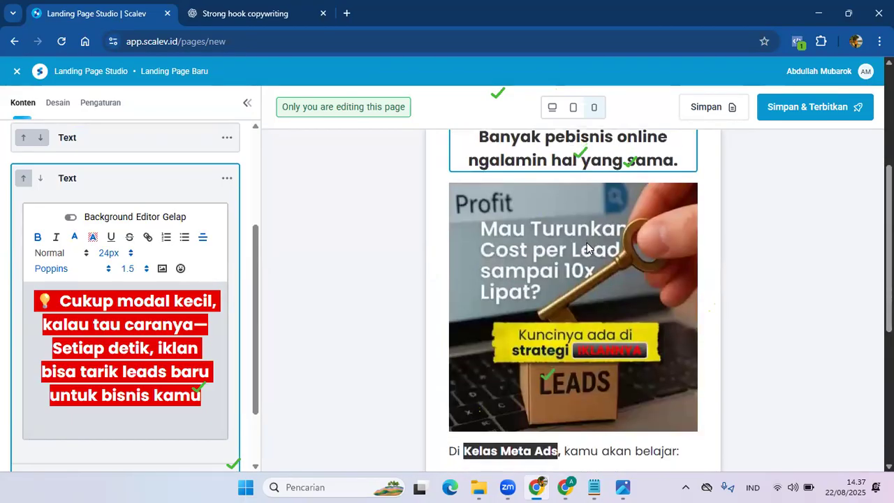
left_click(673, 267)
scroll(569, 310, "down", 2)
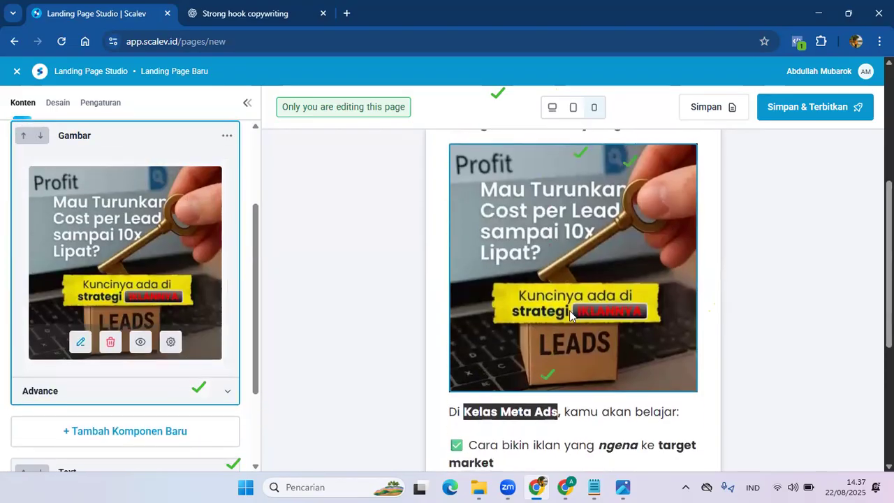
scroll(560, 288, "down", 3)
left_click(475, 245)
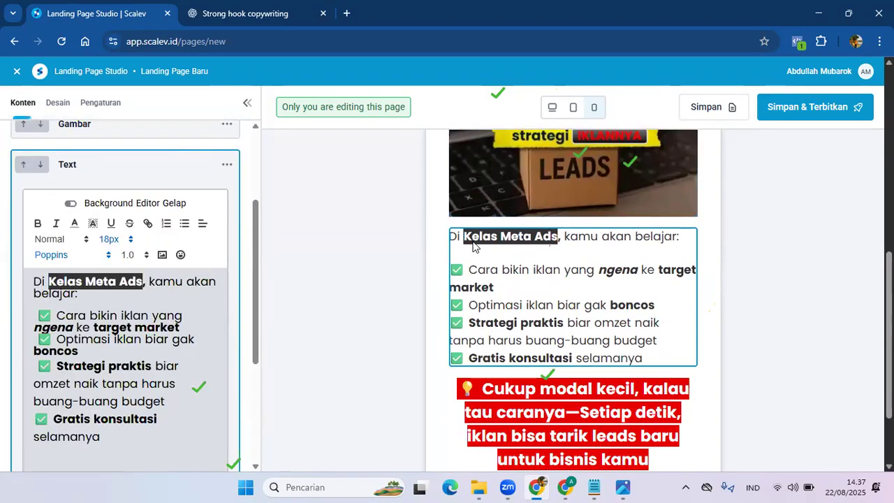
scroll(473, 246, "down", 1)
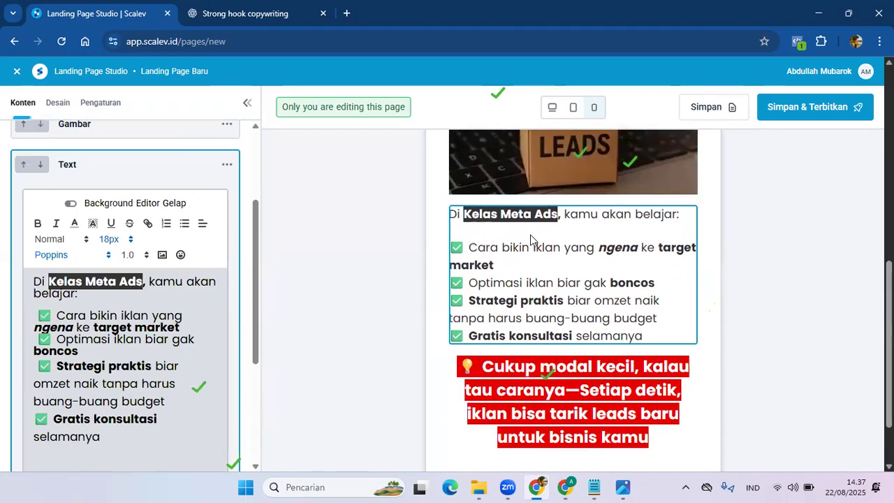
Step: Replace the comma after 'Kelas Meta Ads' with a non-bold 'ini'
left_click(140, 286)
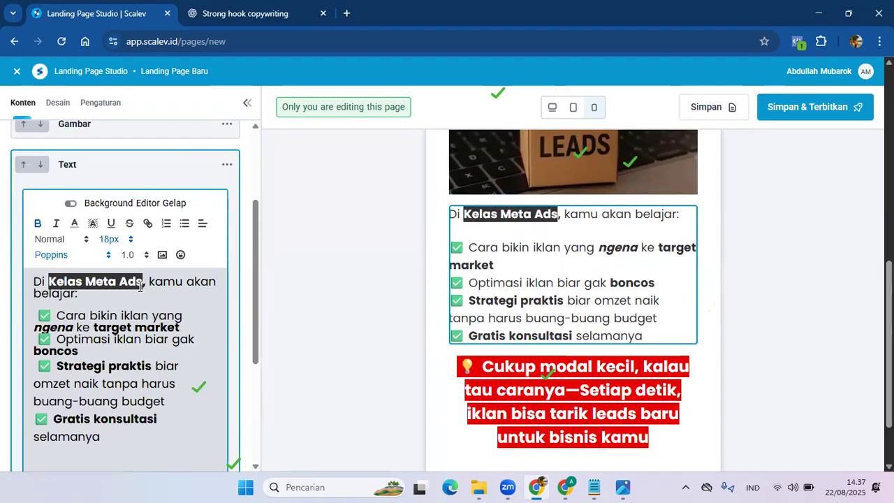
key("Delete")
type("ini")
key("BackSpace")
key("BackSpace")
key("BackSpace")
key("BackSpace")
key("BackSpace")
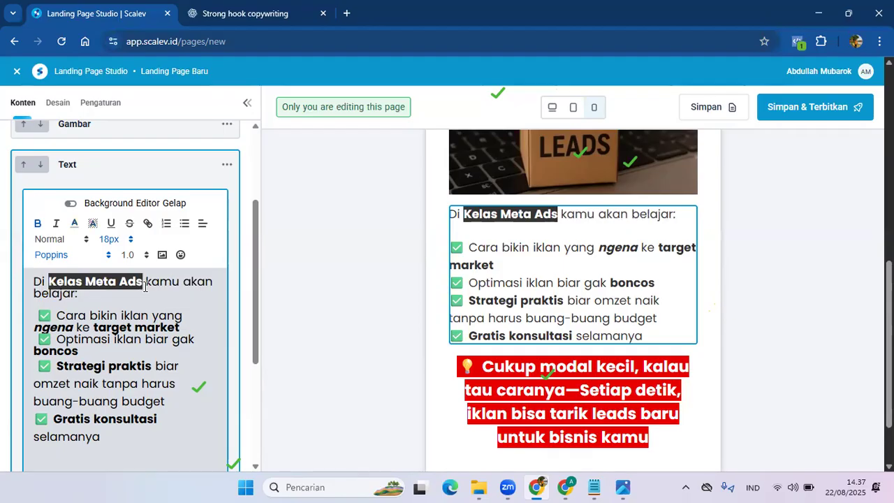
type("ini")
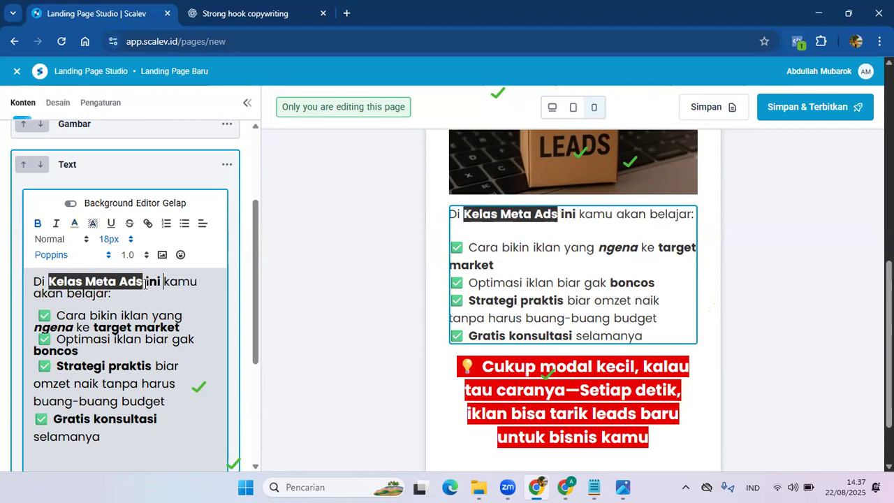
double_click(148, 281)
key("ctrl+b")
left_click(163, 304)
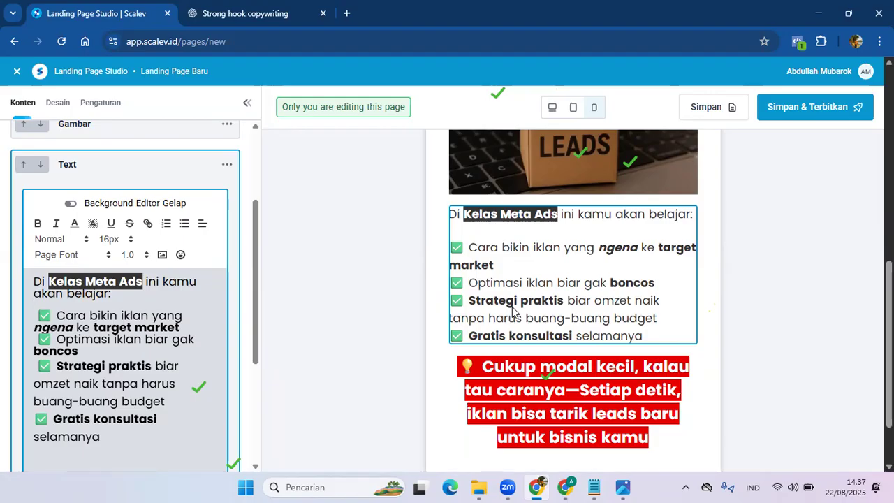
Step: Add 'berlebihan' after 'buang-buang budget' in the third checklist point
scroll(512, 311, "down", 1)
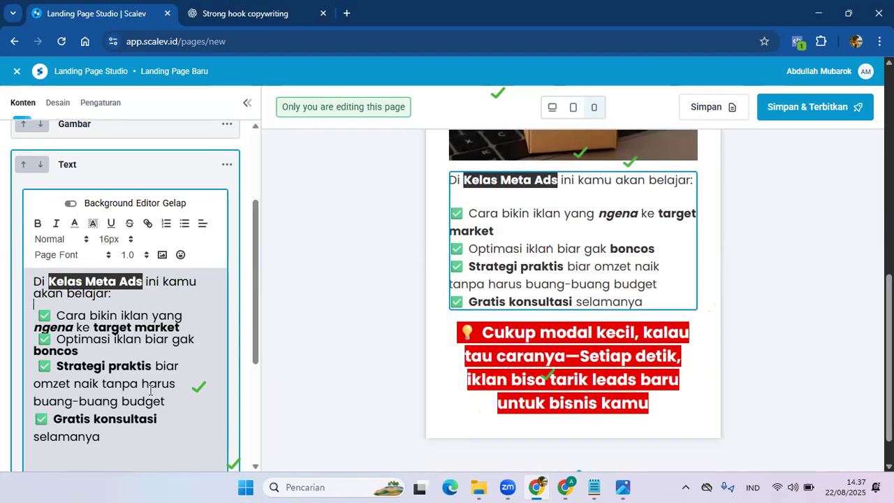
left_click(186, 403)
type("berlebihan")
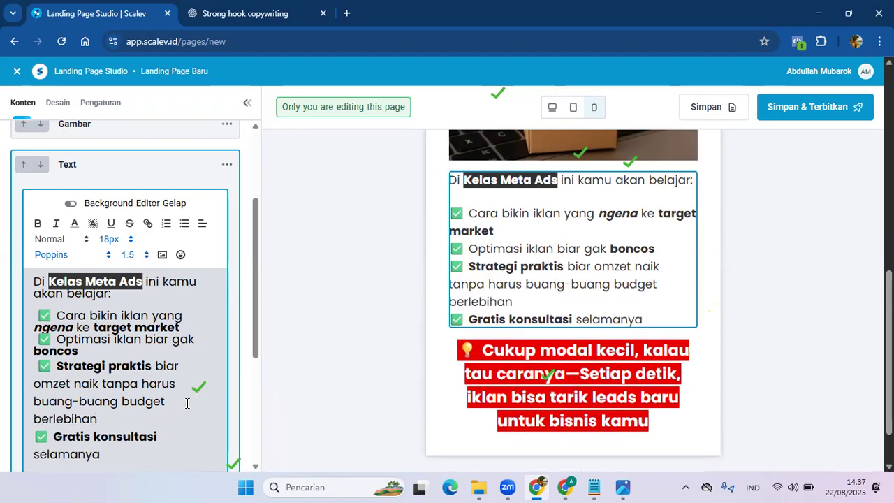
scroll(175, 385, "down", 2)
left_click(101, 359)
left_click(575, 348)
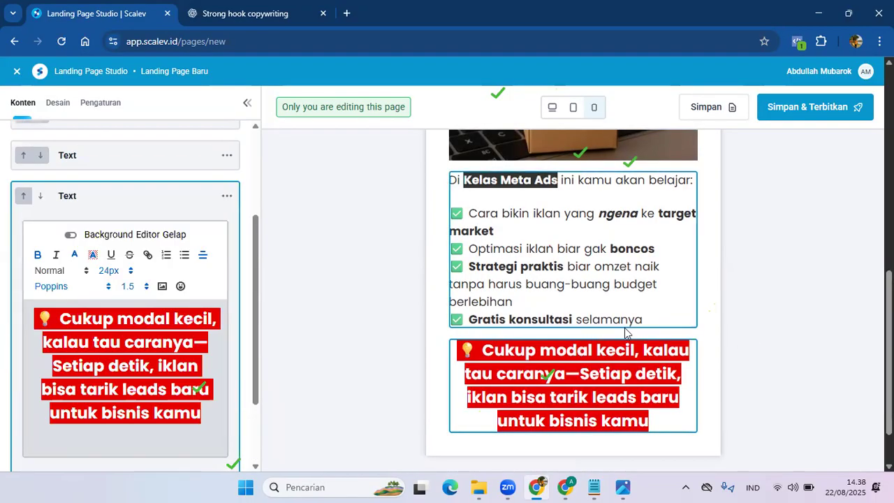
scroll(494, 306, "down", 1)
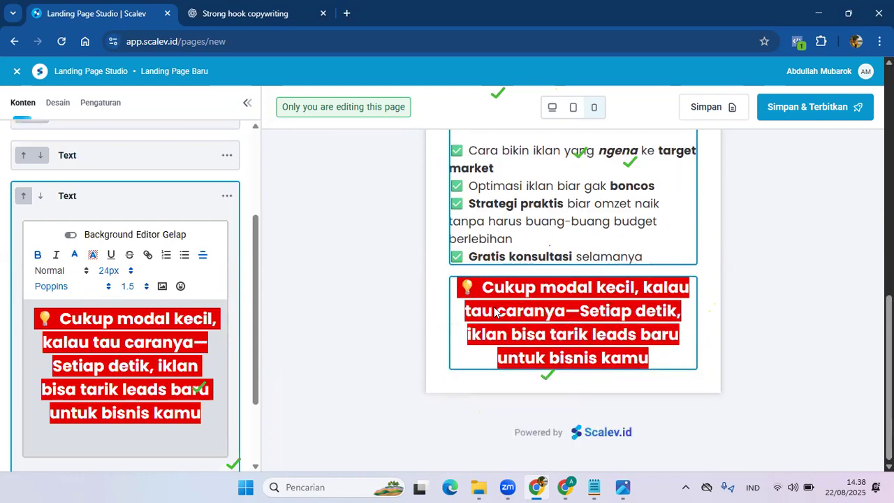
scroll(494, 306, "up", 8)
scroll(494, 307, "down", 3)
scroll(494, 307, "up", 3)
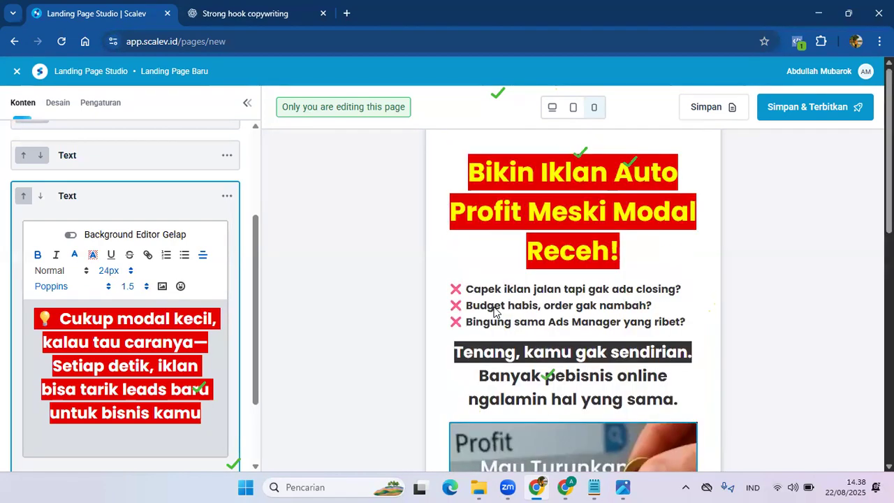
left_click(545, 208)
left_click(529, 306)
scroll(531, 300, "down", 1)
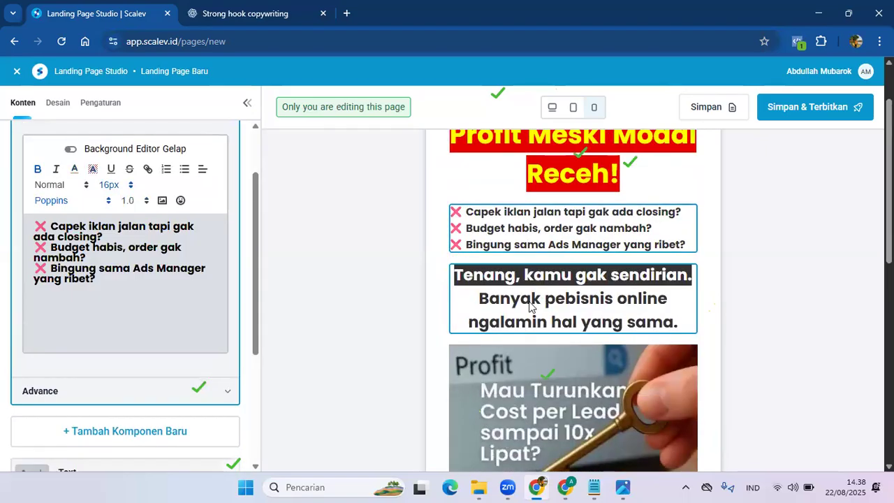
left_click(531, 301)
scroll(561, 291, "down", 3)
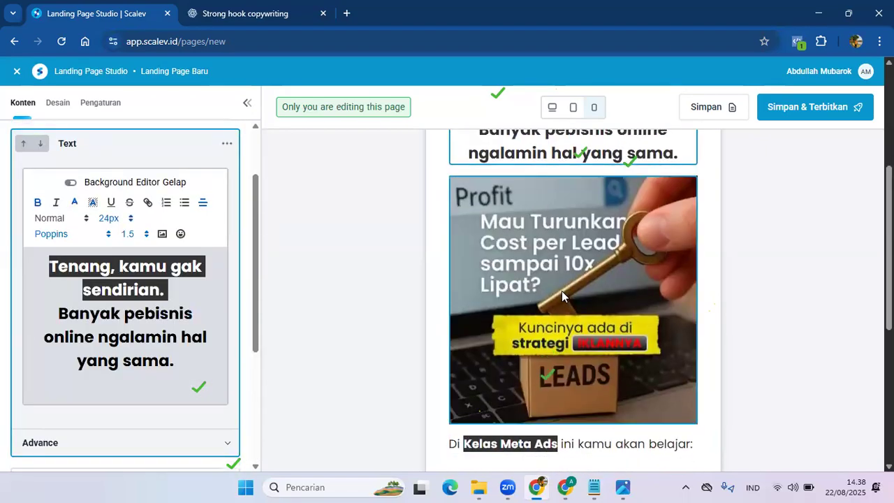
left_click(562, 291)
scroll(562, 291, "down", 3)
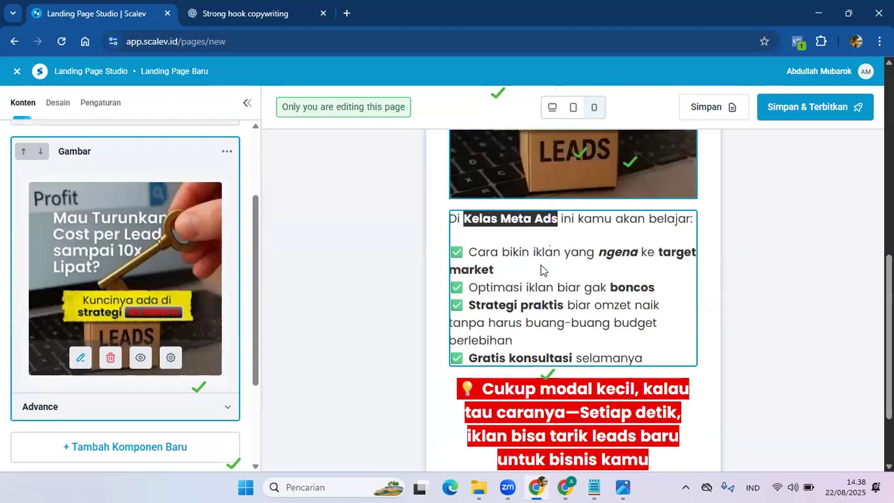
left_click(541, 266)
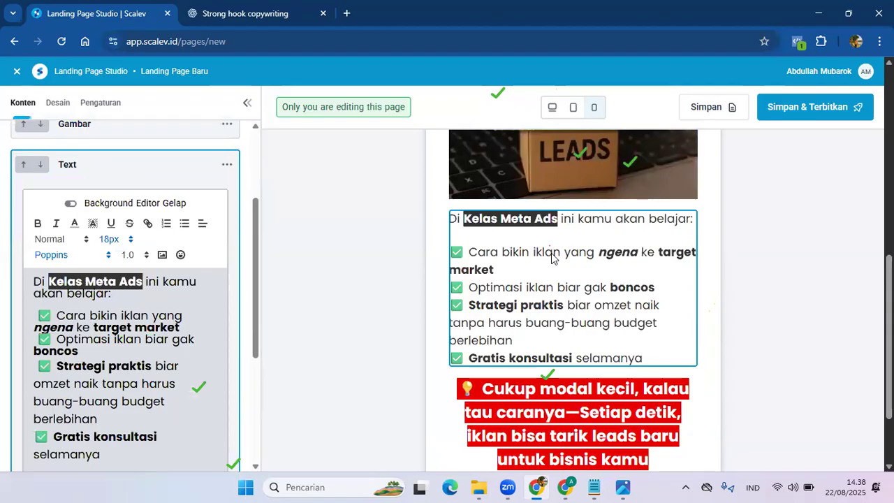
scroll(552, 257, "down", 2)
left_click(513, 322)
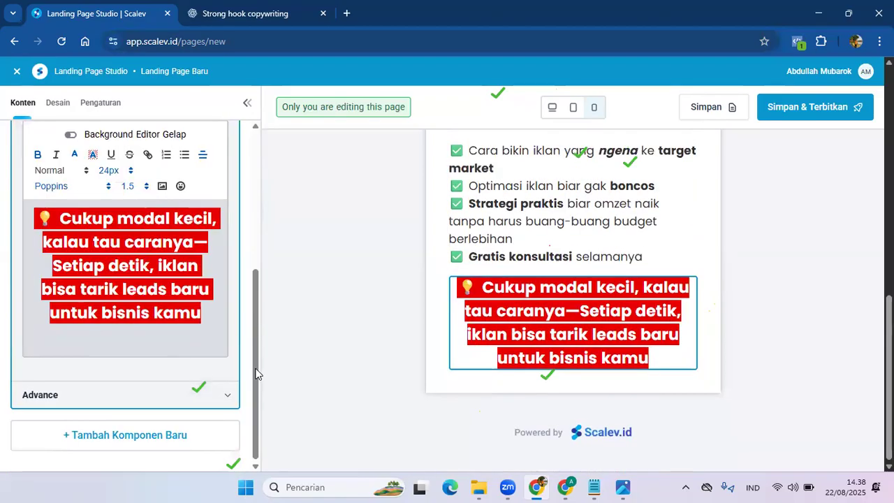
Step: Add a new Teks block at the page end and draft the call-to-action over its placeholder
left_click(121, 434)
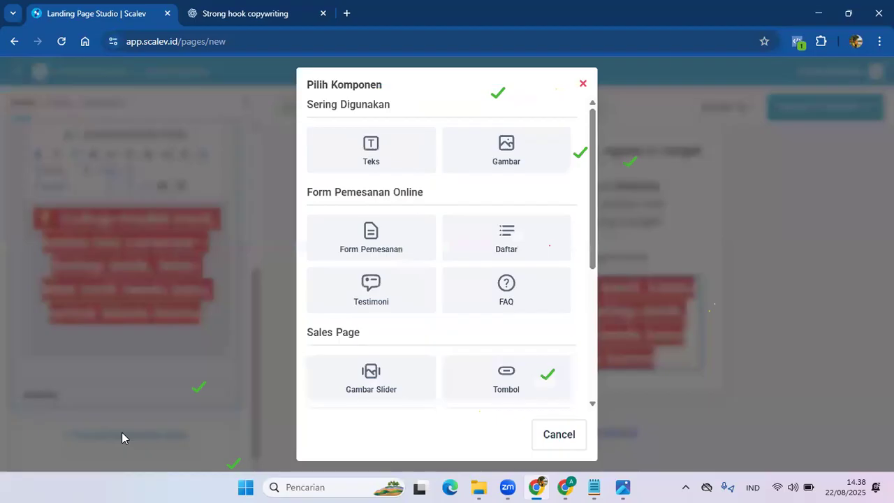
left_click(389, 155)
left_click(90, 355)
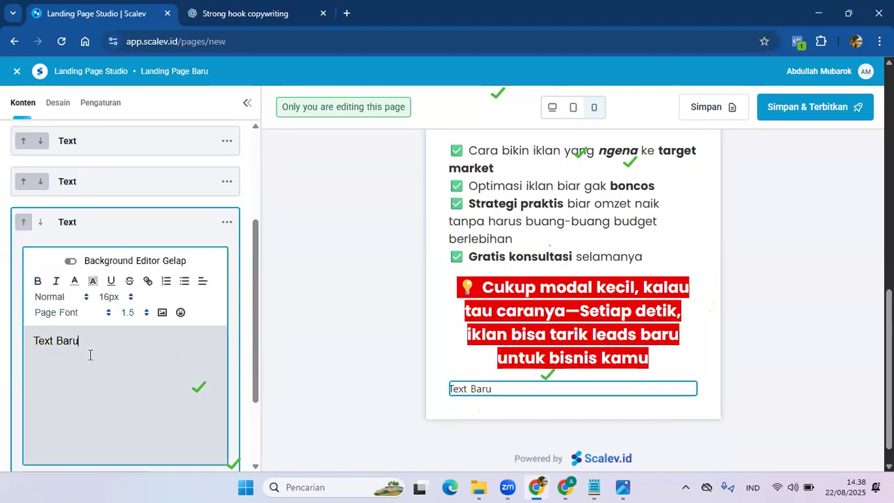
triple_click(48, 340)
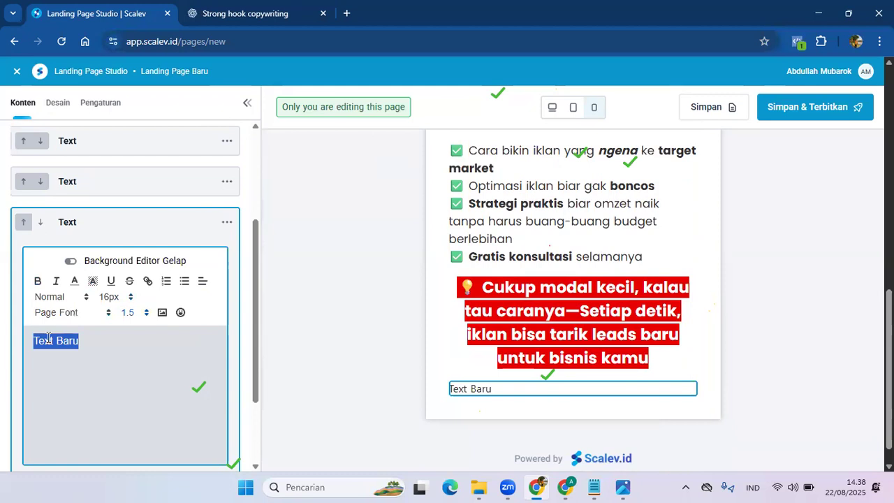
type("Gabung")
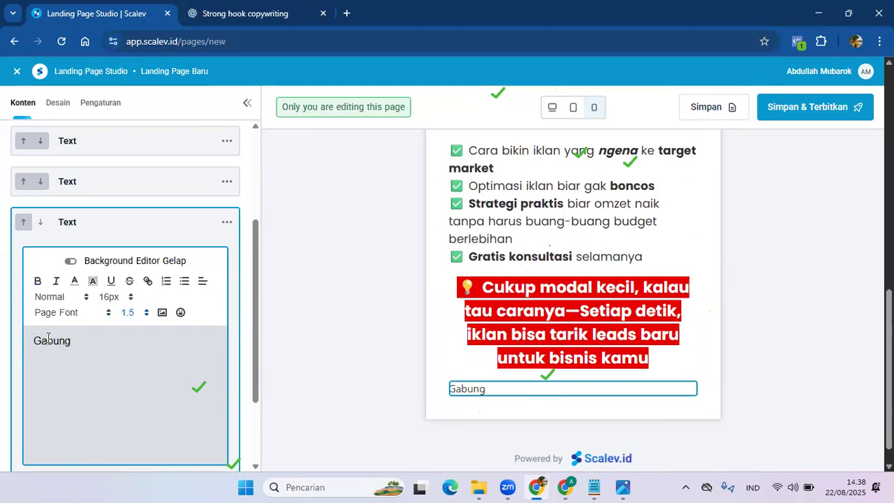
type("Sekaran")
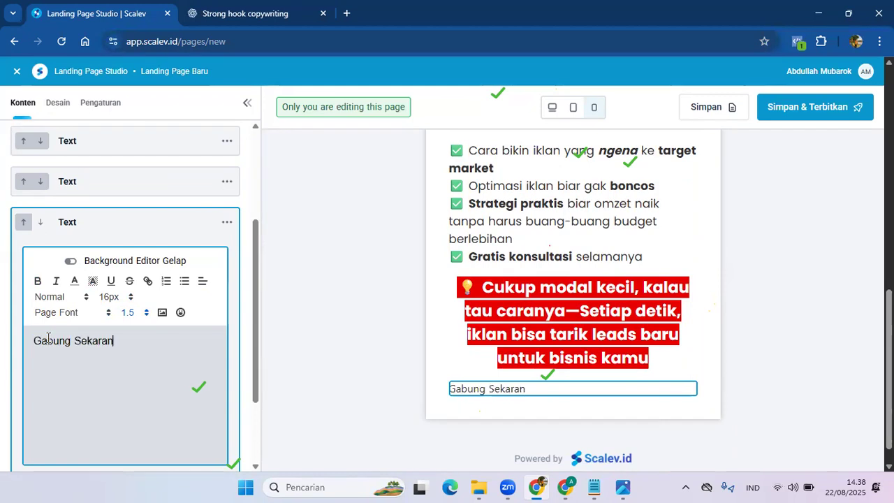
type("g Di Kelas Onli")
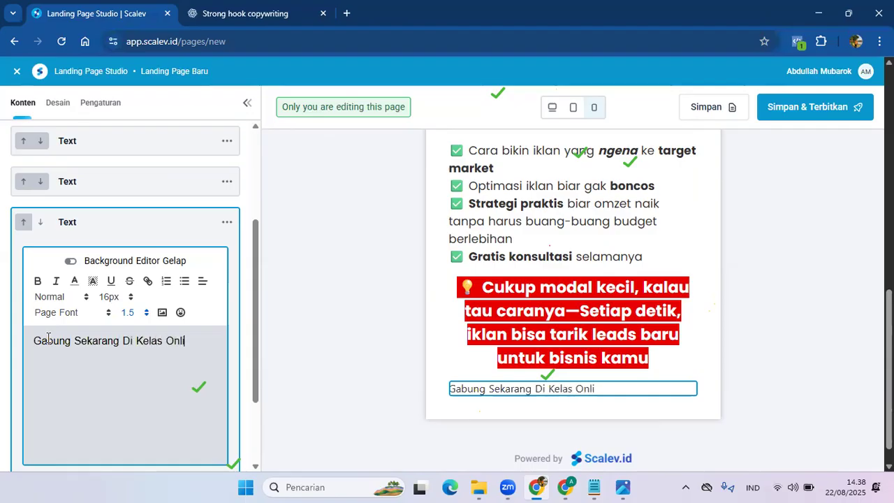
type("ne Meta Ads ini")
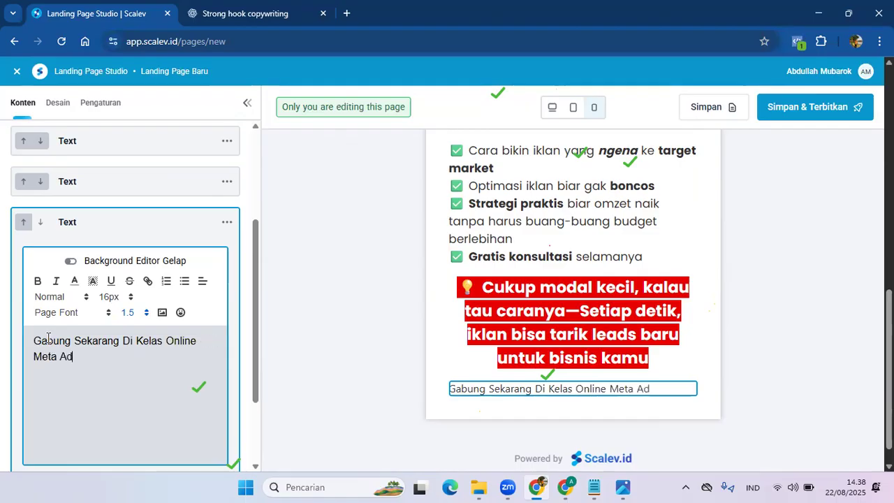
key("BackSpace")
key("BackSpace")
key("BackSpace")
Step: Retype it as 'Gabung sekarang di kelas Meta Ads ini dan dapatkan bonus Ebook tutorial membuat konten'
triple_click(76, 360)
type("Gabung ")
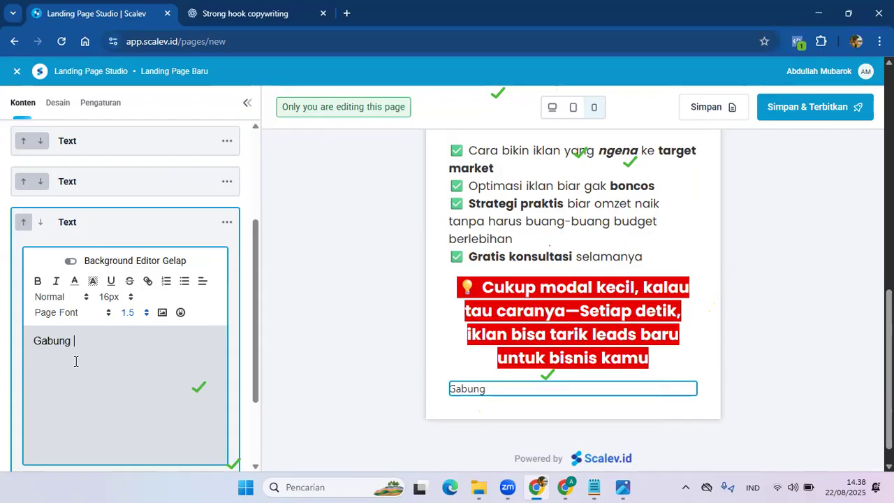
type("sekarang di ")
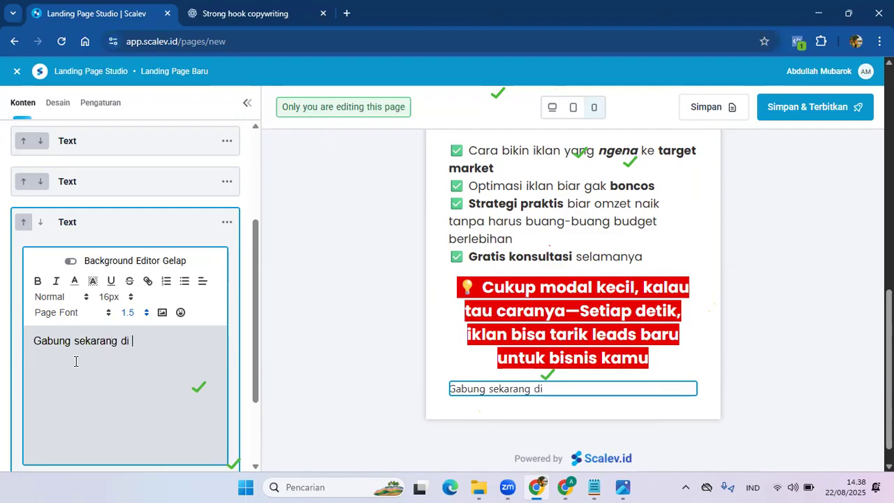
type("kelas Meta ")
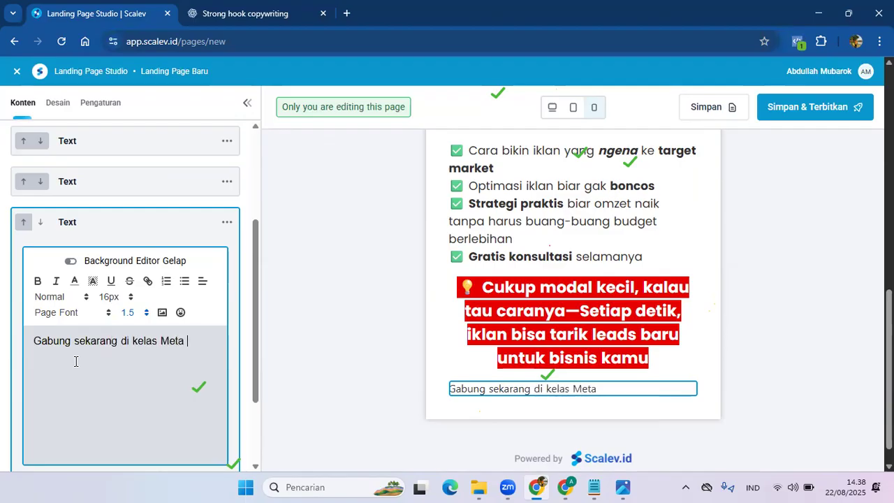
type("Ads ini dan dapa")
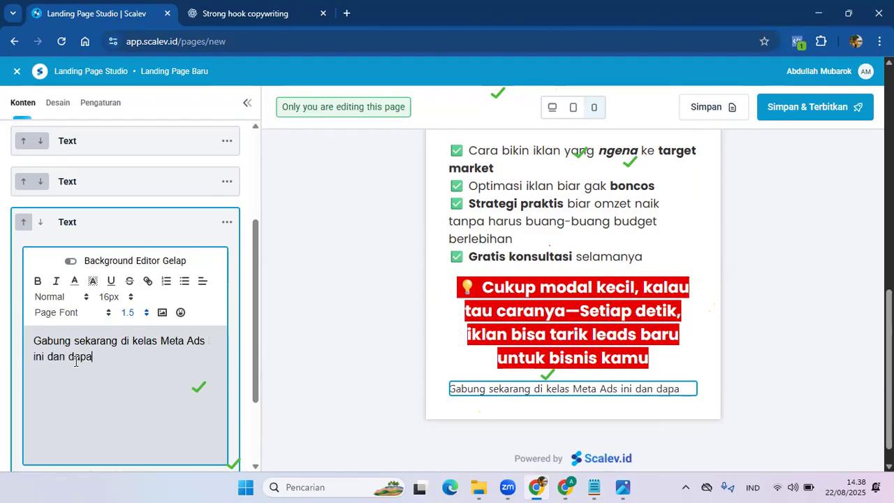
type("tkan bonus")
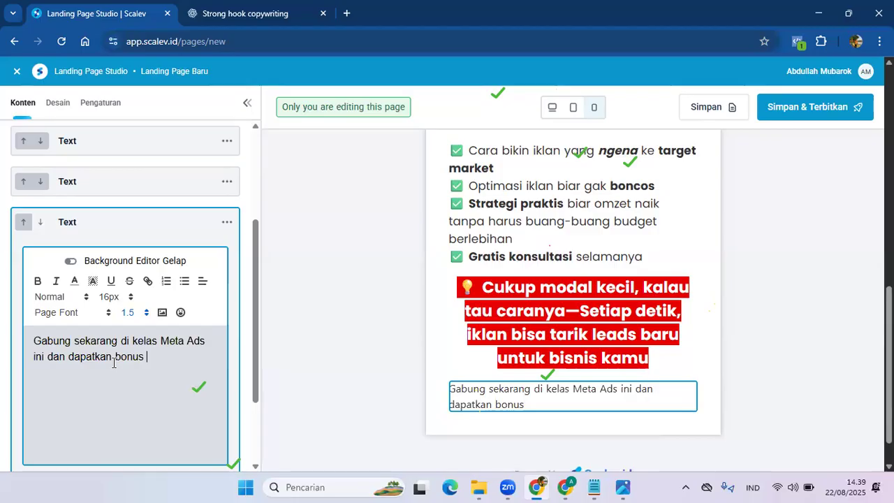
type("Ebook-")
type("Tu")
key("BackSpace")
key("BackSpace")
type("tutpl")
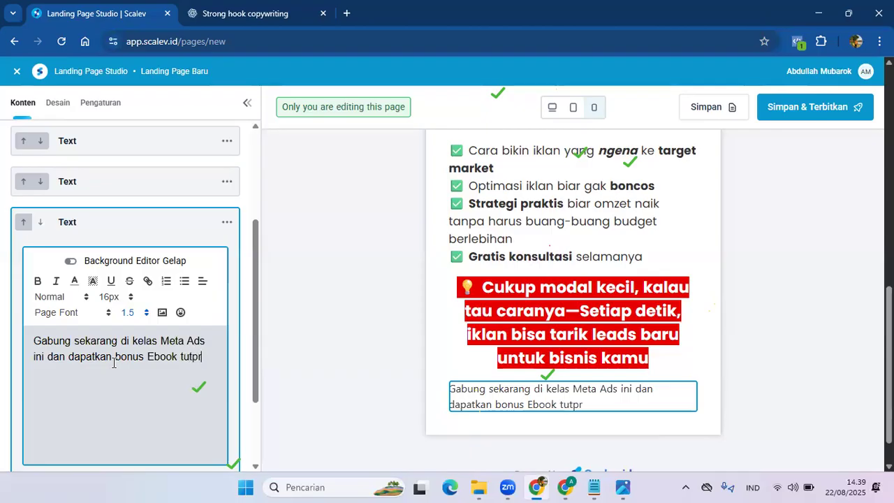
key("BackSpace")
key("BackSpace")
type("pria")
key("BackSpace")
key("BackSpace")
key("BackSpace")
key("BackSpace")
type("orial membu")
key("BackSpace")
key("BackSpace")
type("m")
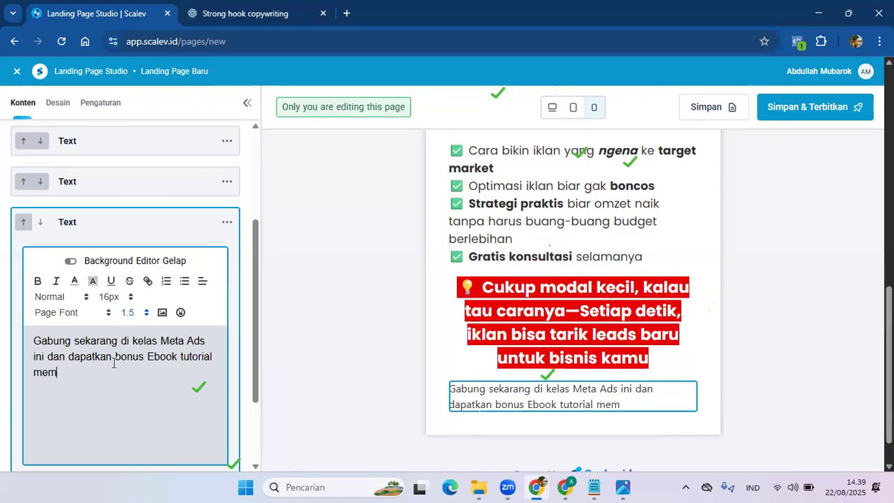
type("buat konte")
key("BackSpace")
key("BackSpace")
key("BackSpace")
key("BackSpace")
key("BackSpace")
type("konten ads ")
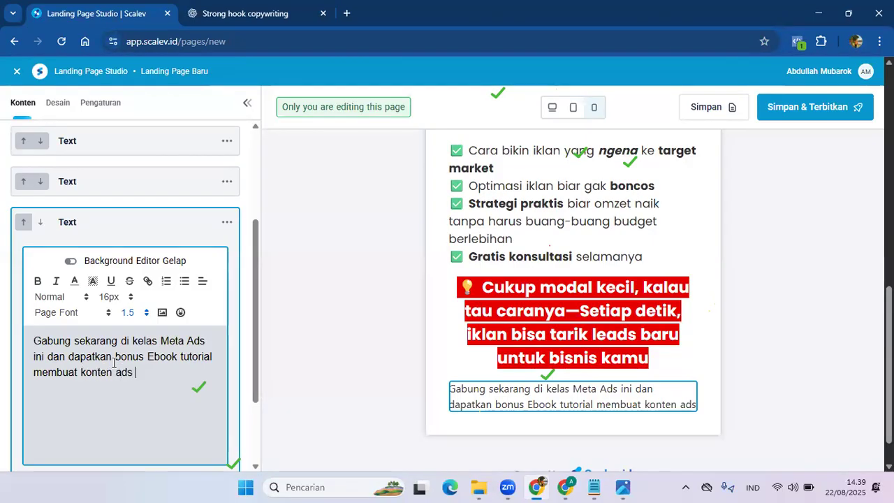
type("image")
key("BackSpace")
key("BackSpace")
key("BackSpace")
key("BackSpace")
key("BackSpace")
key("BackSpace")
key("BackSpace")
key("BackSpace")
key("BackSpace")
key("BackSpace")
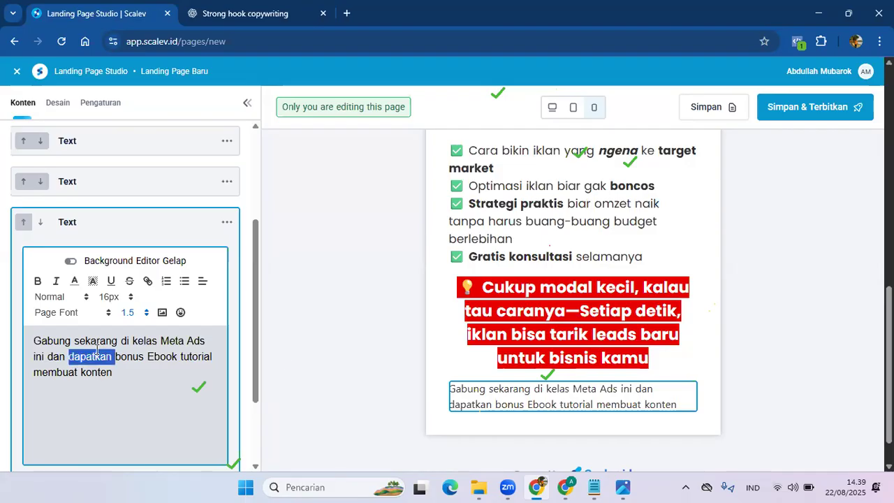
Step: Make the 'Gabung sekarang…' call-to-action bold Poppins, centred
triple_click(97, 353)
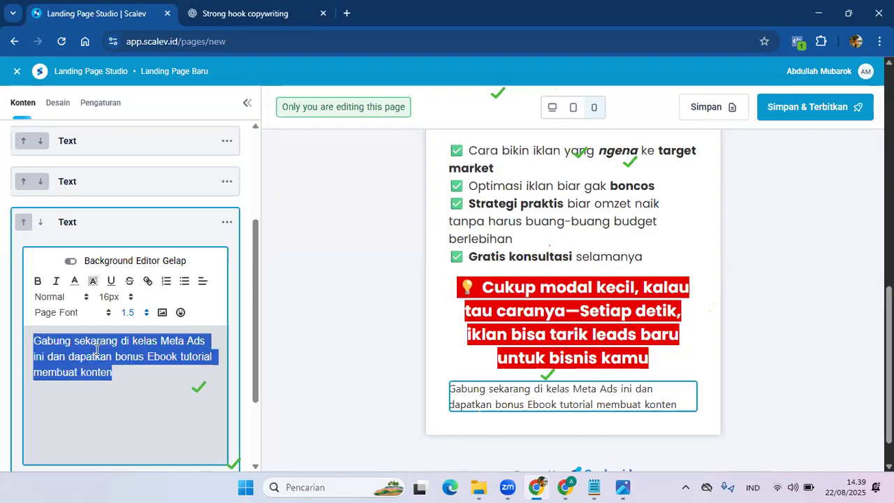
left_click(37, 281)
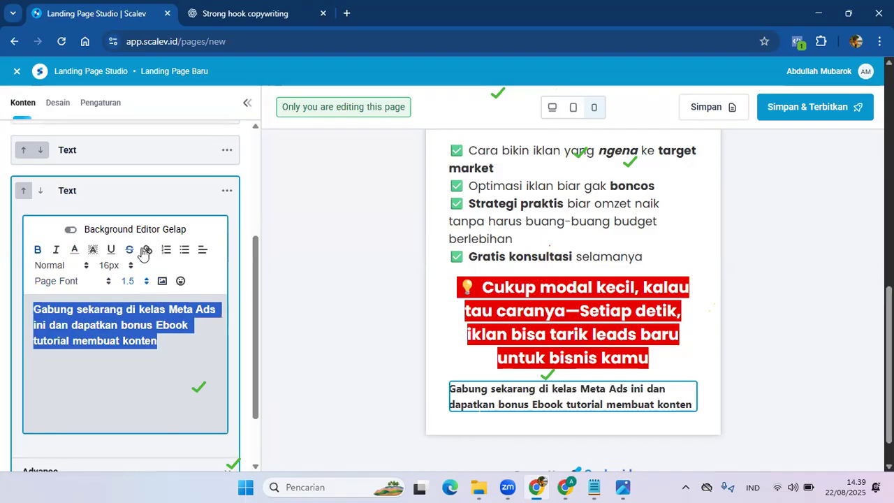
left_click(48, 281)
scroll(54, 328, "down", 5)
left_click(51, 320)
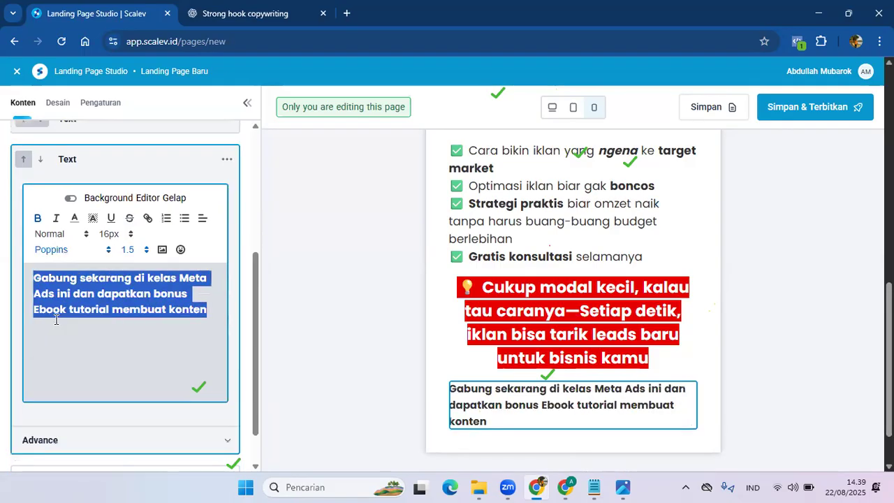
left_click(203, 218)
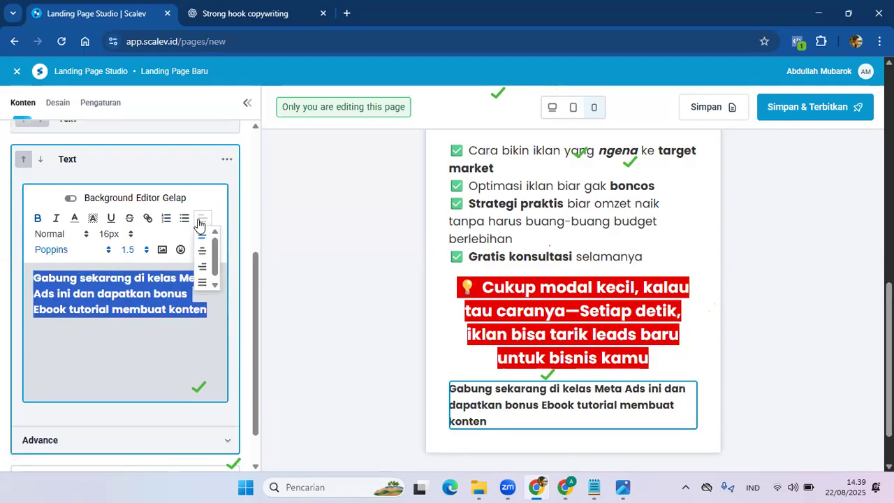
left_click(200, 253)
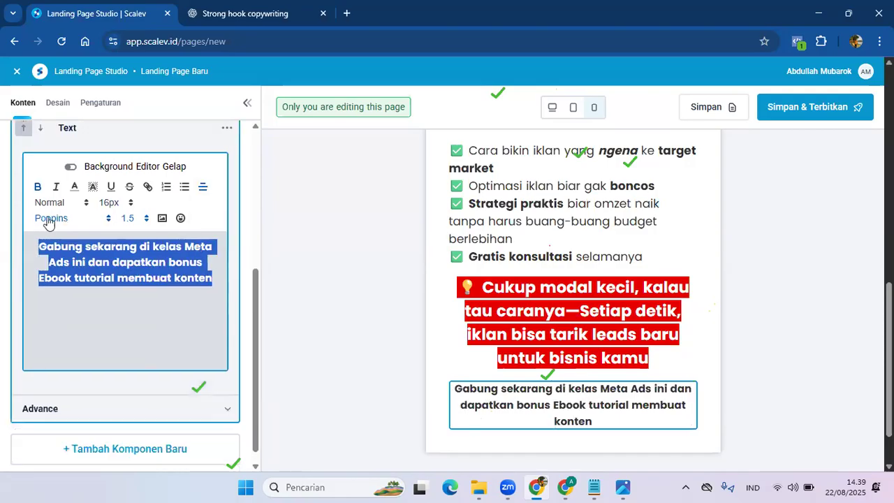
Step: Set the call-to-action text size to 18px
left_click(106, 204)
scroll(109, 248, "down", 2)
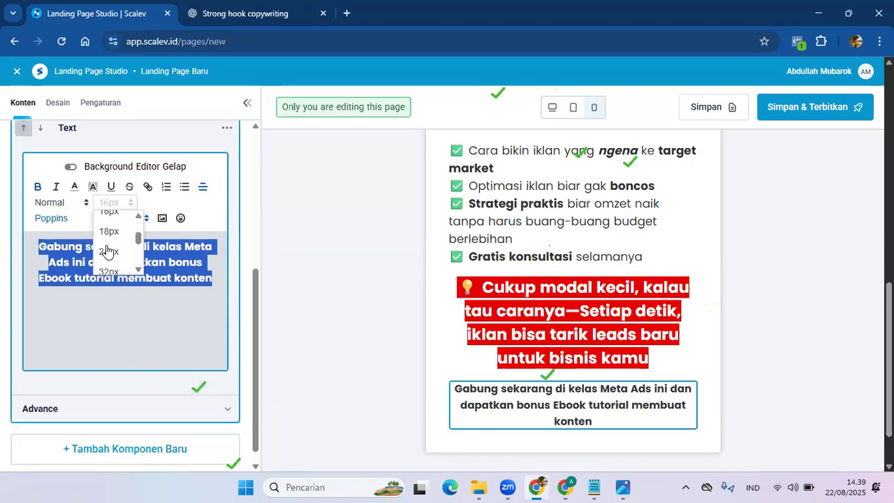
left_click(110, 248)
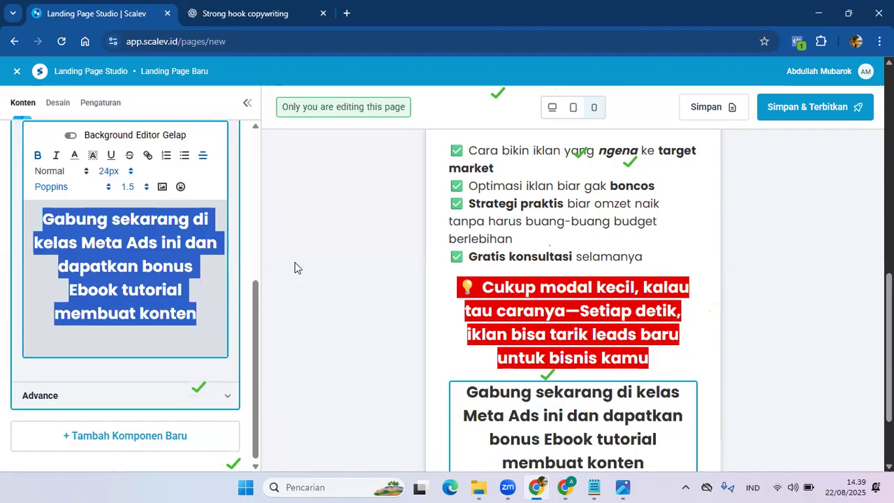
left_click(109, 171)
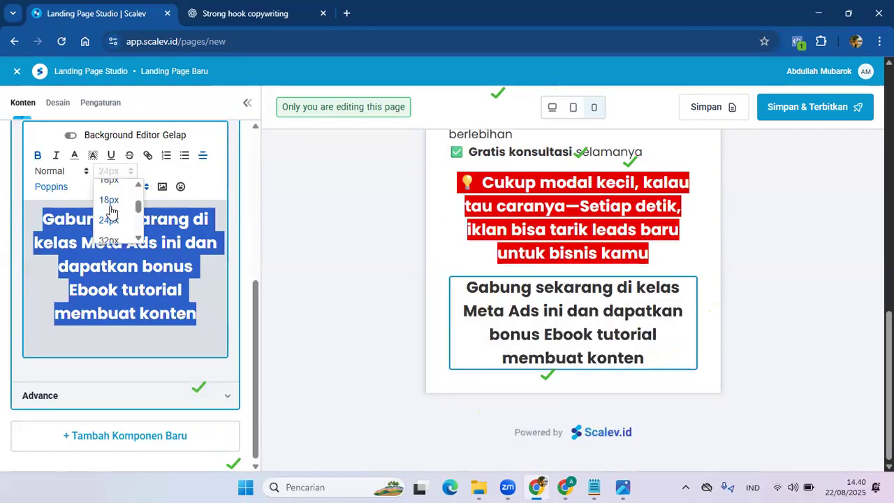
left_click(110, 201)
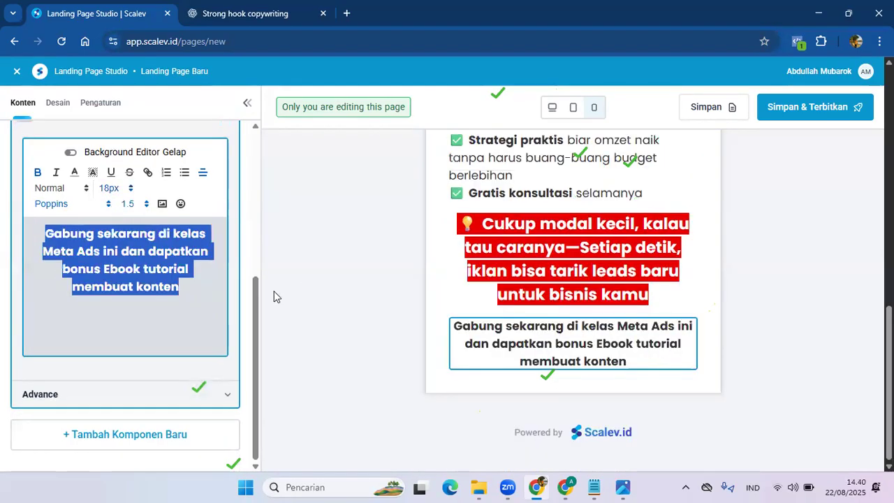
left_click(106, 285)
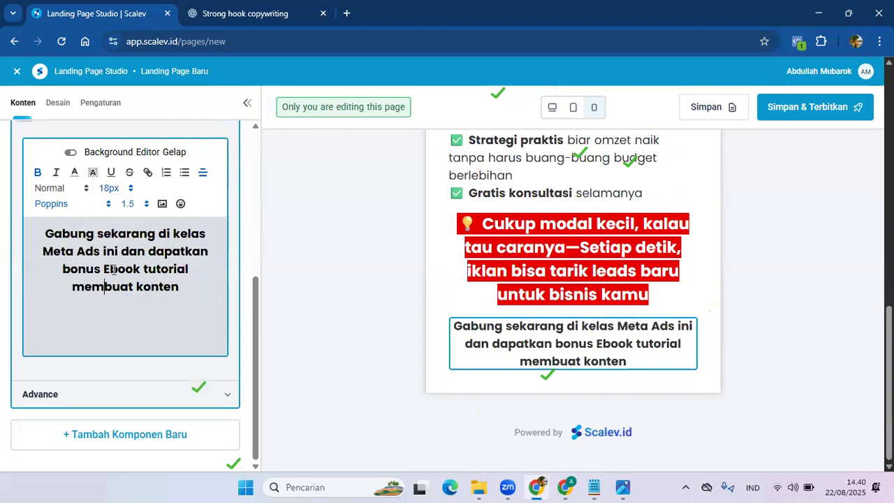
Step: In the CTA, capitalise 'kelas' to 'Kelas' and insert 'Online' before 'Meta'
left_click(44, 251)
left_click(180, 234)
key("BackSpace")
type("K")
left_click(209, 236)
type("Online")
Step: Make the phrase 'Kelas Online Meta Ads' red
left_click_drag(174, 235, 153, 256)
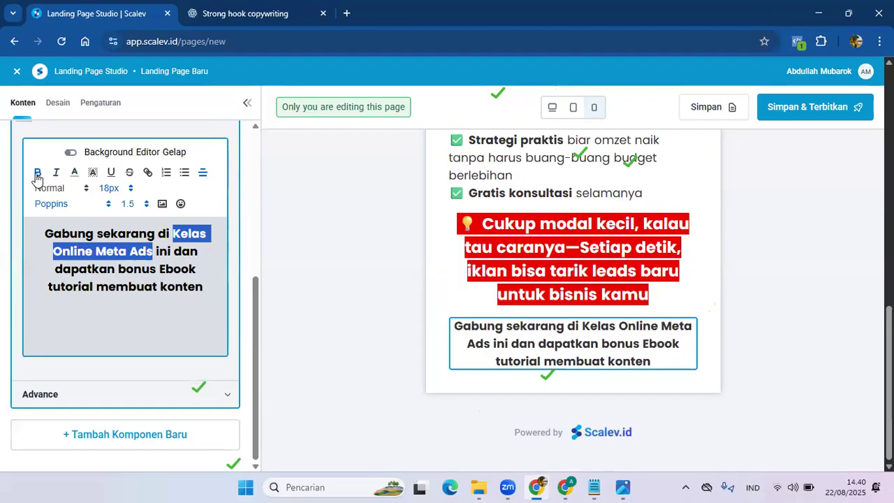
left_click(92, 172)
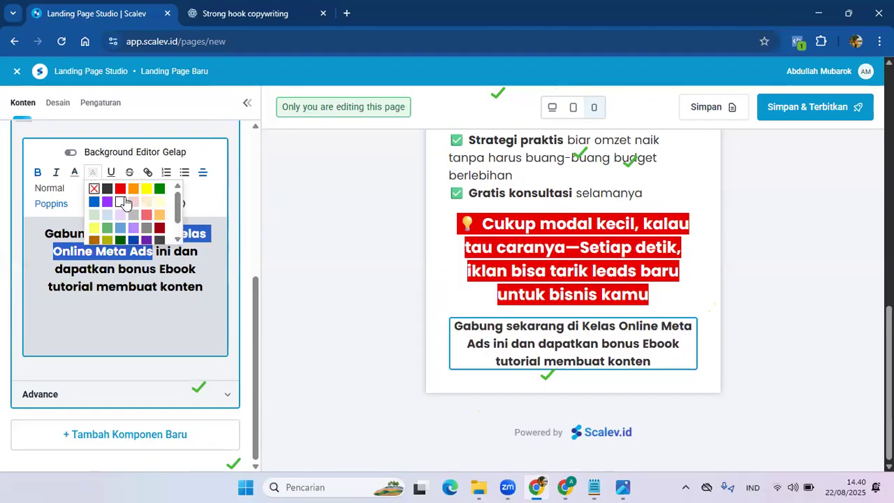
left_click(124, 203)
left_click(74, 172)
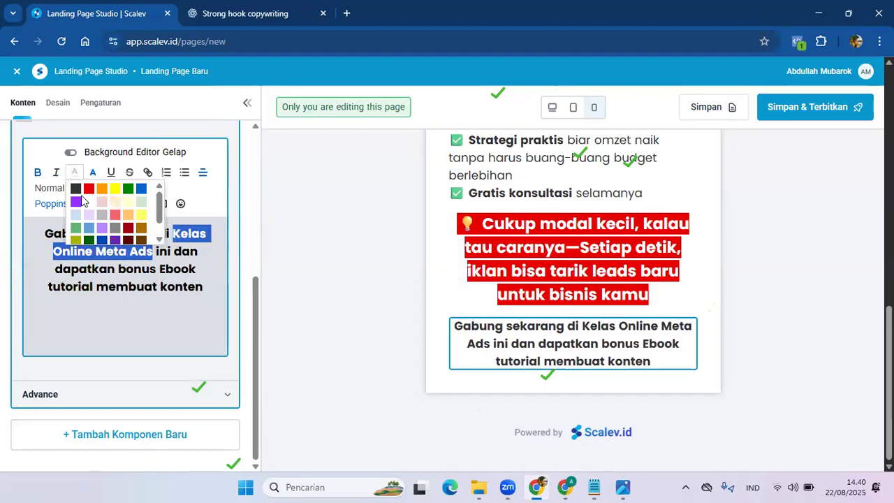
left_click(74, 190)
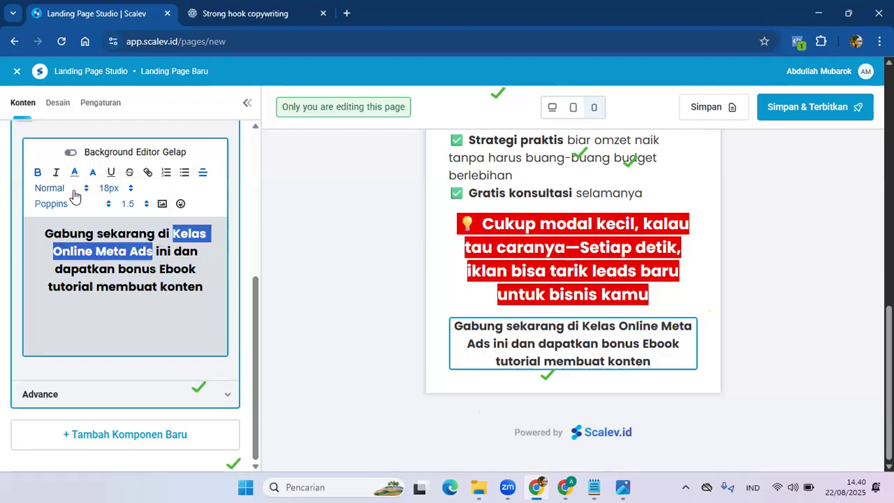
left_click(80, 236)
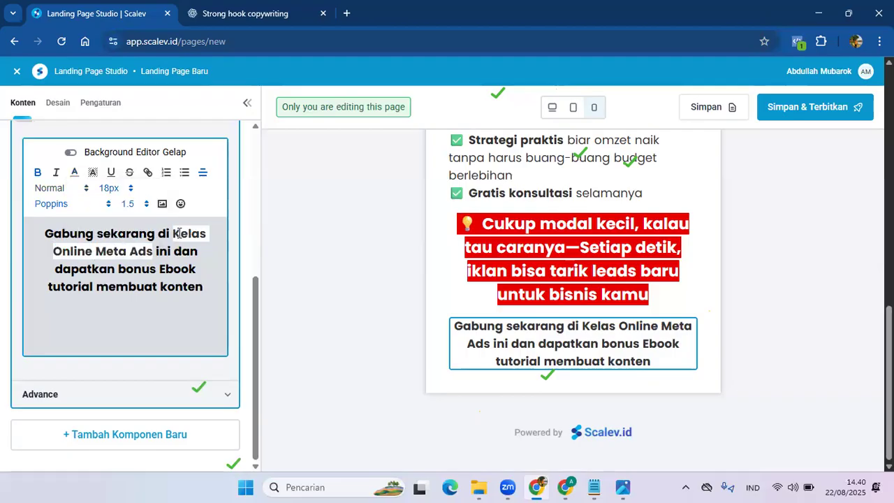
left_click_drag(157, 250, 173, 233)
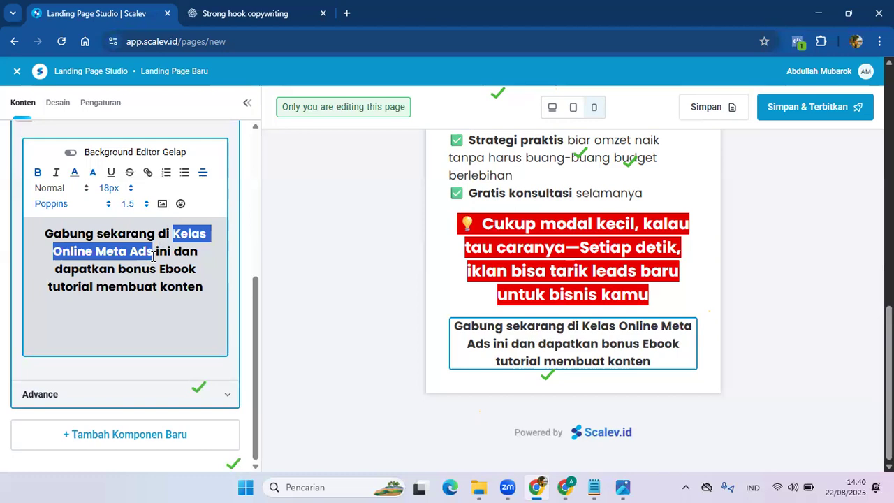
left_click(73, 173)
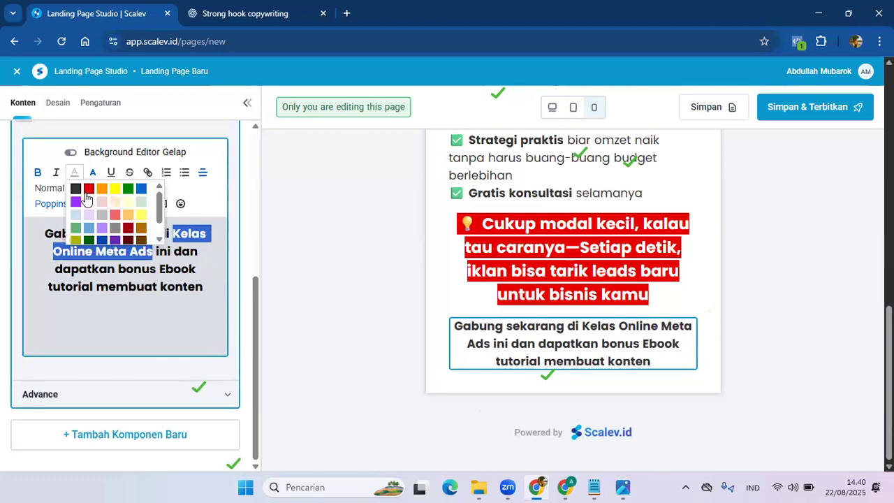
left_click(85, 196)
Step: Give the phrase 'Kelas Online Meta Ads' a yellow highlight
double_click(168, 235)
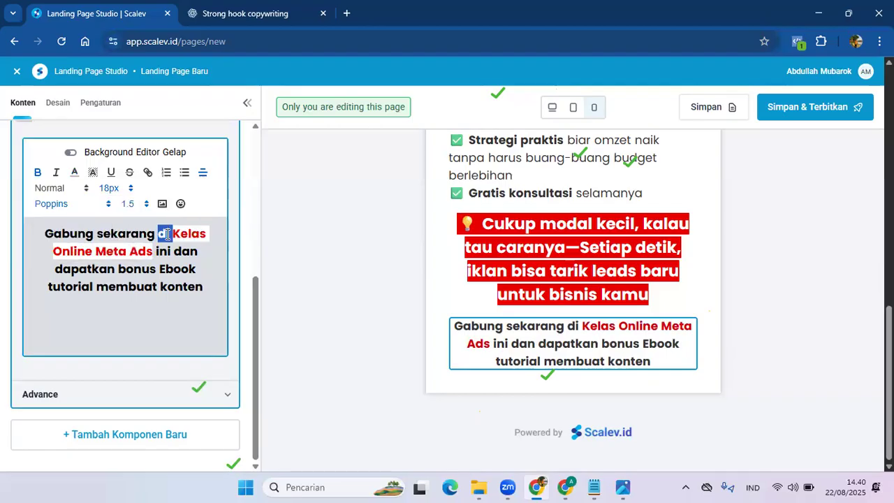
left_click(151, 256, "shift")
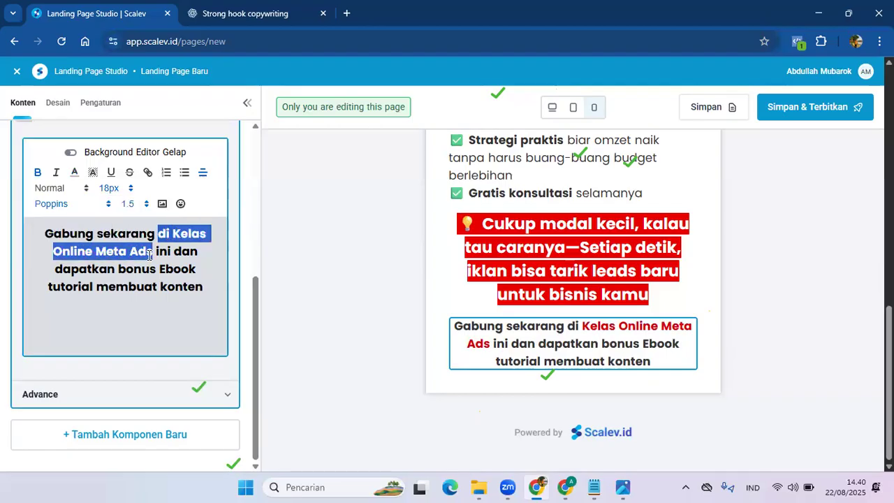
left_click(93, 172)
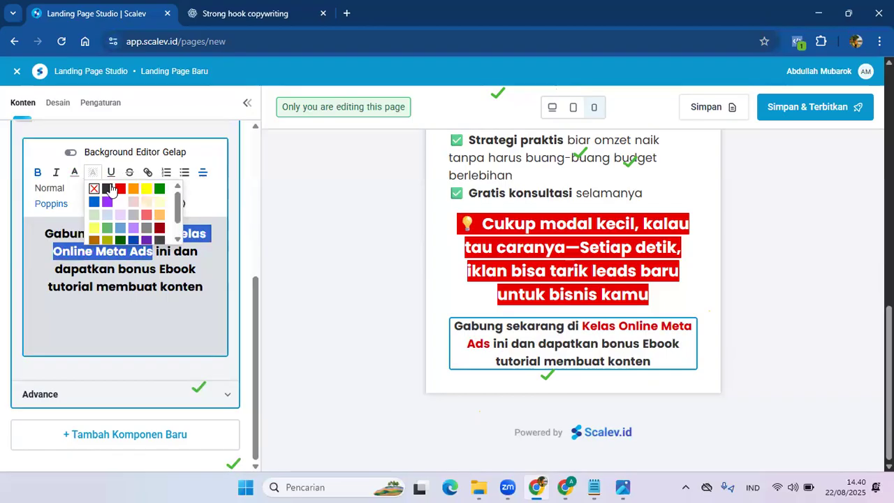
left_click(106, 189)
left_click(94, 173)
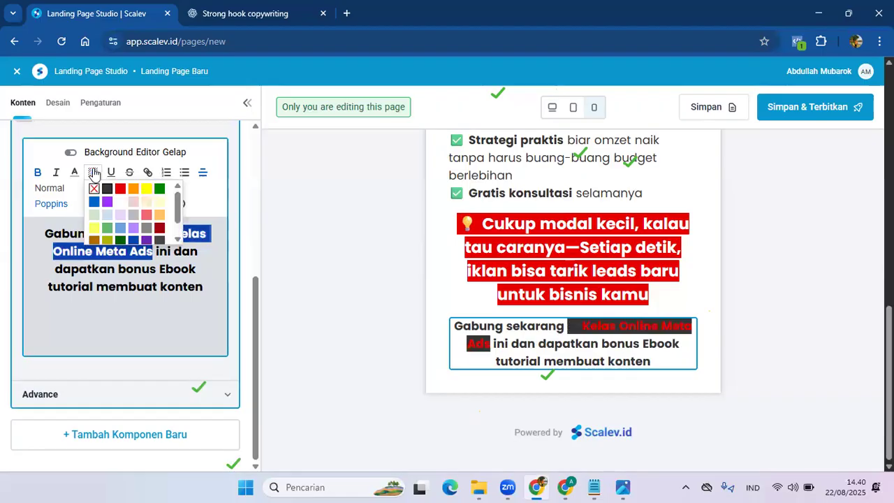
left_click(144, 189)
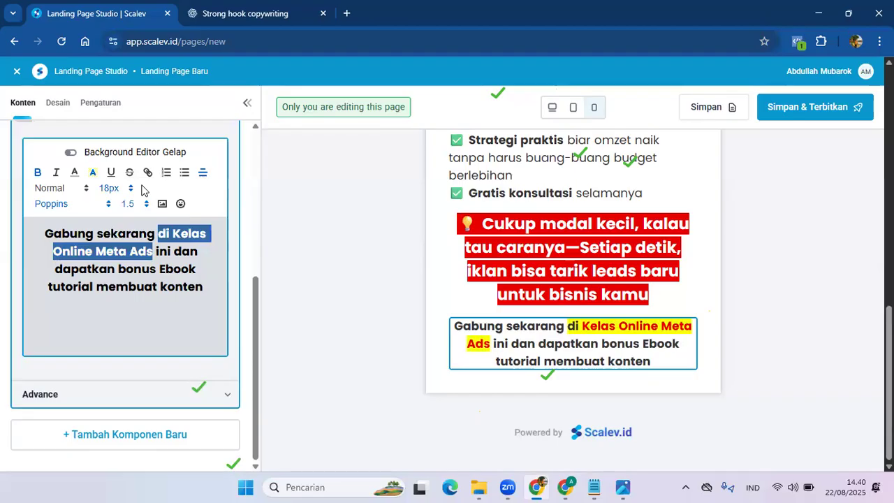
left_click(167, 242)
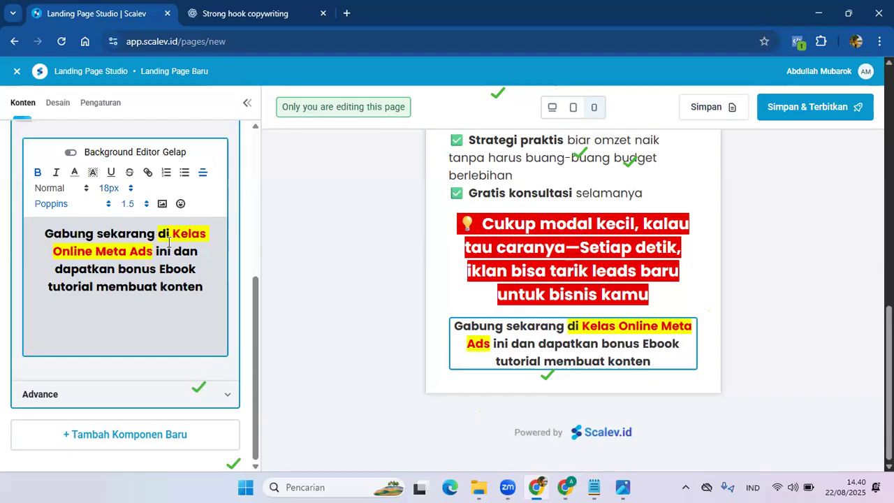
Step: Remove the highlight from the word 'di' so it stays plain
triple_click(173, 234)
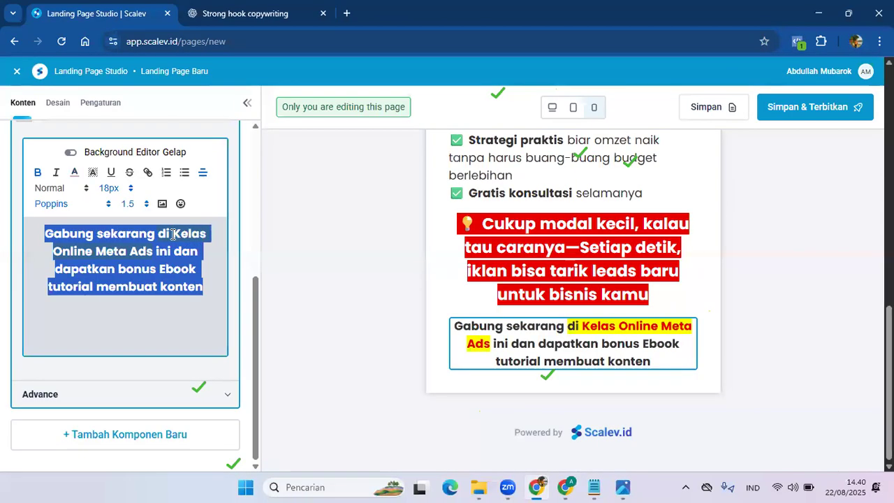
left_click(173, 235)
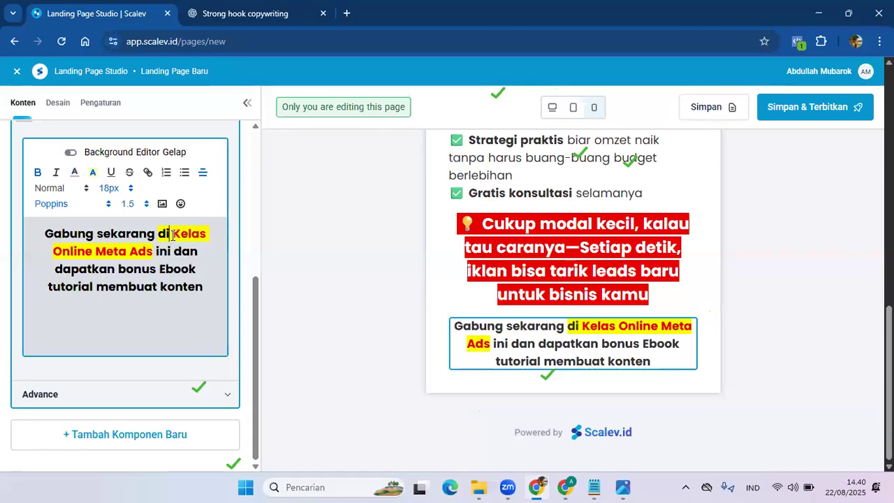
left_click_drag(172, 235, 156, 234)
left_click(93, 173)
left_click(95, 189)
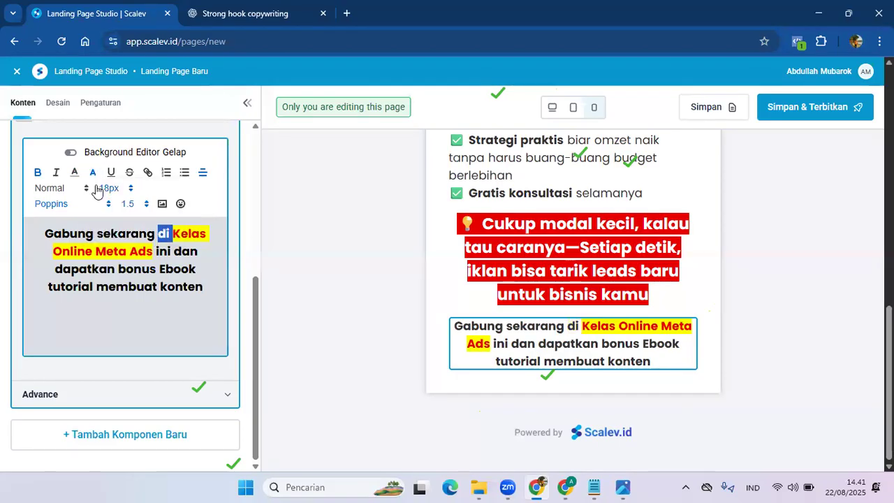
left_click(105, 289)
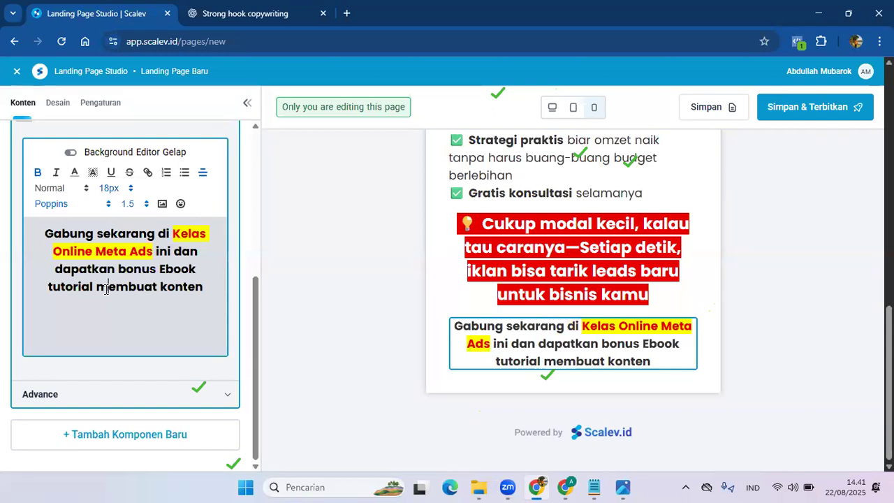
Step: Start 'Kelas Online Meta Ads' on a new line and make 'Ebook' red on yellow
left_click(173, 240)
key("Return")
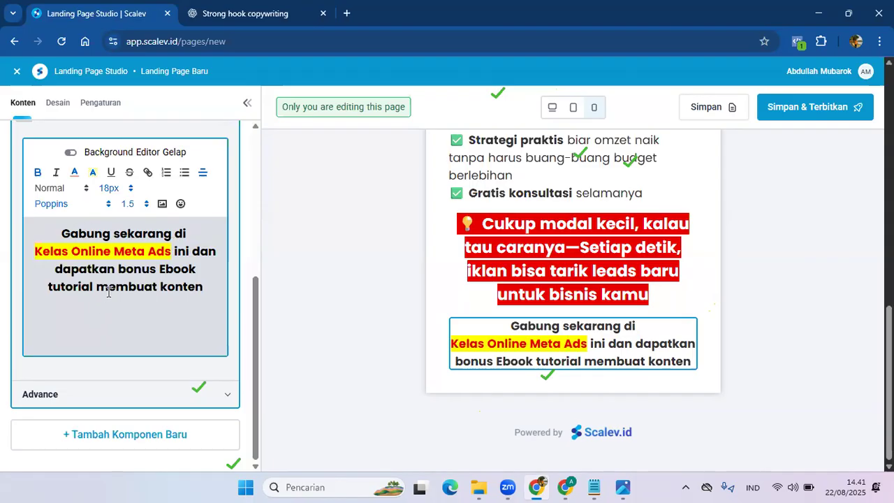
left_click(159, 272)
double_click(194, 273)
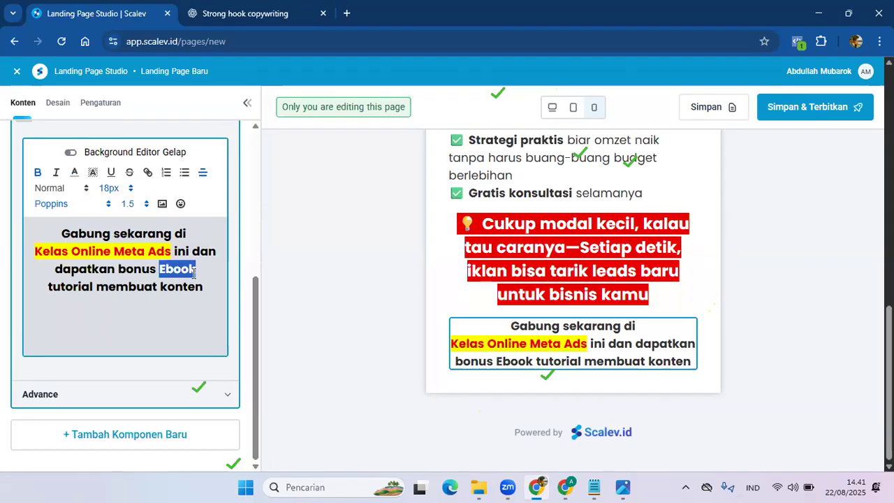
left_click(93, 172)
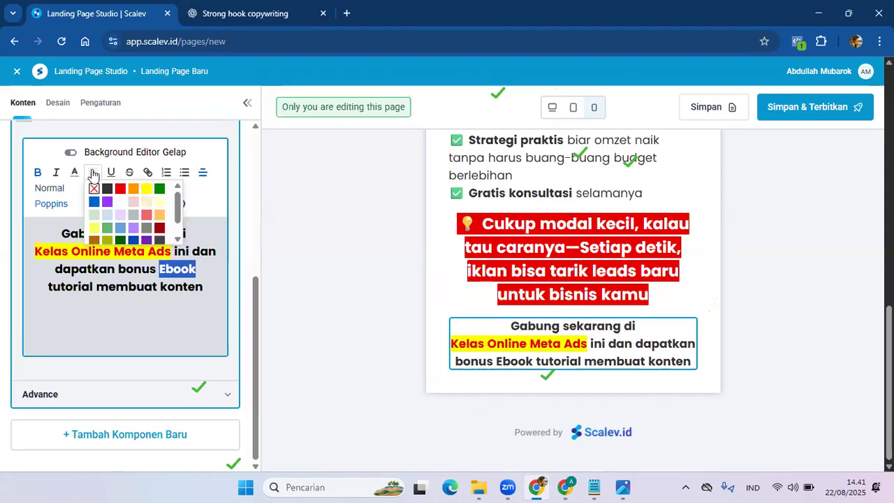
left_click(146, 190)
left_click(74, 173)
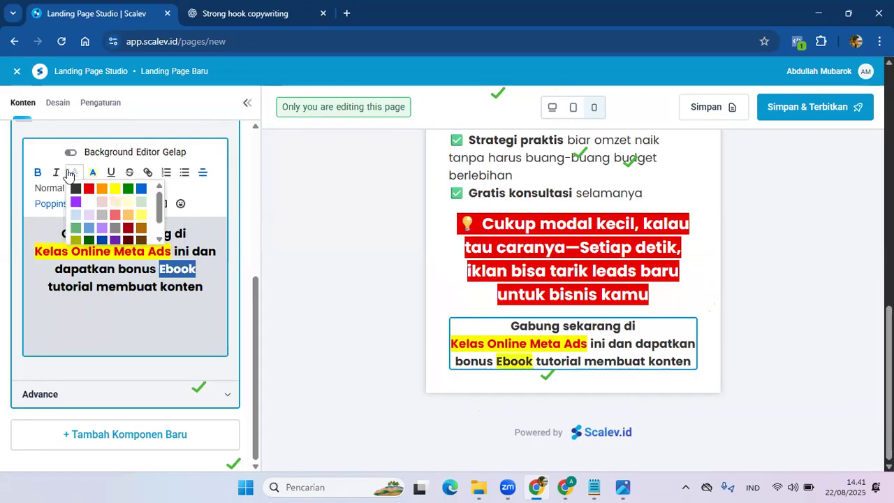
left_click(88, 190)
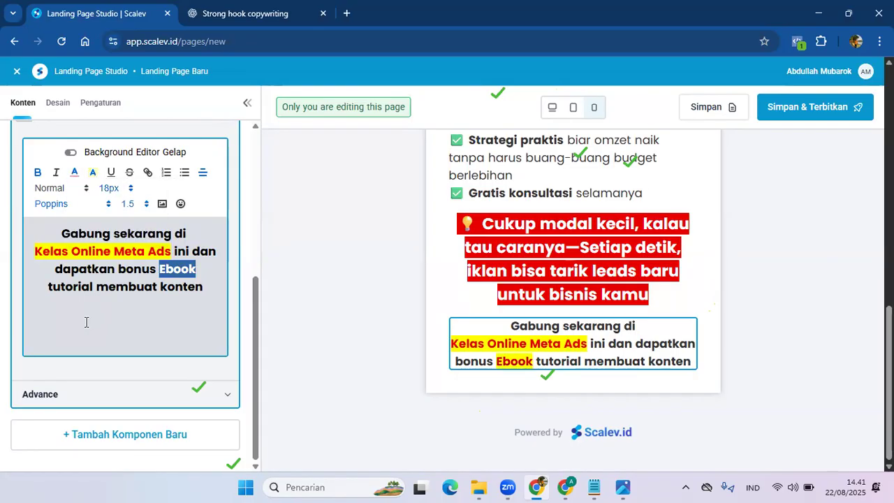
left_click(87, 273)
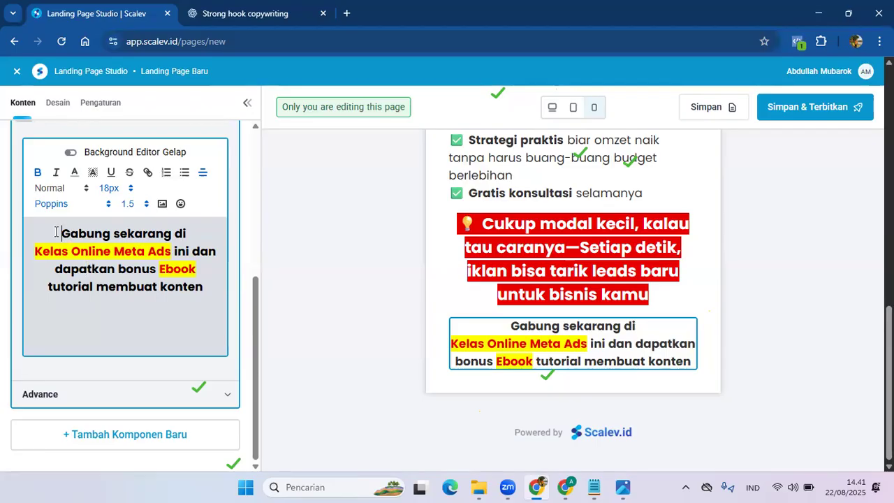
Step: Remove the bold from 'Gabung sekarang di', 'ini dan dapatkan bonus' and 'tutorial membuat konten'
left_click(201, 236, "shift")
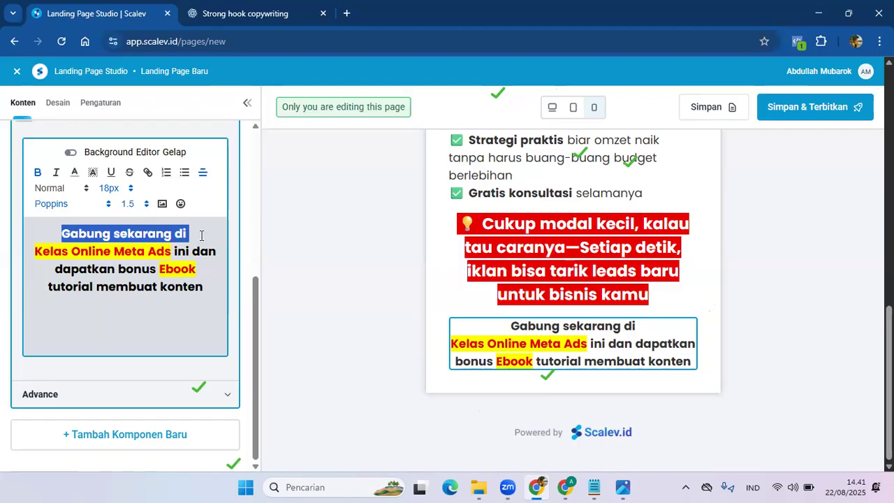
key("ctrl+b")
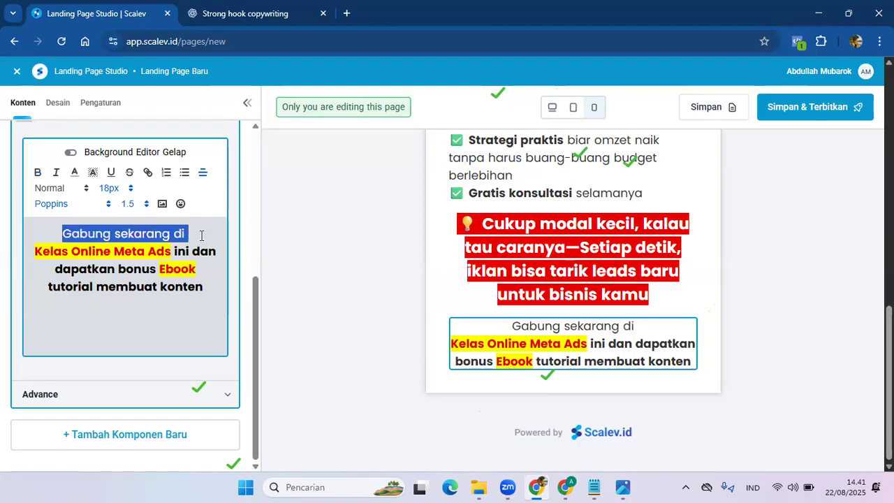
left_click(170, 255)
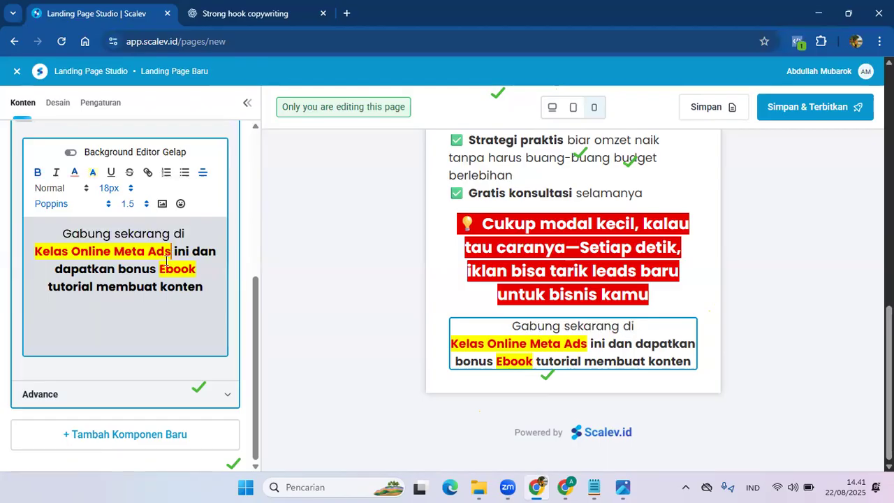
left_click(160, 269)
left_click(173, 252)
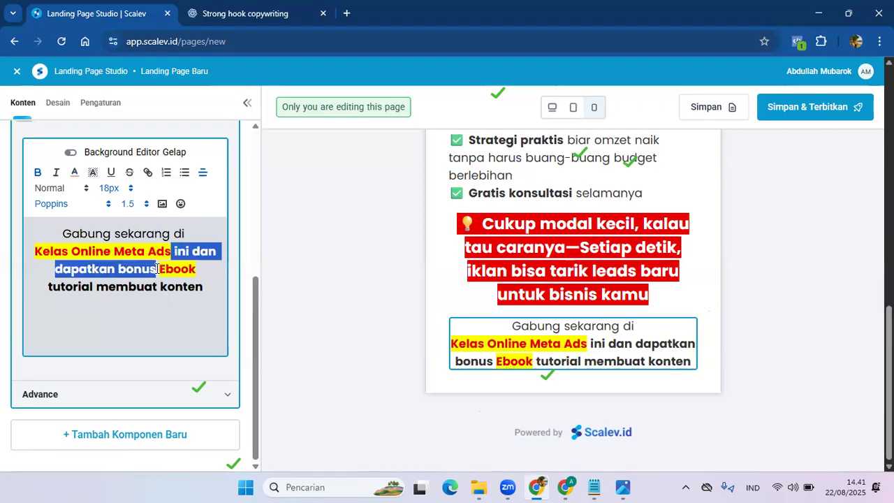
type("B")
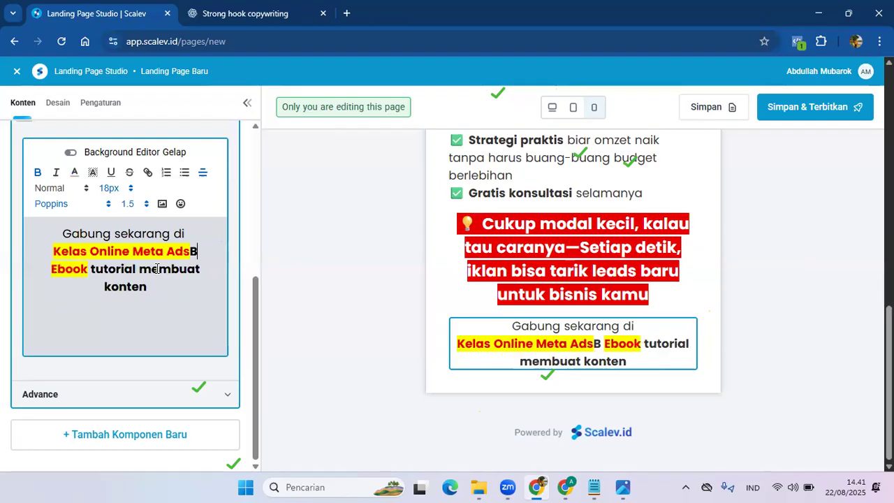
key("ctrl+z")
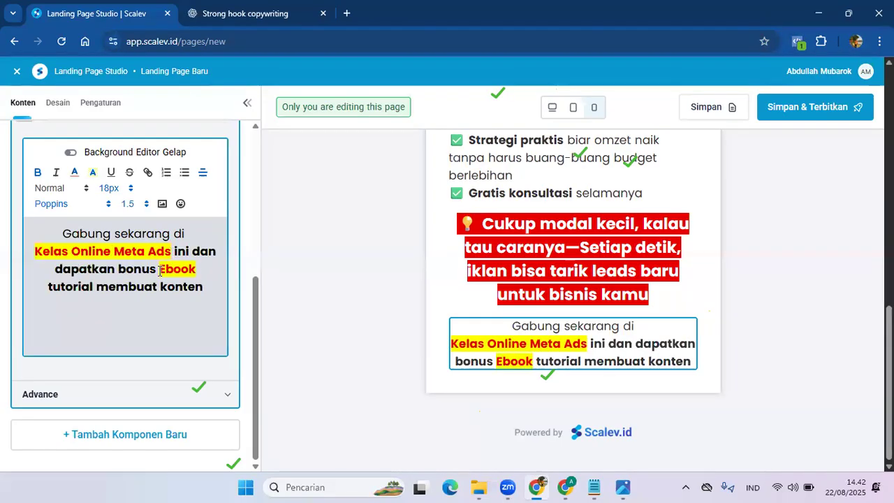
left_click(160, 271, "shift")
key("ctrl+b")
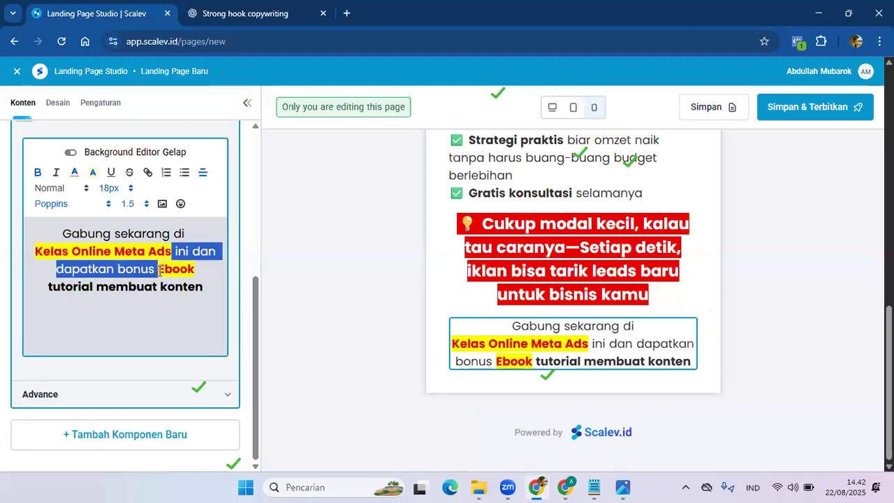
left_click(49, 287)
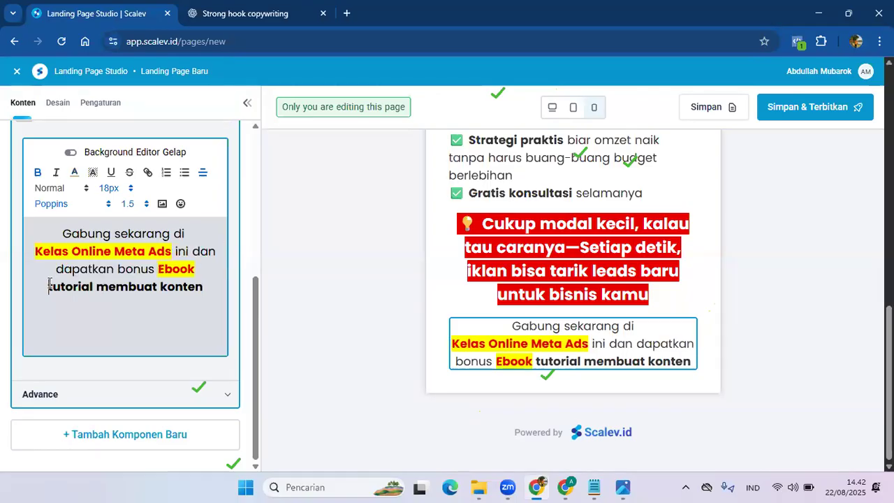
left_click(203, 286, "shift")
key("ctrl+b")
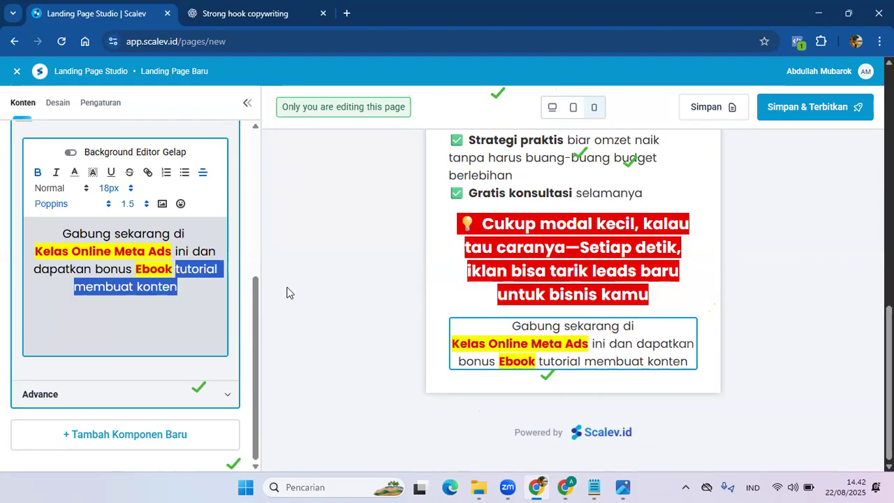
Step: Insert the word 'langsung' just before 'bonus'
left_click(100, 272)
type("langsun")
key("BackSpace")
key("BackSpace")
key("BackSpace")
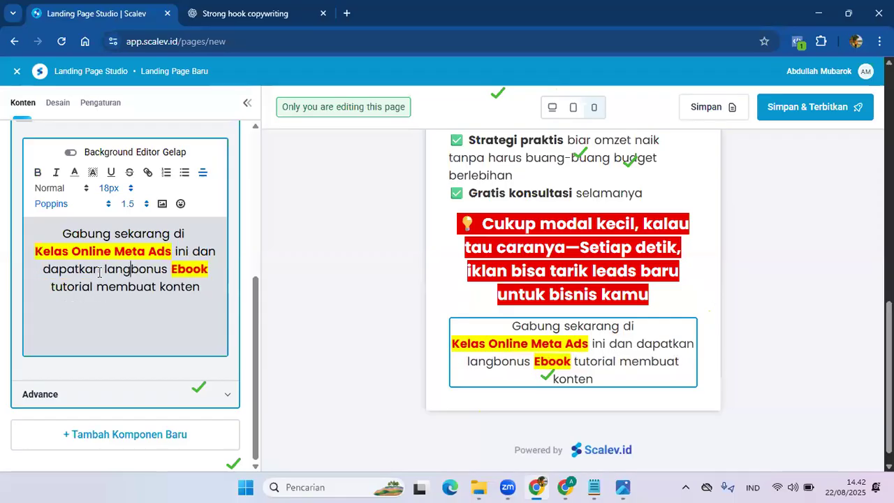
type("sun")
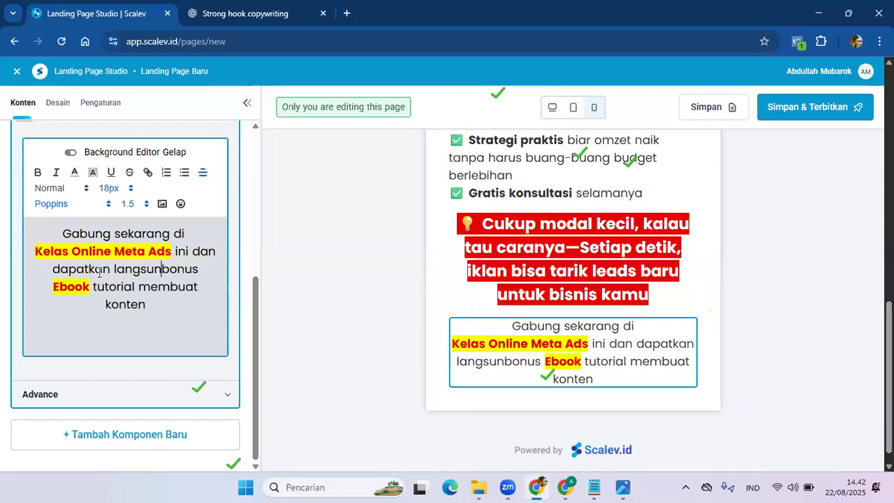
type("g")
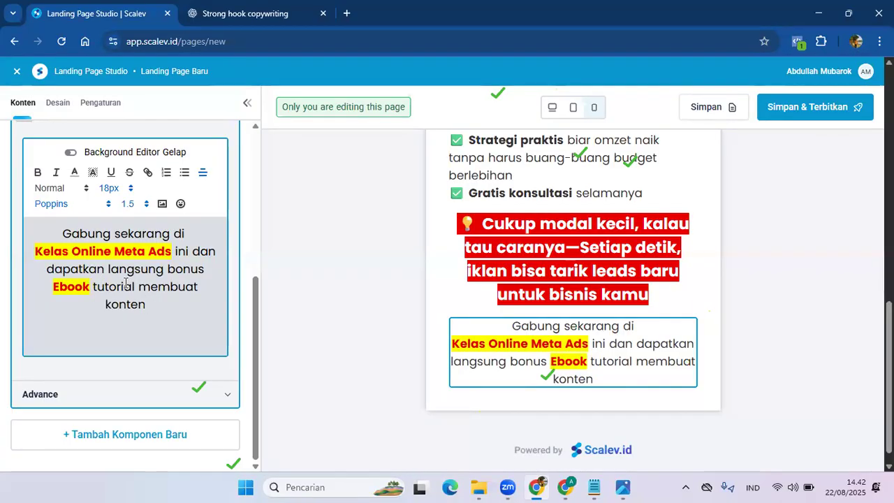
Step: Replace 'tutorial membuat konten' with unbolded 'Chat BOT AI'
key("BackSpace")
key("BackSpace")
key("BackSpace")
key("BackSpace")
key("BackSpace")
key("BackSpace")
key("BackSpace")
key("BackSpace")
key("BackSpace")
key("BackSpace")
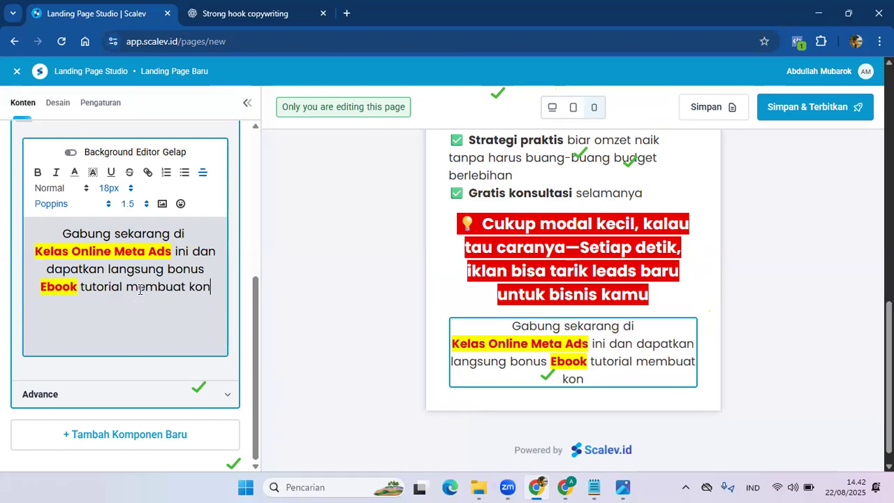
key("BackSpace")
key("BackSpace")
key("BackSpace")
key("BackSpace")
key("BackSpace")
key("BackSpace")
key("BackSpace")
key("BackSpace")
key("BackSpace")
key("BackSpace")
key("BackSpace")
key("BackSpace")
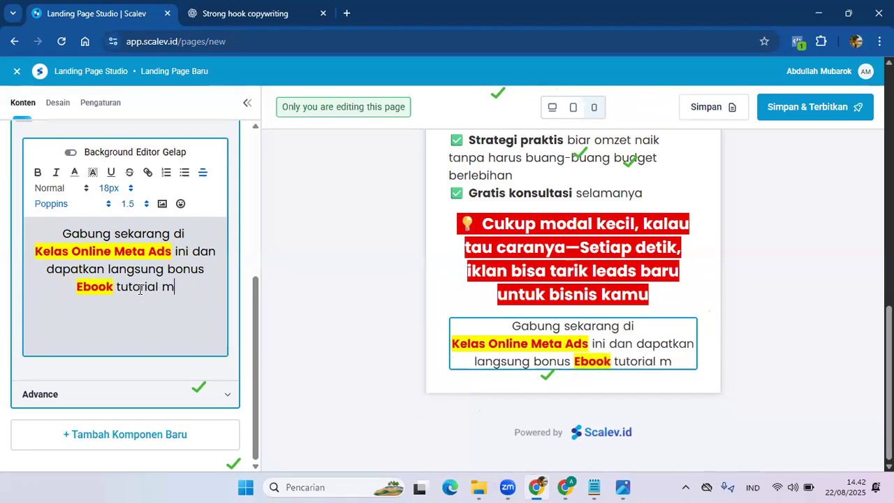
key("BackSpace")
key("BackSpace")
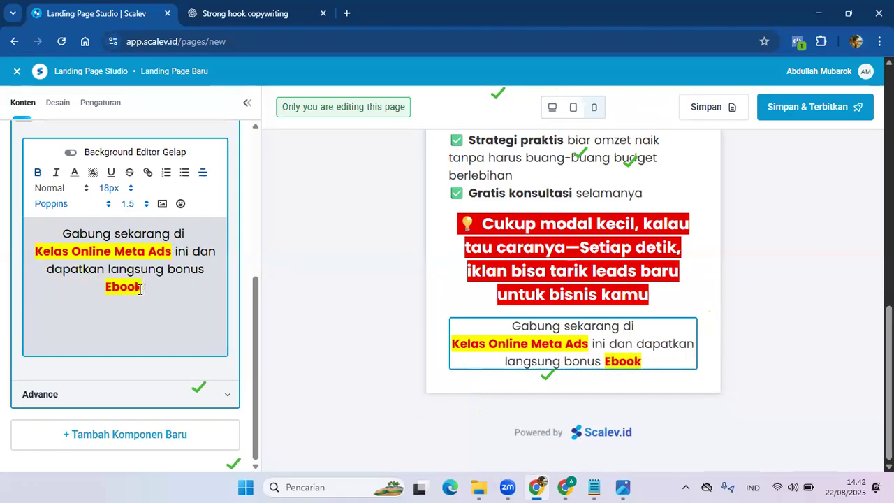
type("Chat ")
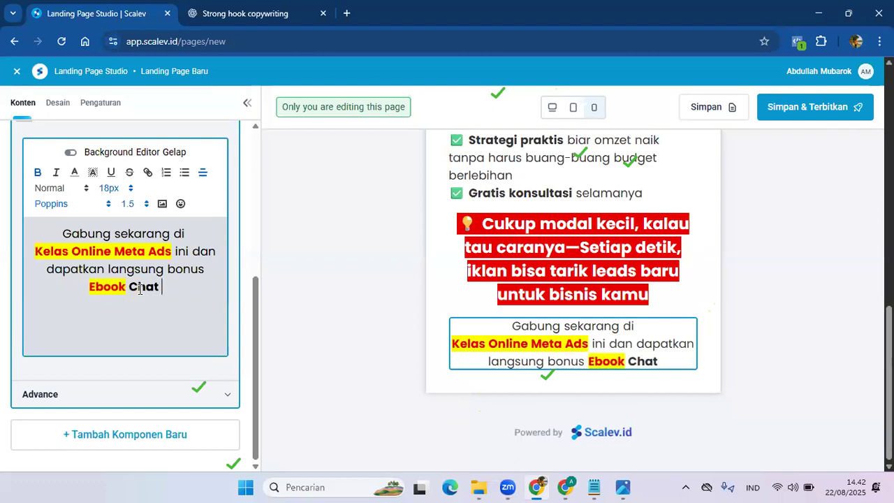
type("BOT AI")
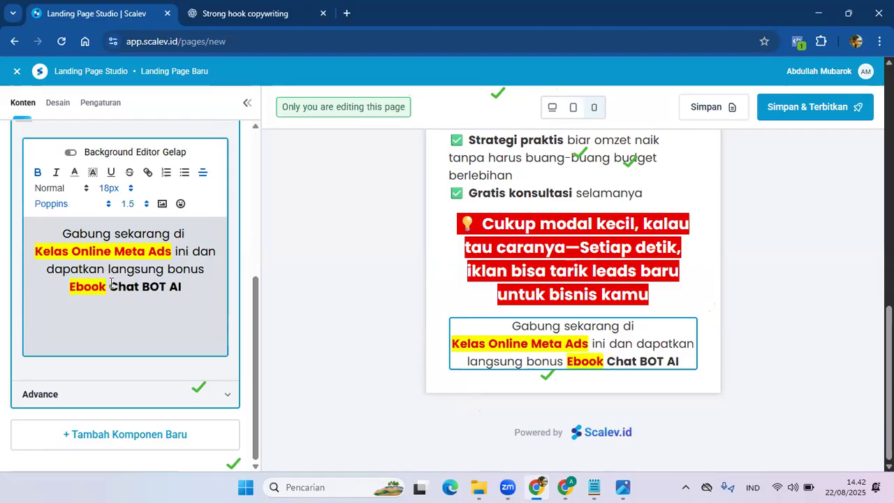
left_click(111, 285, "shift")
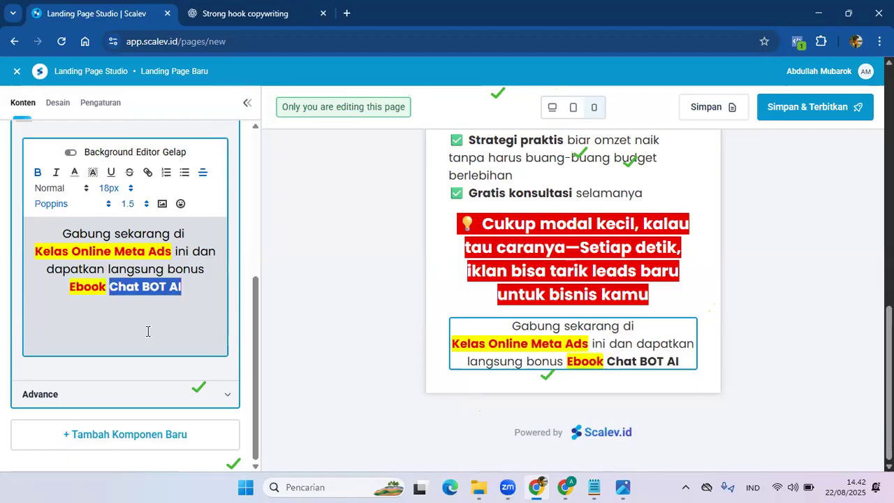
key("ctrl+b")
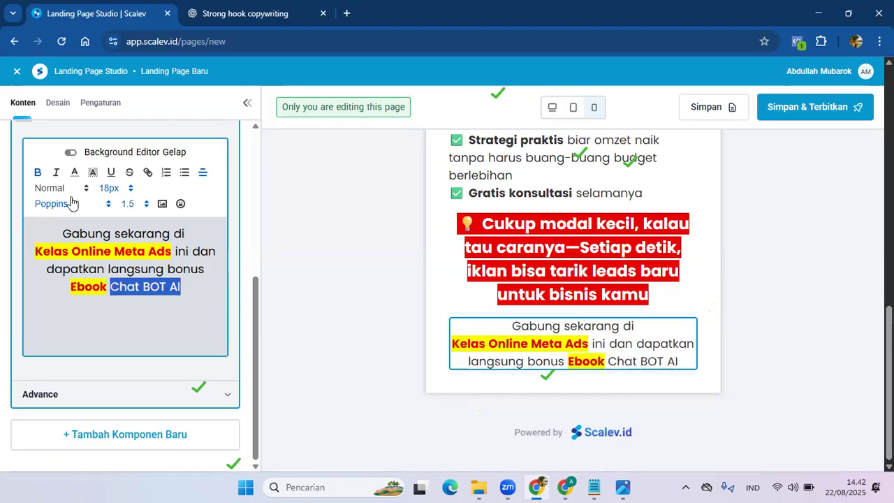
left_click(159, 269)
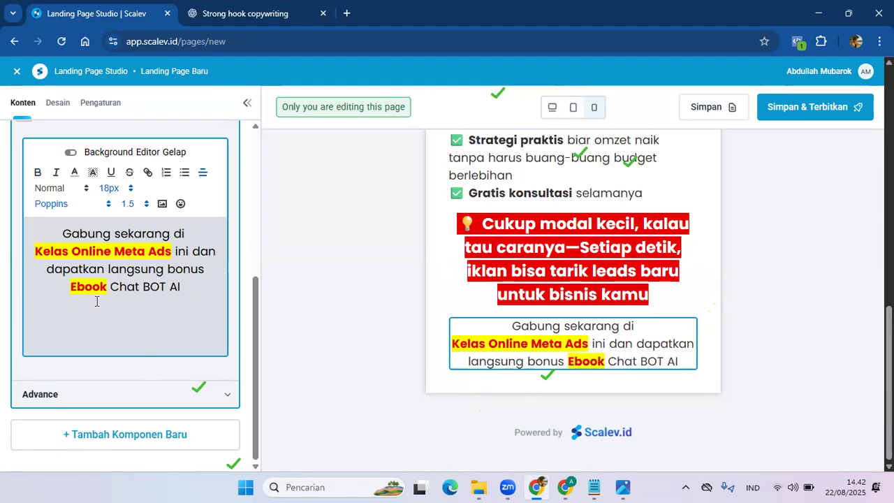
Step: Change 'Ebook' to 'E-book' and finish editing the text block
left_click(75, 287)
type("-")
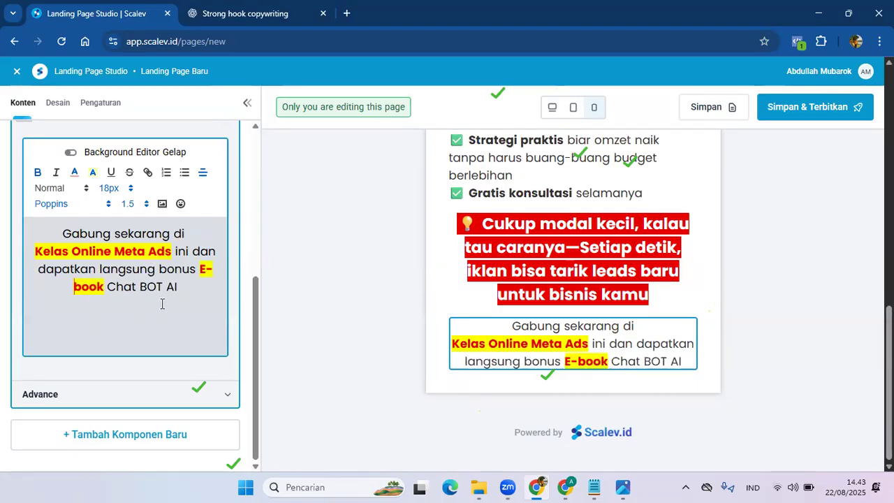
left_click(241, 272)
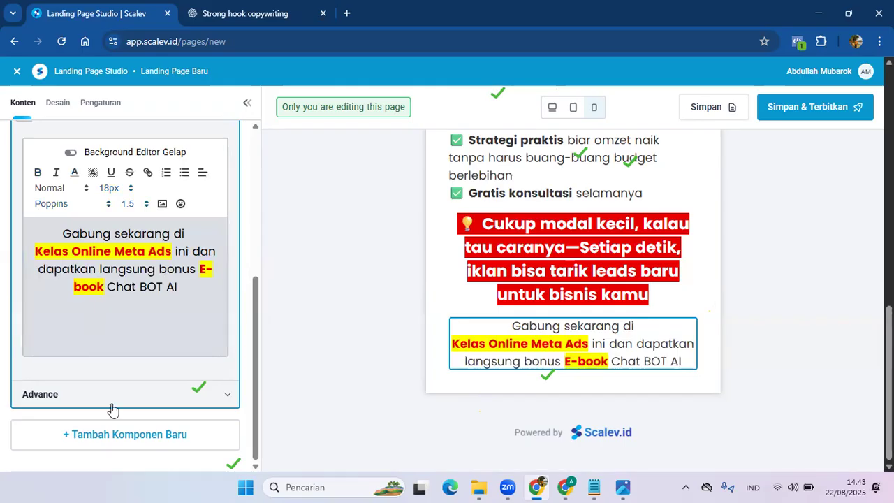
Step: Add an Animation component with the three red downward arrows below the join text
left_click(116, 433)
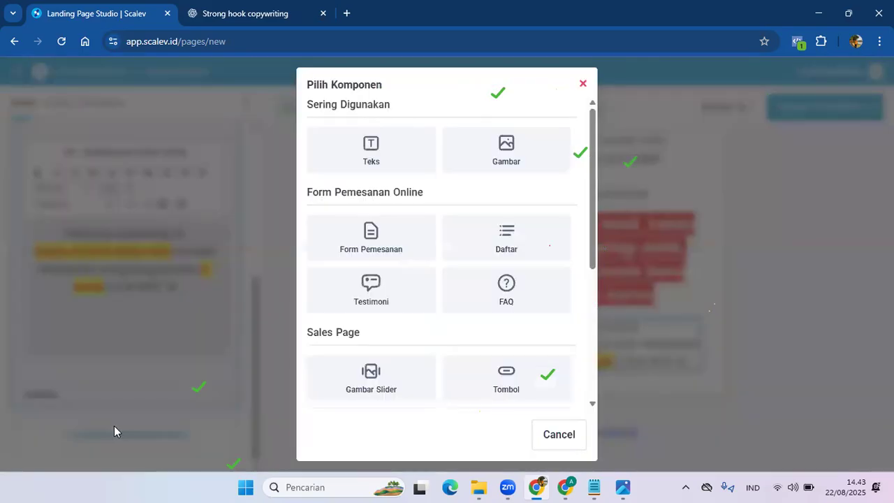
scroll(425, 307, "down", 2)
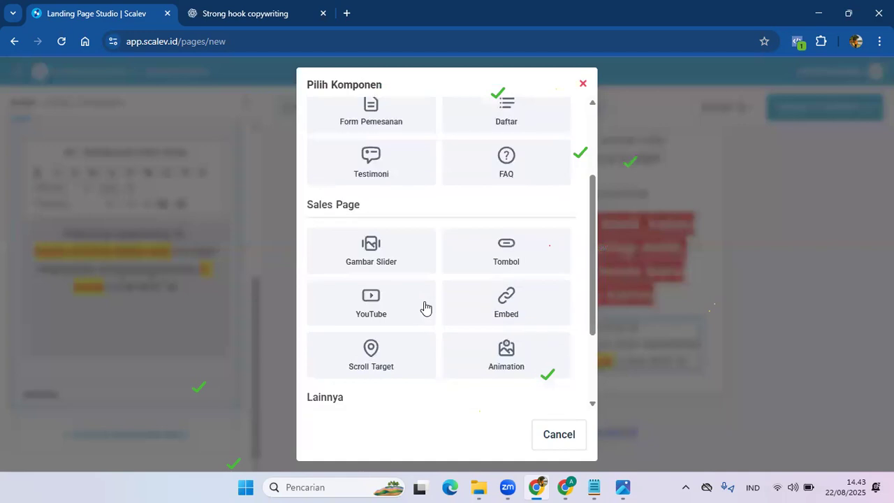
scroll(425, 307, "down", 1)
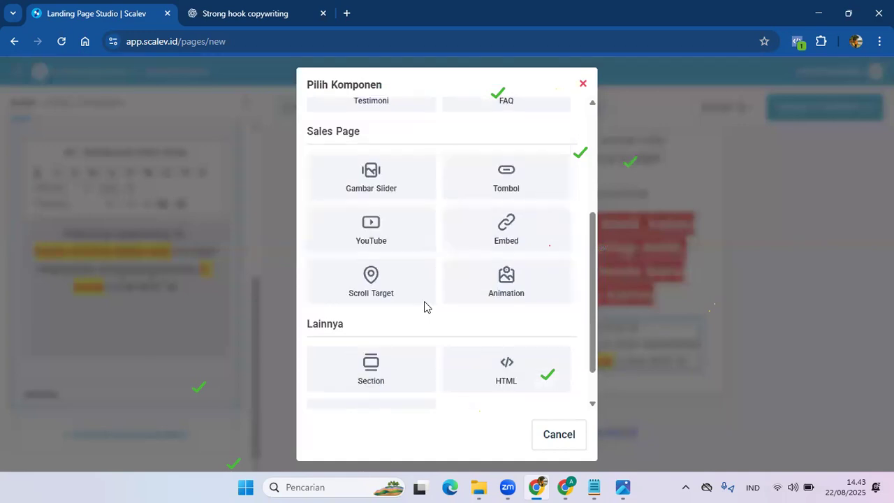
left_click(519, 292)
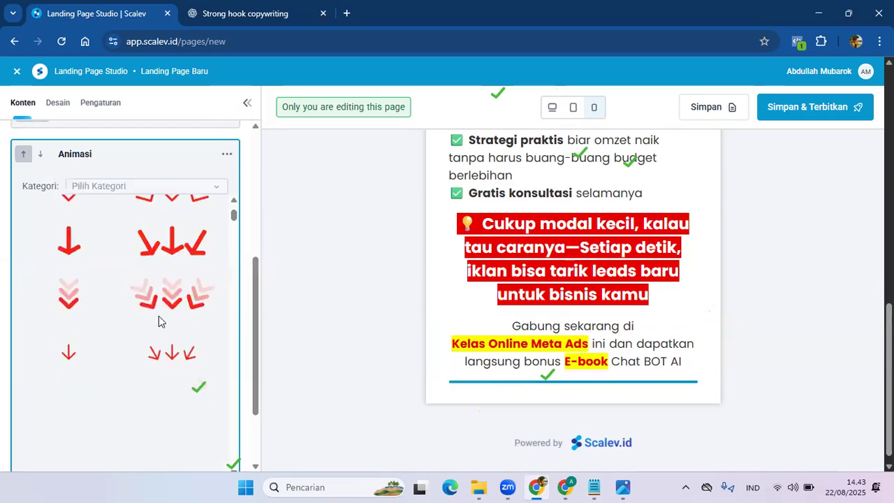
scroll(159, 321, "down", 1)
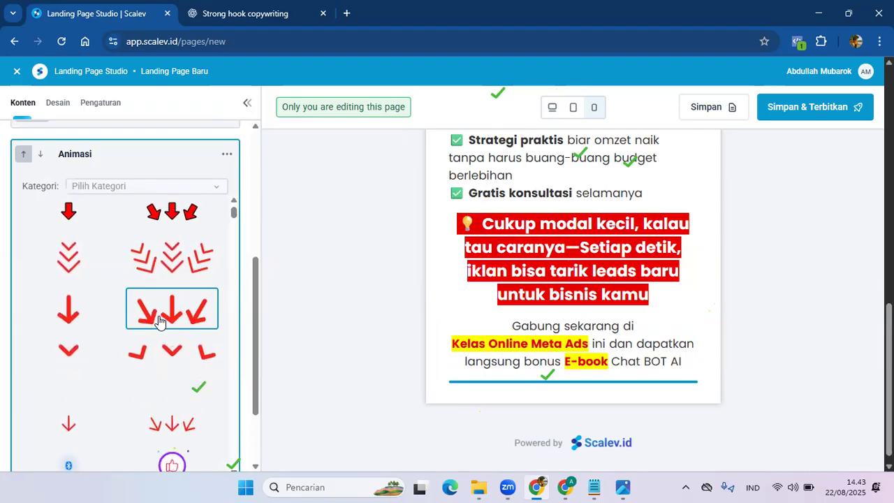
scroll(159, 320, "up", 1)
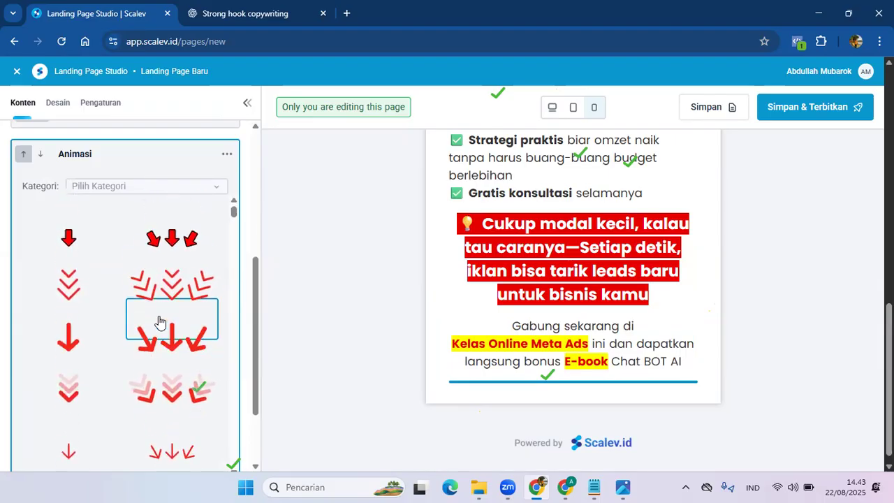
left_click(174, 247)
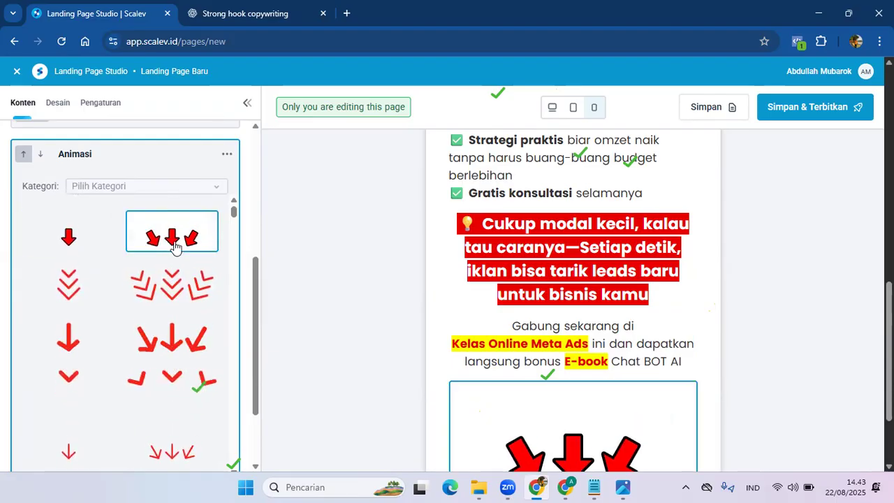
scroll(249, 328, "down", 3)
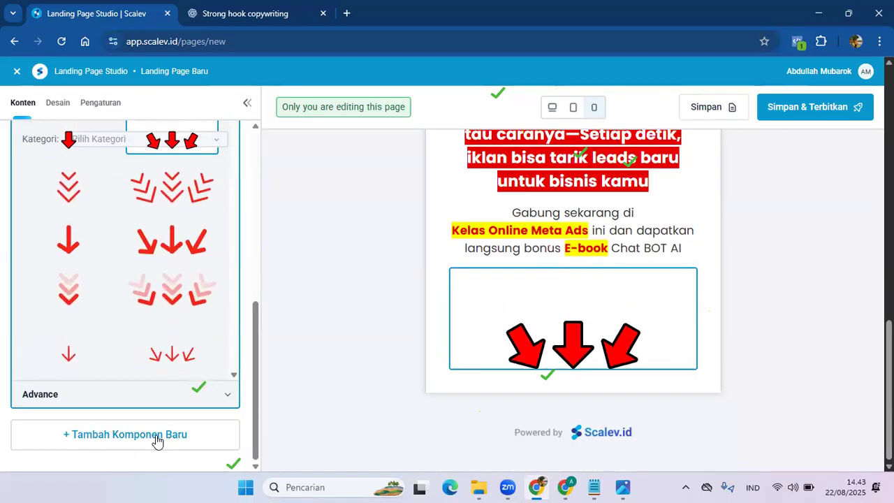
Step: Add a green Tombol button labelled 'DAFTAR SEKARANG' below the arrows
left_click(157, 441)
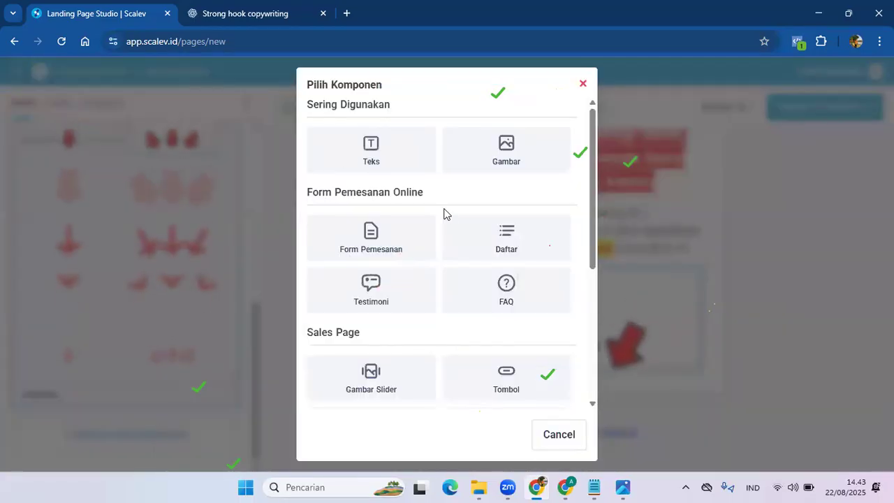
scroll(444, 213, "down", 3)
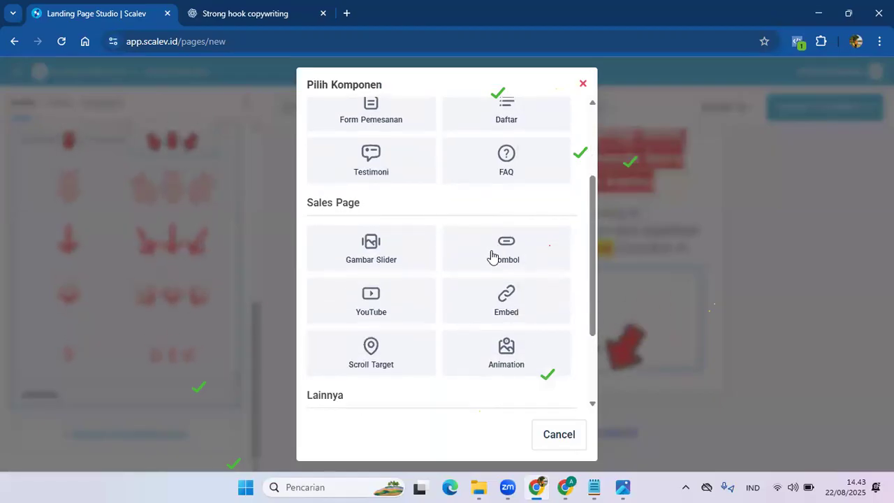
left_click(497, 258)
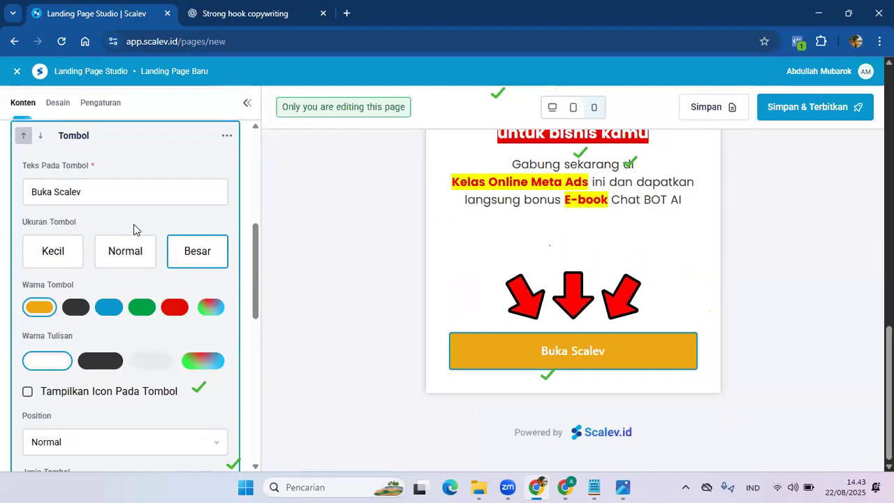
scroll(112, 227, "up", 1)
left_click(100, 226)
key("ctrl+a")
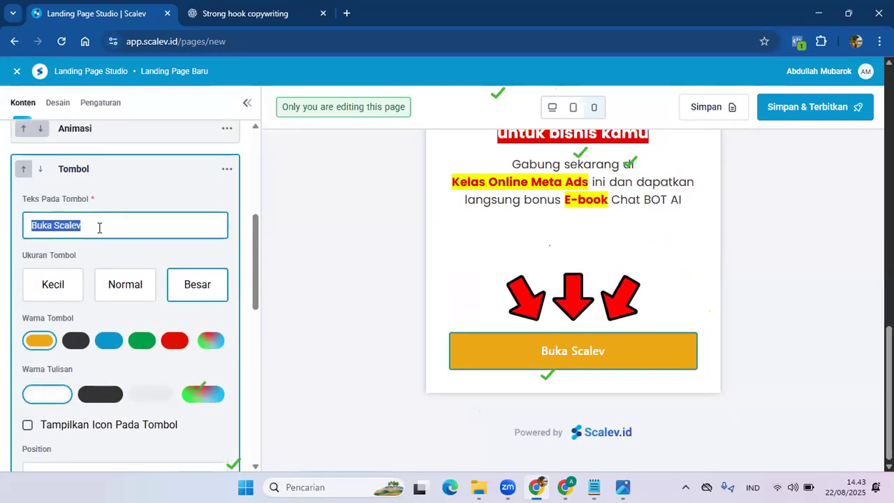
type("DAFTAR")
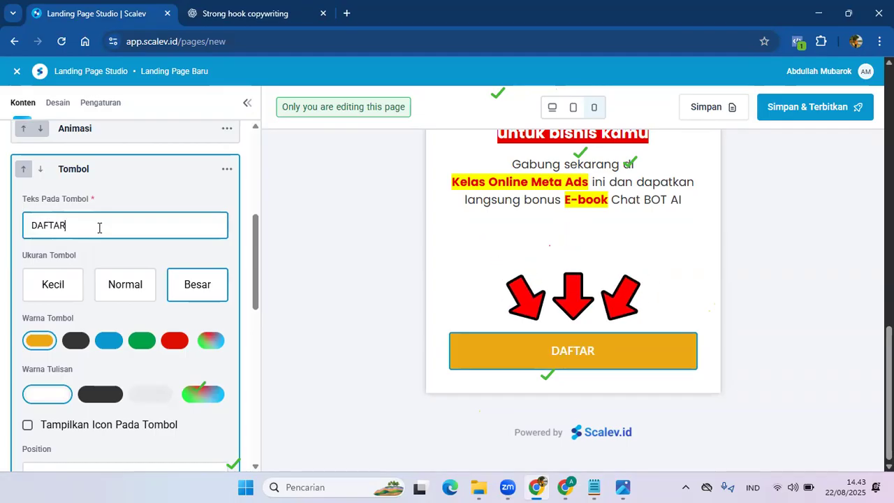
type(" SEKARANG")
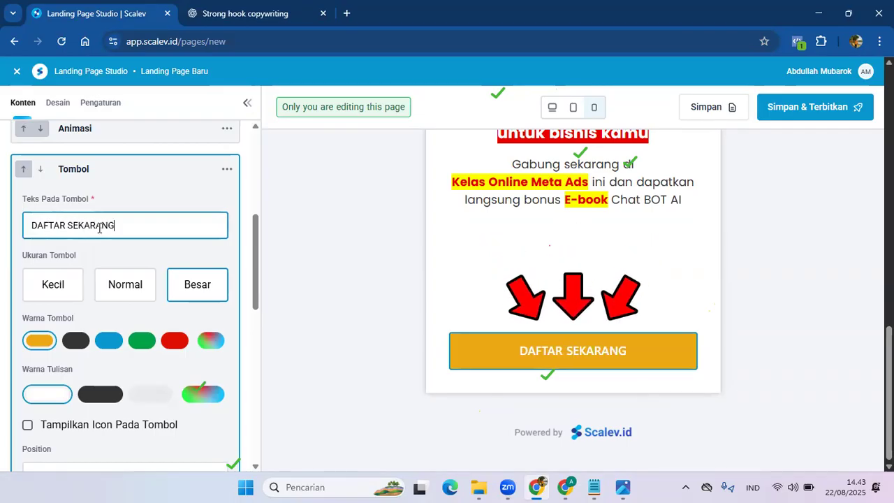
left_click(139, 342)
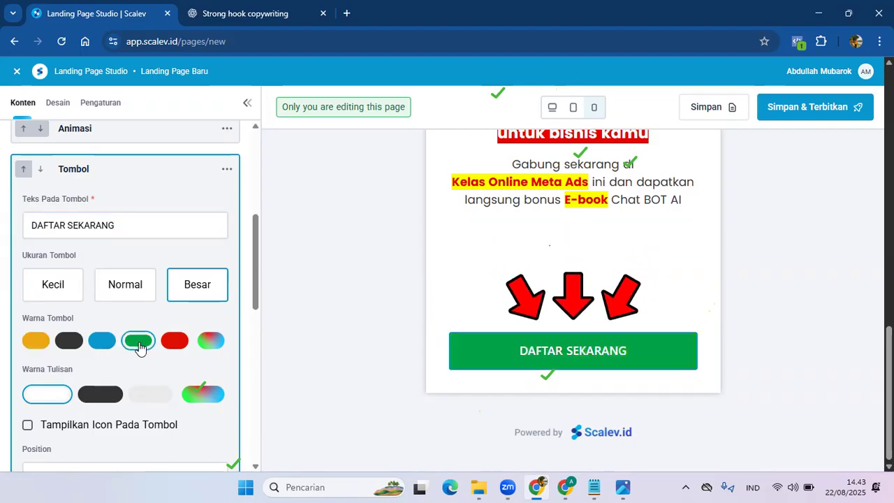
scroll(139, 347, "down", 3)
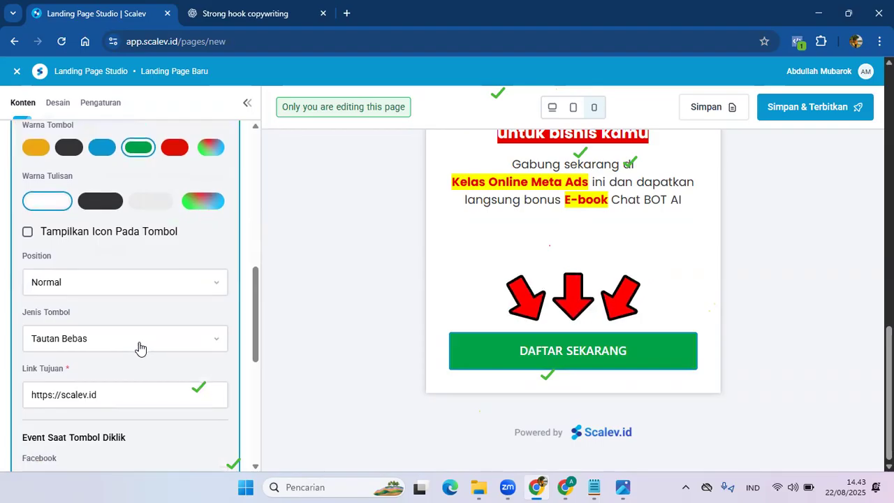
scroll(138, 341, "down", 5)
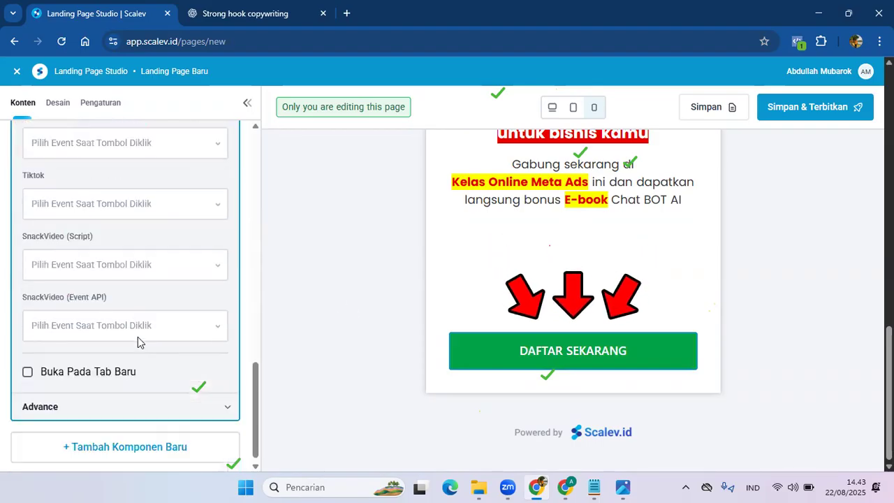
Step: Add a text block below the button reading 'Kuota Terbatas'
left_click(123, 439)
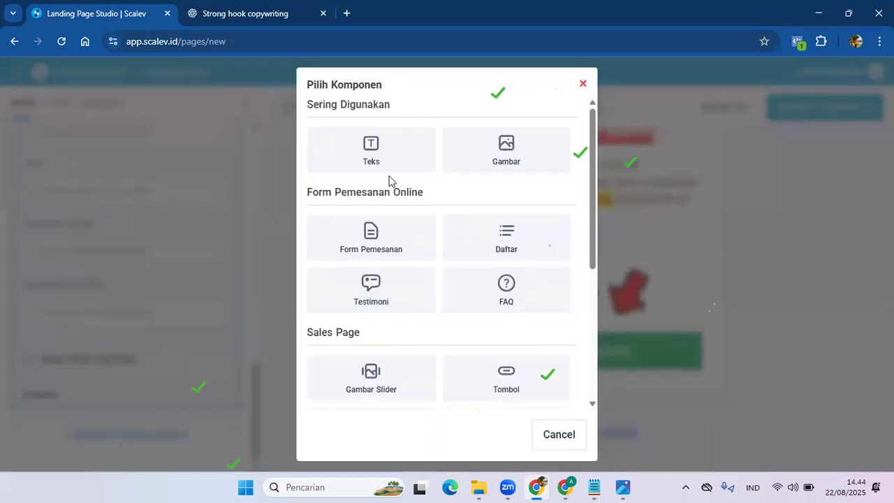
left_click(371, 150)
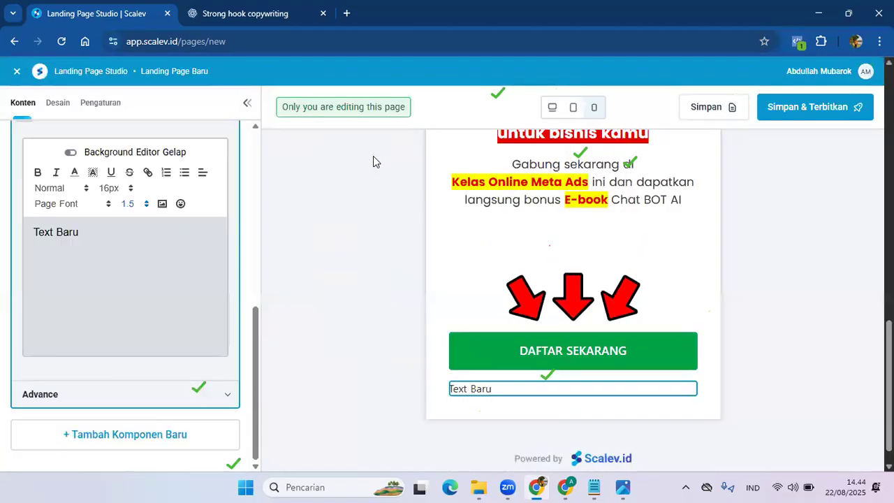
left_click(101, 260)
key("ctrl+a")
type("K")
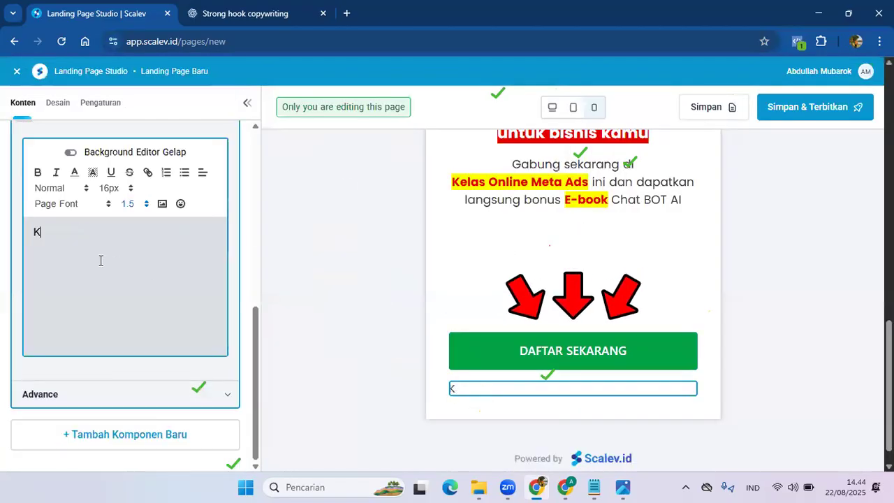
type("uota Te")
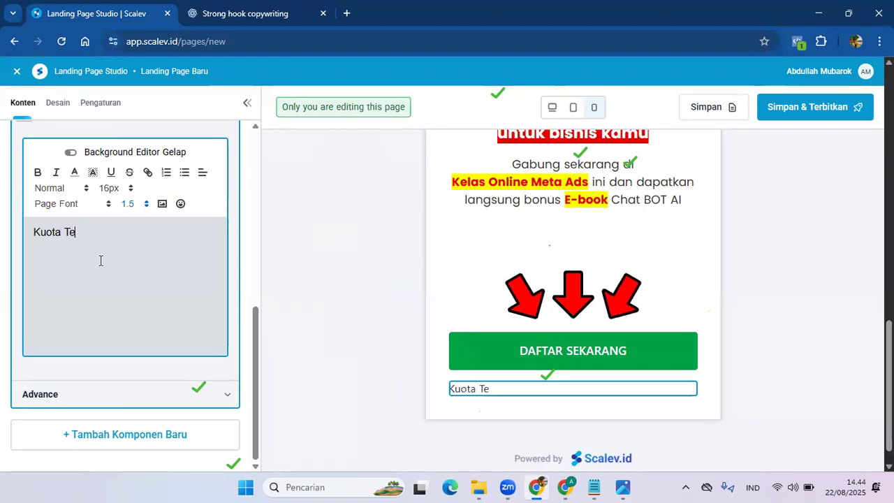
type("rbatas")
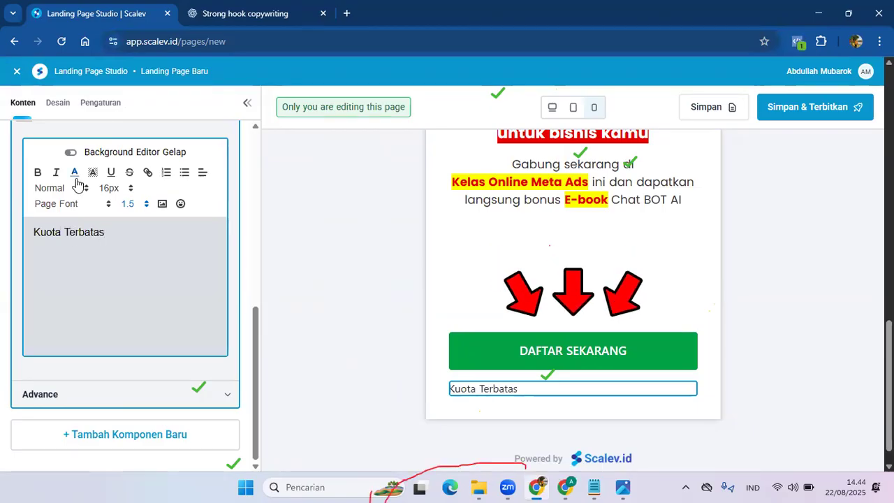
key("ctrl+a")
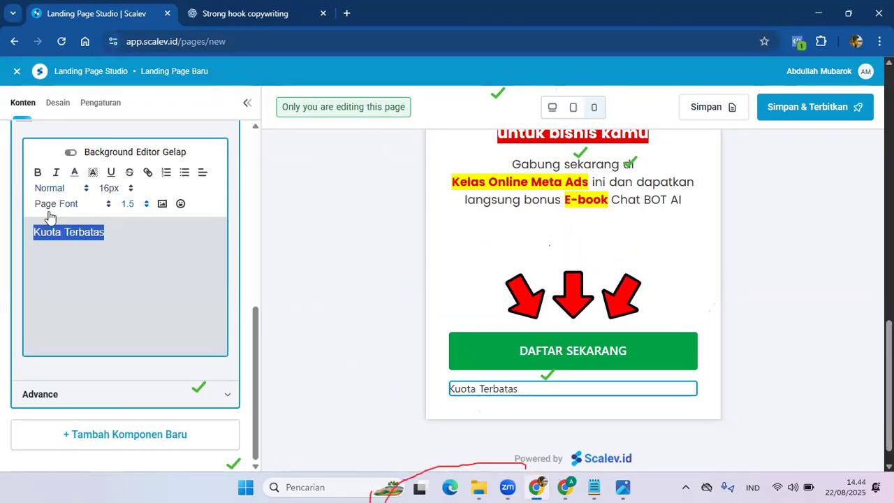
Step: Style 'Kuota Terbatas' as bold, centered Poppins in white on a red highlight
left_click(57, 208)
scroll(58, 246, "down", 2)
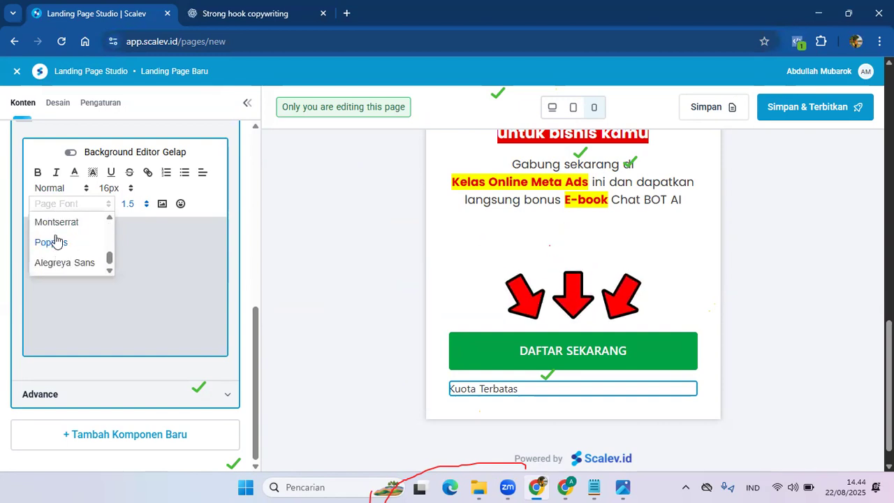
left_click(51, 242)
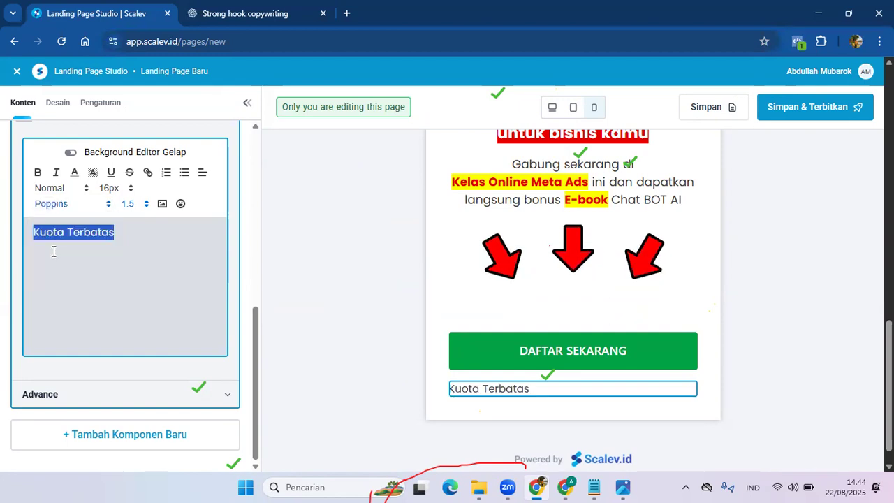
left_click(37, 173)
left_click(202, 173)
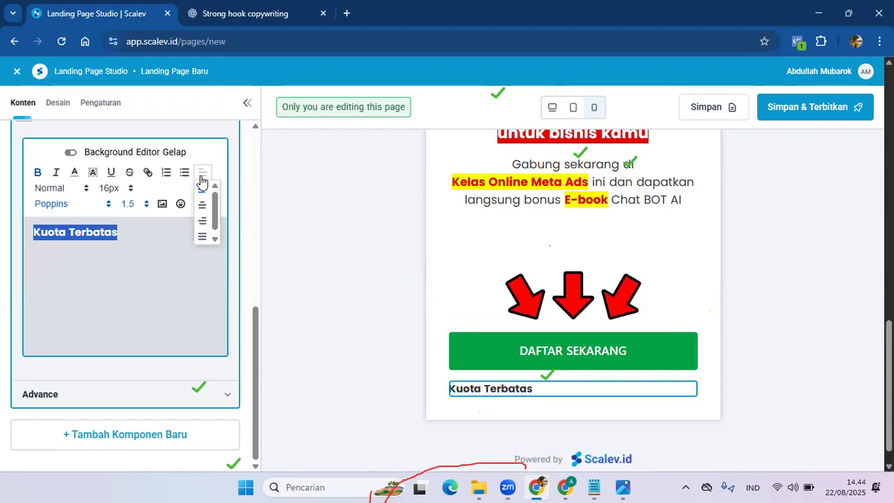
left_click(202, 219)
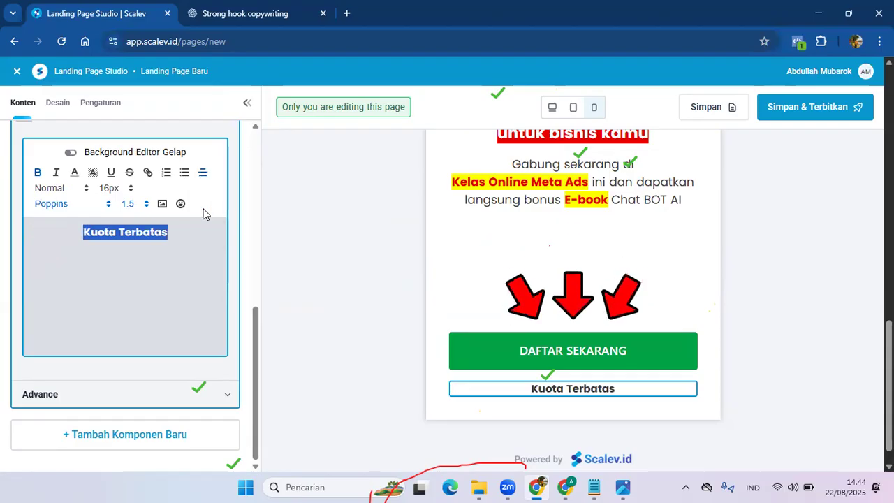
left_click(97, 172)
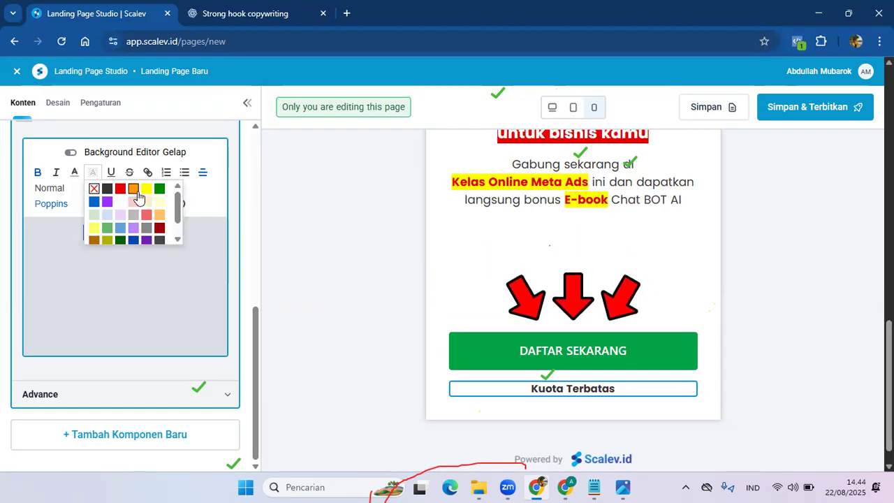
left_click(120, 188)
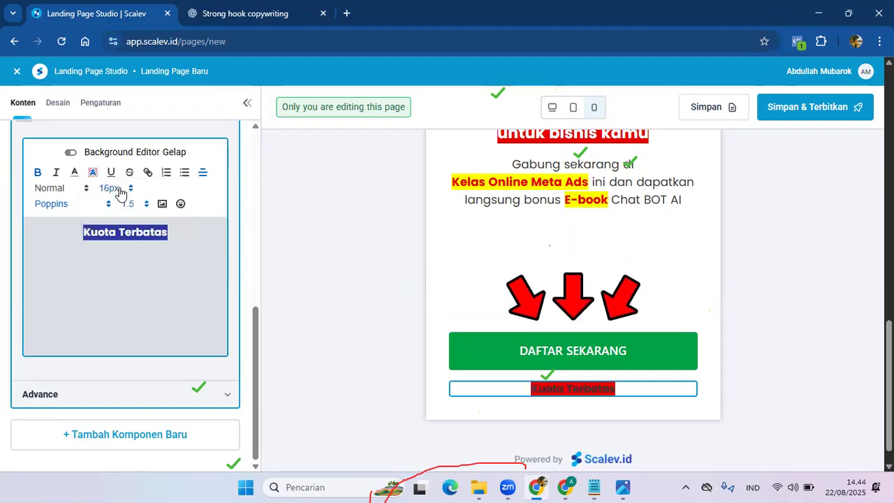
left_click(73, 171)
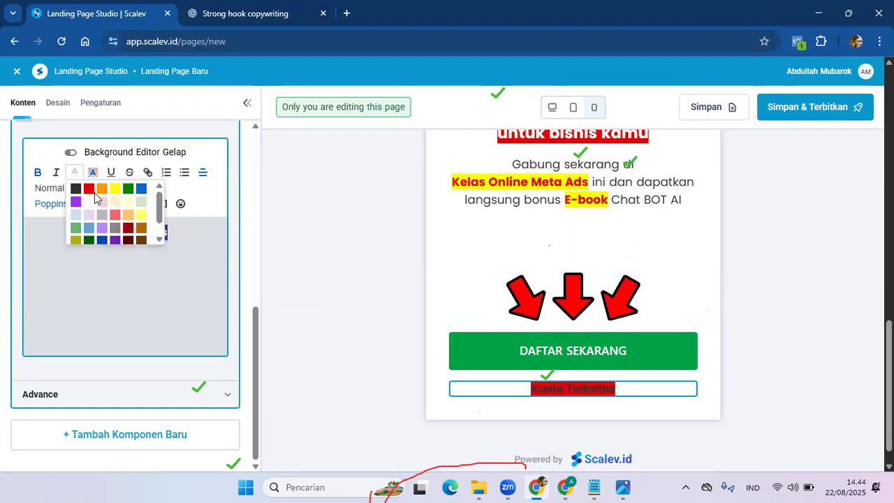
left_click(84, 201)
left_click(124, 275)
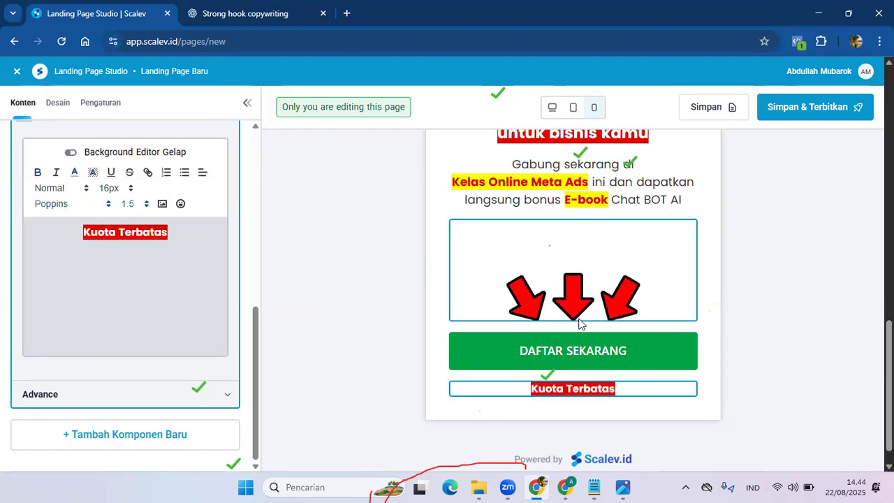
scroll(739, 222, "up", 2)
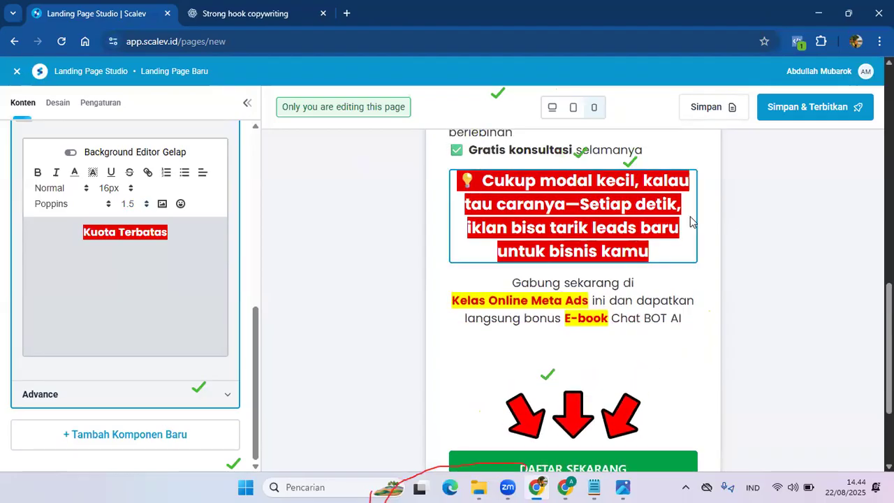
scroll(704, 195, "up", 10)
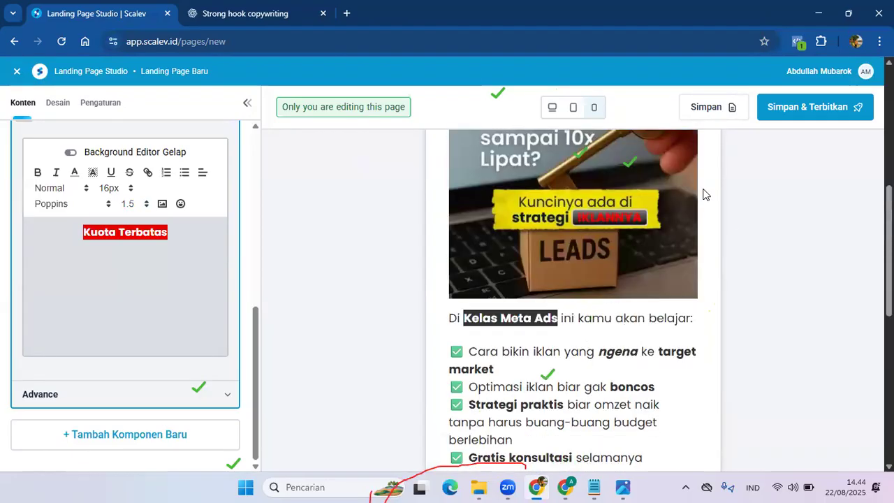
scroll(704, 195, "up", 1)
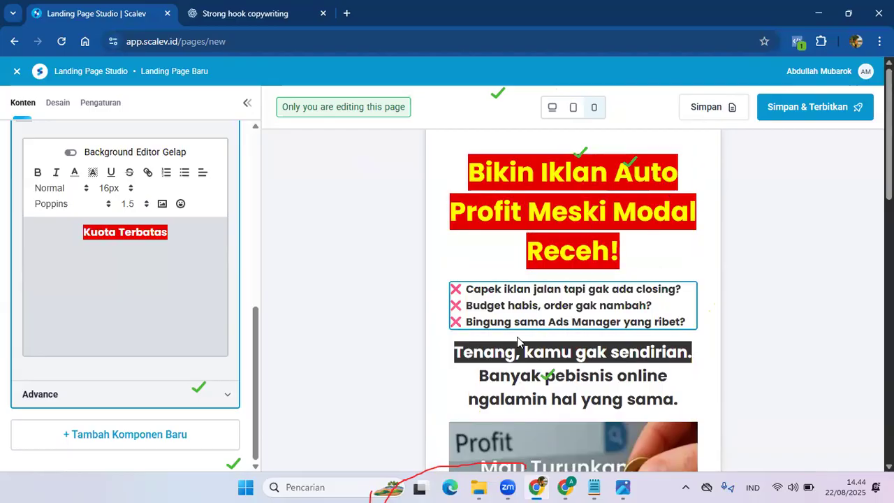
scroll(566, 341, "down", 5)
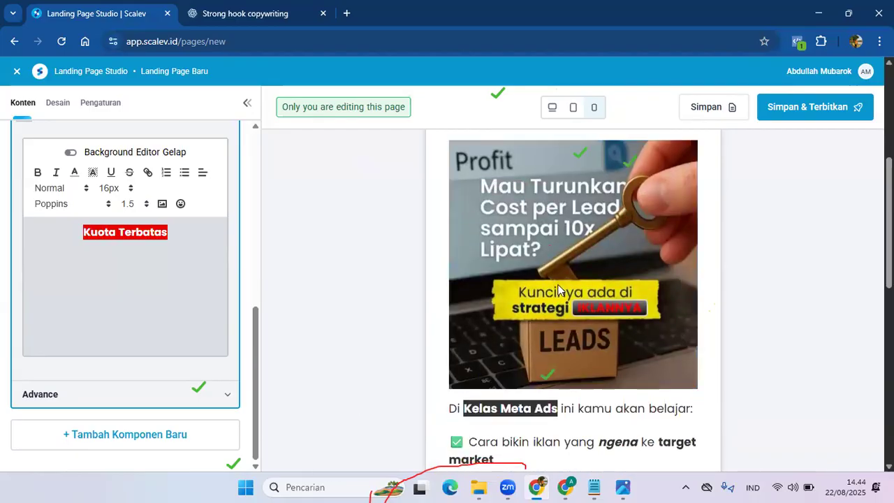
scroll(570, 238, "down", 3)
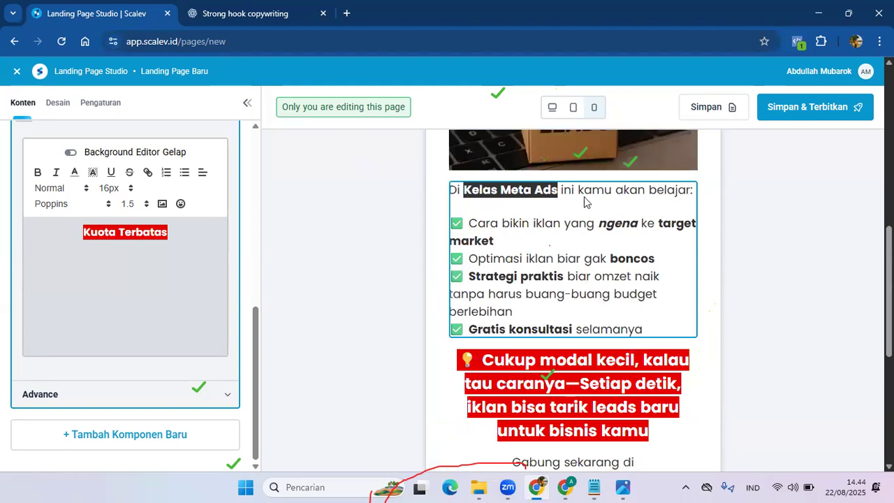
scroll(594, 276, "down", 3)
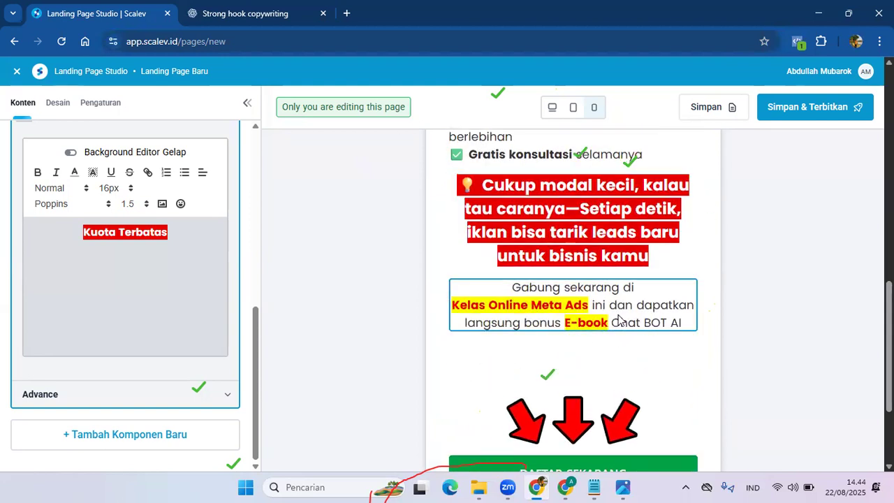
scroll(494, 292, "down", 2)
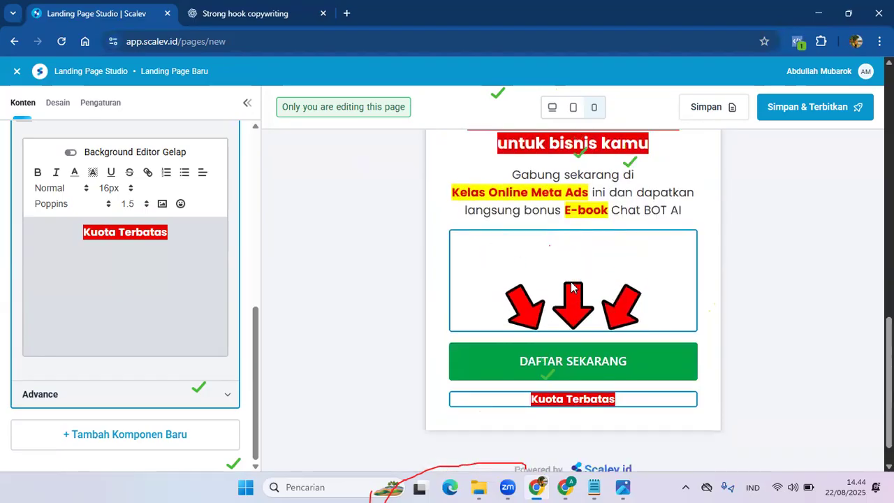
scroll(571, 281, "down", 1)
left_click(538, 318)
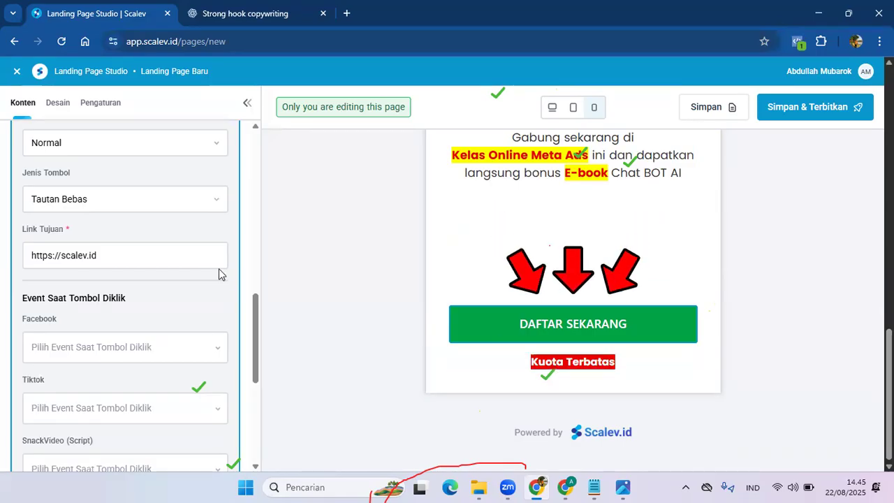
scroll(648, 236, "up", 10)
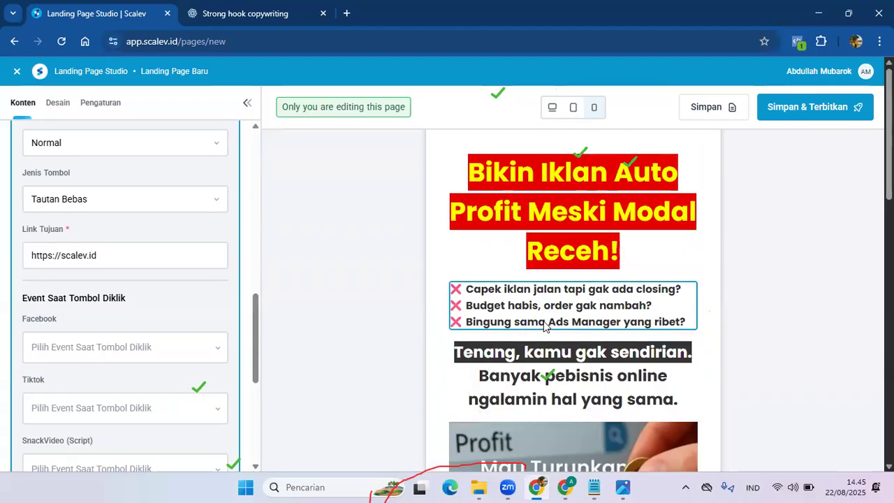
scroll(545, 325, "down", 5)
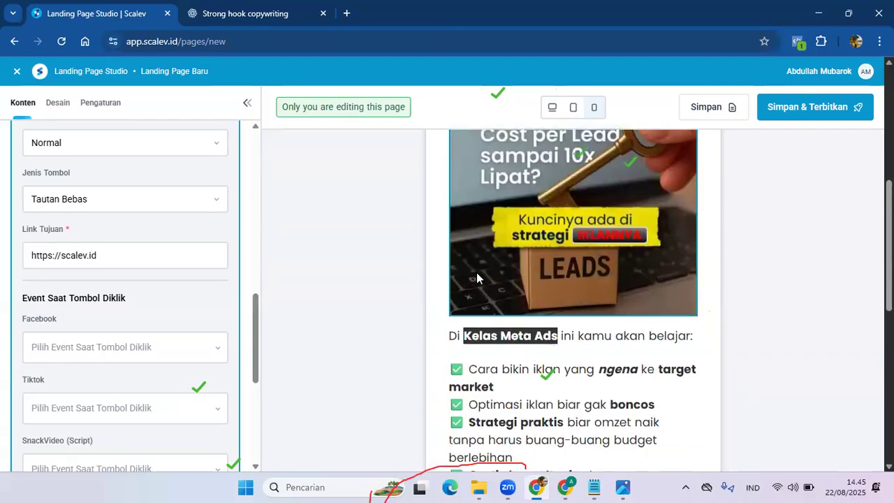
scroll(476, 278, "up", 5)
scroll(531, 278, "down", 5)
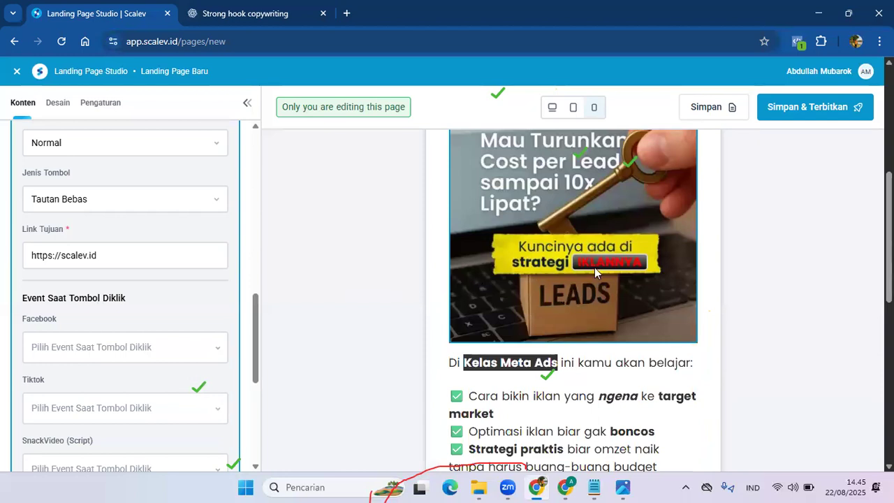
Step: Insert a 4 px Divider below the LEADS image, above the 'Di Kelas Meta Ads' text
left_click(568, 276)
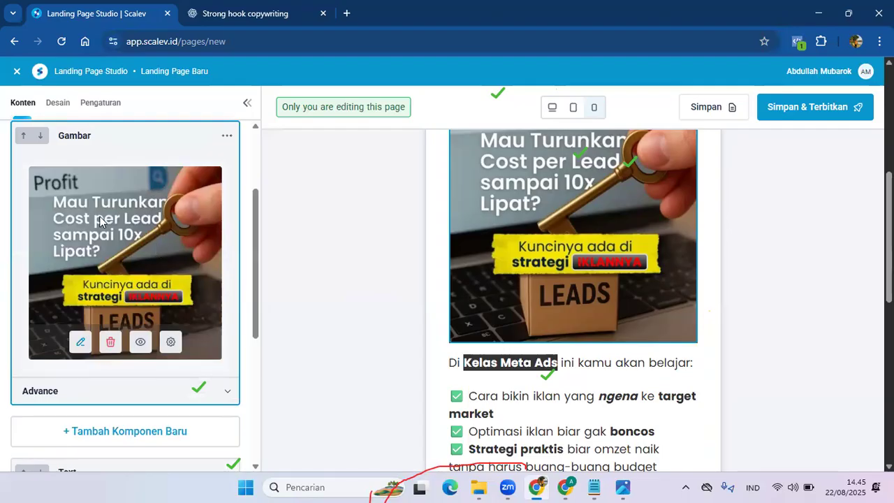
scroll(64, 274, "down", 1)
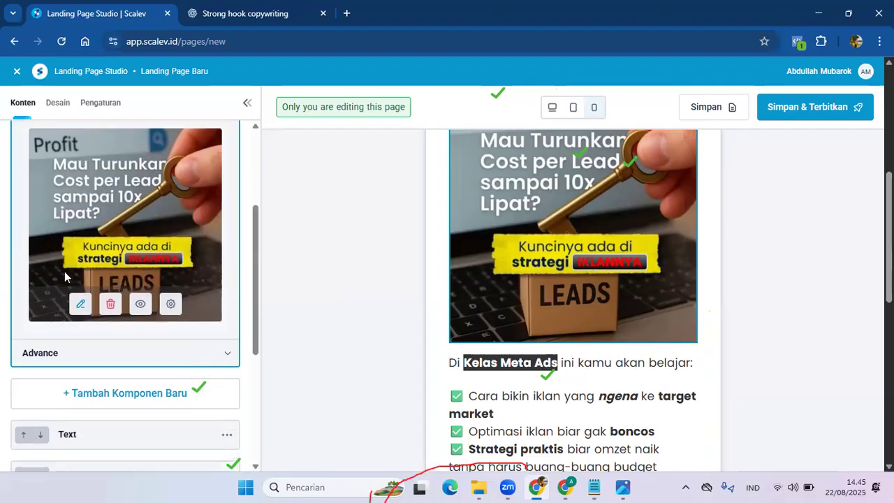
left_click(114, 394)
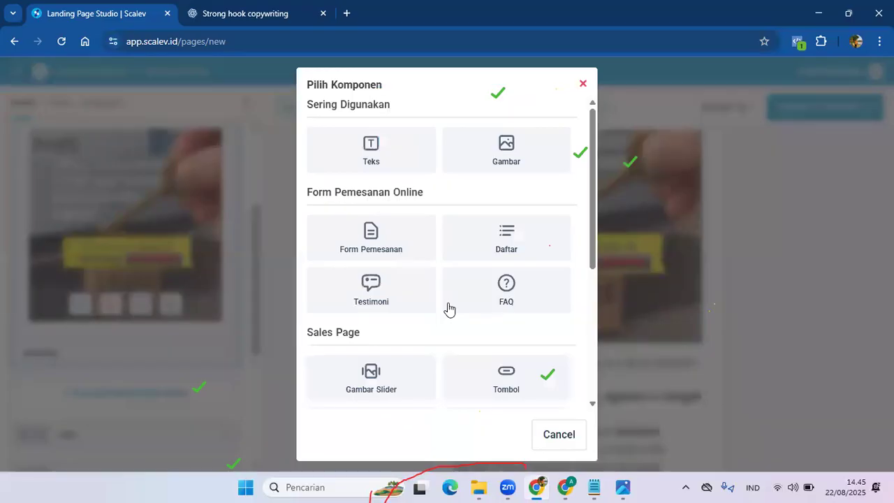
scroll(449, 310, "down", 3)
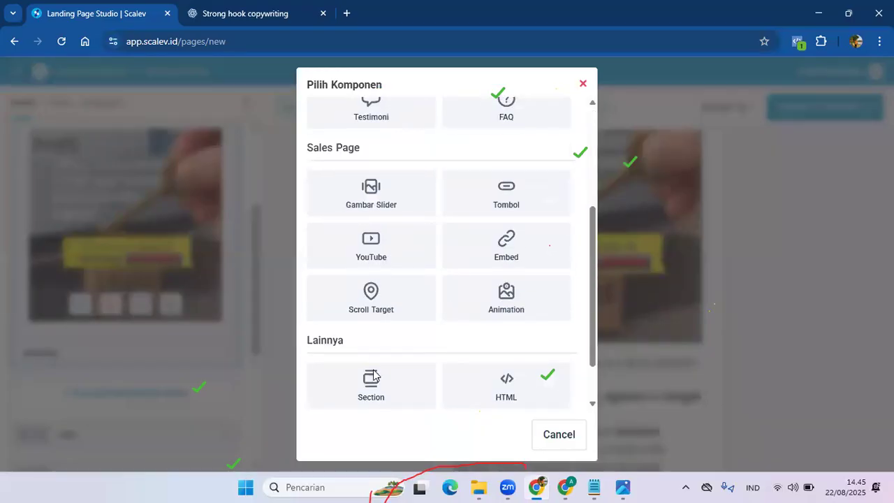
scroll(373, 376, "down", 1)
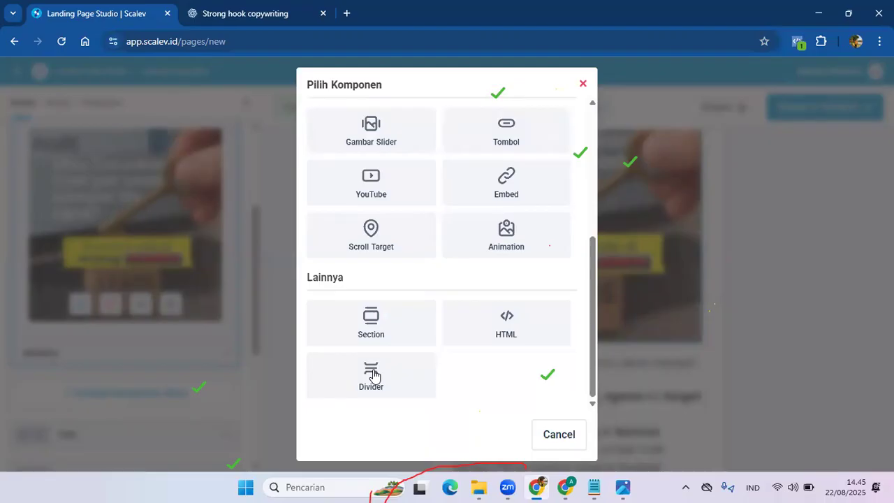
left_click(372, 375)
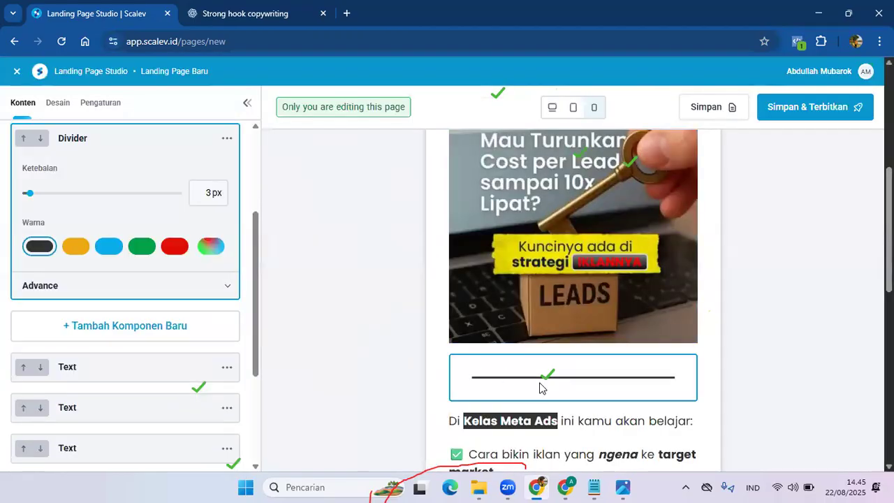
mouse_move(25, 201)
left_mouse_down()
mouse_move(132, 216)
mouse_move(4, 191)
mouse_move(32, 206)
left_mouse_up()
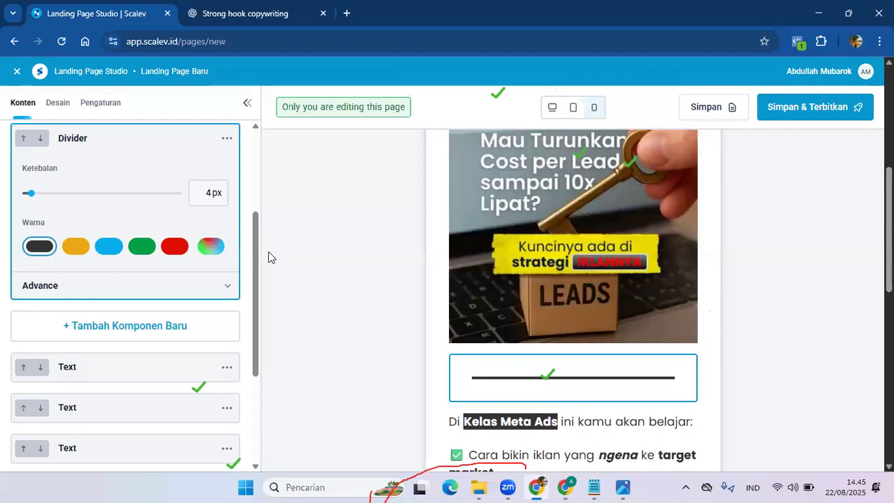
left_click(511, 328)
Step: Replace 'belajar' with 'diajarkan' in the 'Di Kelas Meta Ads ini kamu akan' intro line
scroll(445, 377, "down", 2)
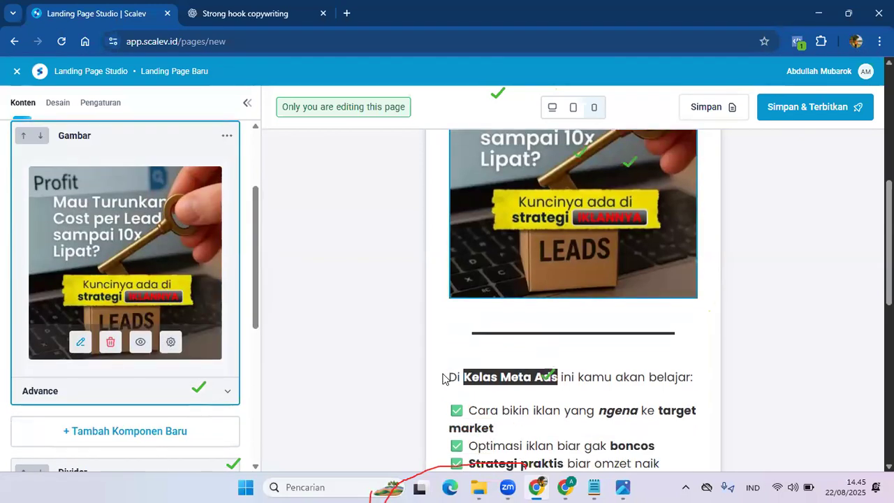
scroll(499, 233, "up", 3)
scroll(534, 274, "down", 4)
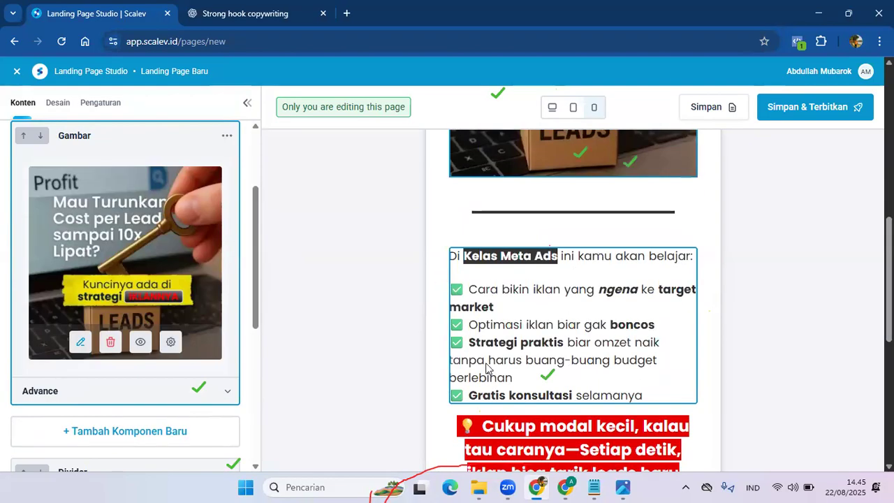
left_click(615, 273)
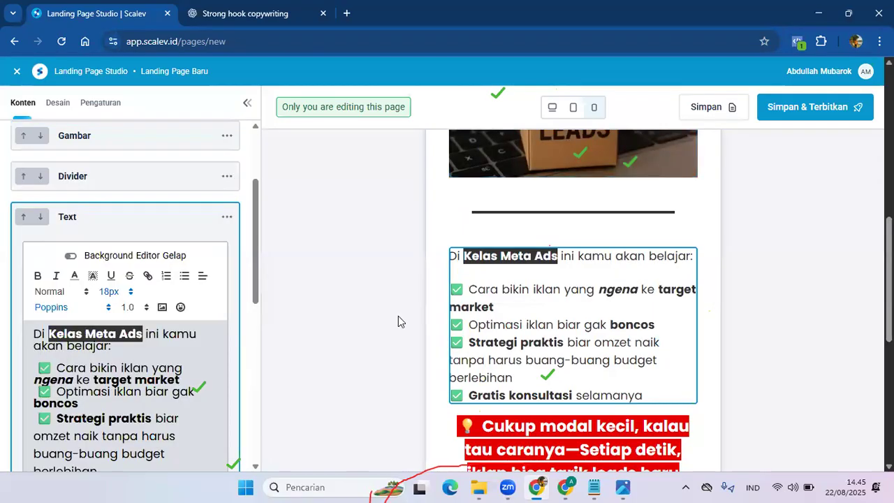
left_click(73, 341)
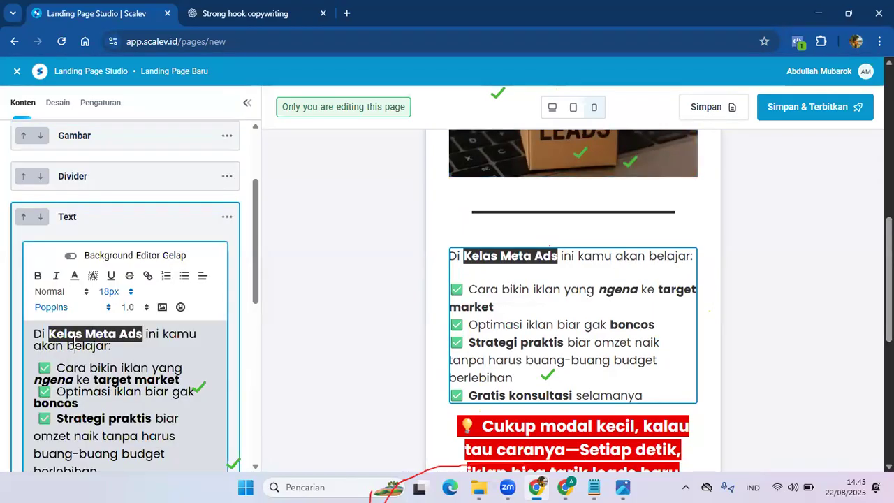
key("shift+Right")
key("shift+Right")
key("shift+Right")
key("shift+Right")
key("shift+Right")
key("shift+Right")
key("shift+Right")
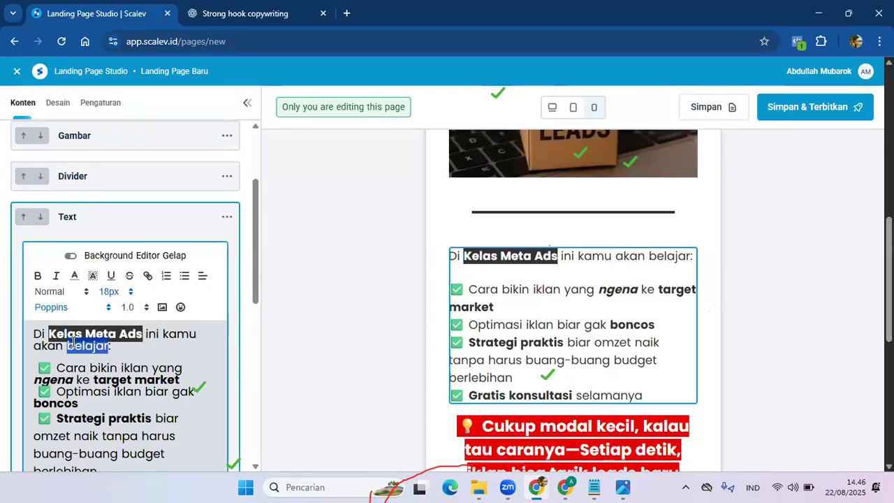
type("diajarkan")
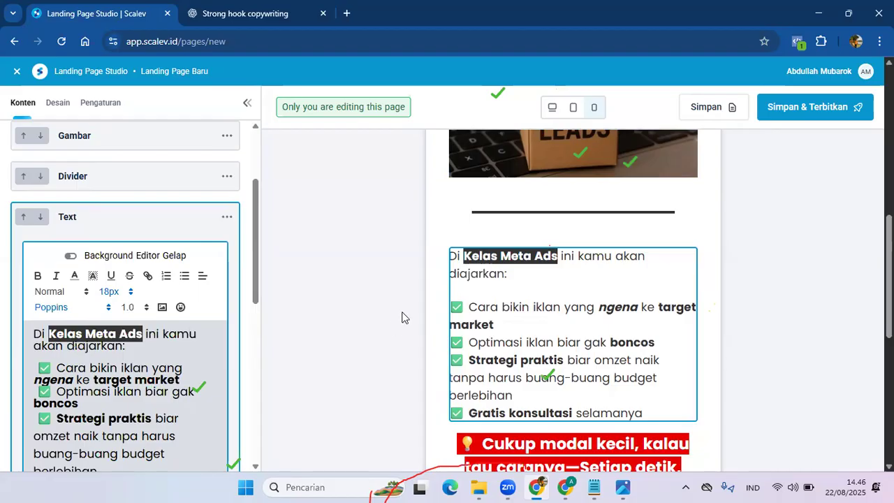
scroll(385, 283, "down", 3)
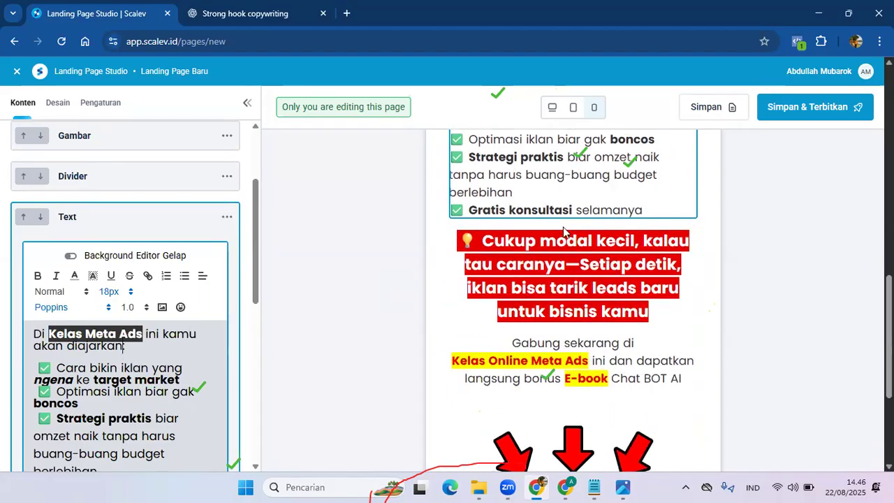
scroll(188, 323, "down", 4)
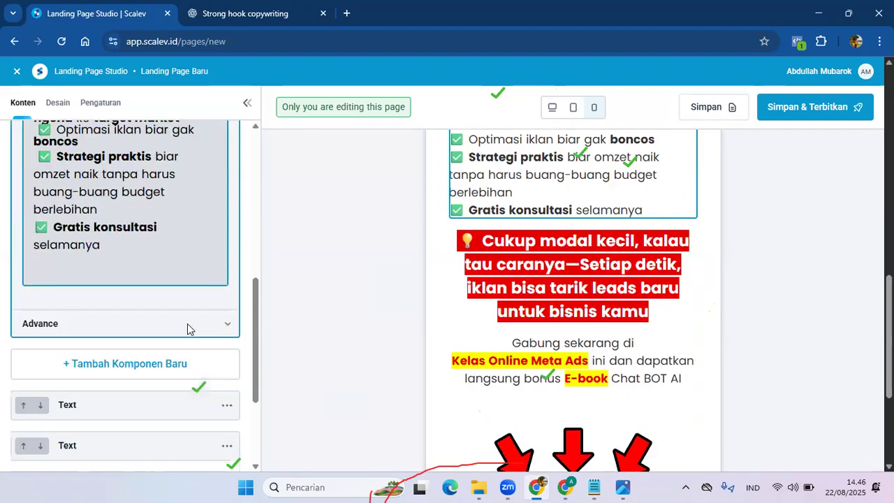
Step: Add an empty section above the red headline
left_click(207, 396)
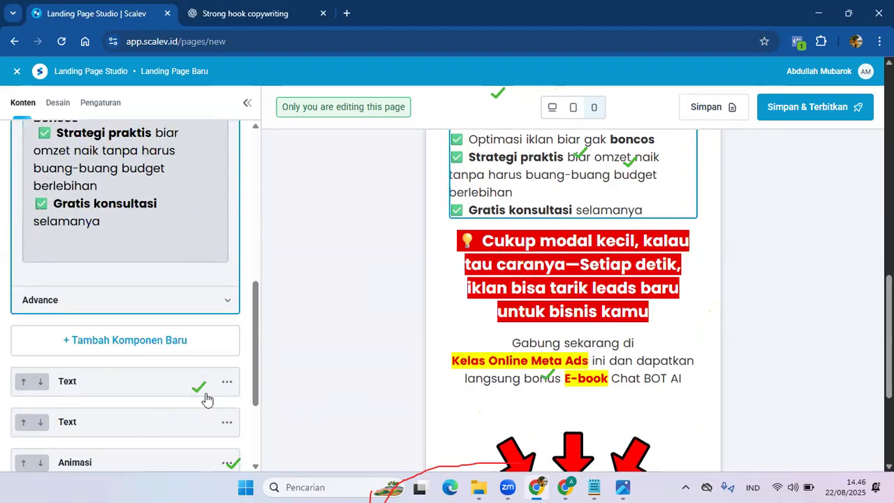
left_click(131, 341)
scroll(472, 278, "down", 4)
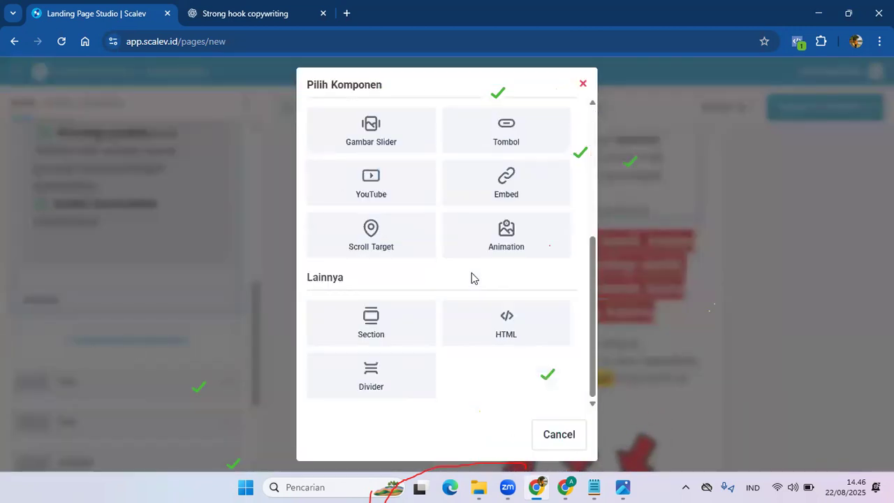
left_click(375, 336)
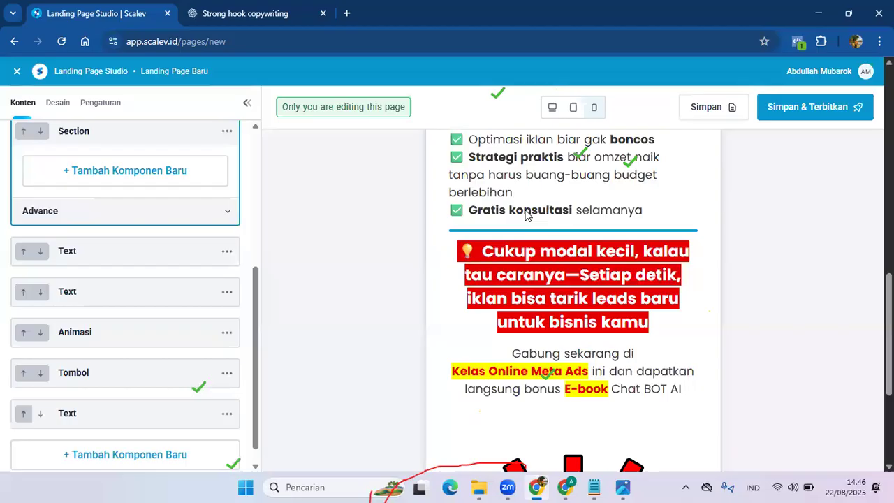
Step: Add another empty section below the red headline
left_click(511, 253)
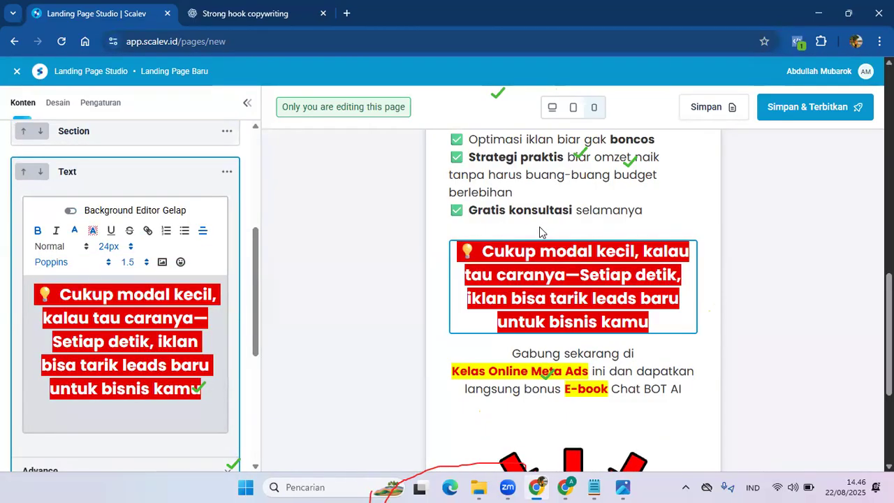
scroll(550, 252, "down", 2)
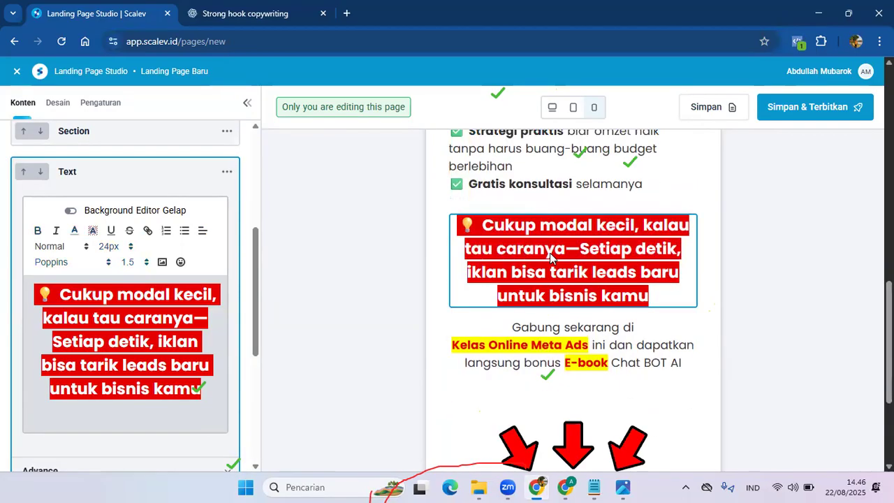
scroll(185, 338, "down", 1)
scroll(185, 339, "down", 3)
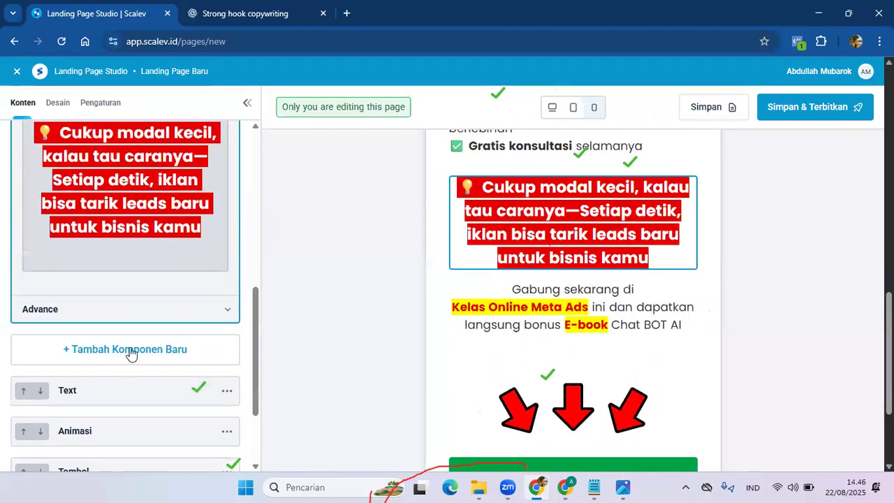
left_click(130, 350)
scroll(378, 328, "down", 4)
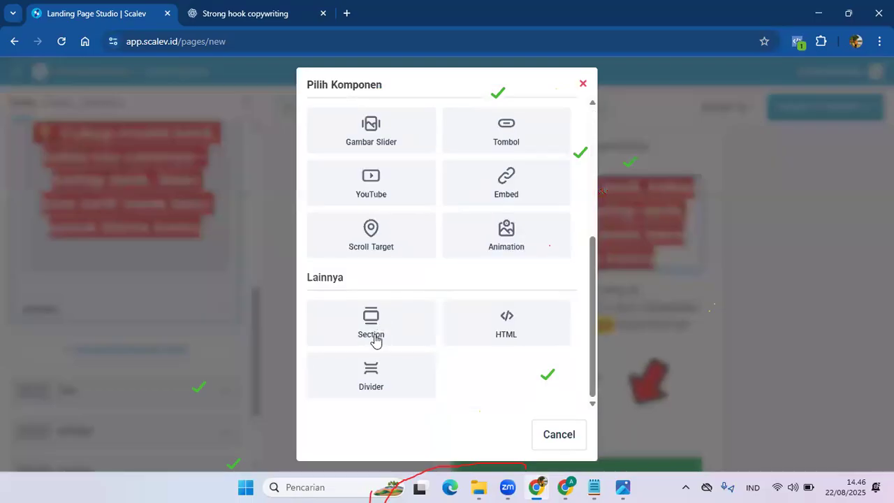
left_click(371, 323)
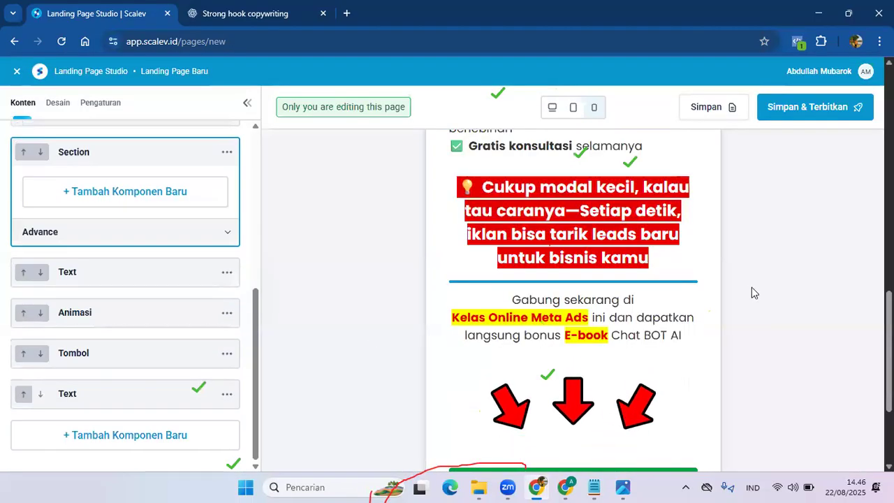
Step: Add a section after the three ❌ problem lines, before 'Tenang, kamu gak sendirian.'
left_click(591, 248)
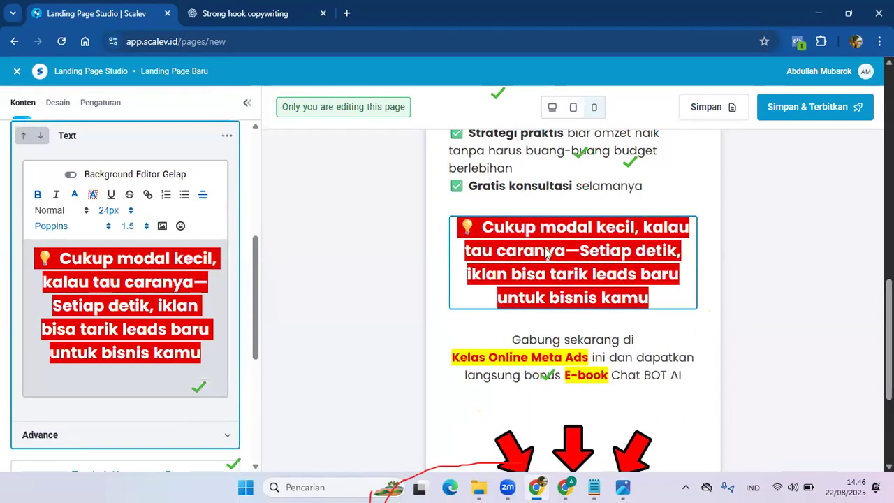
scroll(550, 209, "up", 1)
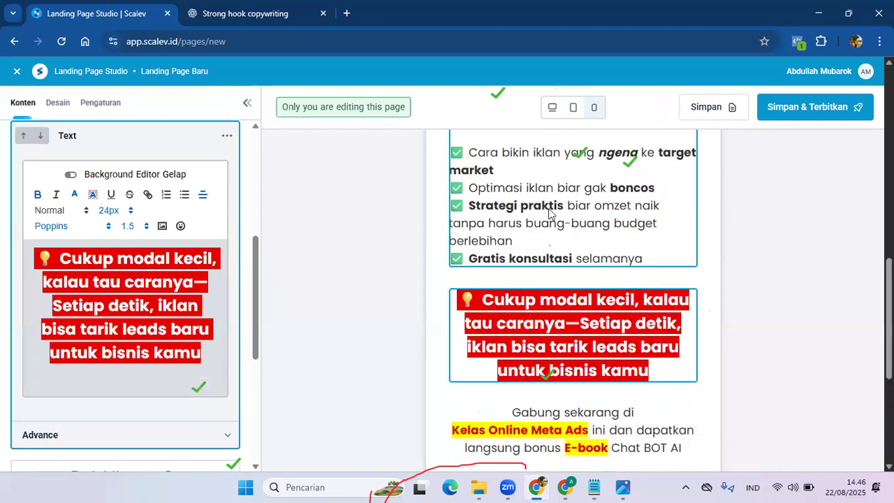
scroll(531, 231, "down", 2)
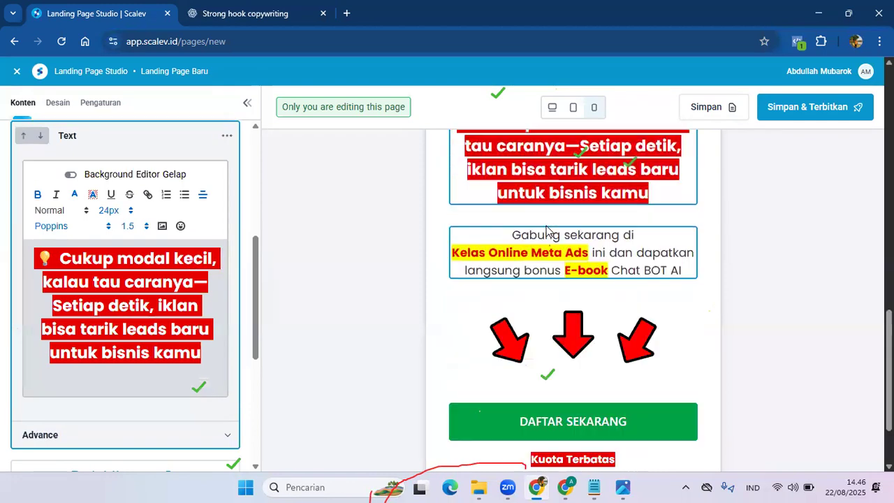
scroll(520, 253, "up", 5)
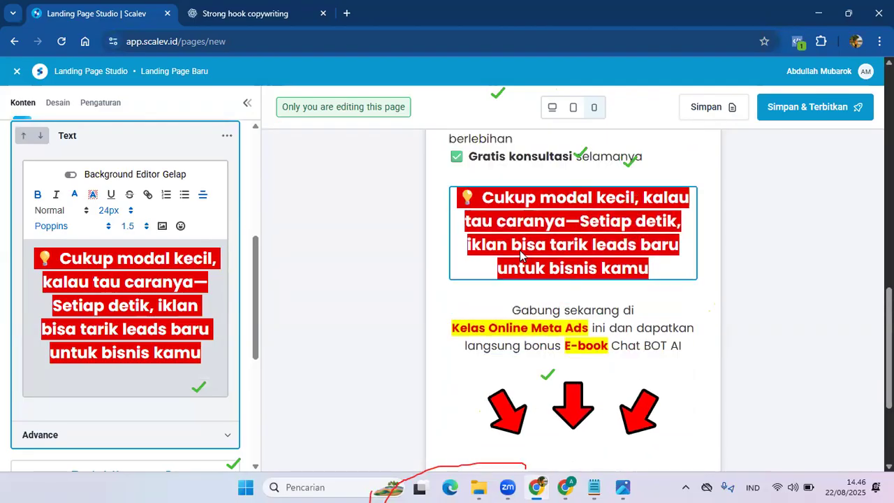
scroll(520, 255, "up", 5)
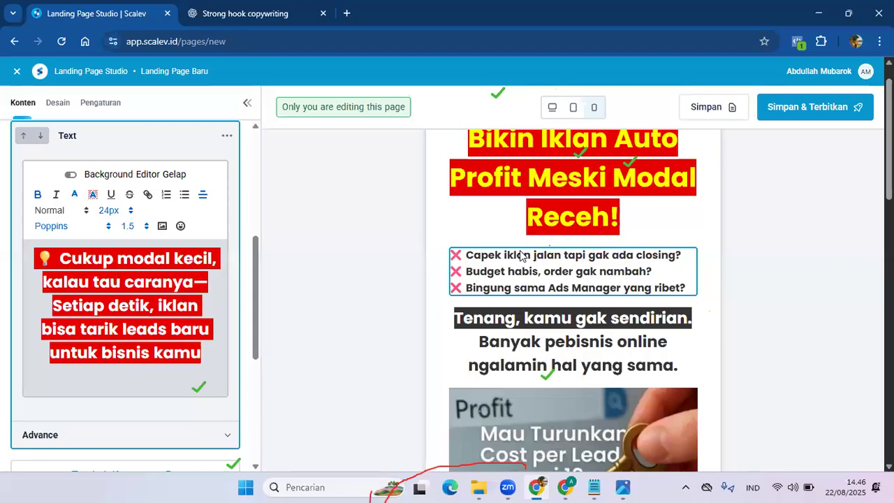
left_click(520, 256)
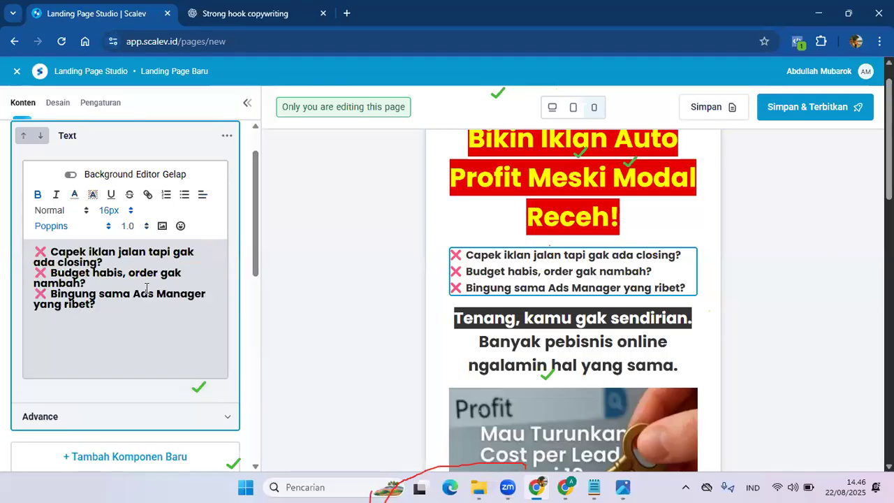
scroll(498, 301, "down", 1)
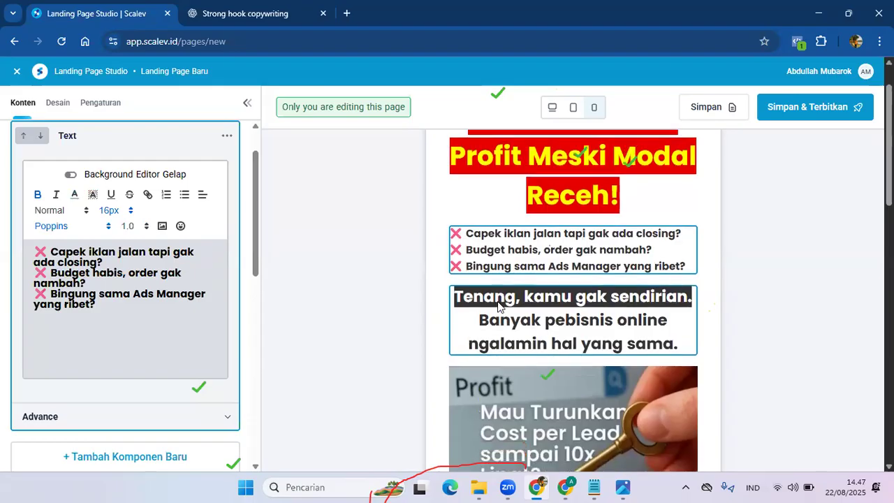
scroll(155, 304, "down", 2)
left_click(150, 311)
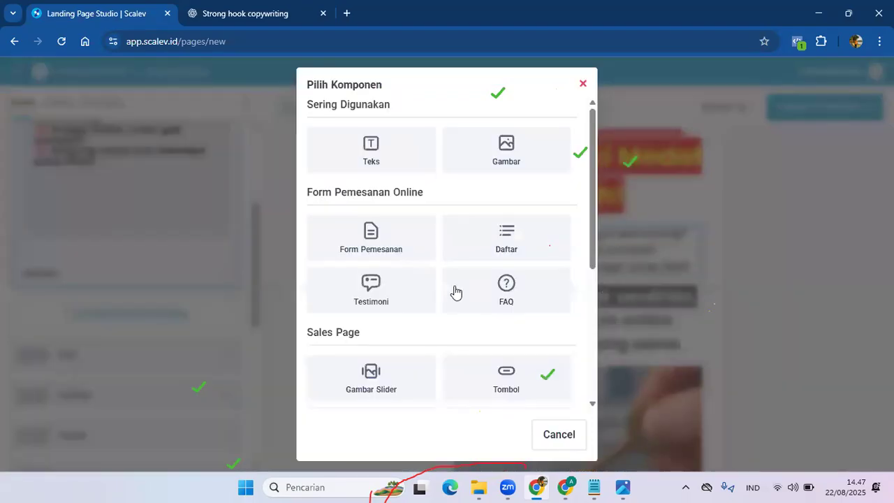
scroll(455, 291, "down", 5)
left_click(364, 328)
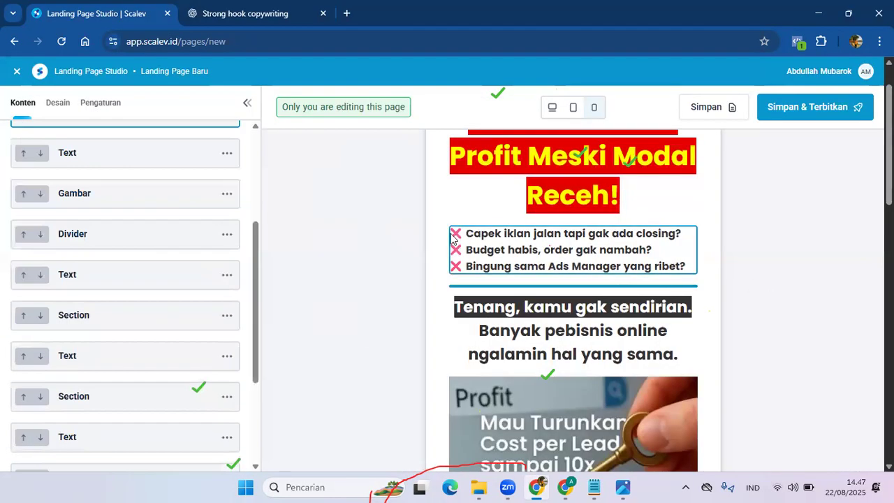
scroll(431, 239, "up", 1)
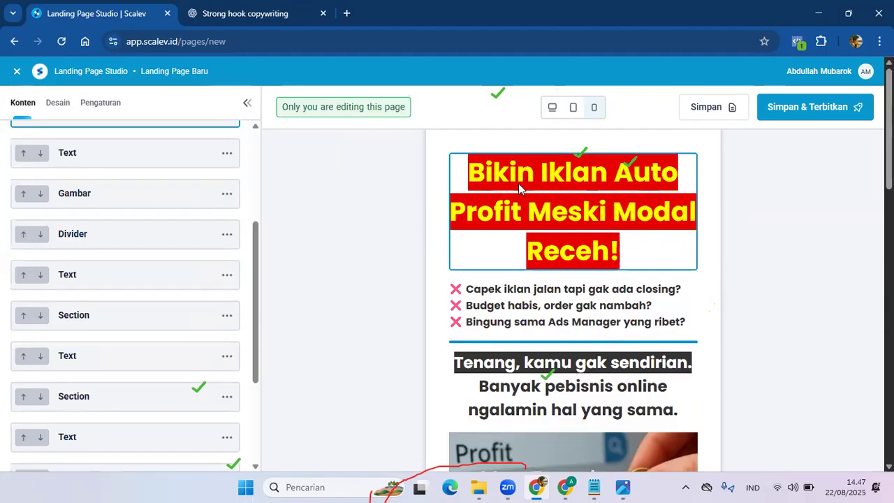
scroll(553, 307, "down", 7)
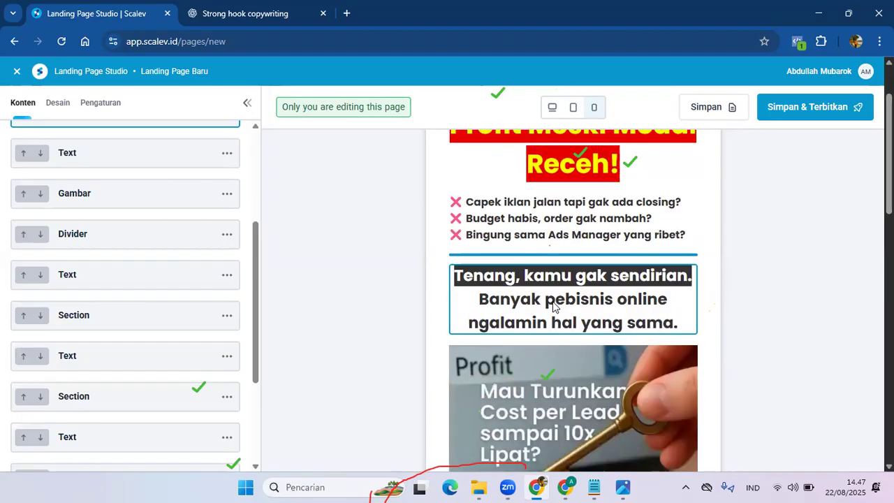
scroll(573, 266, "down", 1)
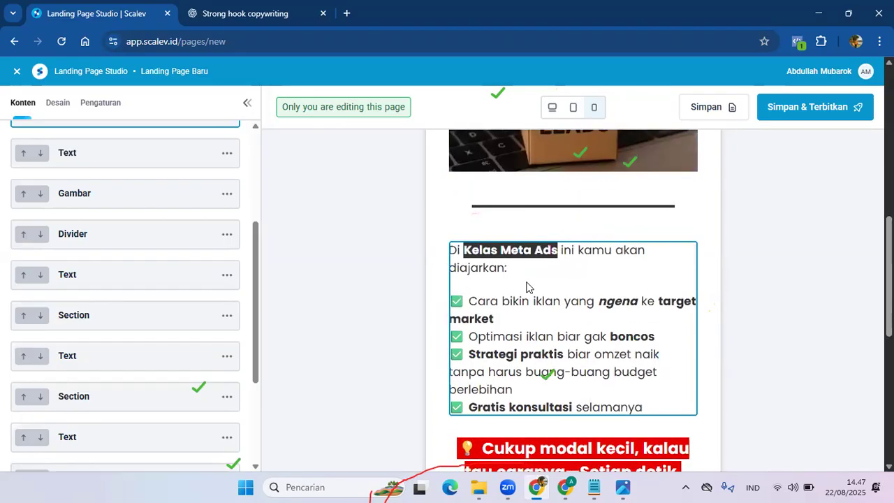
scroll(526, 287, "down", 2)
scroll(524, 230, "down", 4)
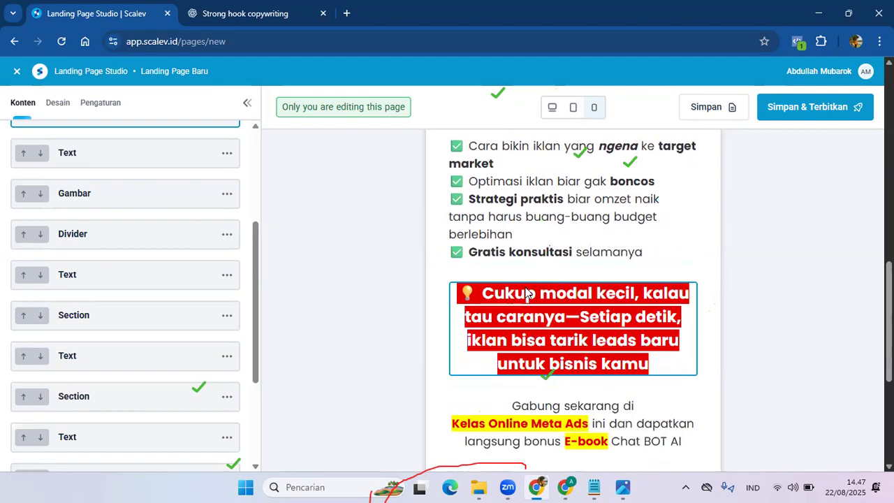
scroll(530, 249, "down", 3)
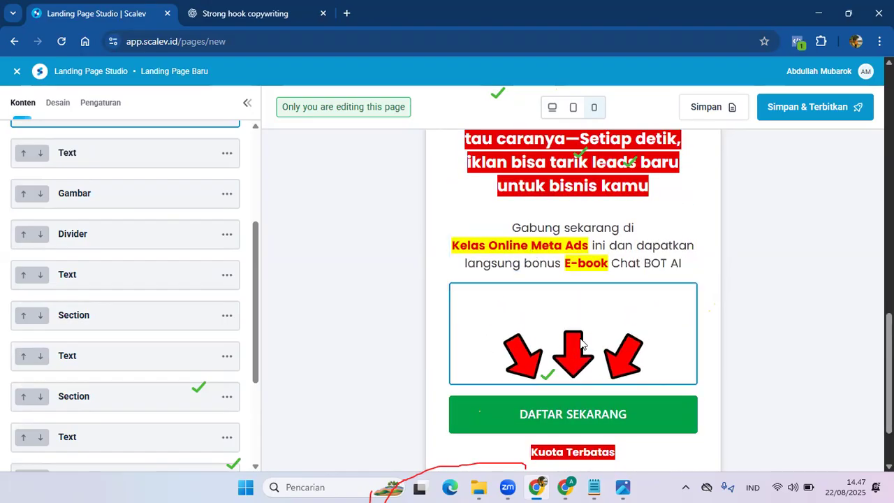
scroll(580, 342, "down", 2)
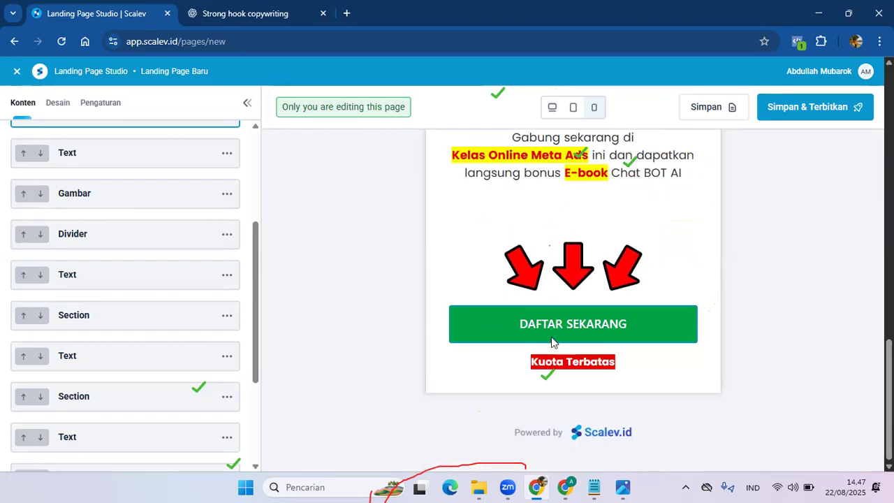
scroll(547, 338, "up", 6)
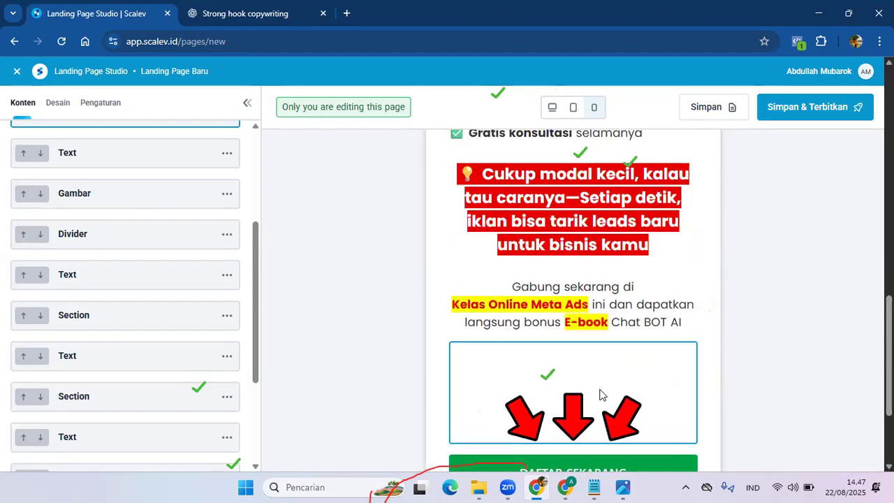
scroll(599, 395, "up", 2)
scroll(599, 395, "down", 4)
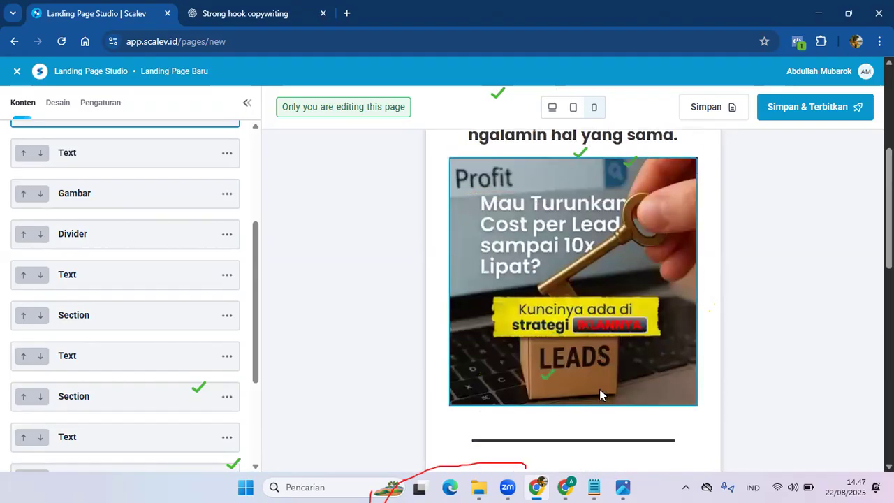
scroll(600, 389, "down", 1)
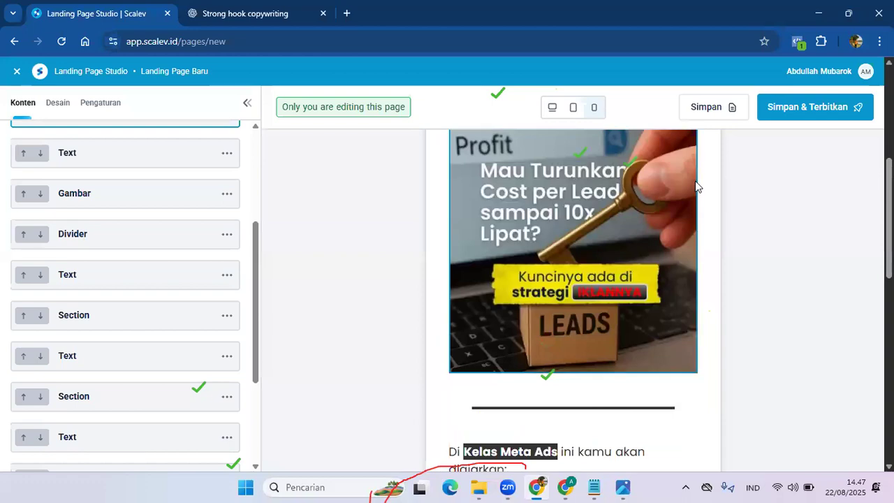
scroll(696, 185, "up", 3)
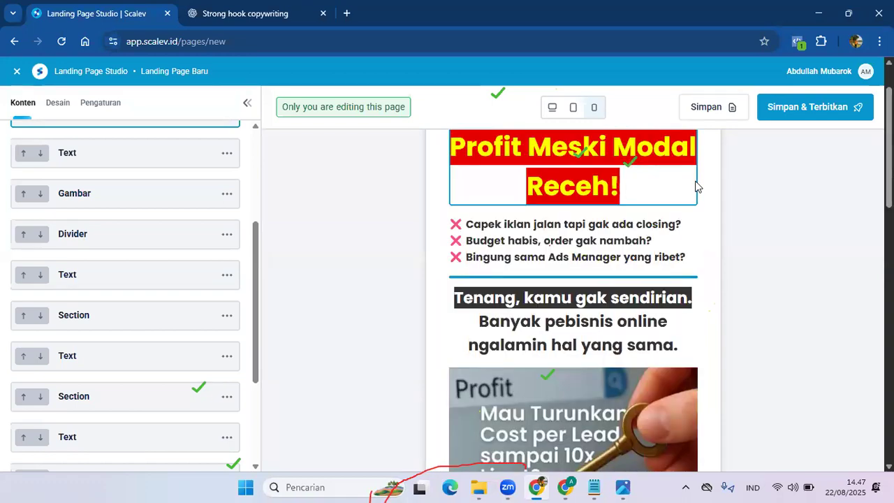
scroll(634, 187, "down", 8)
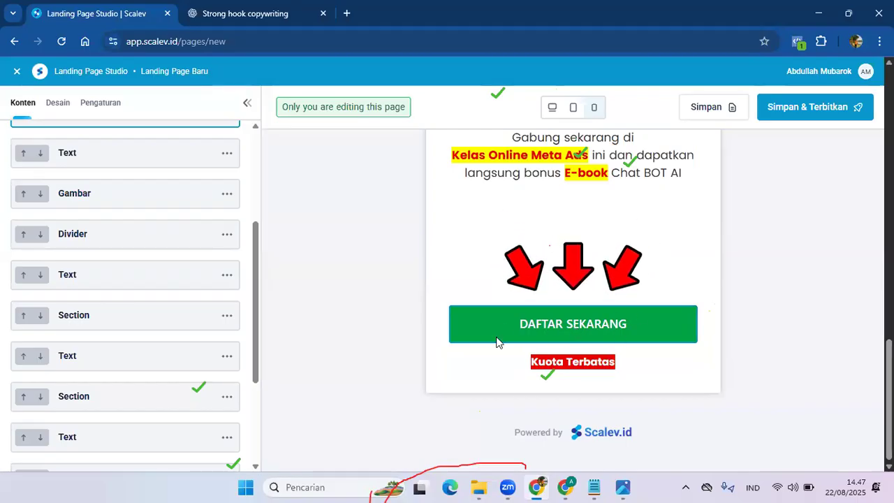
Step: Make the DAFTAR SEKARANG button fire Facebook Lead and ViewContent events on click
left_click(553, 323)
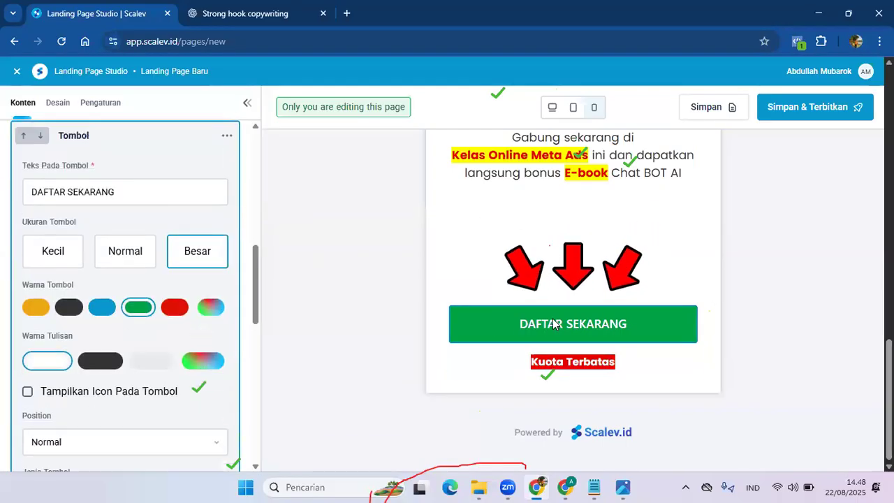
scroll(72, 341, "down", 2)
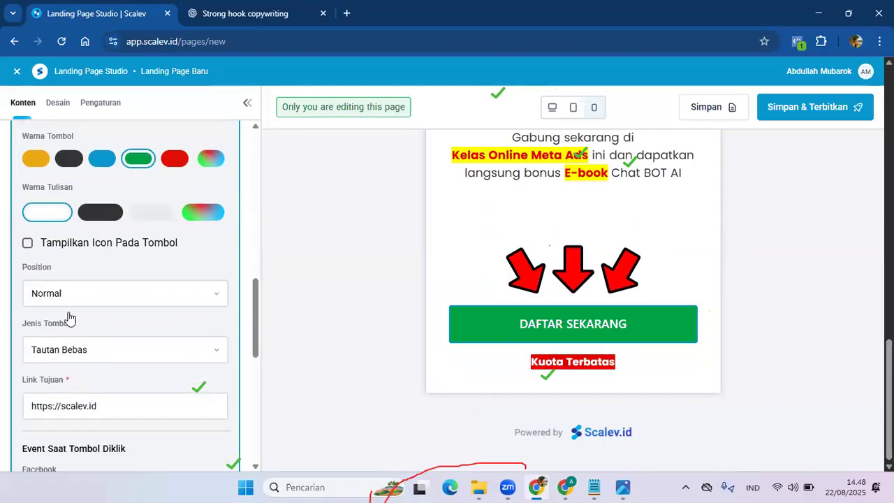
scroll(70, 315, "down", 2)
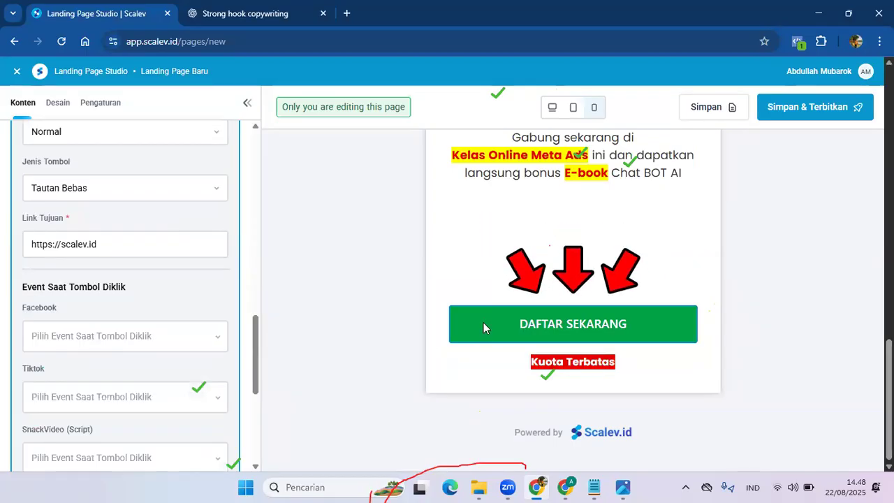
scroll(114, 297, "up", 4)
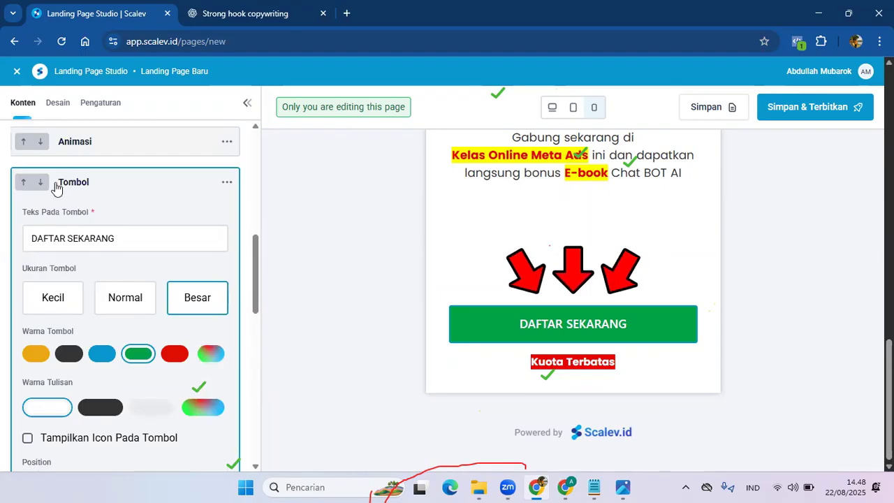
scroll(98, 245, "down", 4)
scroll(102, 250, "down", 1)
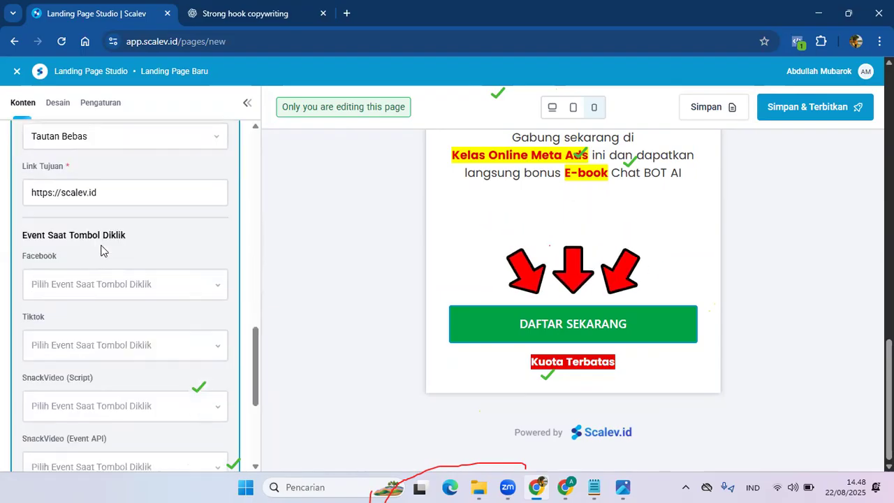
left_click(65, 292)
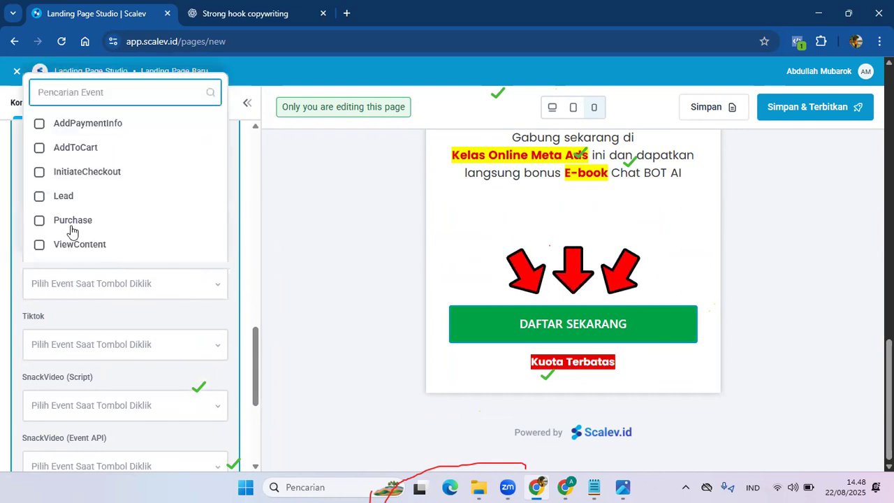
left_click(40, 196)
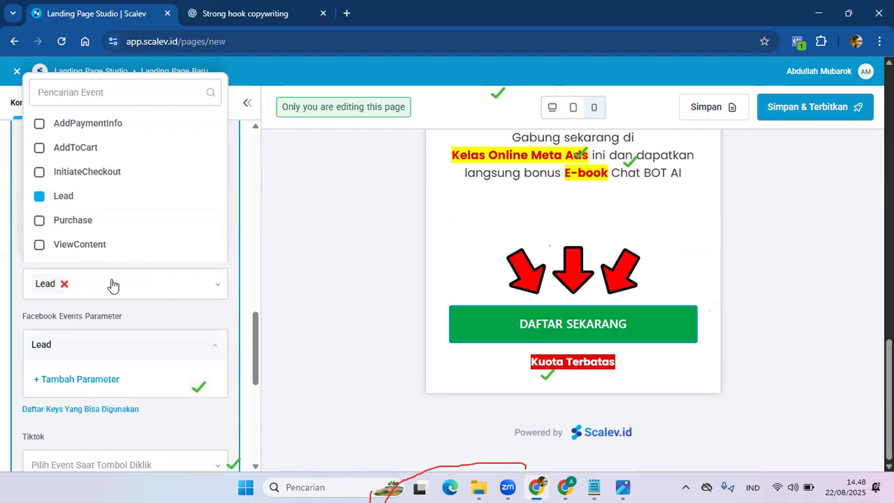
left_click(75, 245)
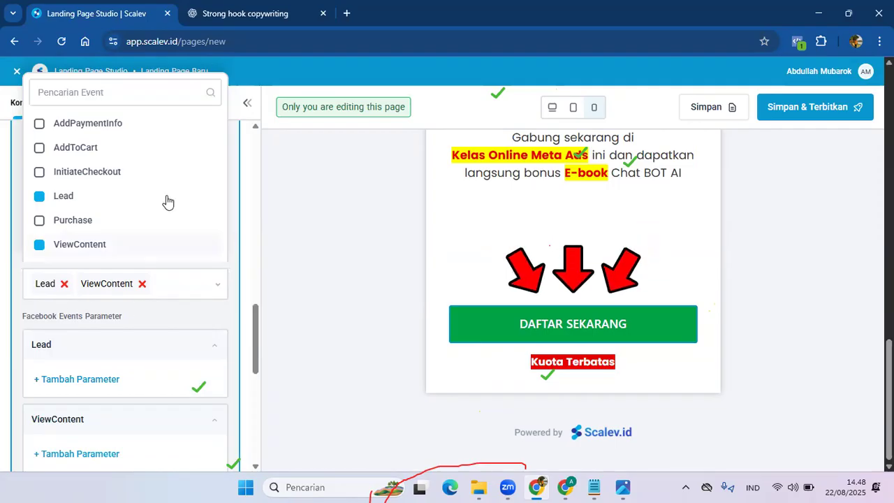
left_click(193, 302)
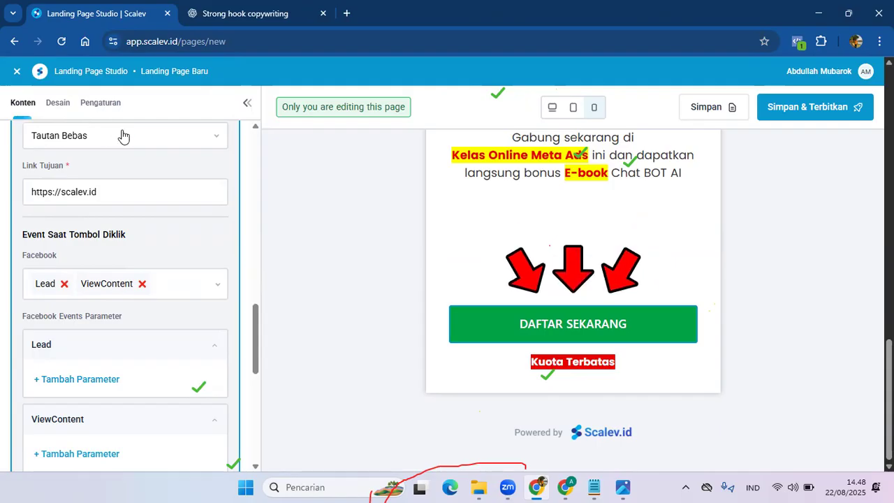
Step: Add Lead alongside ViewContent to the Facebook events fired when the page opens
left_click(91, 108)
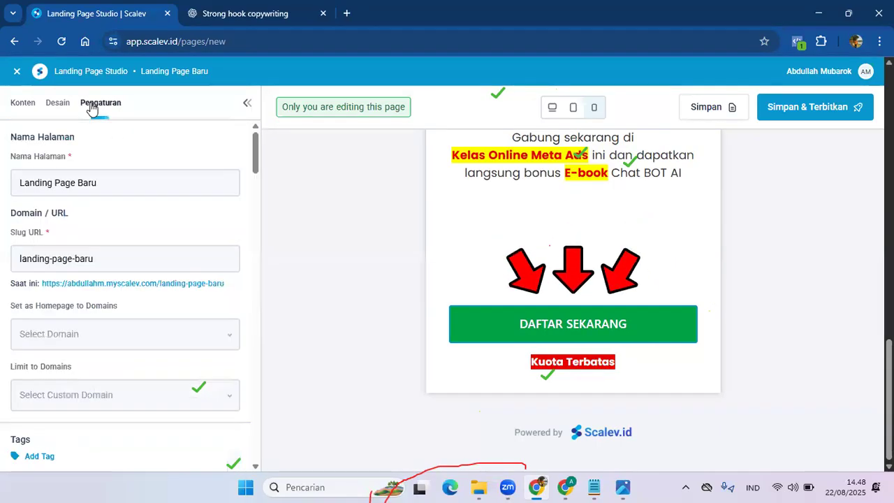
scroll(93, 167, "down", 1)
scroll(93, 167, "down", 7)
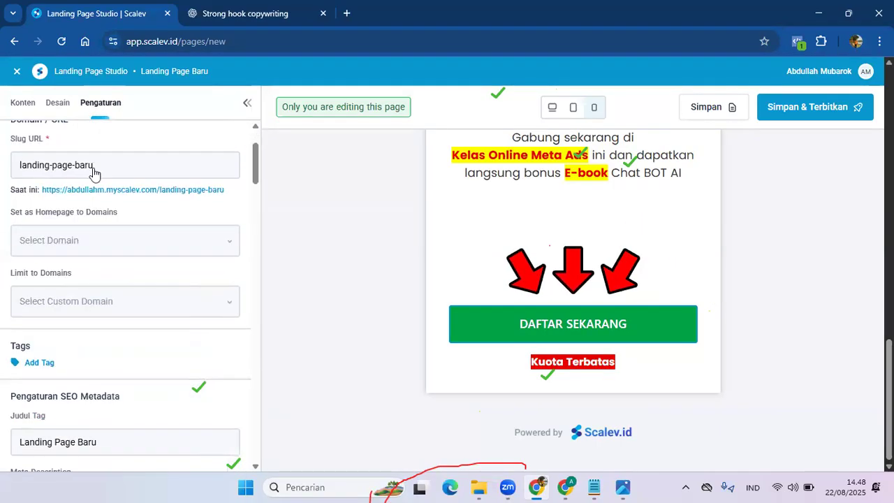
scroll(94, 174, "down", 2)
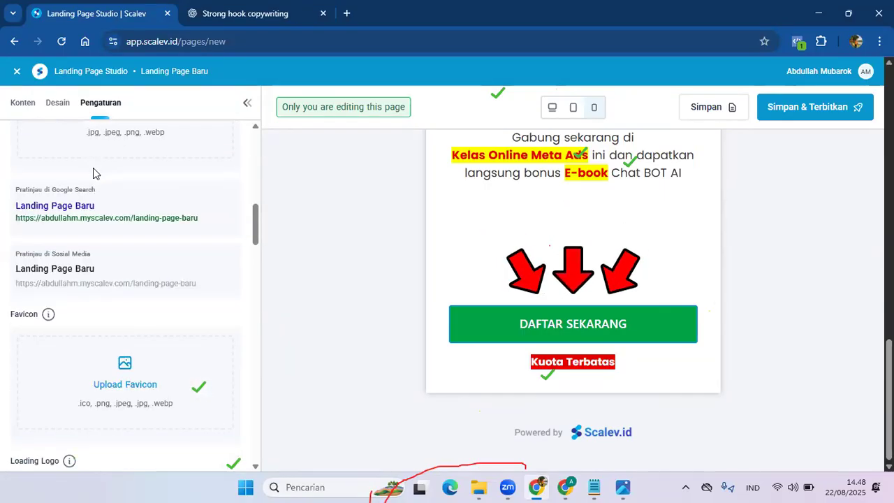
scroll(81, 267, "down", 5)
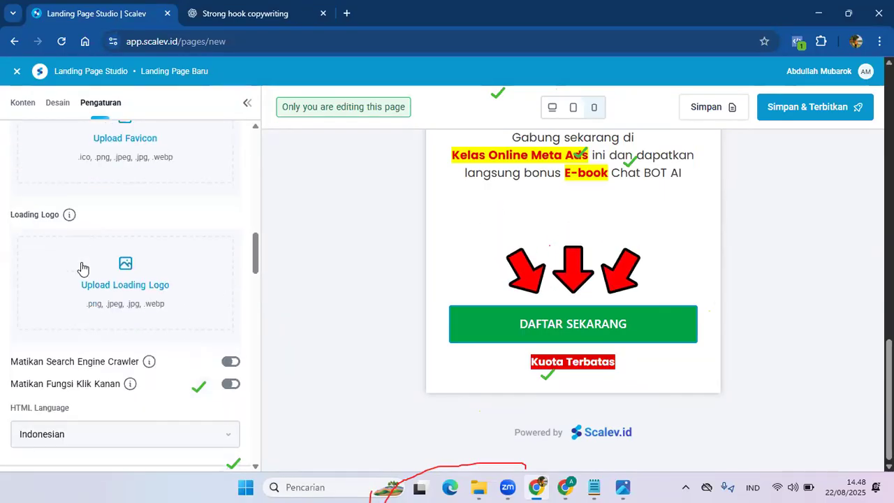
scroll(81, 267, "down", 4)
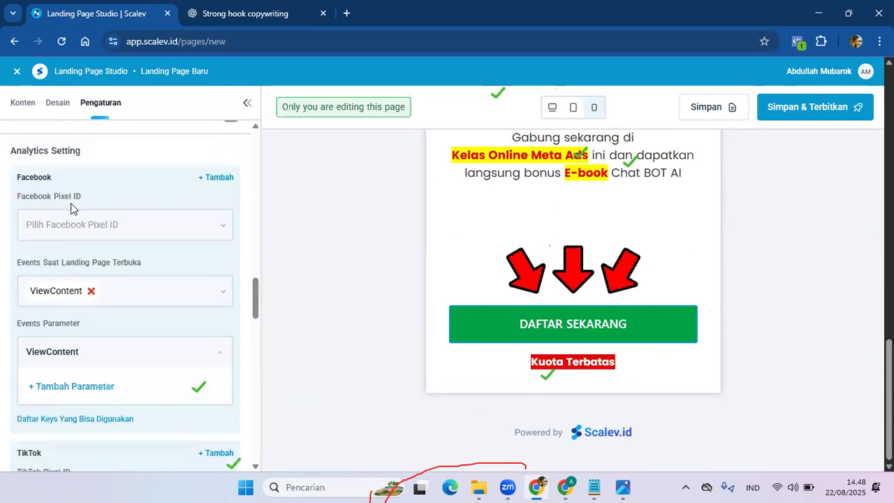
scroll(62, 313, "down", 1)
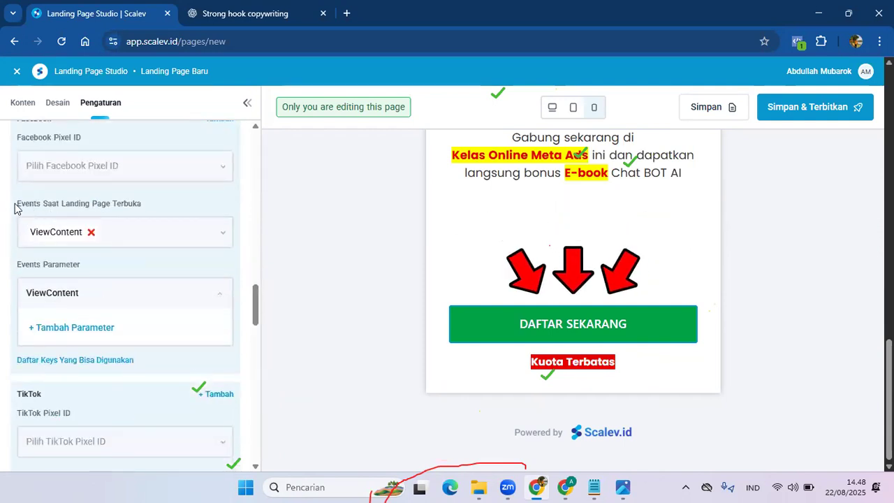
left_click(116, 235)
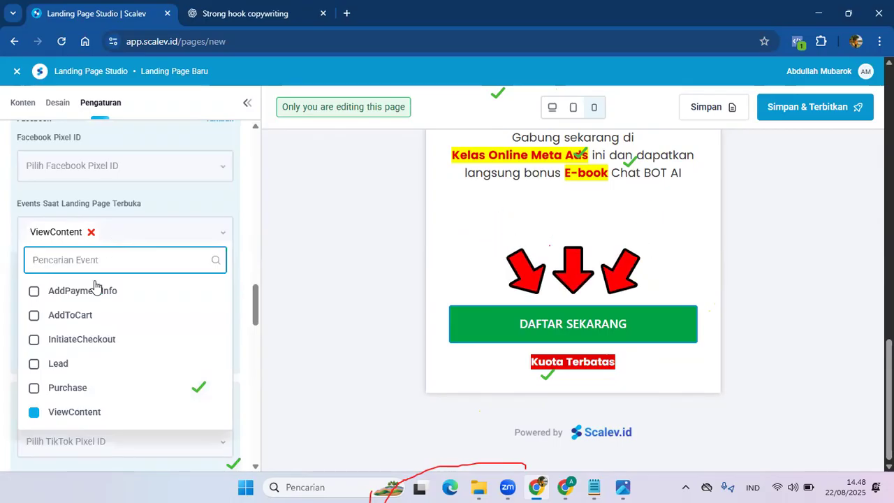
left_click(45, 367)
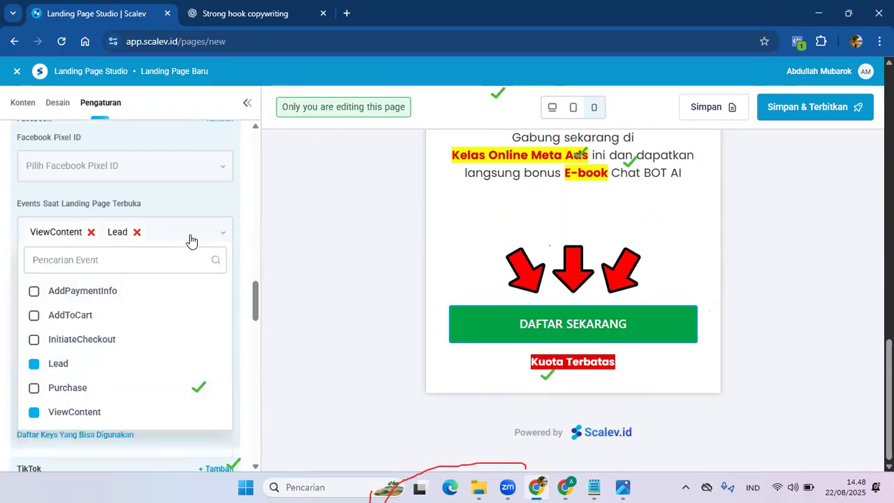
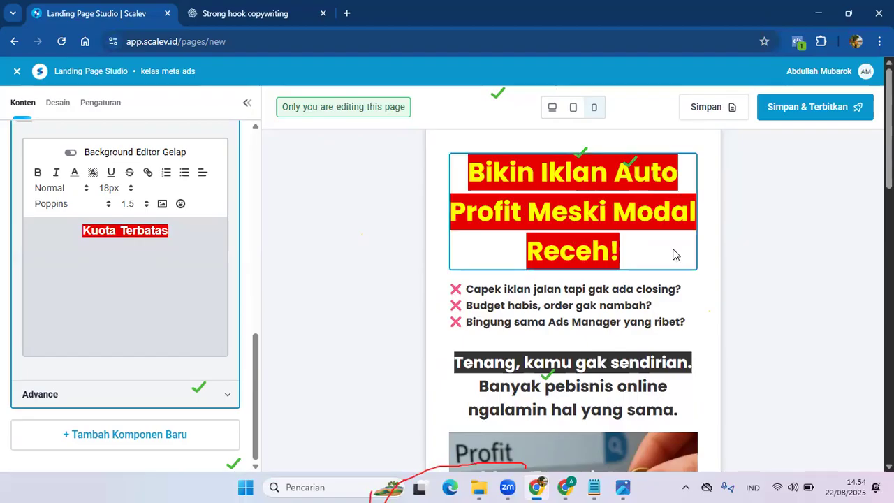
Step: Scroll up and down through the finished landing page preview to review it
scroll(707, 287, "down", 1)
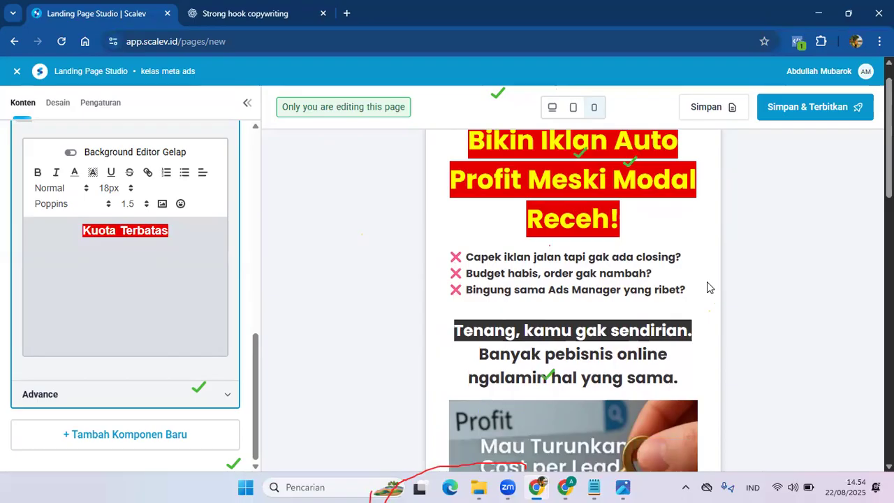
scroll(707, 288, "down", 10)
scroll(710, 286, "down", 8)
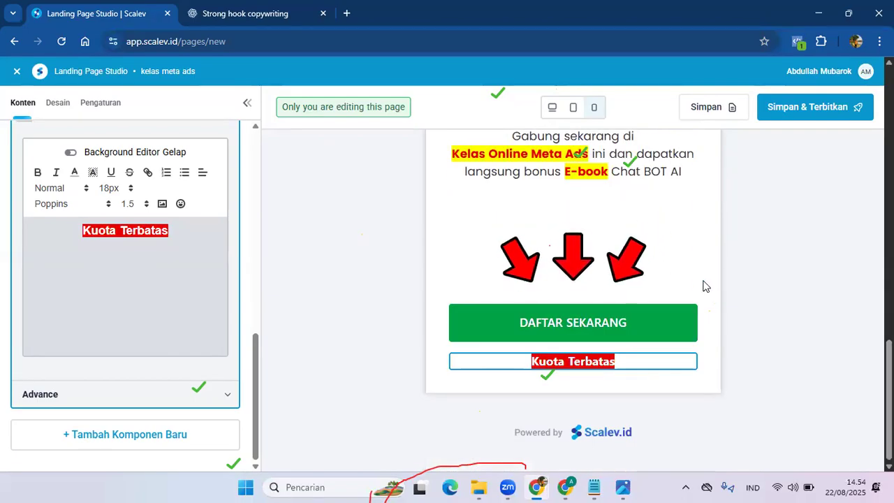
scroll(704, 286, "up", 15)
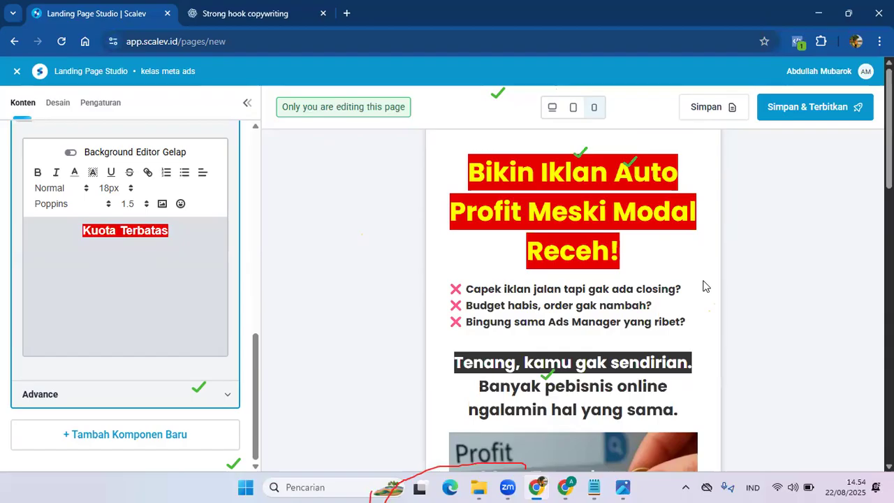
scroll(705, 287, "down", 1)
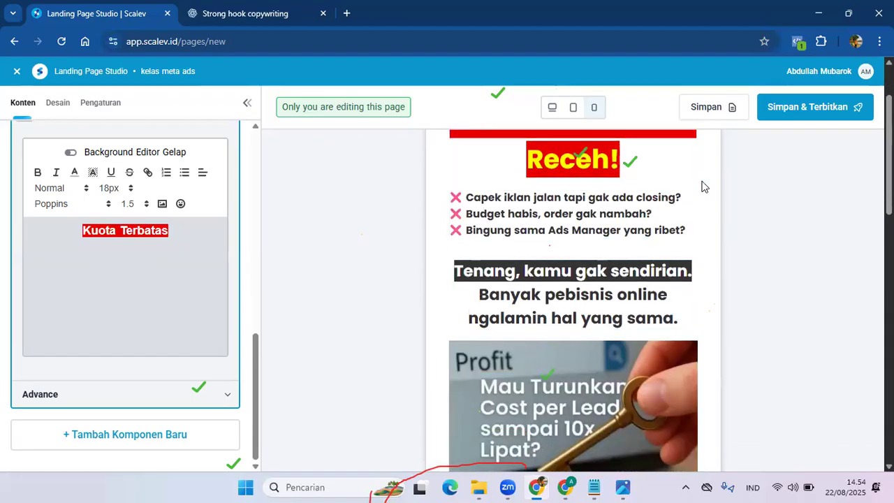
scroll(703, 186, "up", 1)
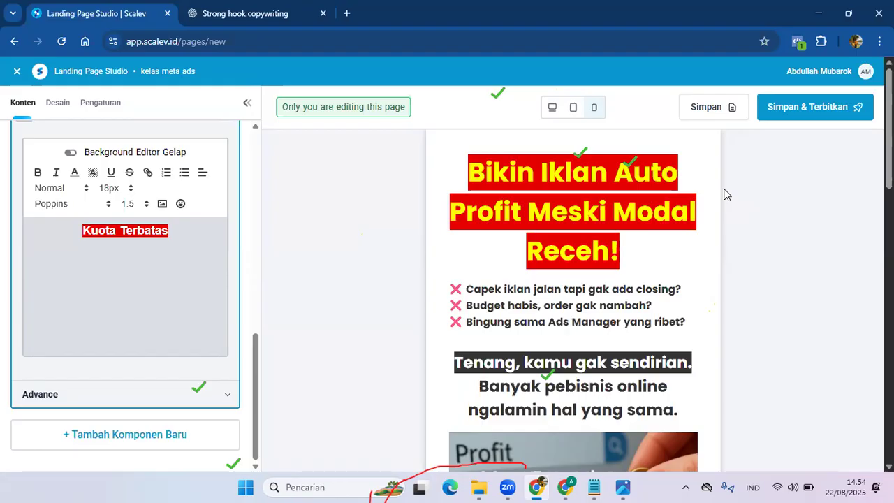
Step: Bring up the Strong hook copywriting chat showing its list of hook text ideas
left_click(262, 9)
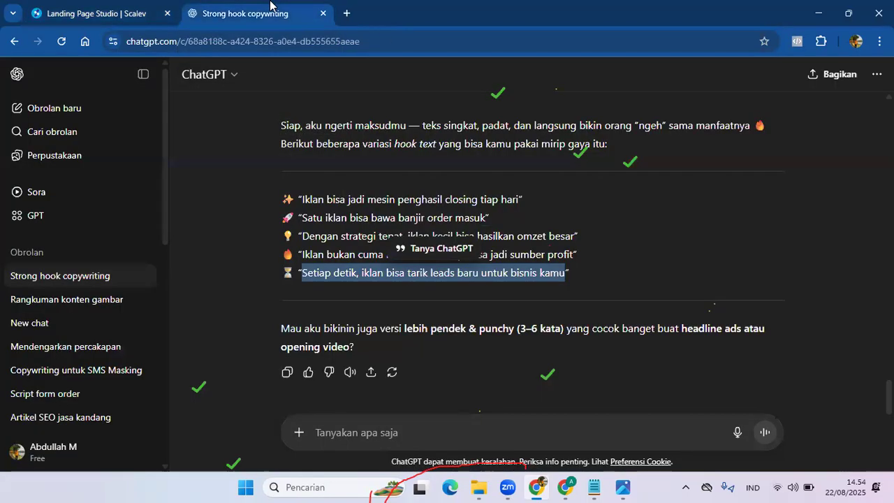
left_click(159, 5)
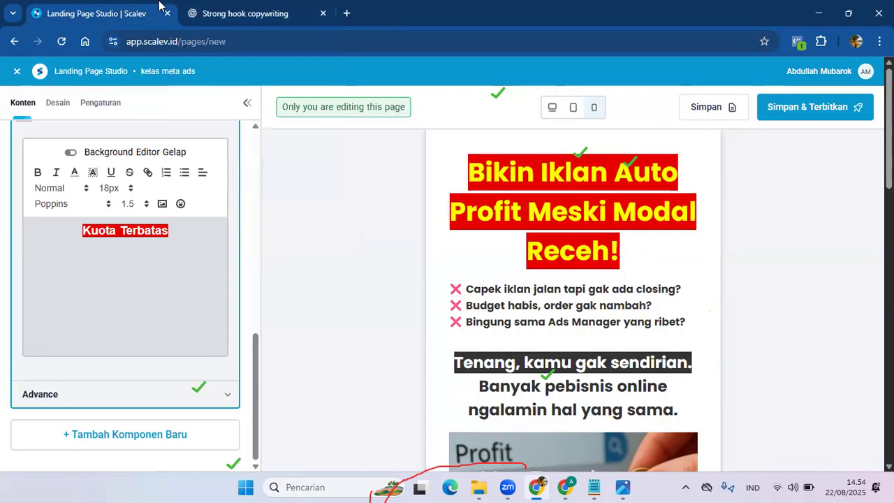
left_click(237, 10)
left_click(109, 7)
Step: Close the text editor so the page component list shows, then scroll the preview
left_click(239, 234)
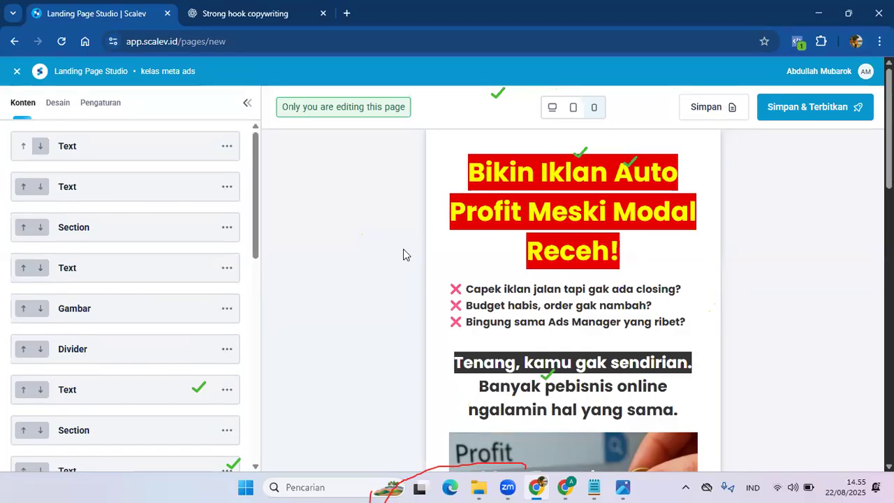
scroll(403, 249, "down", 1)
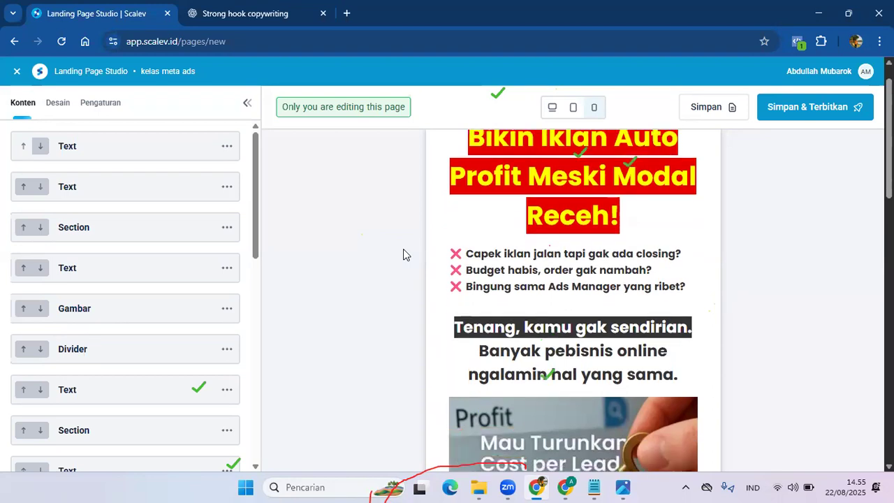
scroll(403, 249, "up", 1)
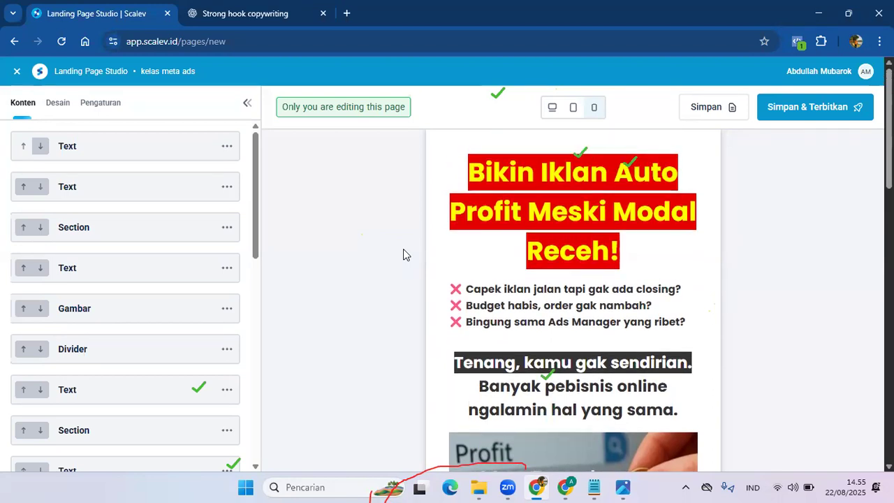
scroll(403, 249, "down", 1)
scroll(403, 249, "up", 1)
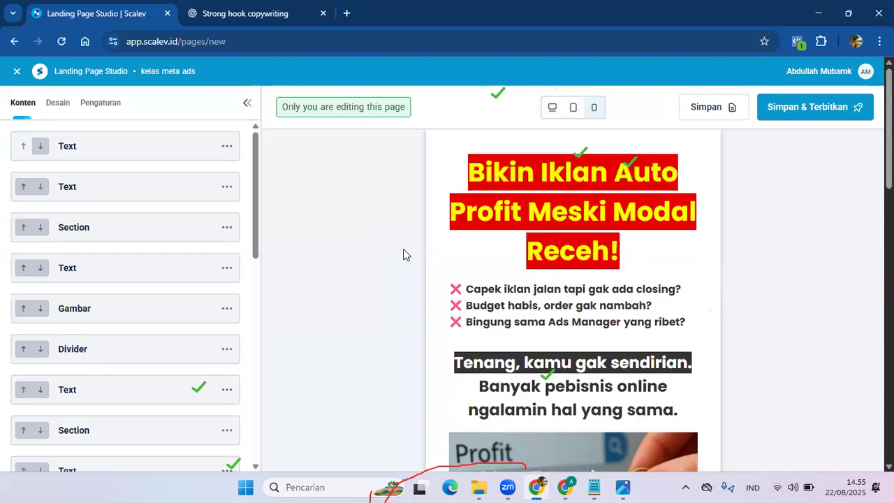
scroll(404, 249, "down", 2)
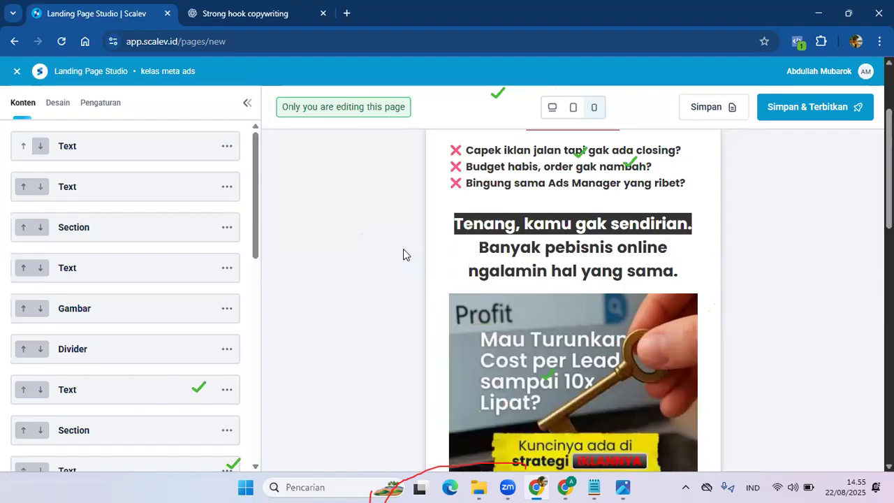
scroll(403, 249, "down", 3)
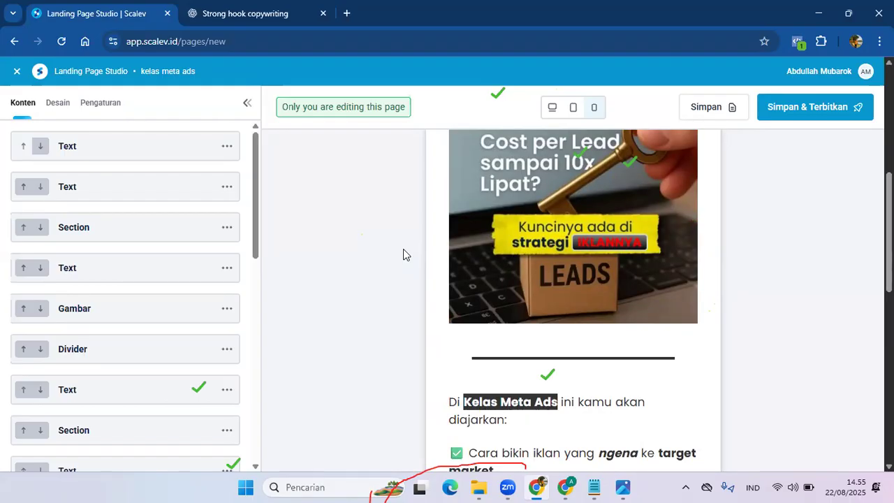
scroll(403, 248, "down", 10)
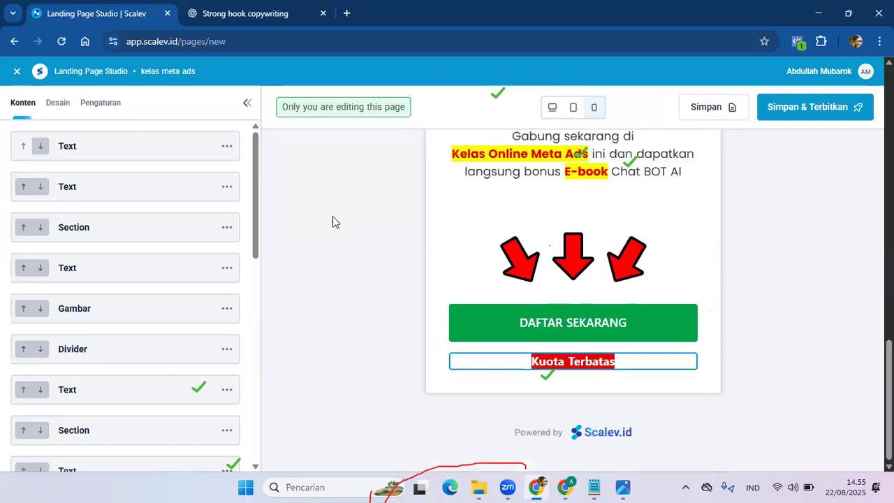
Step: Glance at Pengaturan, return to Konten, and scroll down to the DAFTAR SEKARANG button and Kuota Terbatas
left_click(101, 107)
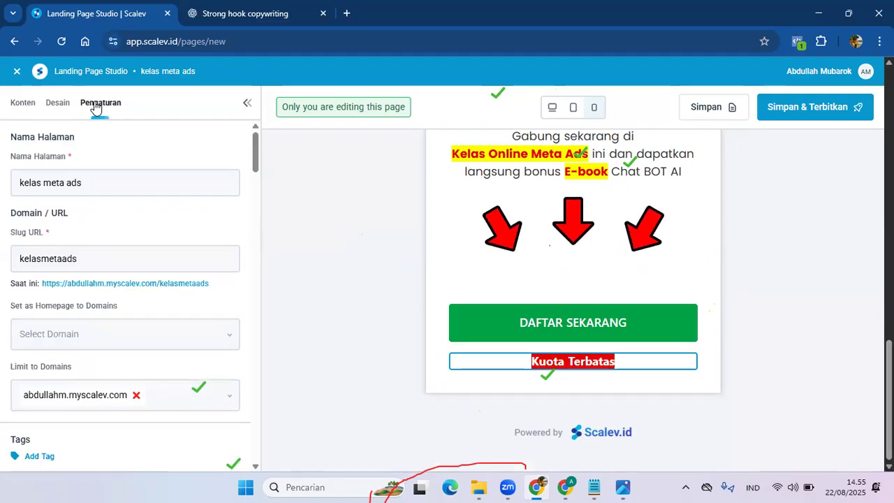
left_click(25, 103)
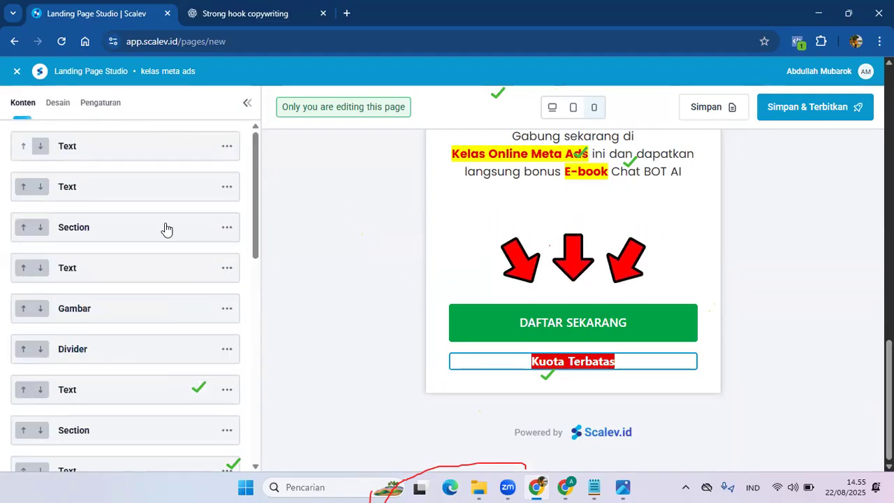
scroll(472, 241, "up", 10)
scroll(471, 241, "down", 10)
scroll(472, 241, "up", 5)
scroll(471, 241, "up", 5)
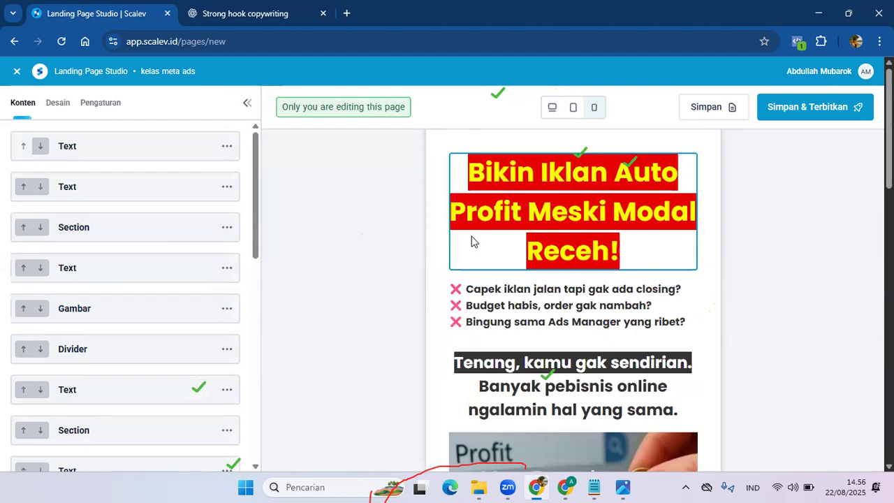
scroll(472, 241, "down", 15)
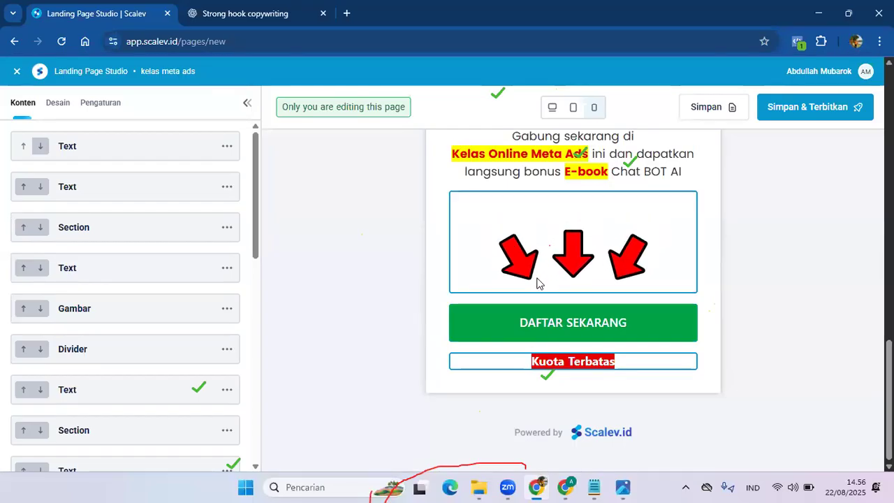
scroll(537, 283, "up", 15)
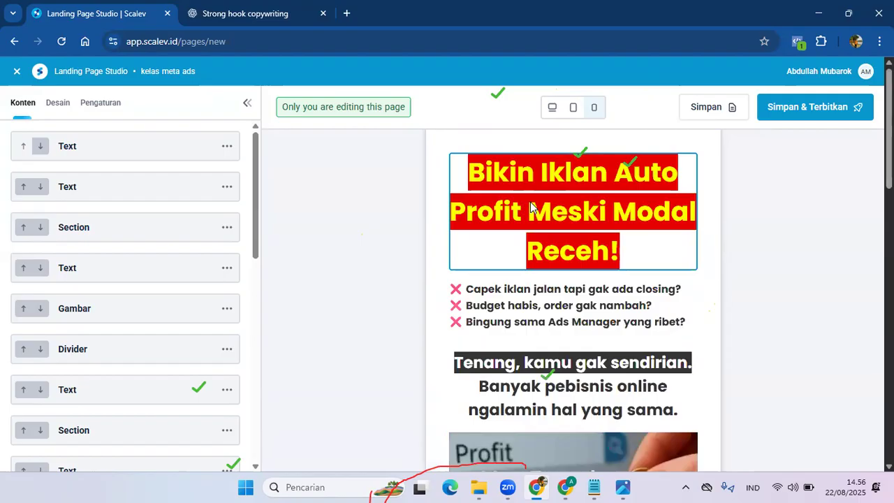
scroll(537, 283, "down", 5)
scroll(529, 292, "down", 1)
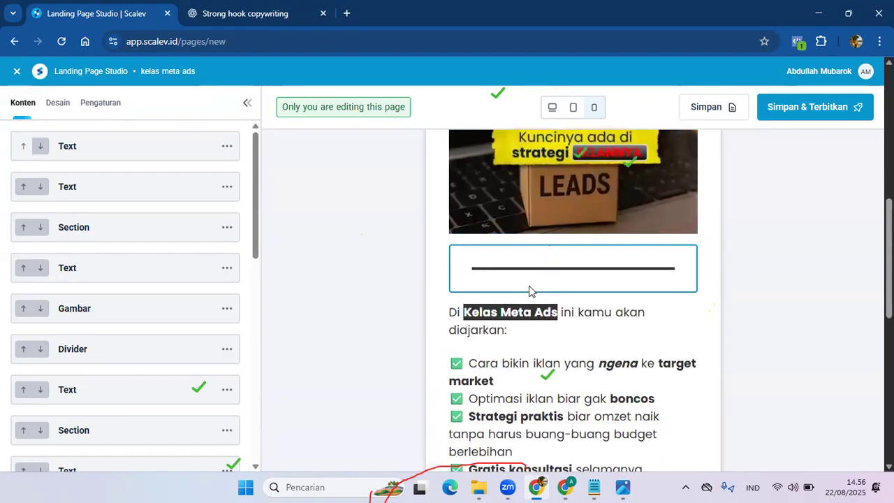
scroll(482, 327, "down", 10)
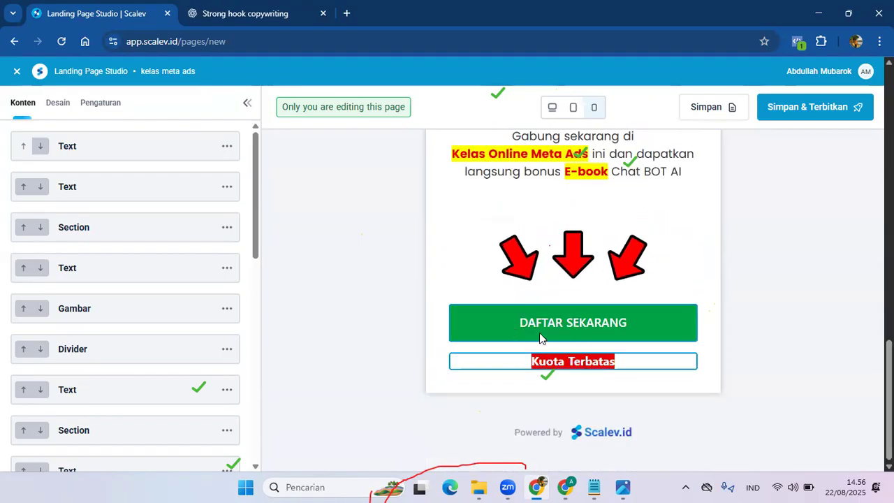
left_click(585, 324)
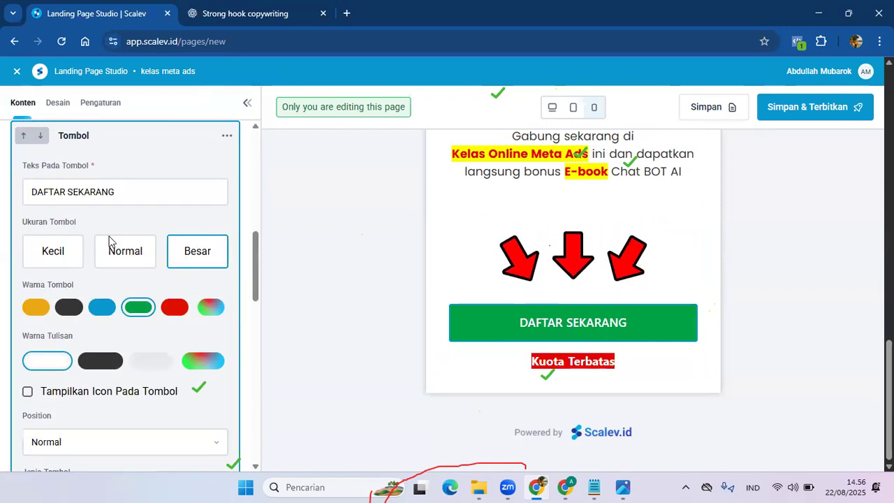
scroll(82, 295, "down", 2)
scroll(83, 295, "down", 3)
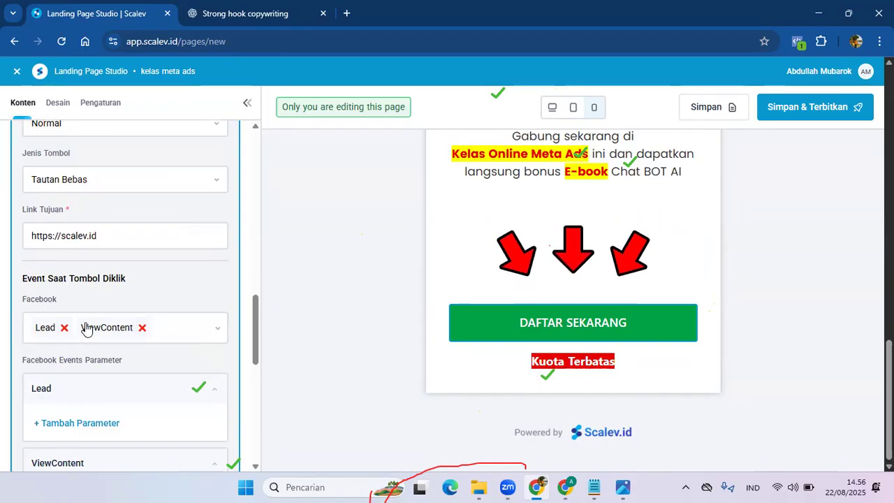
left_click(199, 333)
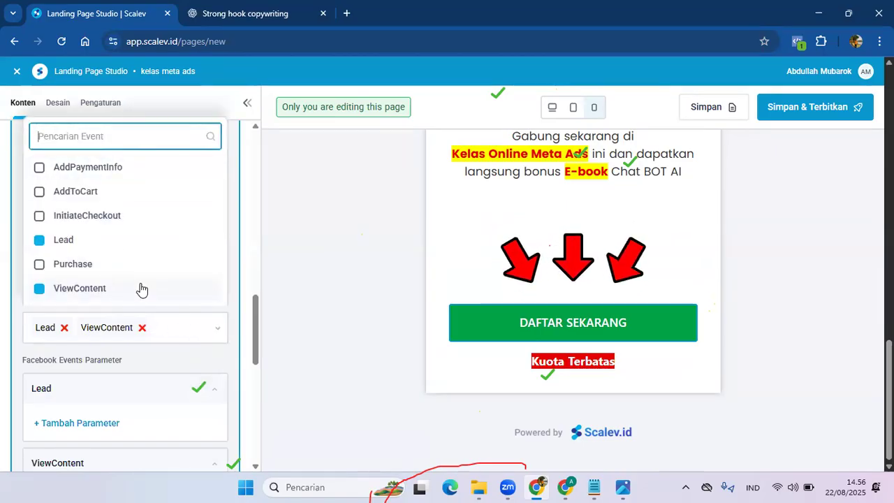
left_click(179, 327)
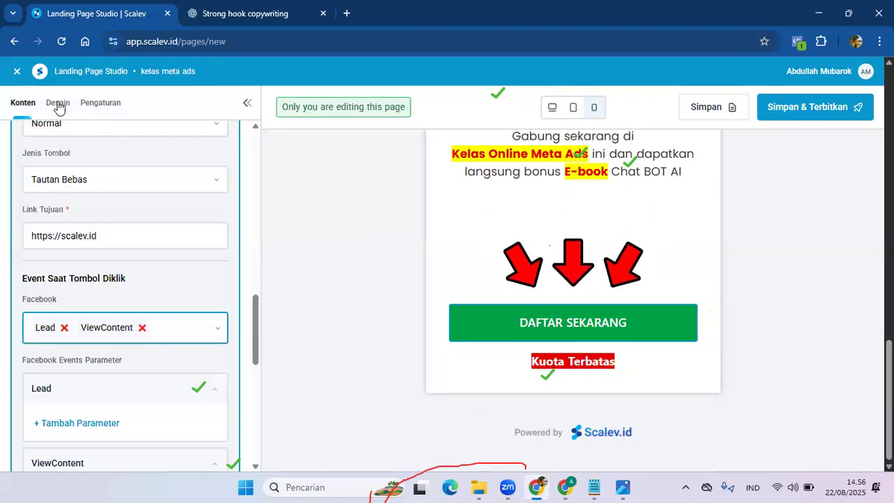
Step: Show Pengaturan's Analytics Setting, where Facebook ViewContent and Lead fire on page open
left_click(118, 105)
scroll(116, 196, "down", 3)
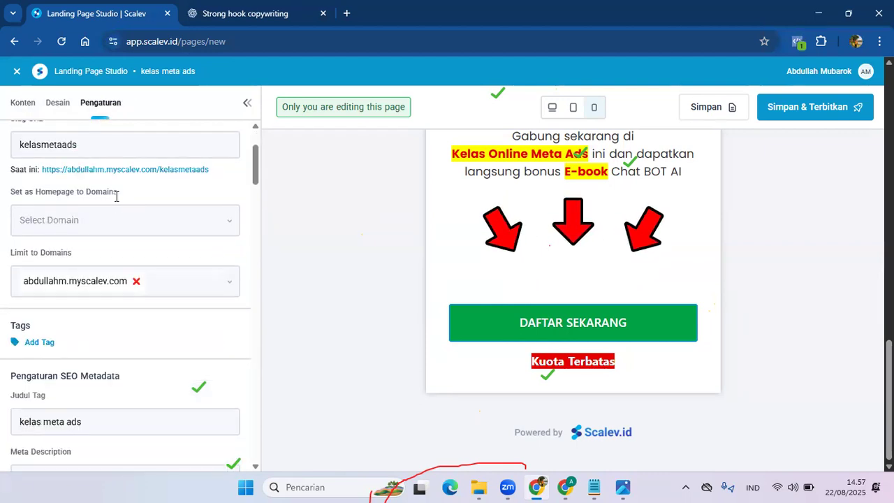
scroll(116, 196, "down", 12)
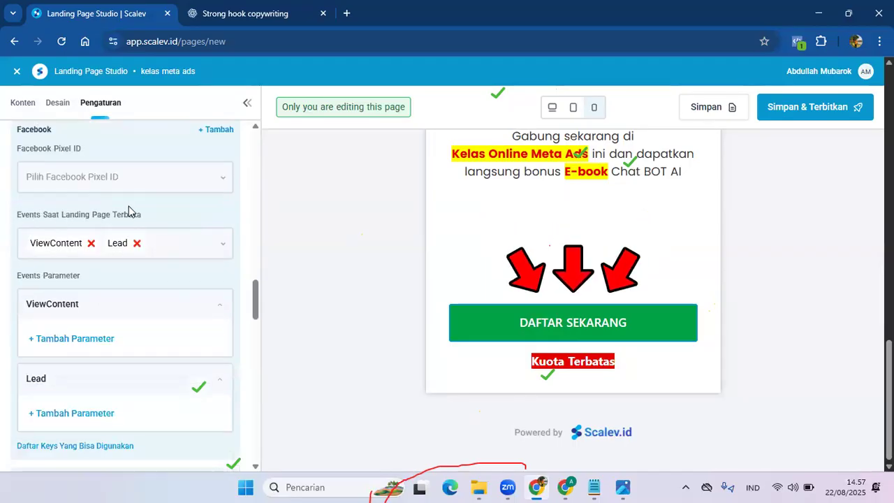
scroll(128, 212, "up", 1)
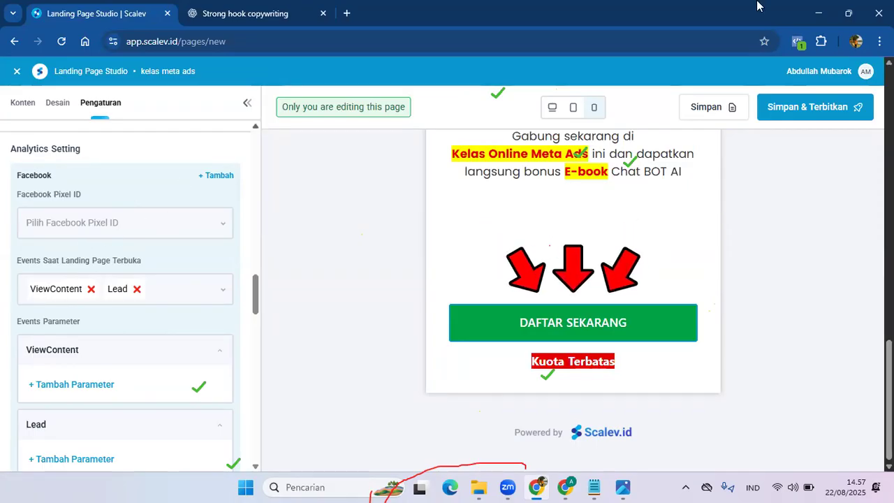
left_click(799, 42)
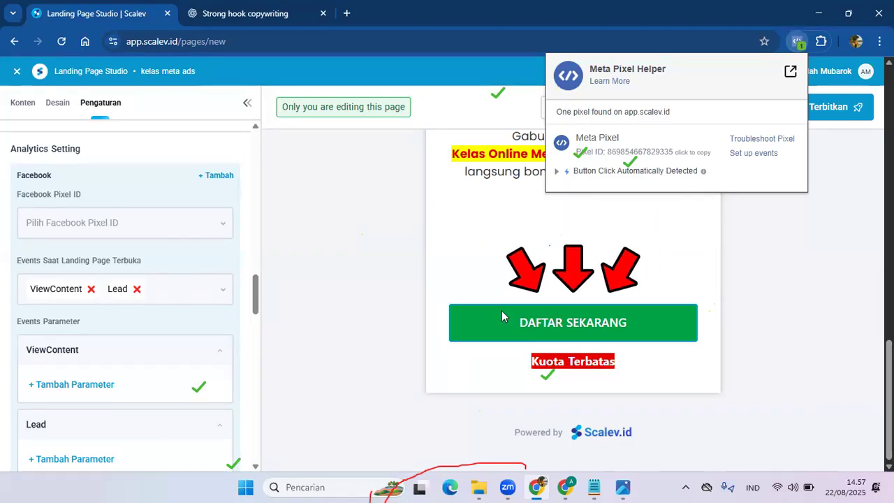
left_click(800, 46)
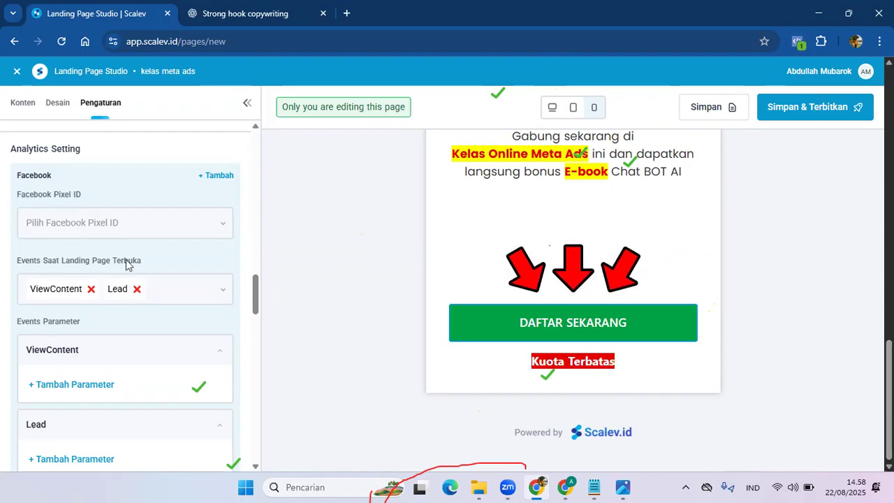
left_click(87, 232)
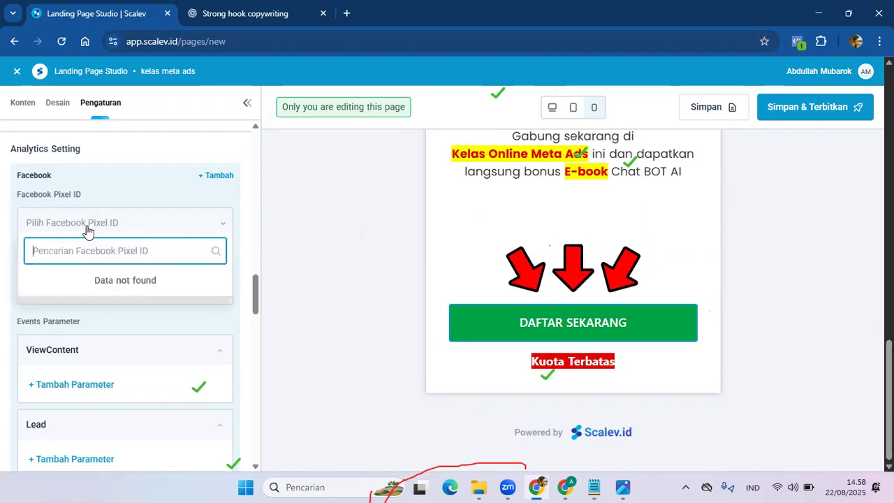
left_click(220, 176)
left_click(368, 200)
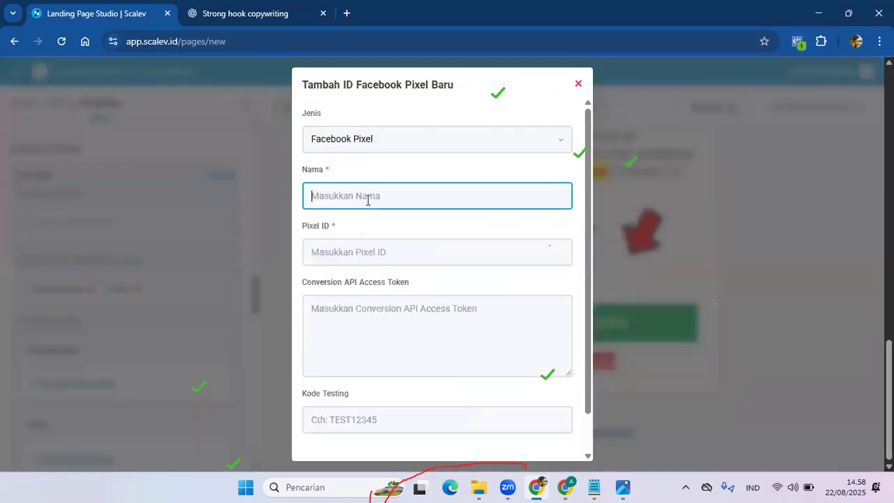
left_click(580, 85)
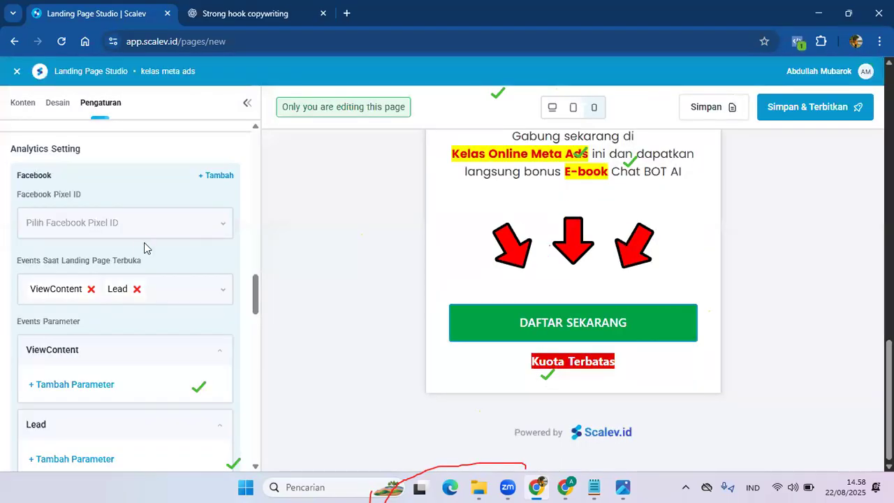
left_click(140, 240)
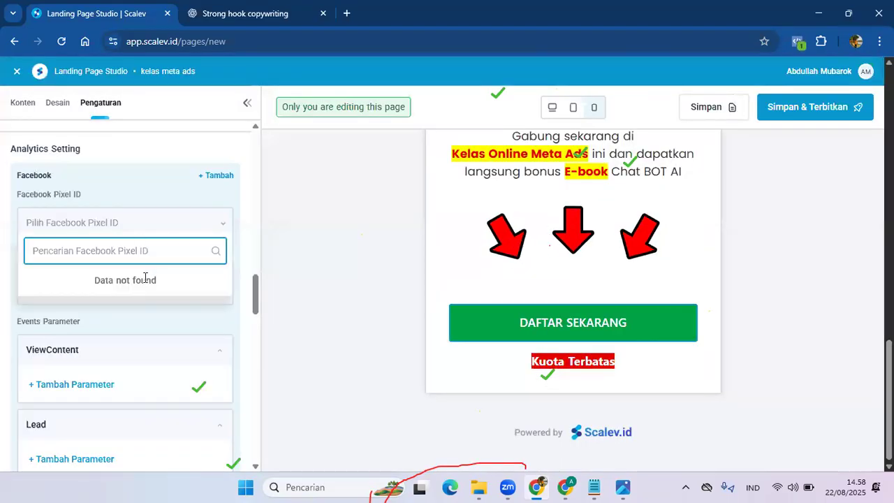
left_click(221, 176)
scroll(447, 210, "down", 1)
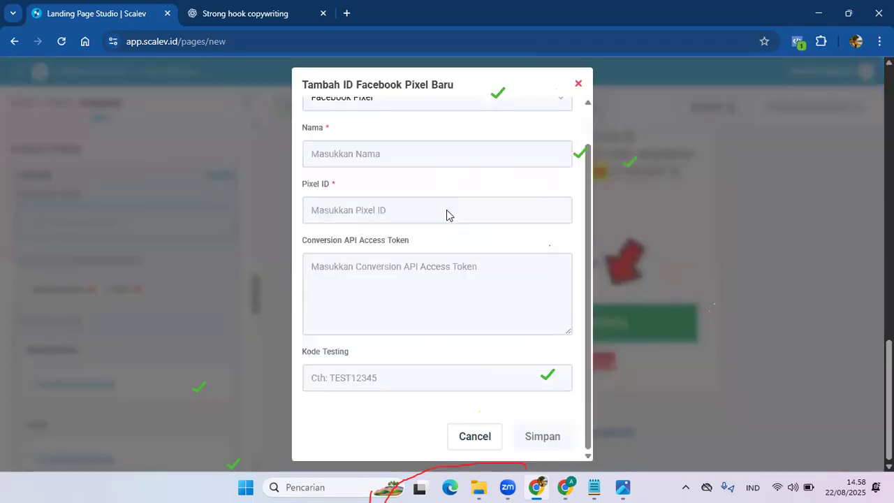
left_click(475, 437)
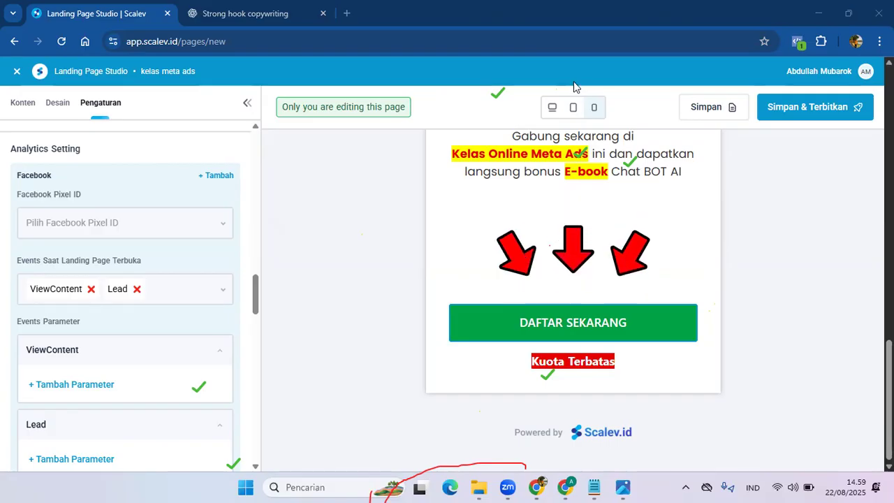
Step: Exit the landing page editor, browse Home, Orders and Landing Pages, then open Settings
left_click(13, 78)
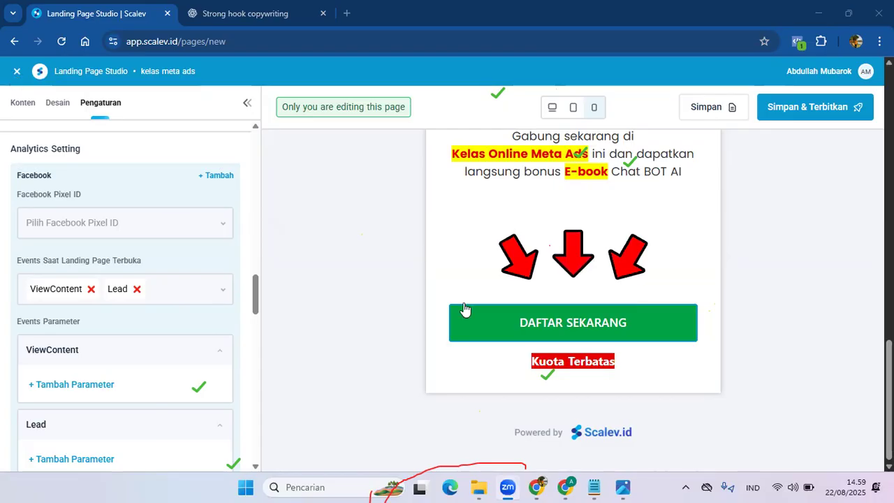
left_click(459, 298)
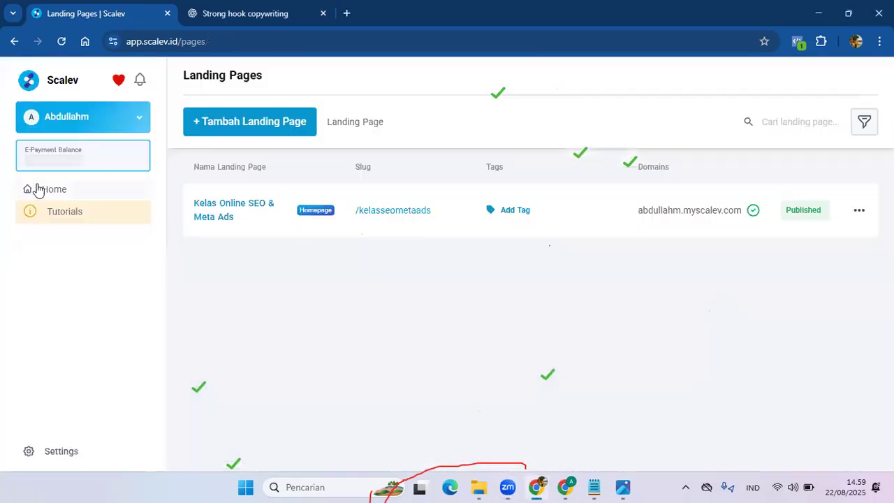
left_click(60, 193)
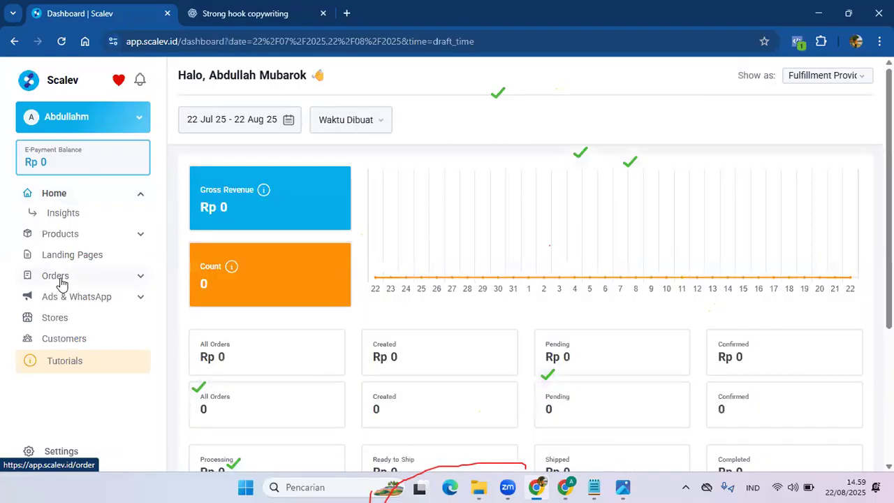
left_click(62, 280)
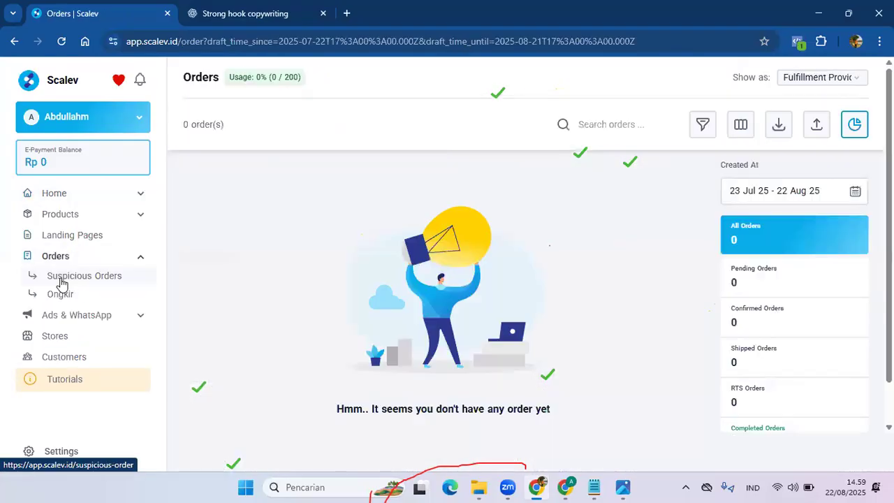
left_click(82, 244)
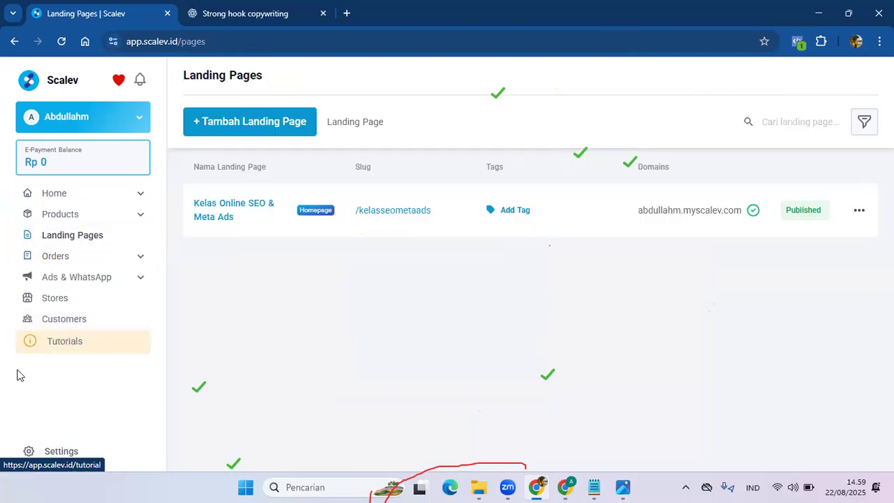
left_click(62, 453)
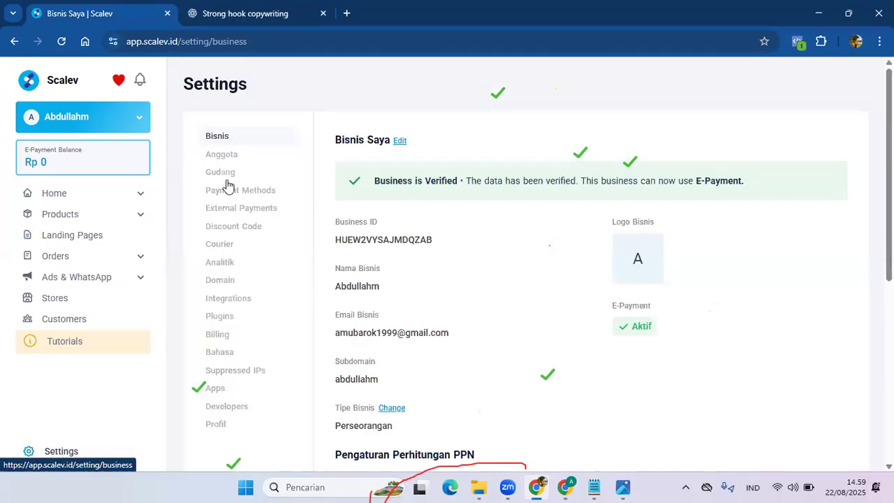
Step: Check Billing, then browse the Discount Code, Gudang and Payment Methods settings
left_click(217, 334)
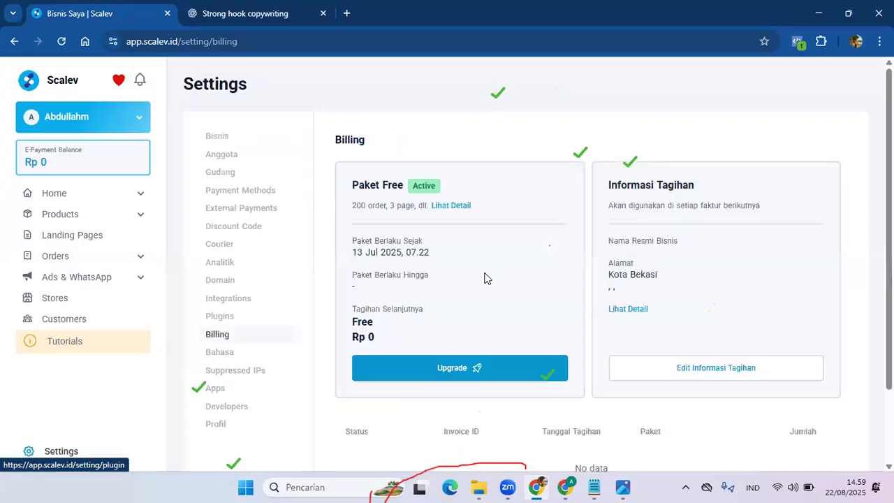
scroll(485, 279, "down", 2)
scroll(704, 218, "up", 2)
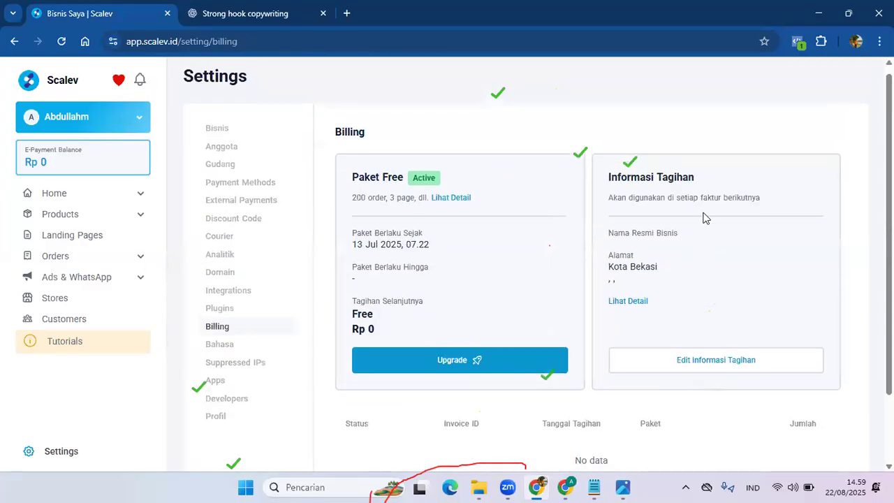
scroll(580, 261, "down", 1)
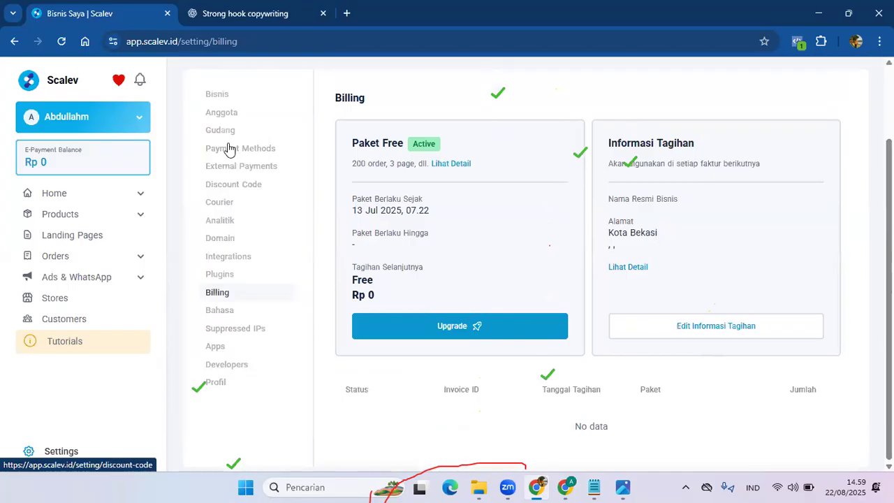
left_click(233, 184)
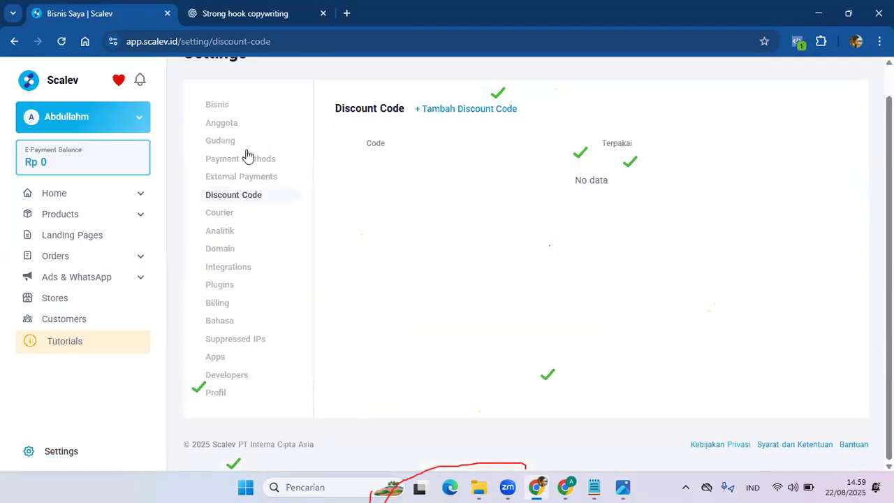
left_click(222, 143)
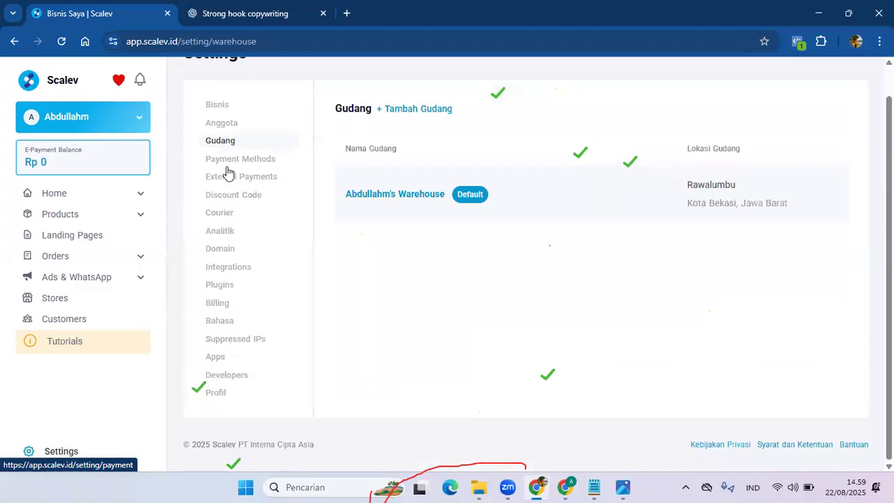
left_click(221, 162)
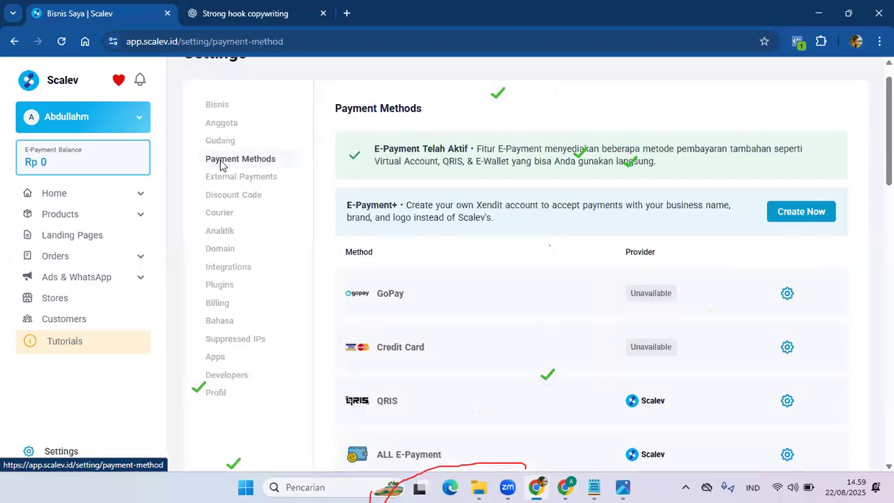
scroll(499, 278, "down", 10)
scroll(499, 272, "up", 12)
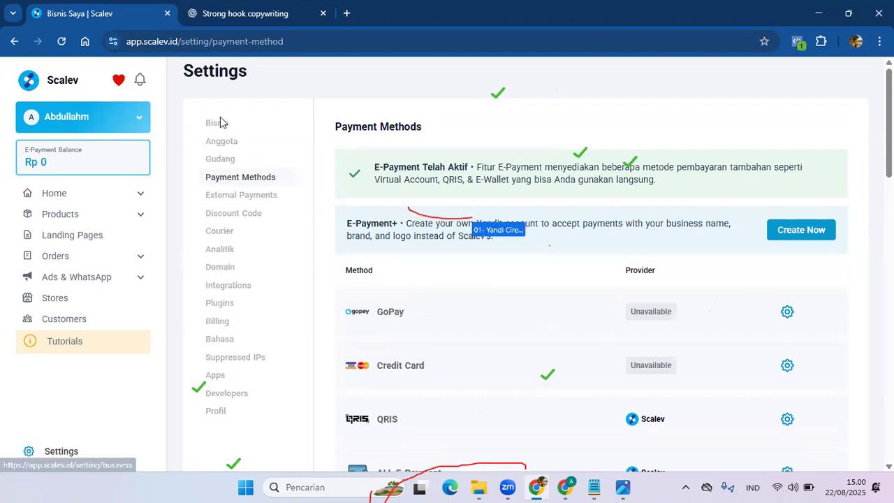
Step: Browse Gudang, Anggota, Bisnis, Courier and Apps settings, ending on Billing's Paket Free plan
left_click(225, 161)
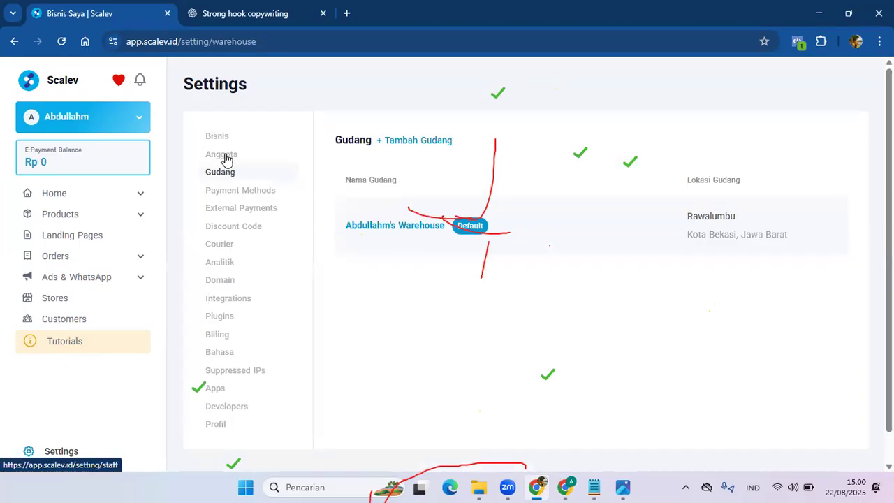
left_click(223, 154)
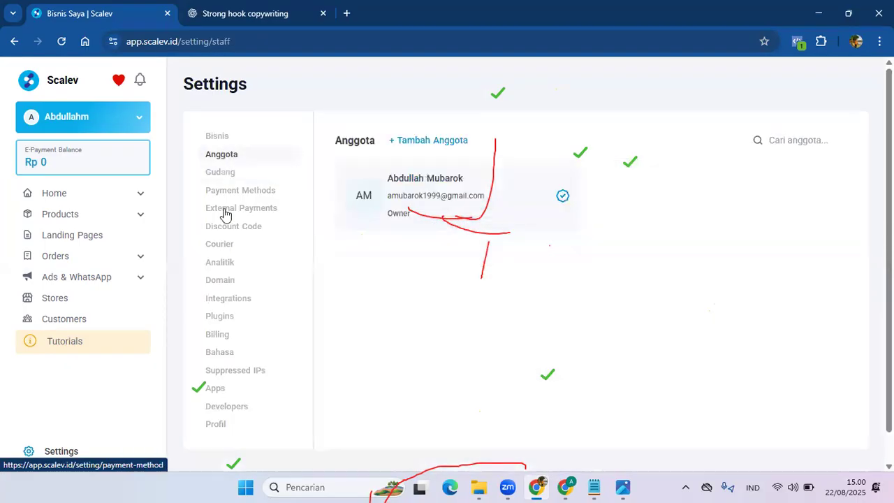
left_click(216, 139)
scroll(296, 228, "down", 3)
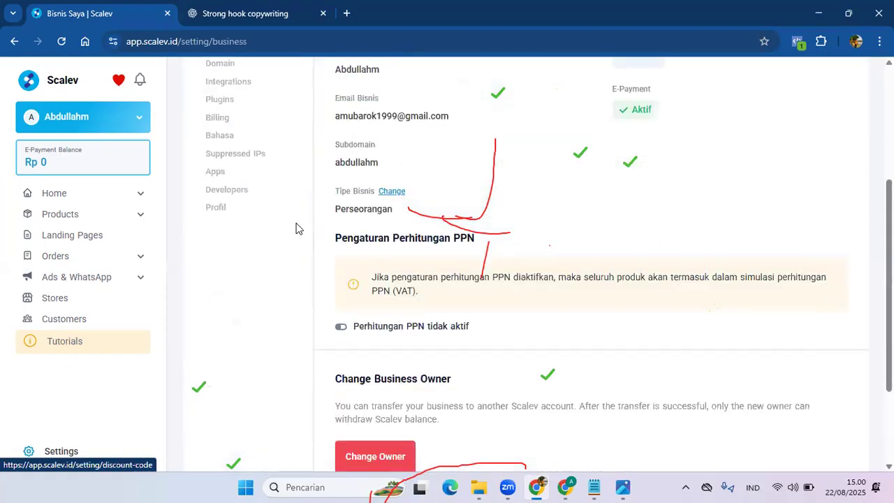
scroll(438, 253, "up", 5)
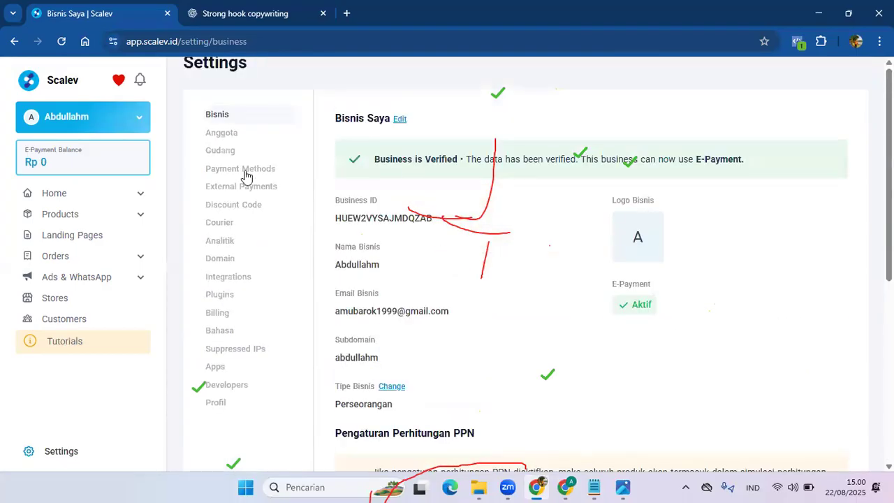
left_click(220, 257)
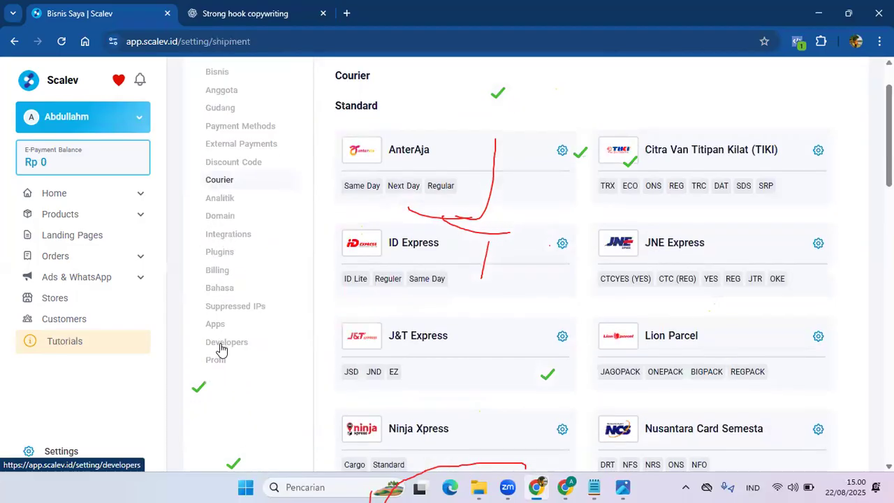
left_click(214, 324)
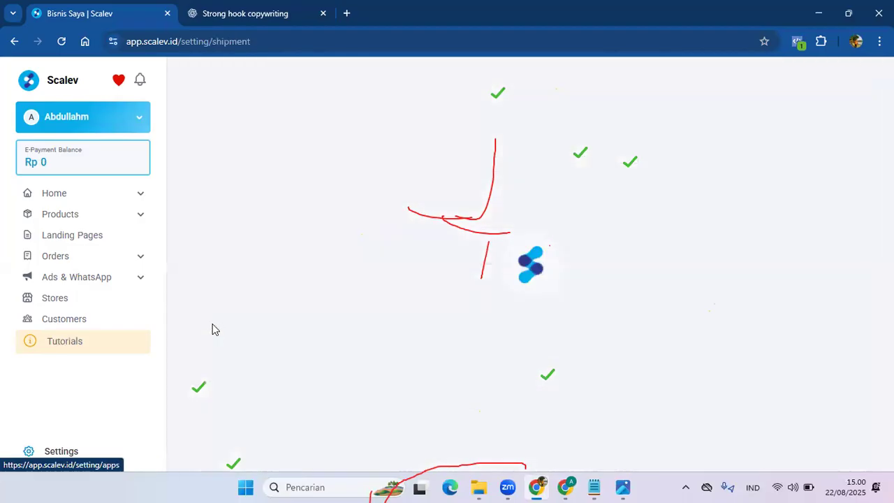
left_click(216, 306)
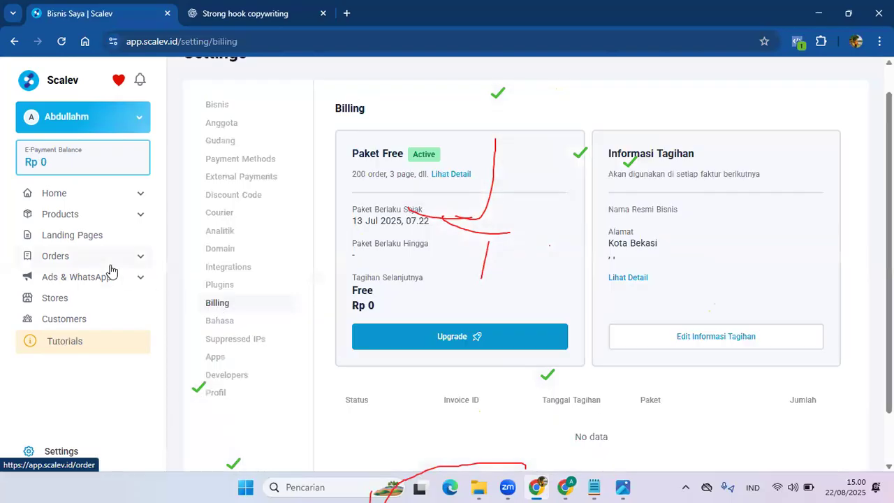
left_click(461, 347)
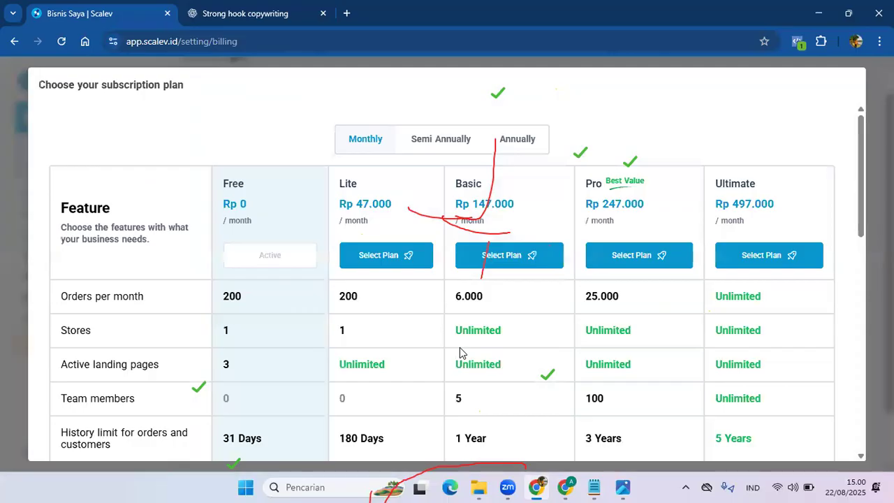
double_click(349, 204)
double_click(473, 189)
triple_click(625, 181)
left_click(739, 216)
left_click_drag(461, 221, 587, 192)
left_click(610, 237)
scroll(384, 282, "down", 2)
scroll(384, 281, "up", 1)
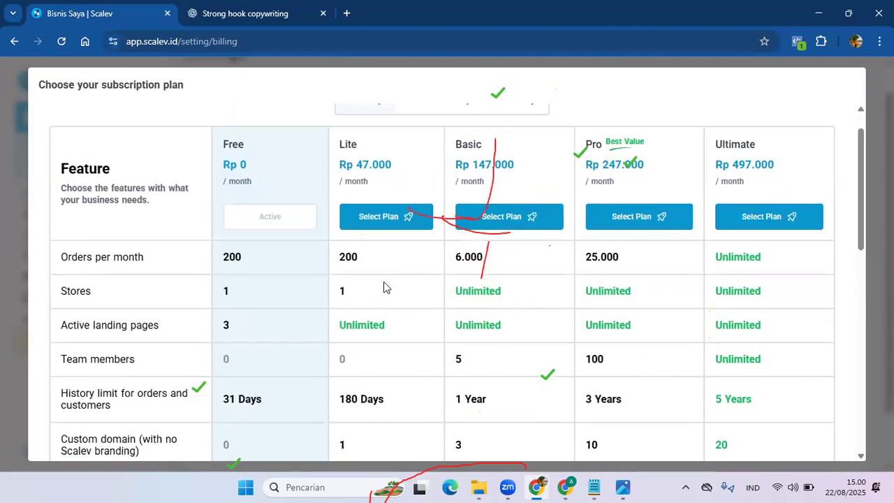
left_click_drag(364, 164, 393, 171)
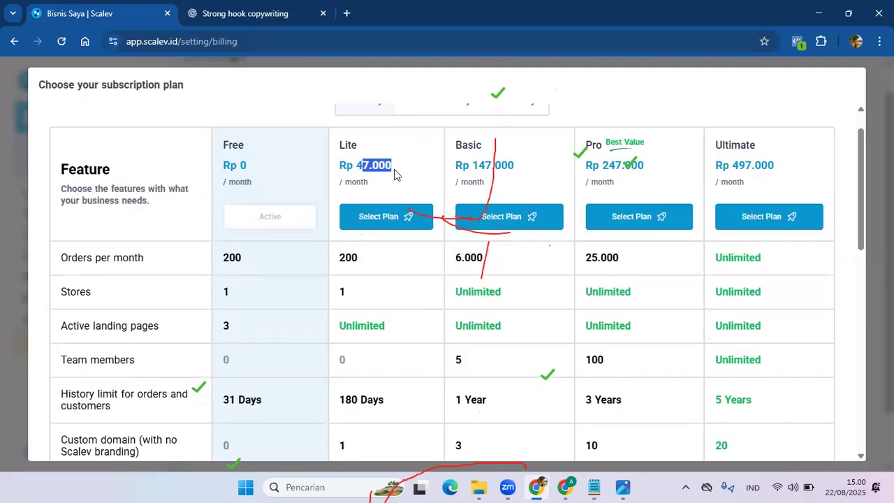
left_click(145, 307)
scroll(145, 307, "down", 1)
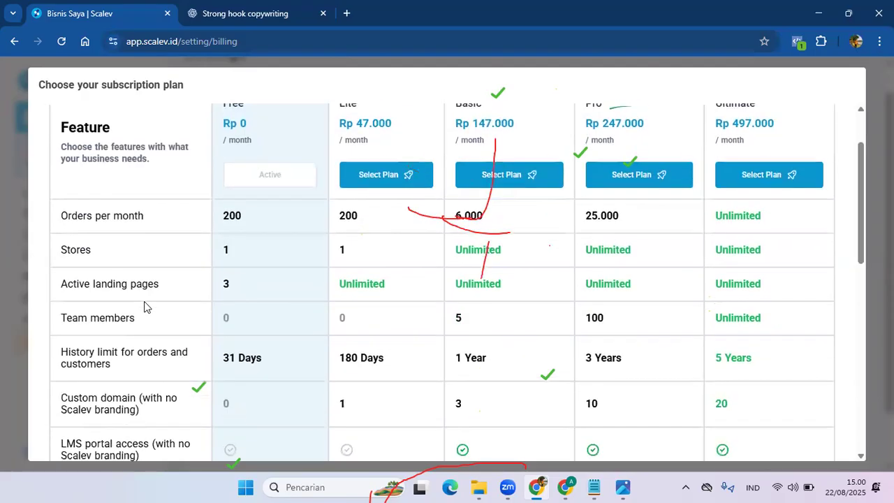
left_click_drag(340, 284, 404, 285)
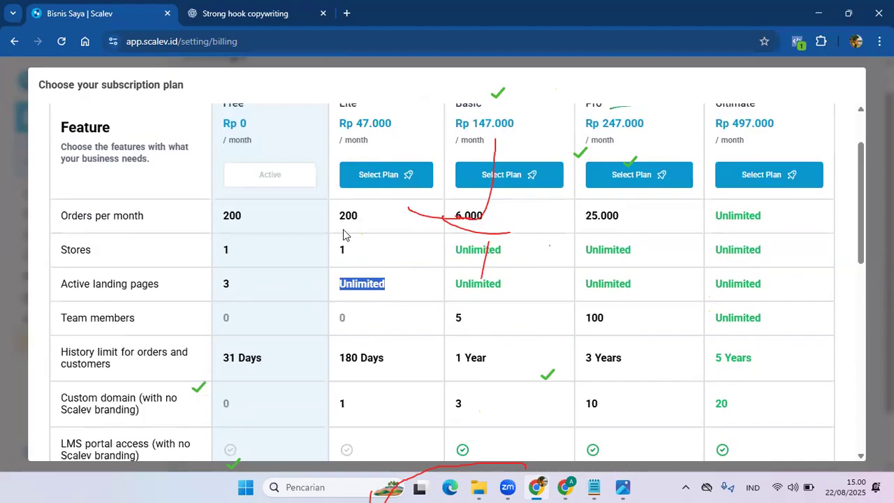
scroll(343, 231, "down", 1)
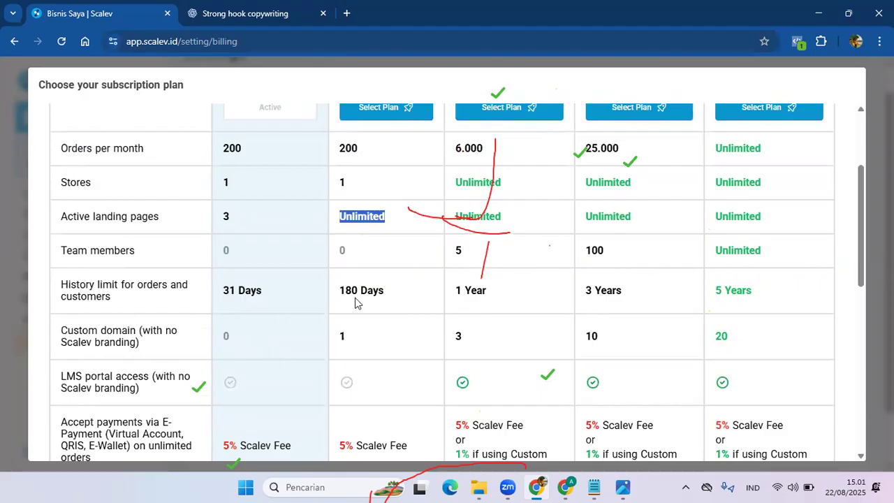
scroll(373, 236, "down", 5)
scroll(373, 234, "up", 6)
left_click_drag(237, 364, 152, 377)
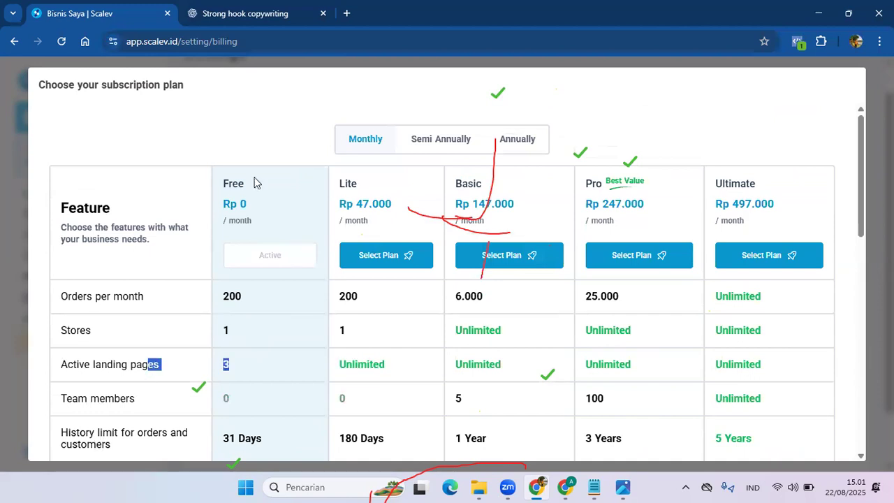
left_click_drag(422, 205, 410, 257)
left_click(383, 326)
left_click_drag(340, 364, 784, 351)
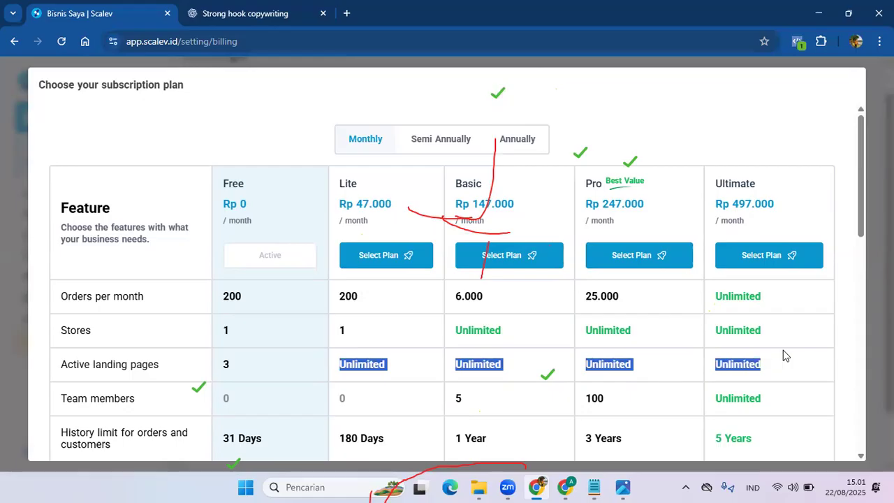
left_click(394, 311)
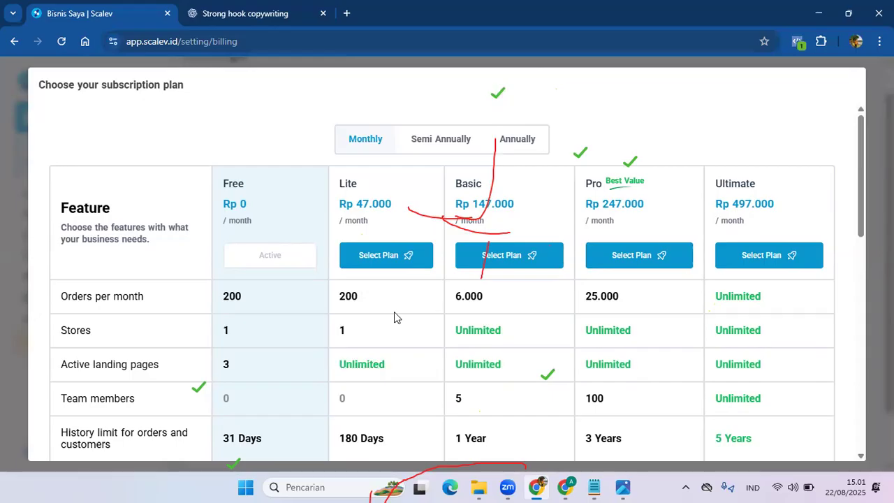